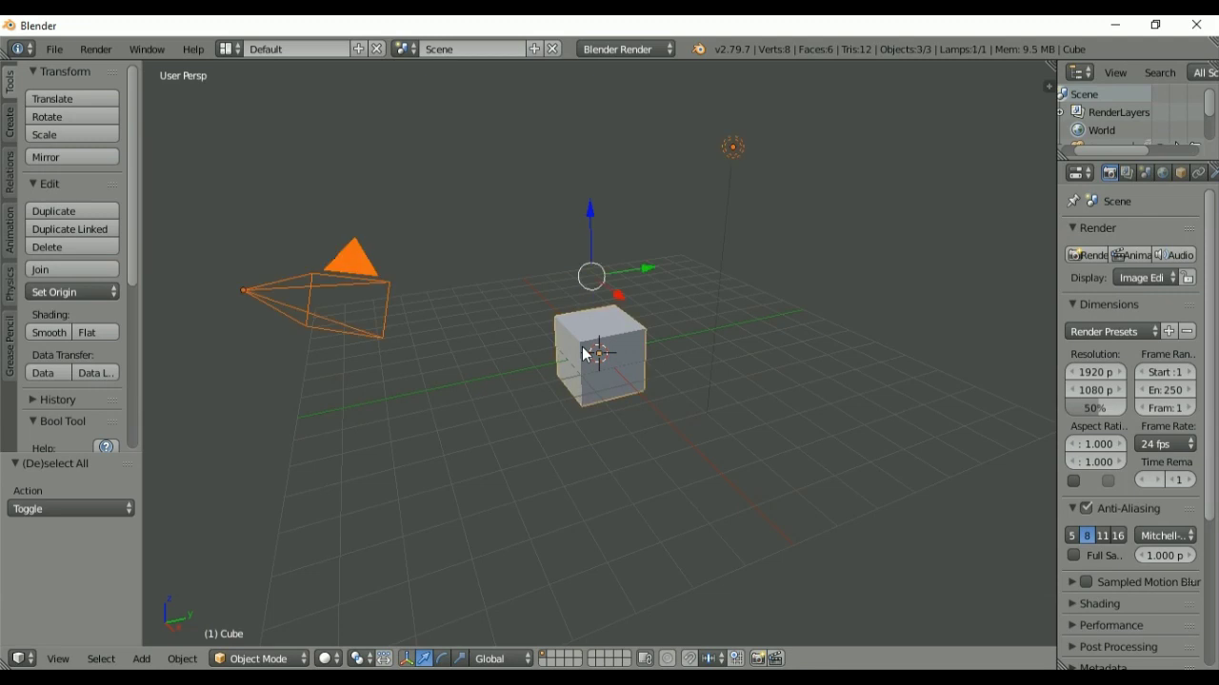
- Delete all the default scene objects and switch to the front orthographic view
key("x")
left_click(582, 350)
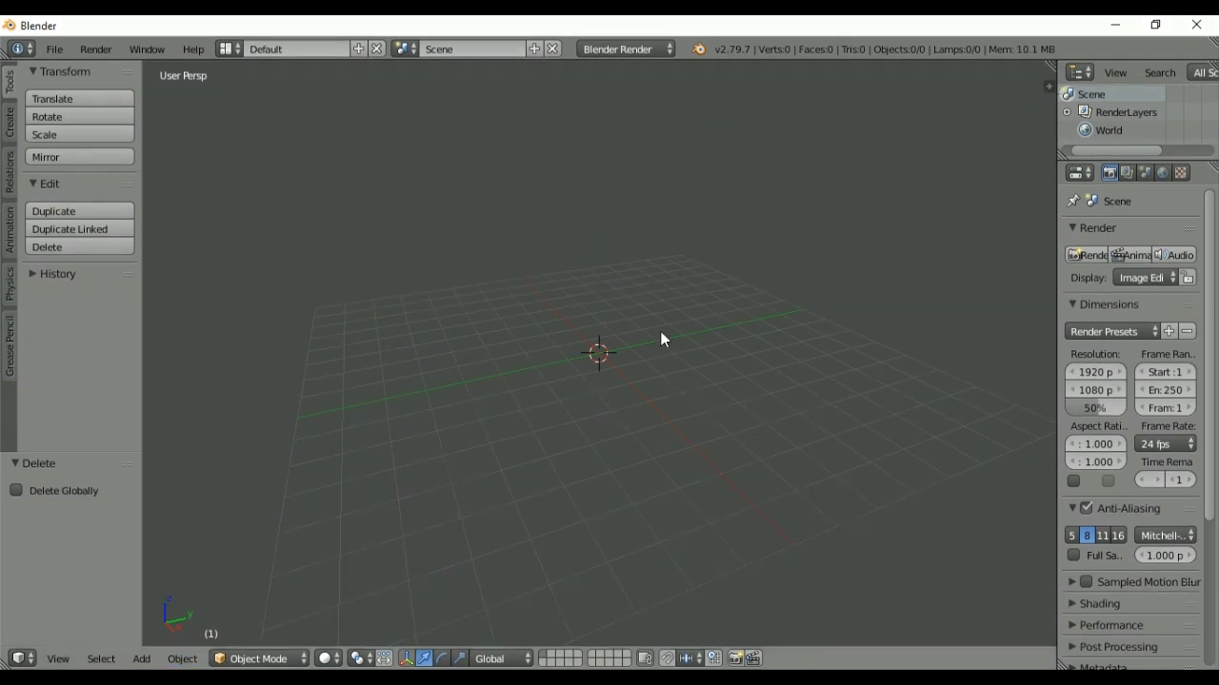
key("KP_1")
key("KP_5")
key("KP_5")
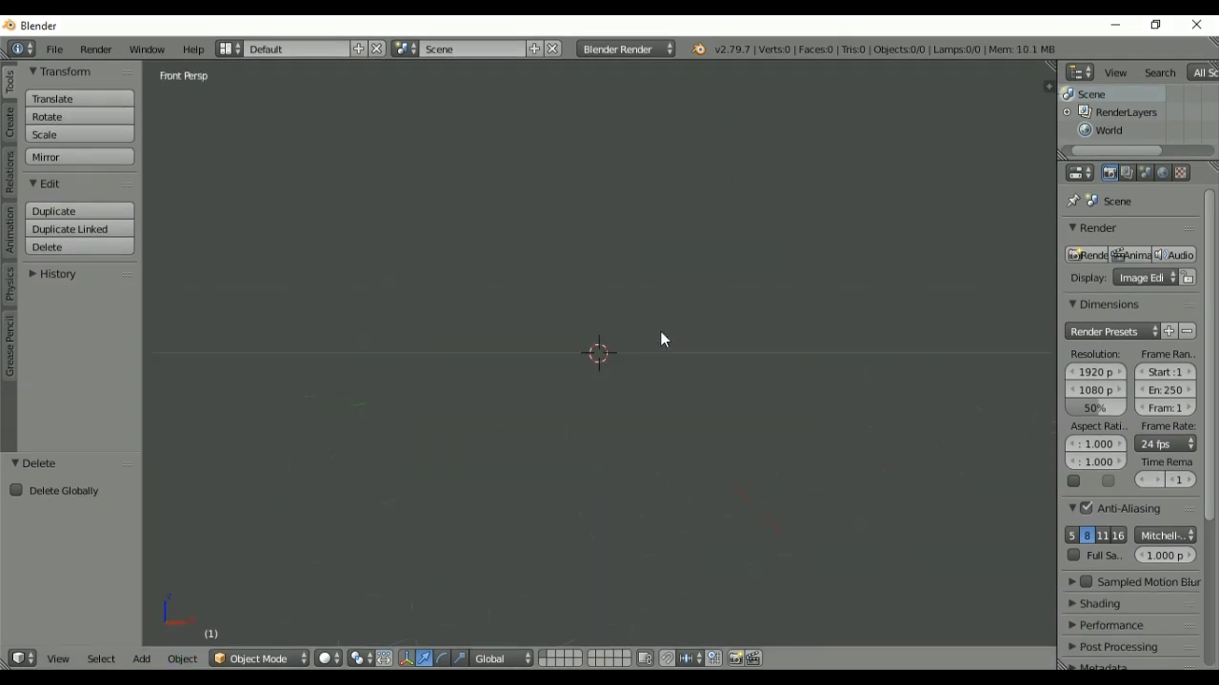
key("KP_5")
- Expand the background image settings and set the chess-piece reference image's X offset to -4.43
key("n")
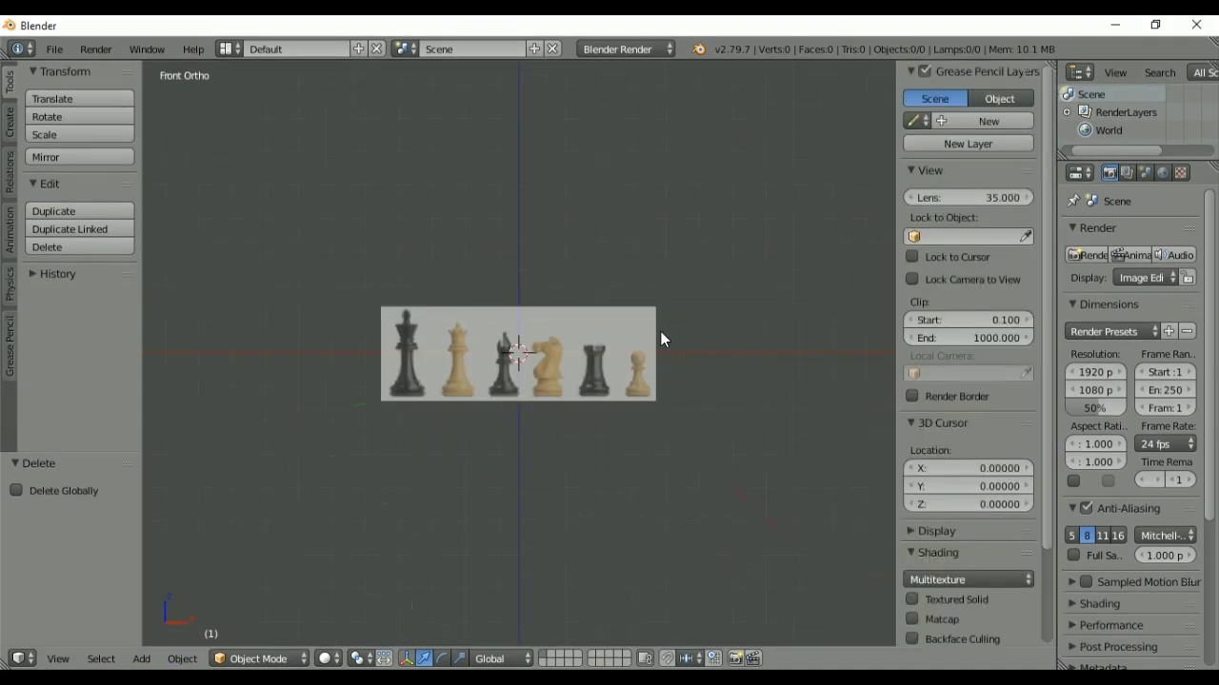
scroll(1037, 285, "down", 3)
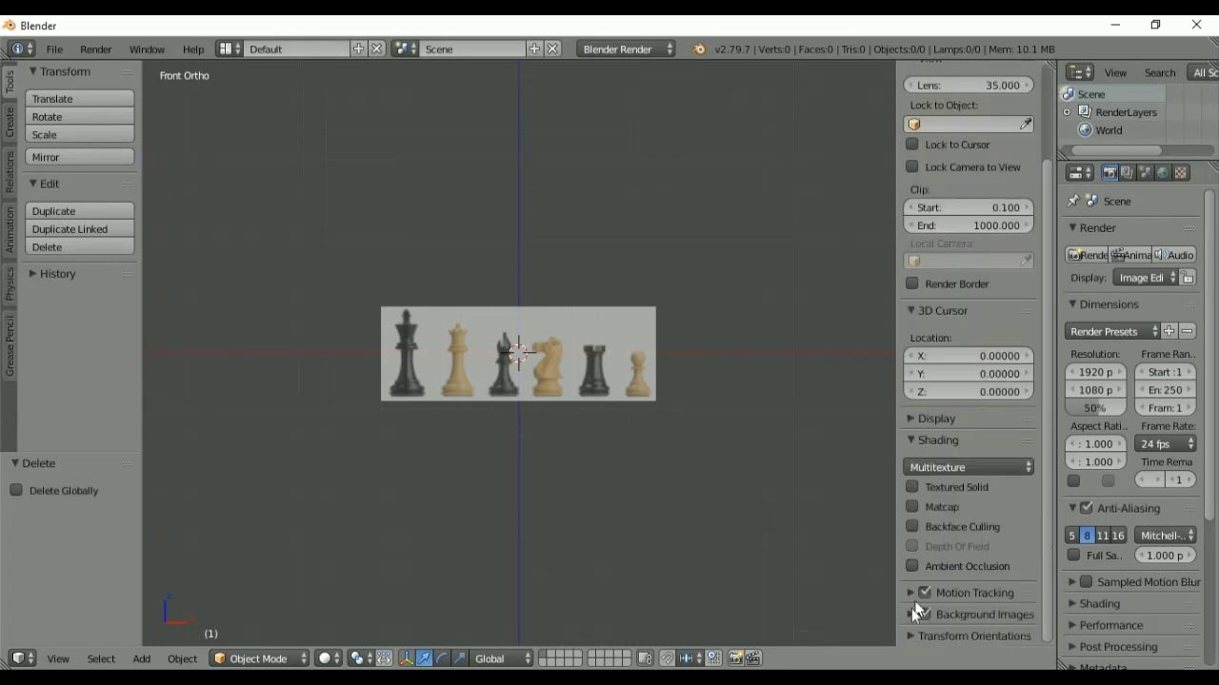
left_click(912, 611)
left_click_drag(1050, 430, 1043, 632)
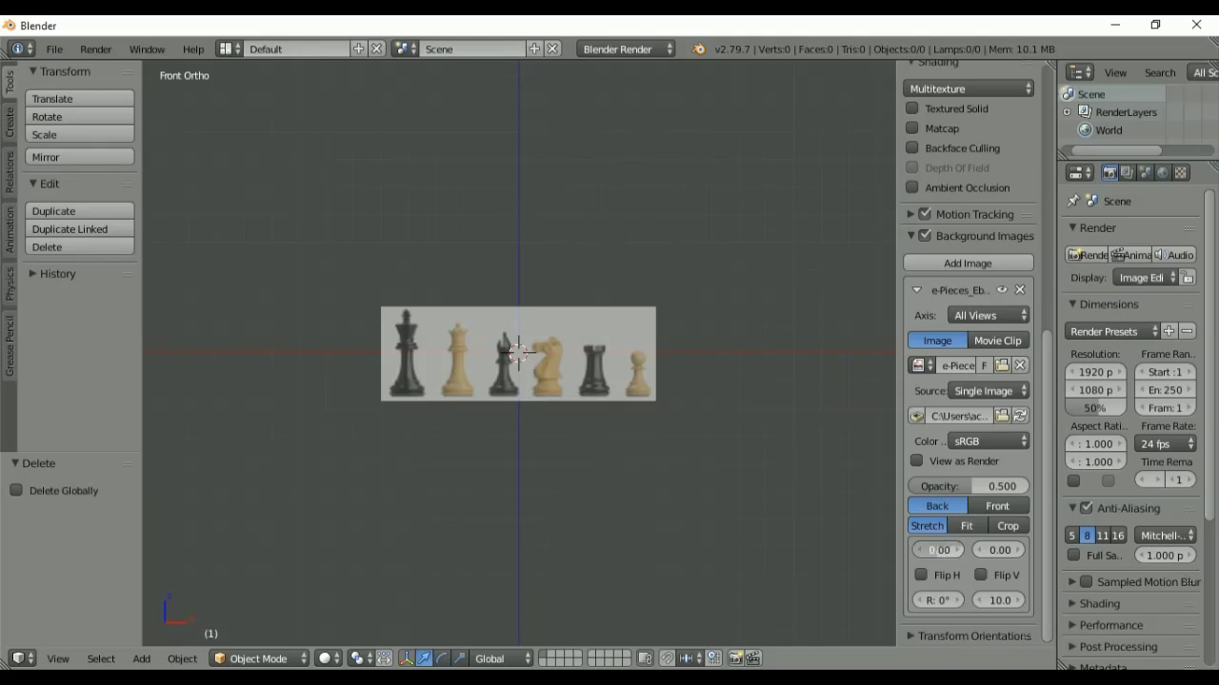
left_click_drag(947, 549, 903, 557)
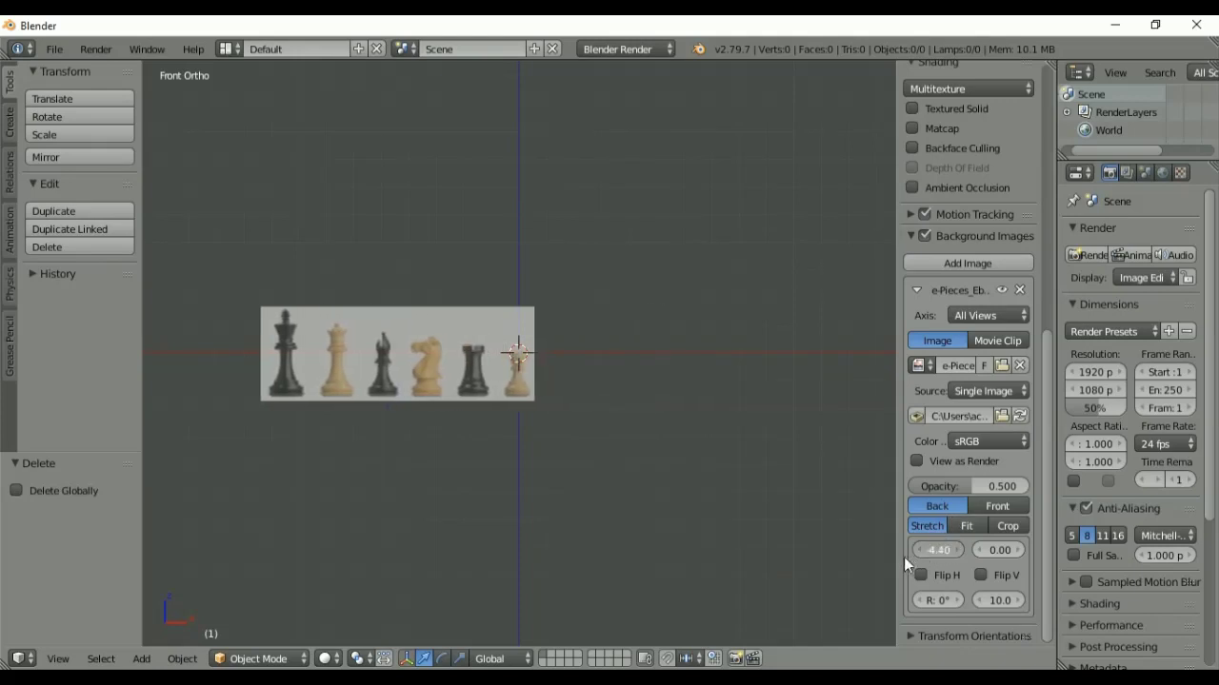
left_click(938, 551)
type("3")
key("Return")
- Set the reference image's Y offset to 4.40 so the pawn's base sits on the horizontal axis
left_click_drag(1000, 548, 1025, 555)
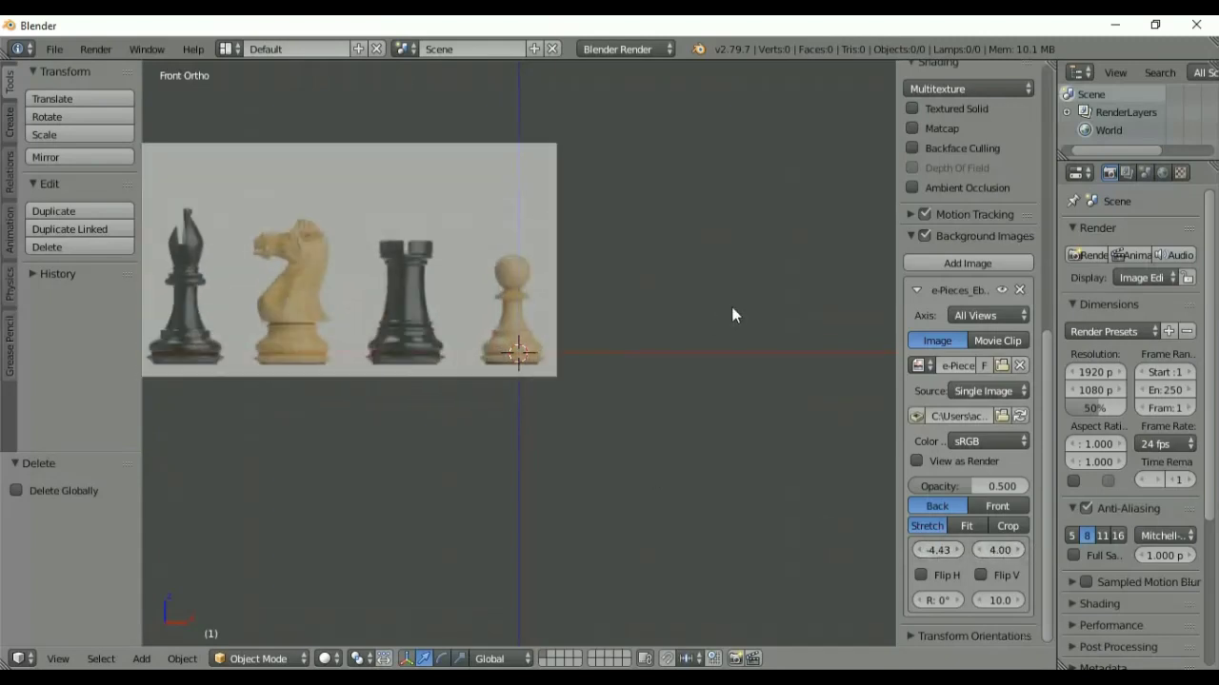
scroll(731, 314, "up", 5)
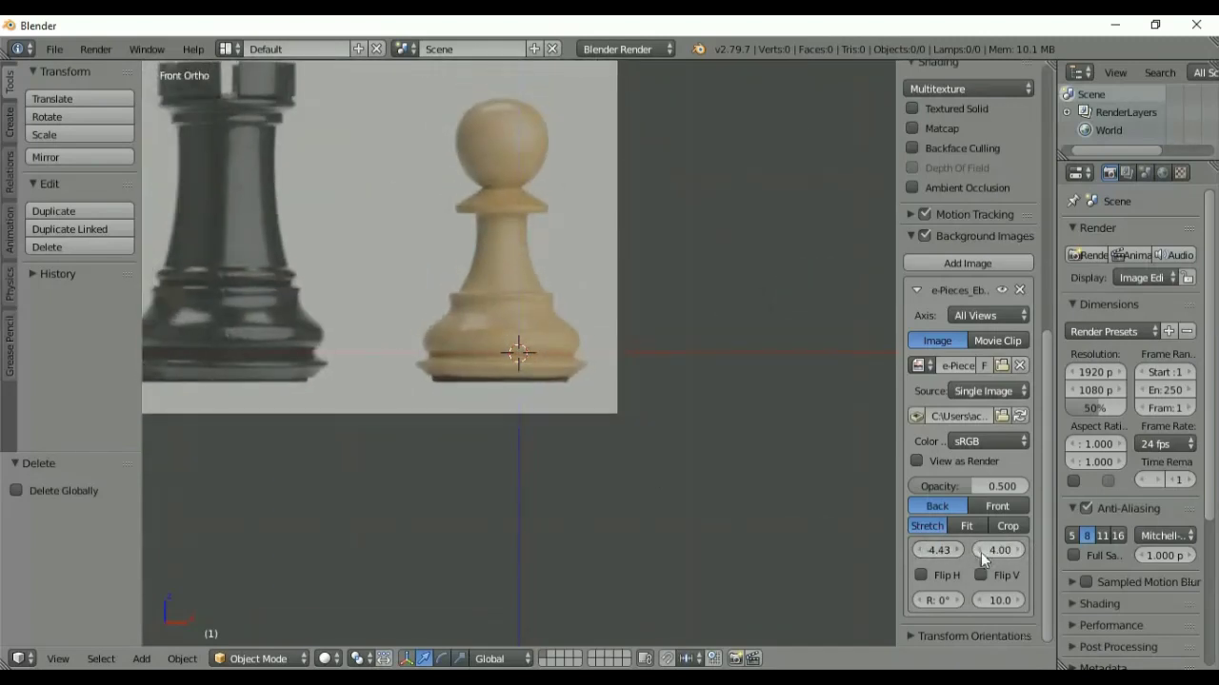
mouse_move(981, 556)
left_mouse_down()
mouse_move(1006, 549)
mouse_move(992, 551)
left_mouse_up()
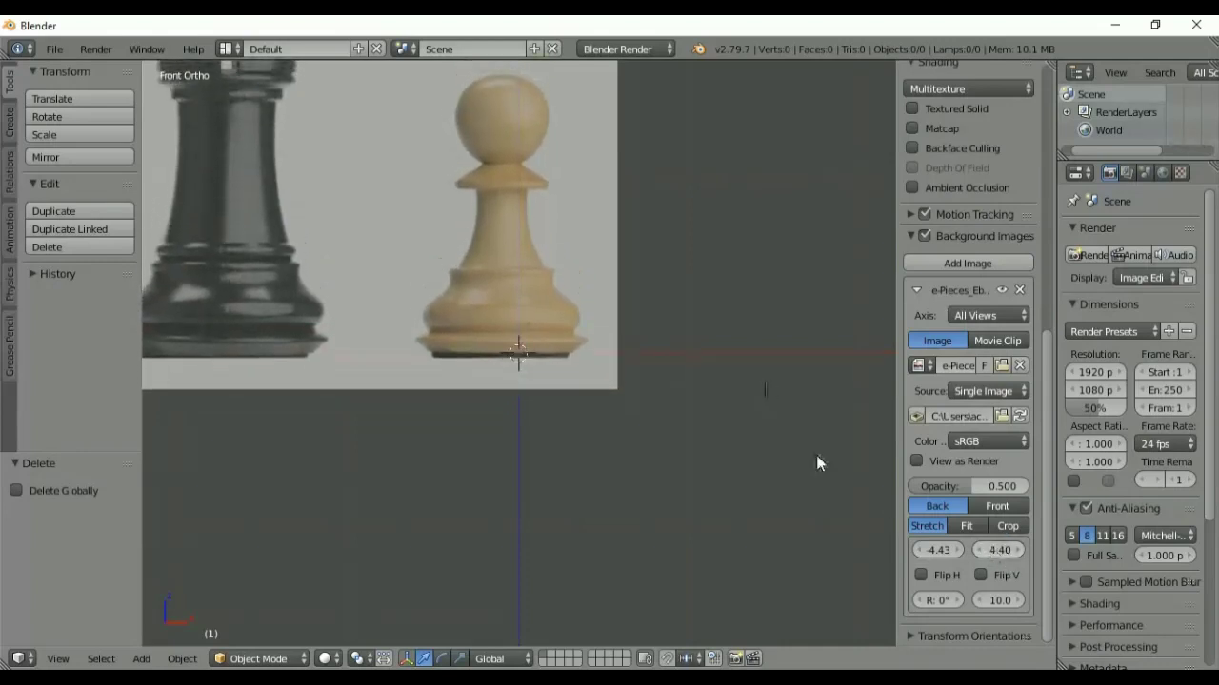
- Set the reference image's X offset to -4.33 to centre the pawn on the vertical axis
scroll(692, 431, "down", 1)
key("n")
middle_click_drag(793, 221, 841, 278, "shift")
key("n")
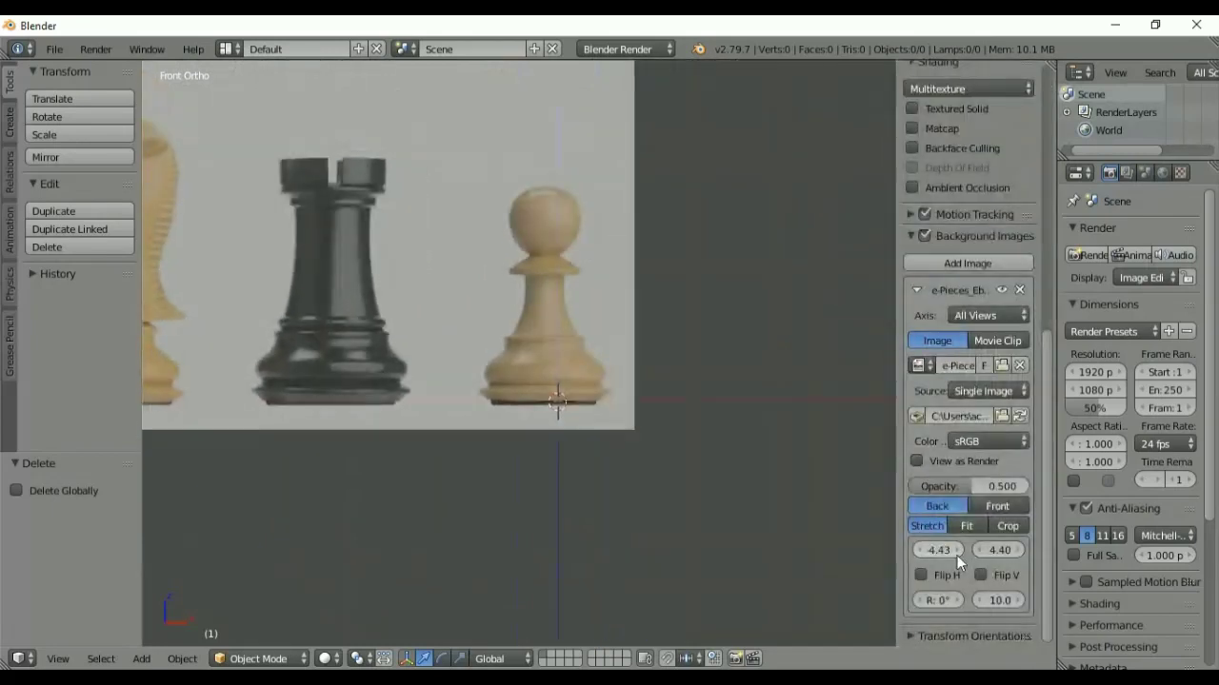
left_click_drag(940, 550, 939, 550)
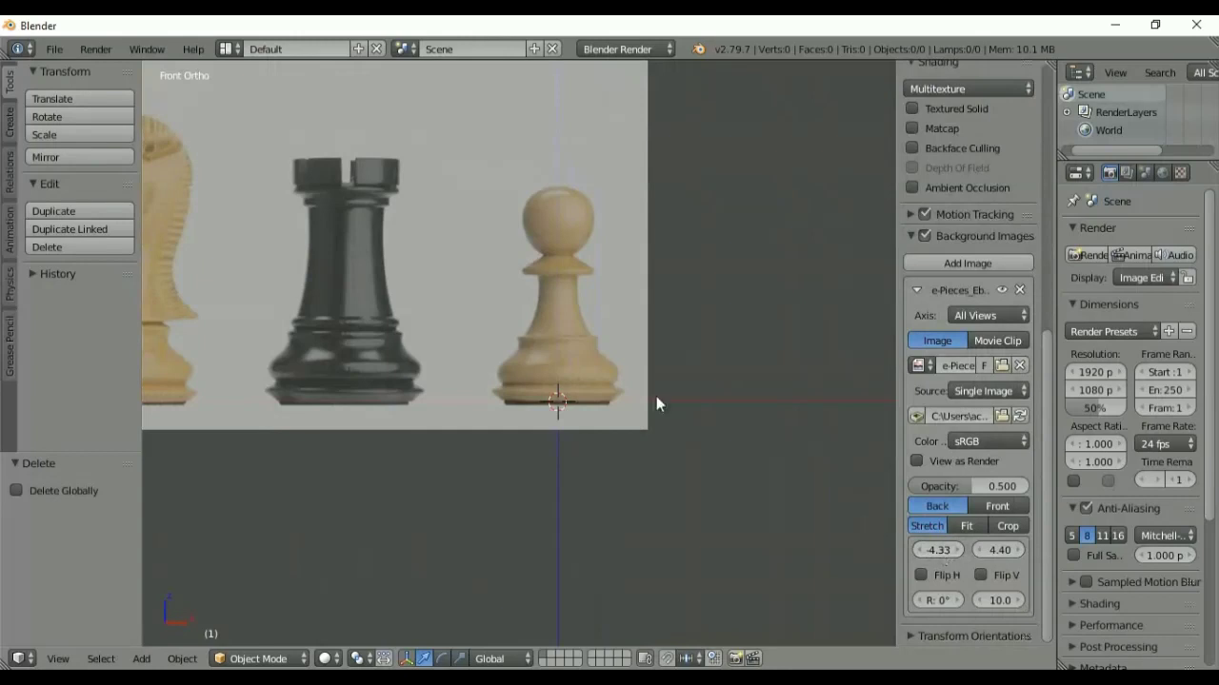
- Hide the side panels and add a UV sphere at the origin
key("n")
key("t")
scroll(752, 285, "down", 3)
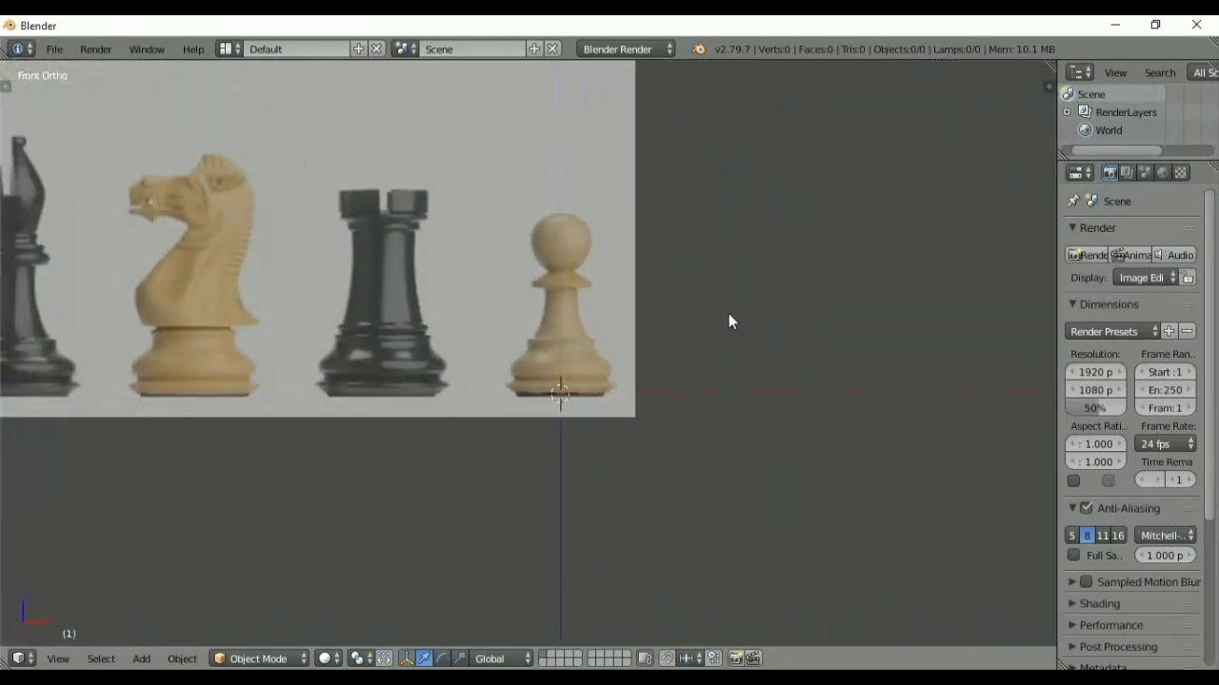
middle_click_drag(758, 333, 792, 351, "shift")
key("shift+a")
mouse_move(790, 353)
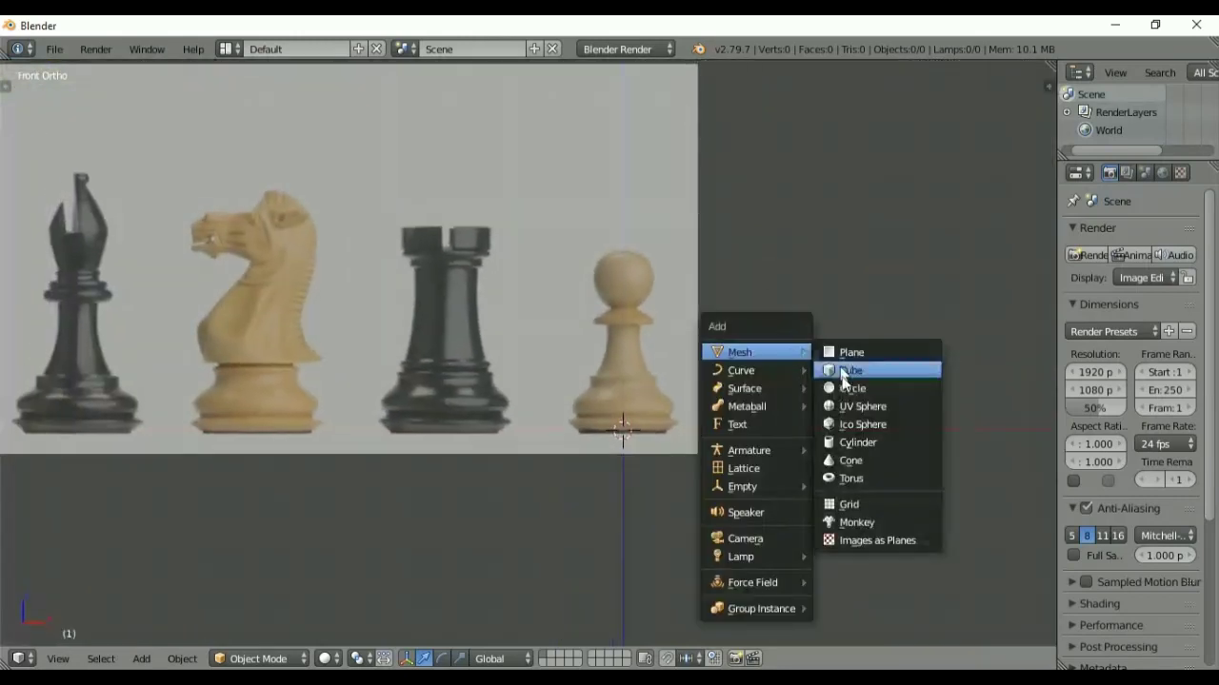
left_click(826, 408)
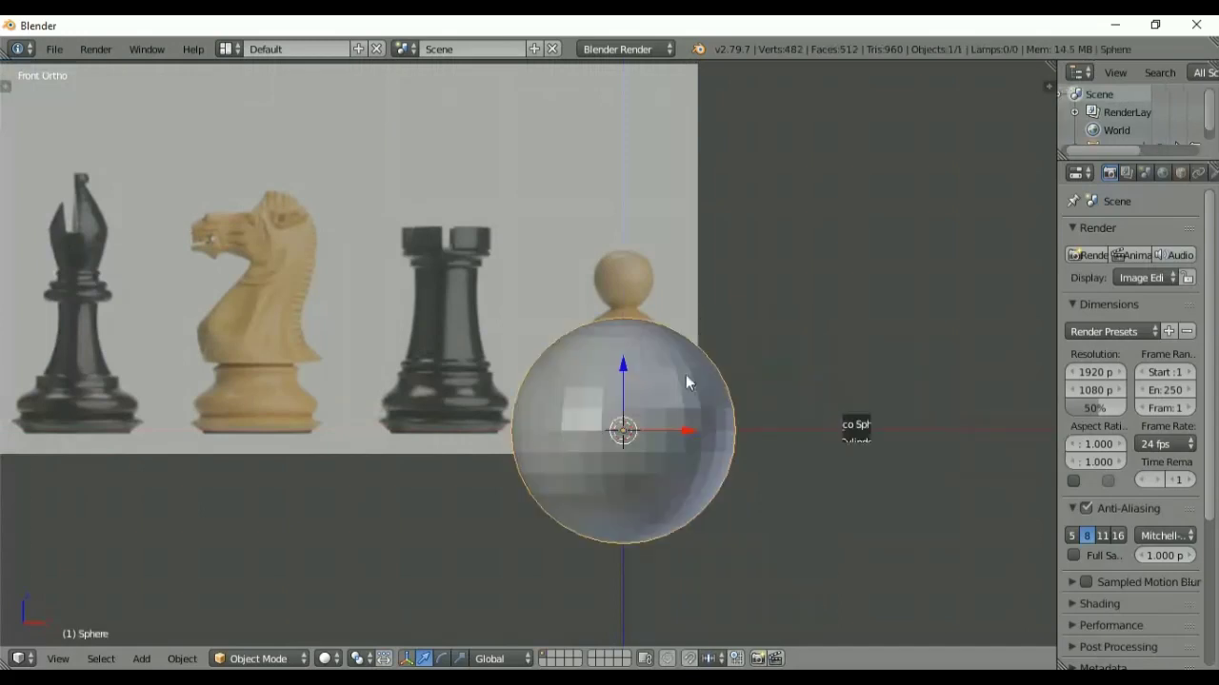
- Set the new UV sphere to 16 segments and 8 rings
key("t")
left_click(72, 505)
type("16")
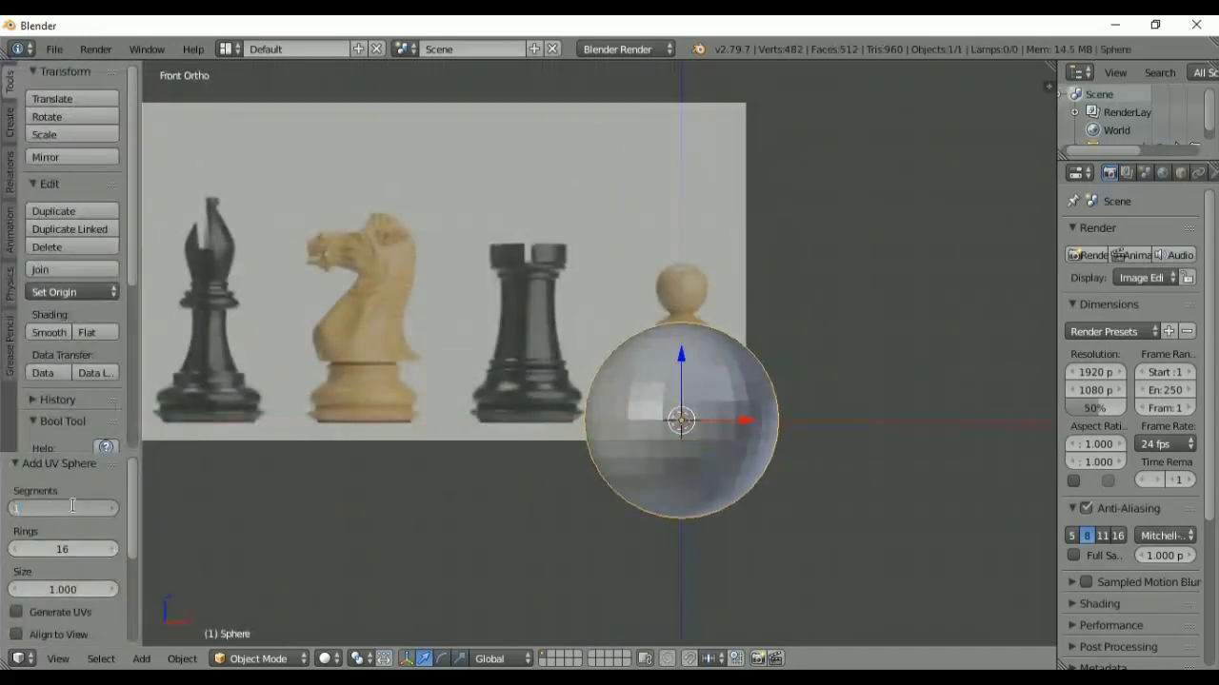
key("Return")
left_click(67, 550)
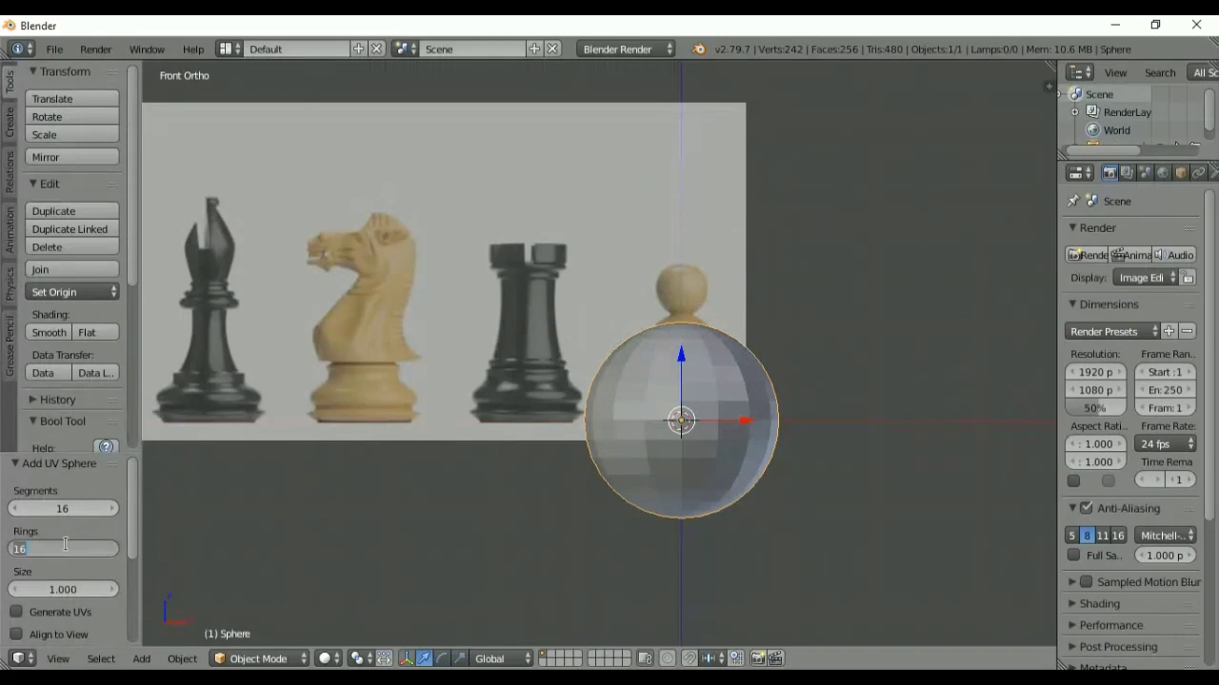
type("8")
key("Return")
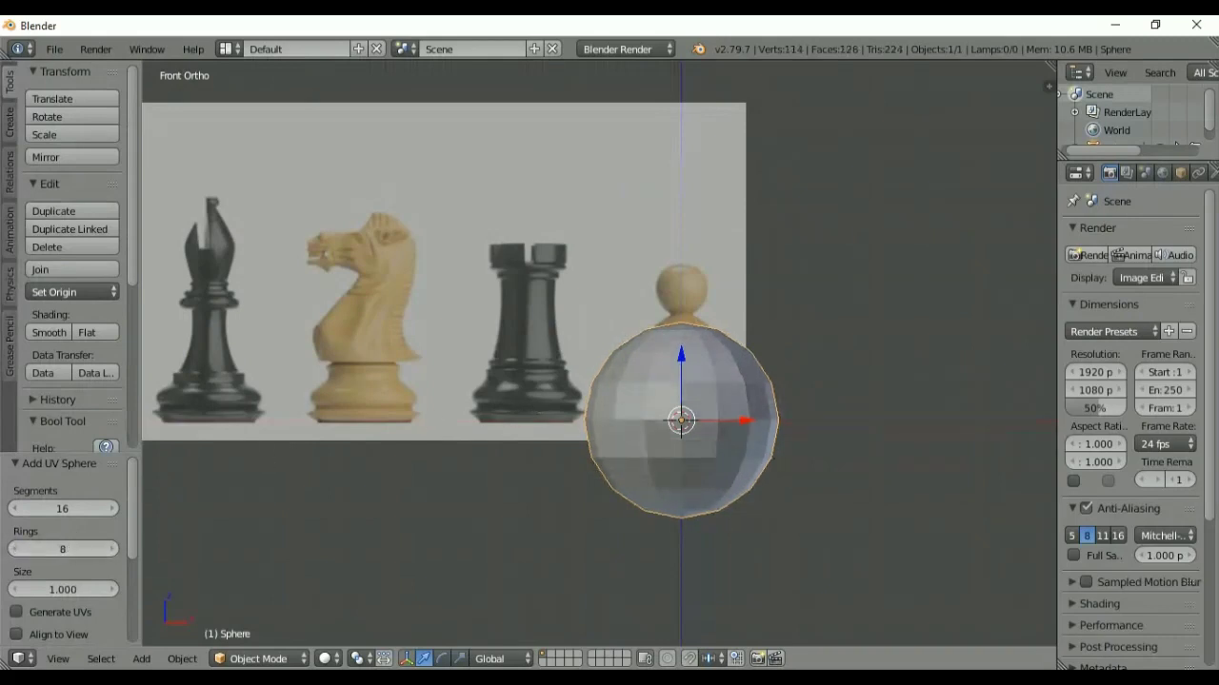
- In Edit Mode, scale the sphere down to the pawn head's size and move it up along Z onto the head
key("t")
key("Tab")
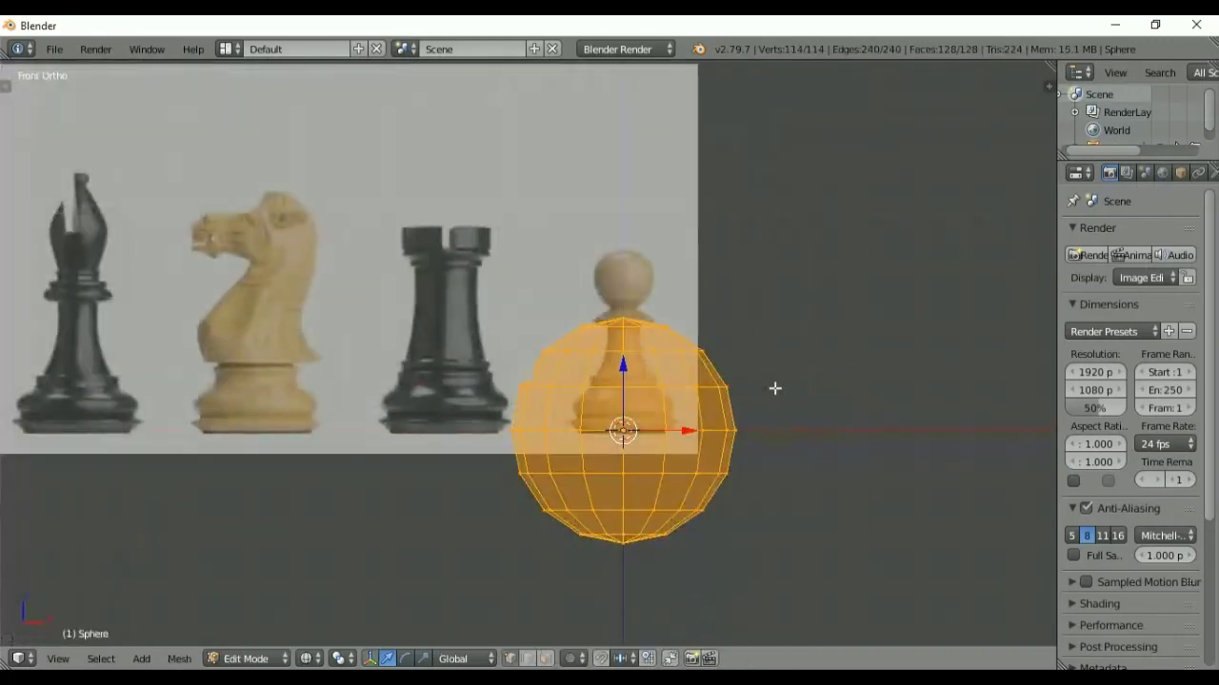
key("s")
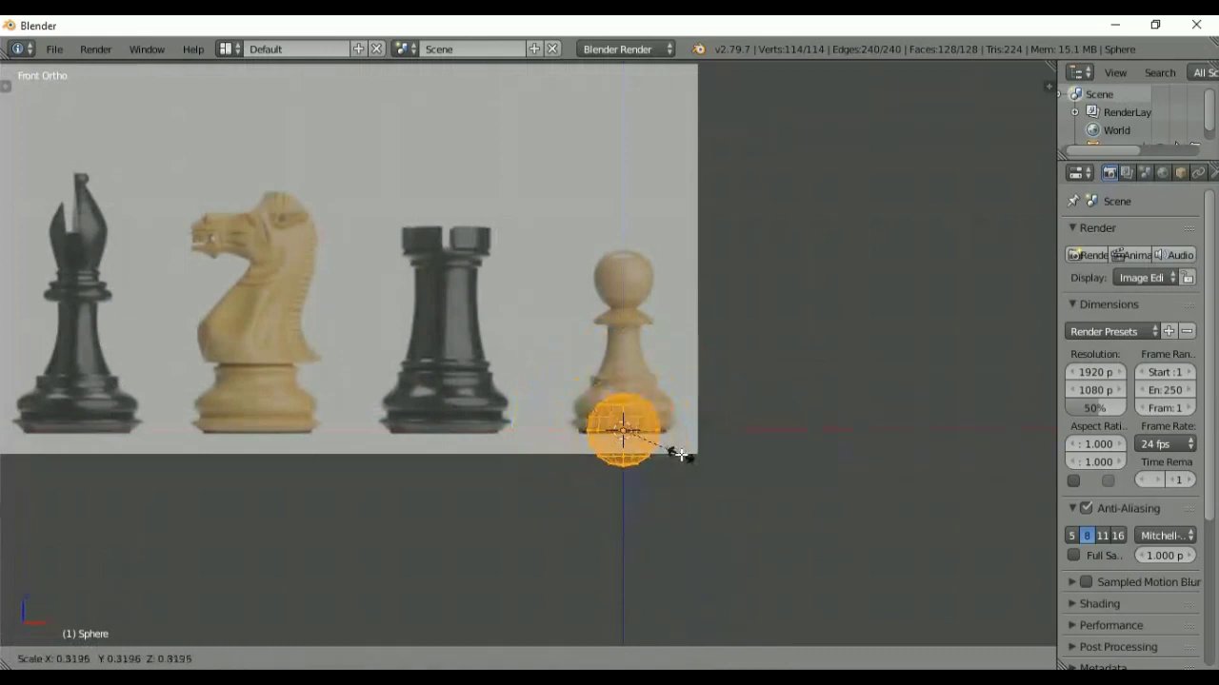
left_click(664, 457)
key("g")
key("z")
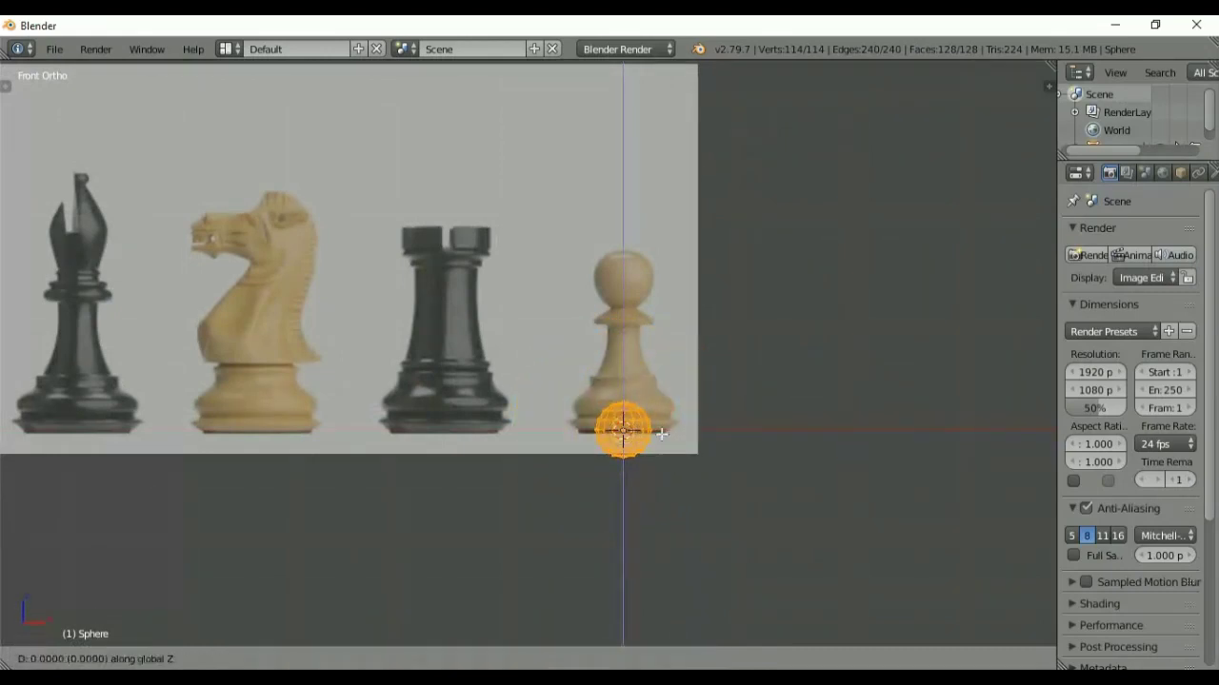
left_click(657, 307)
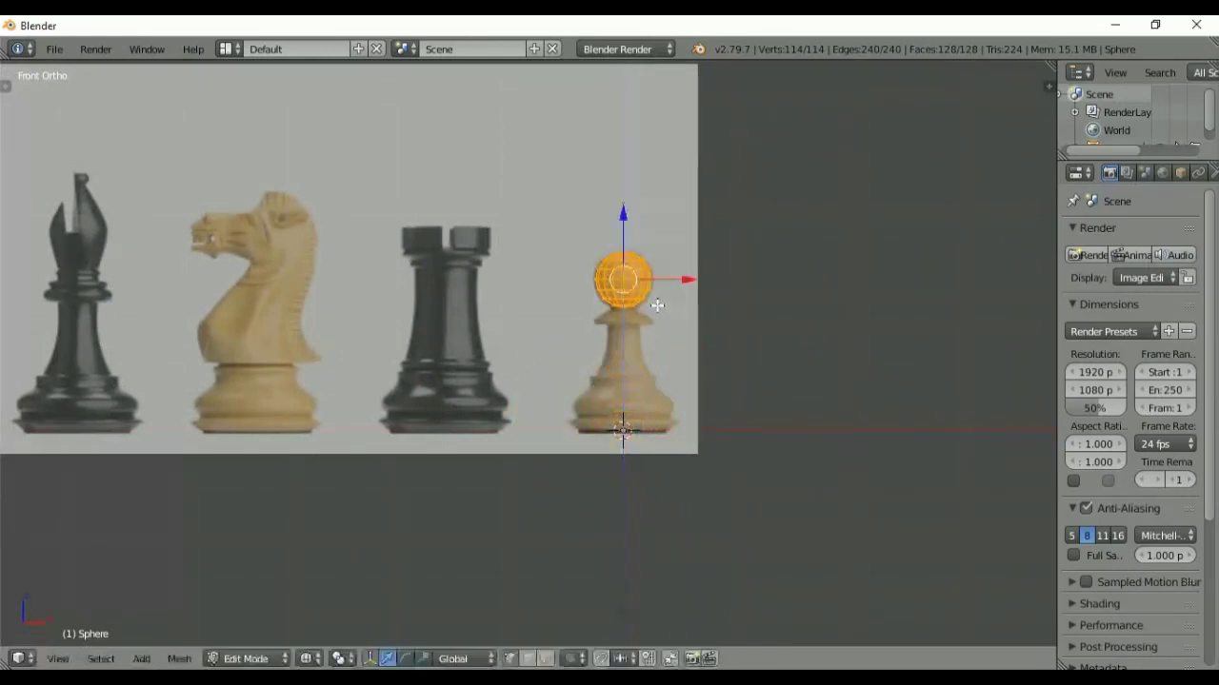
- Scale the sphere up by about 1.06 to match the outline of the pawn's head
key("KP_Decimal")
key("KP_1")
scroll(763, 247, "down", 1)
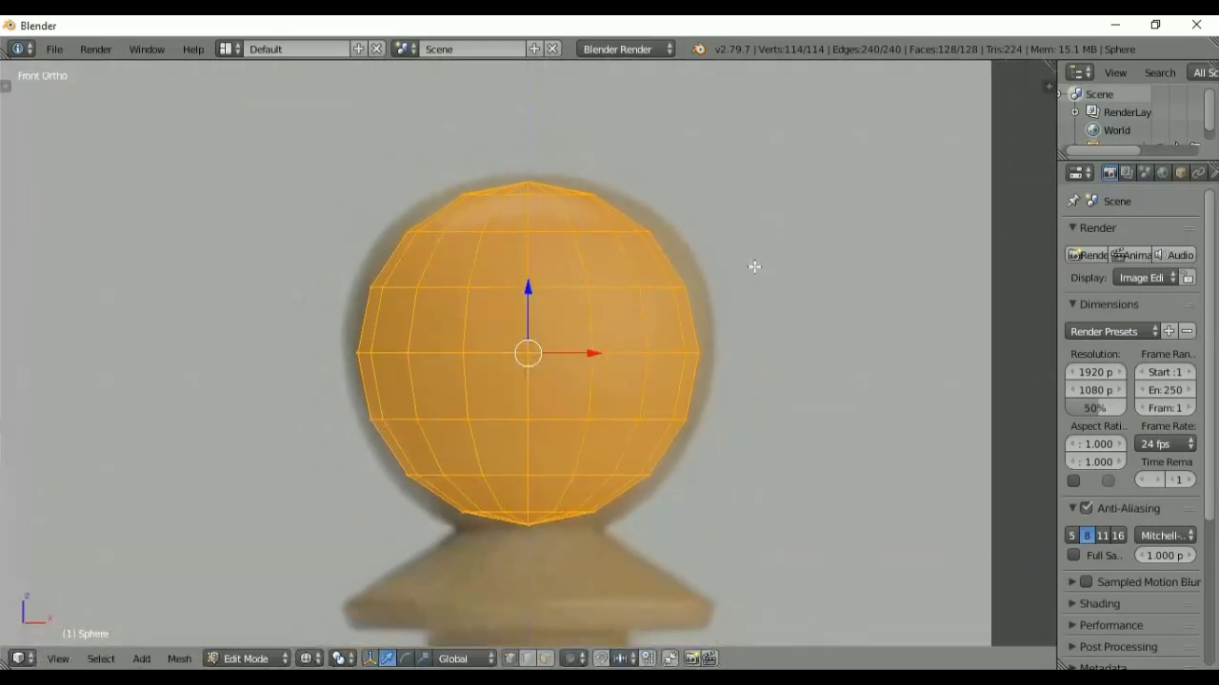
key("s")
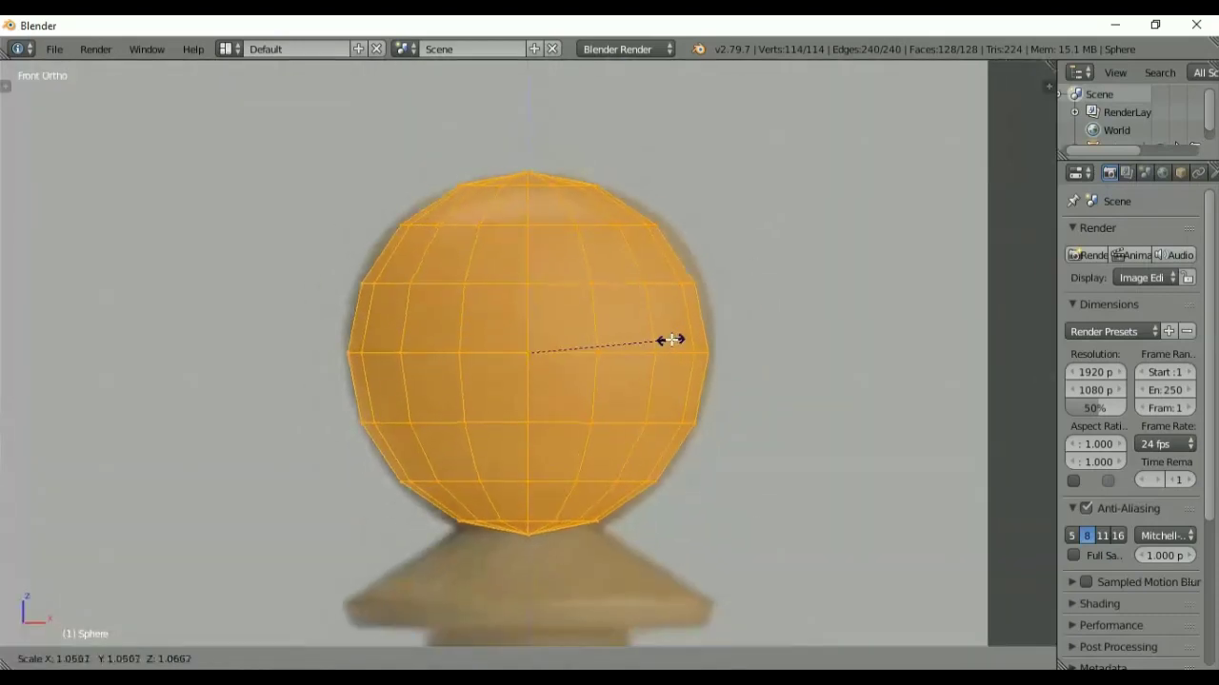
left_click(671, 339)
- Delete the single vertex at the sphere's bottom pole
right_click(534, 536)
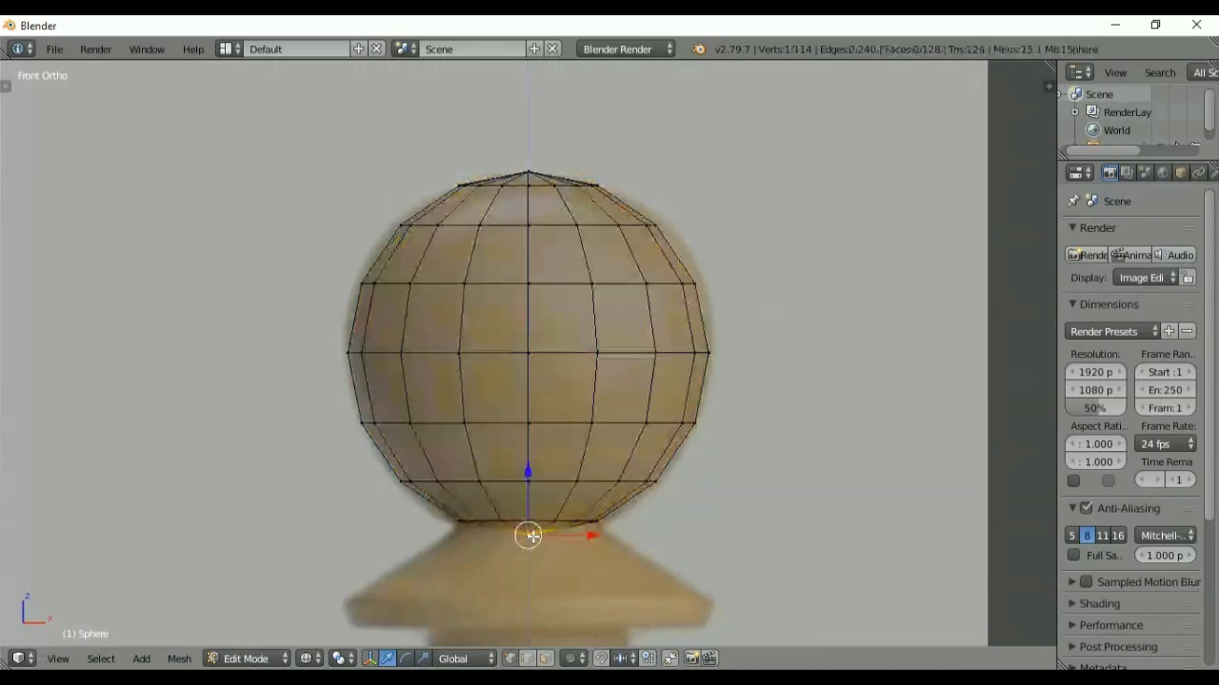
key("x")
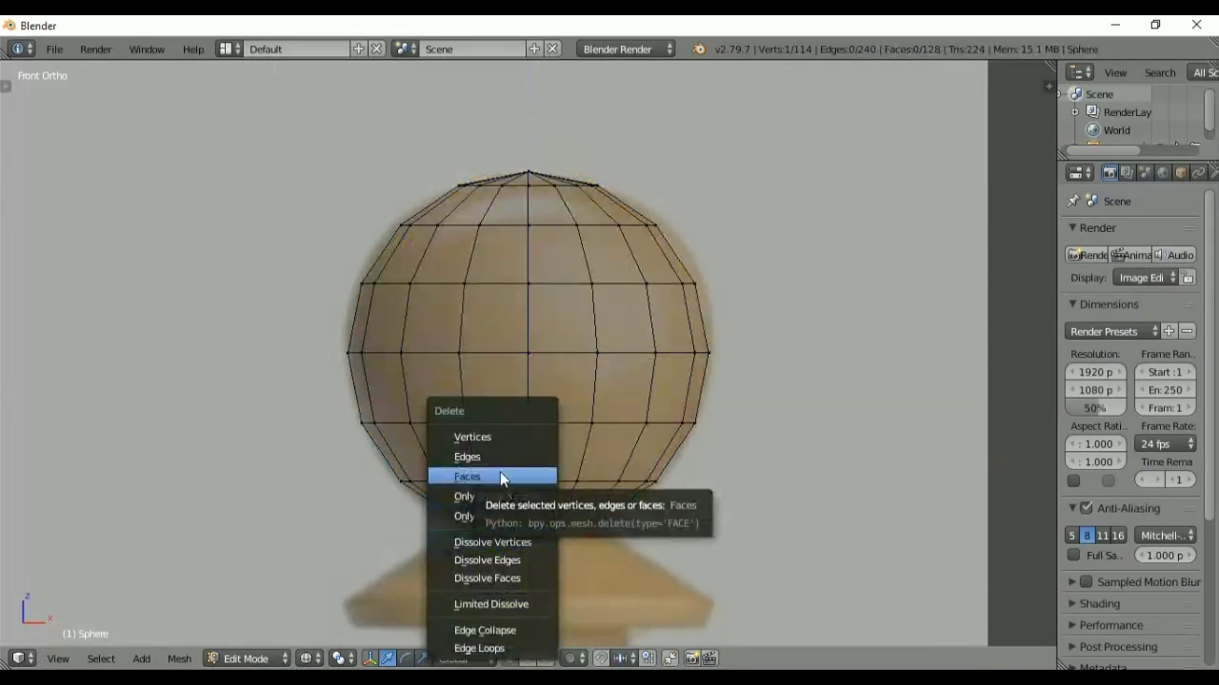
left_click(492, 437)
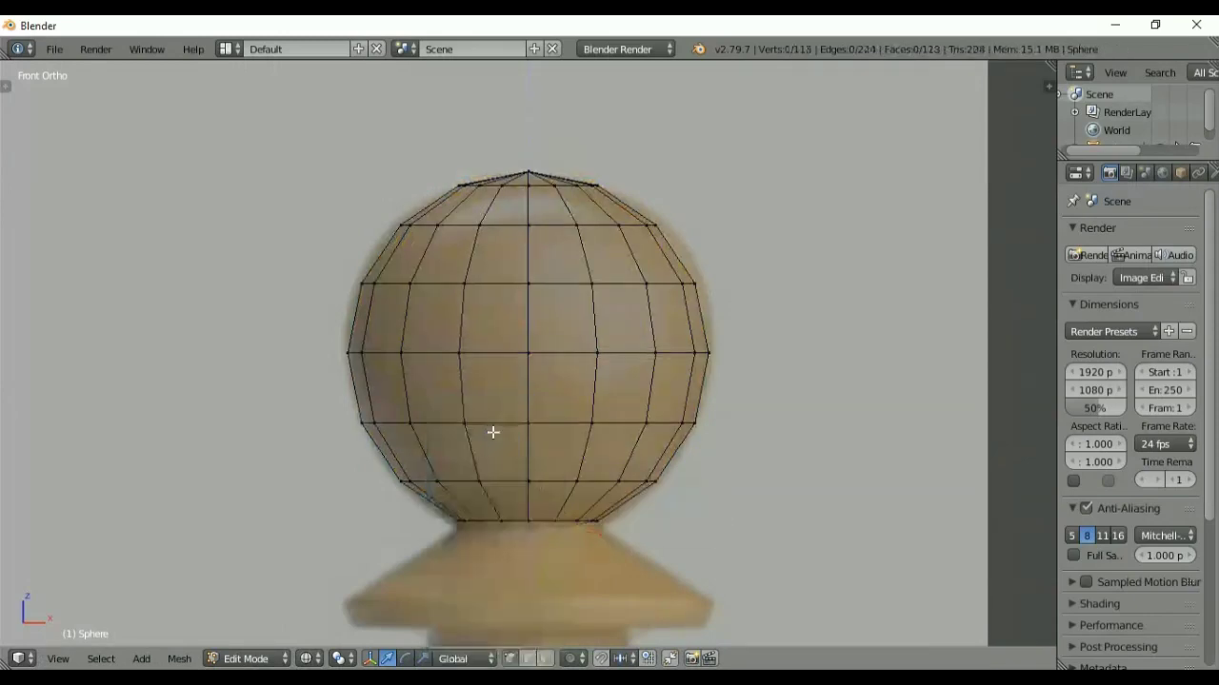
- Extrude the sphere's open bottom edge loop down along Z and scale it out to the width of the pawn's collar
middle_click_drag(673, 511, 707, 462)
right_click(536, 483, "alt")
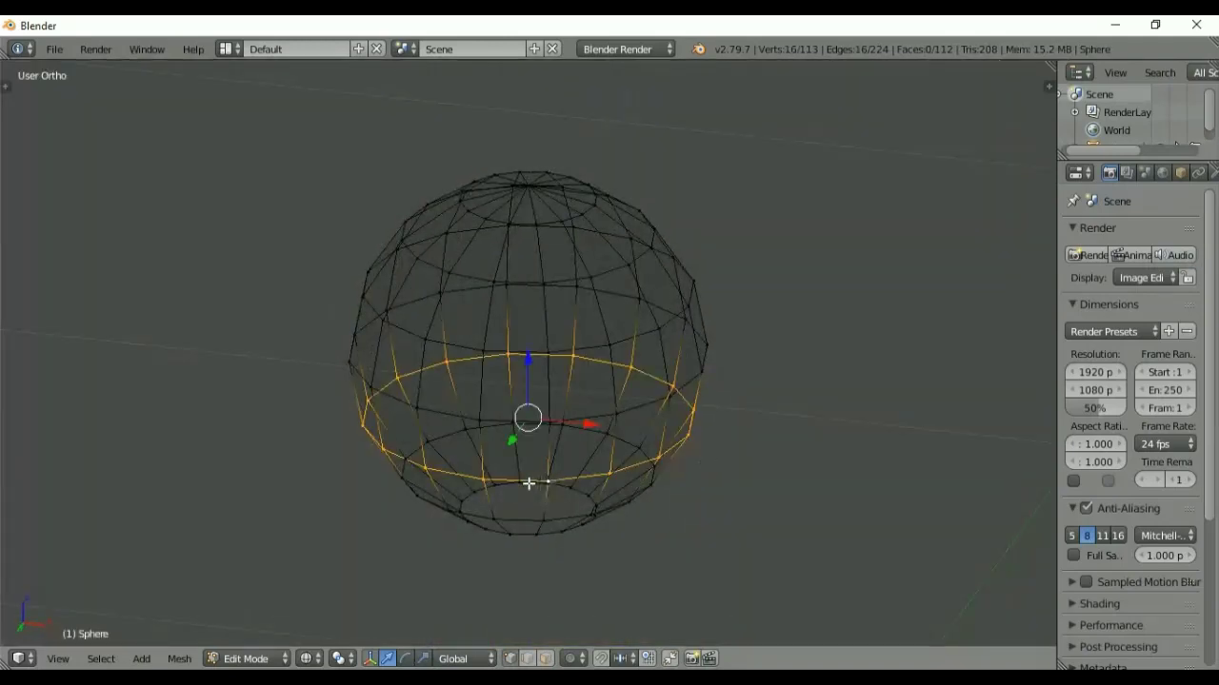
right_click(530, 483, "alt")
key("KP_1")
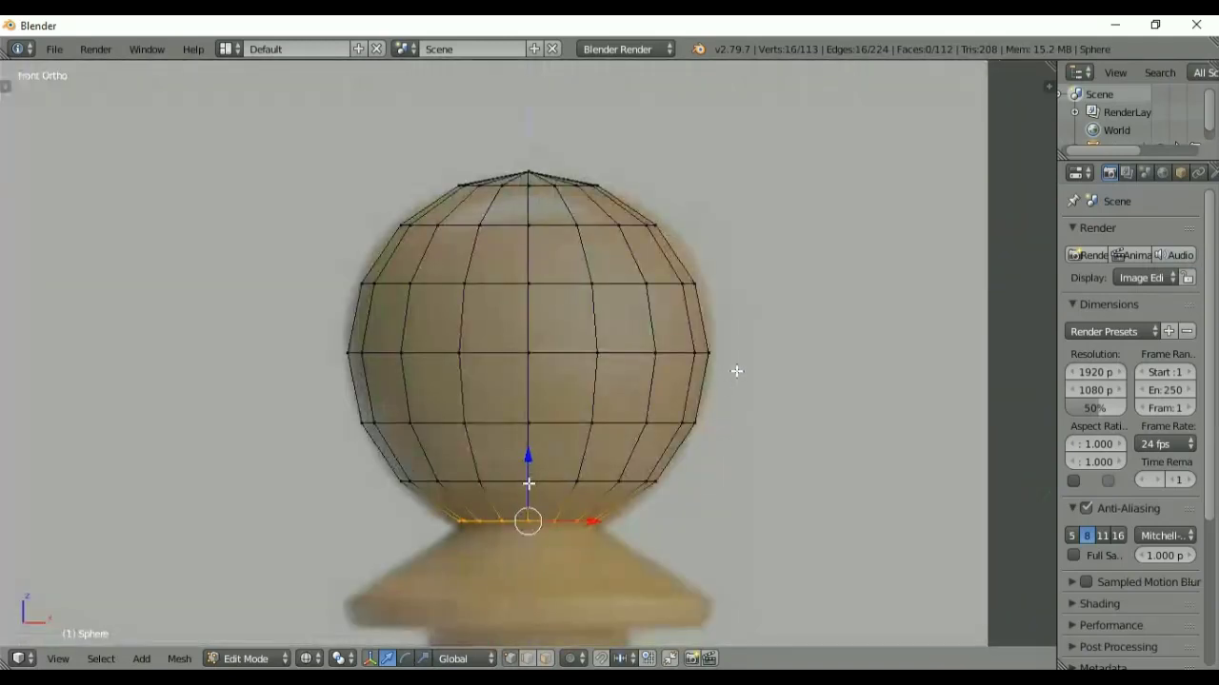
scroll(734, 367, "down", 3)
key("e")
key("z")
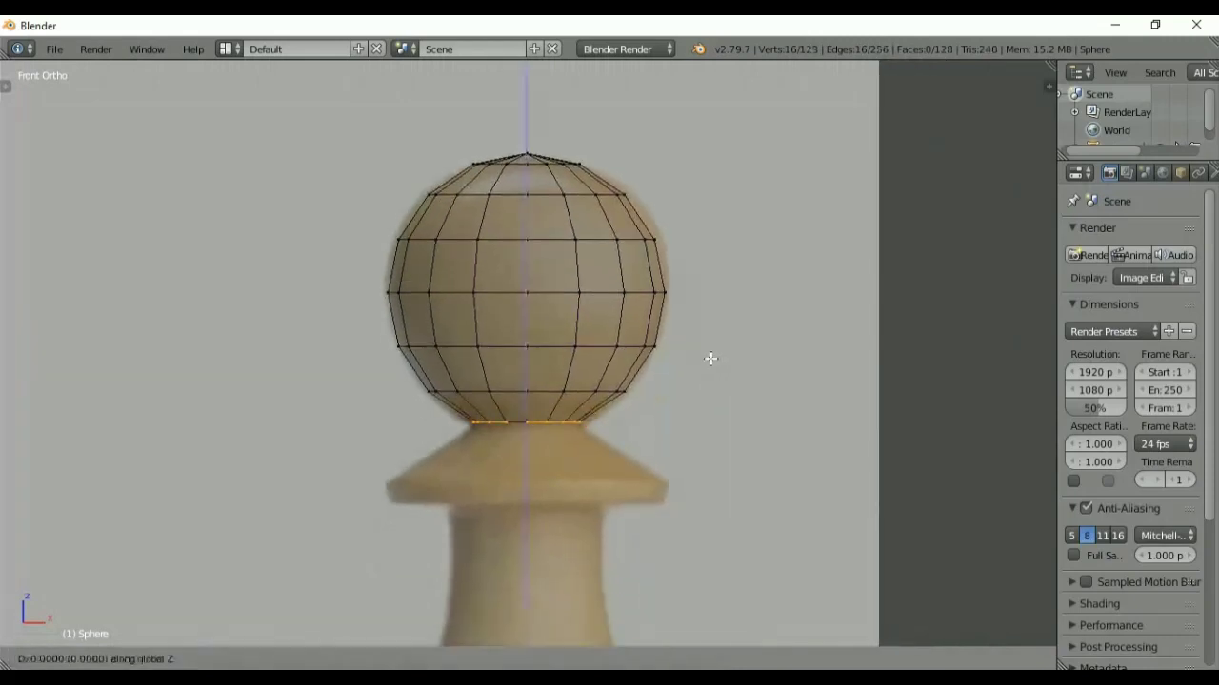
left_click(710, 420)
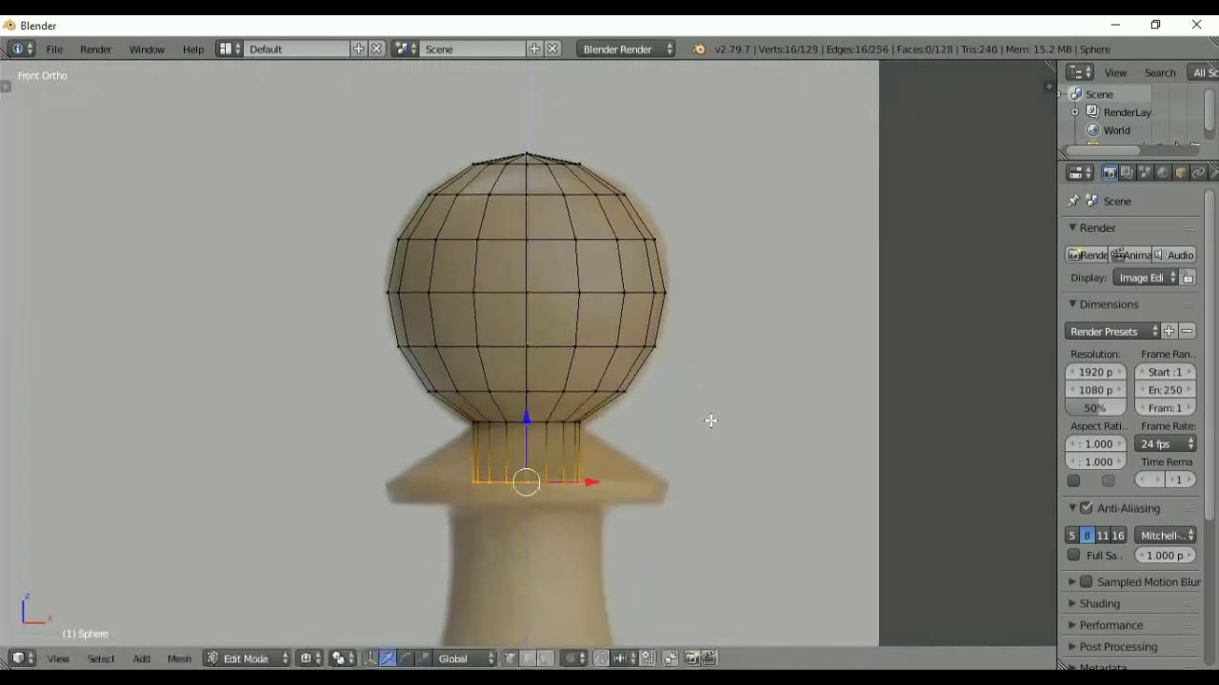
key("s")
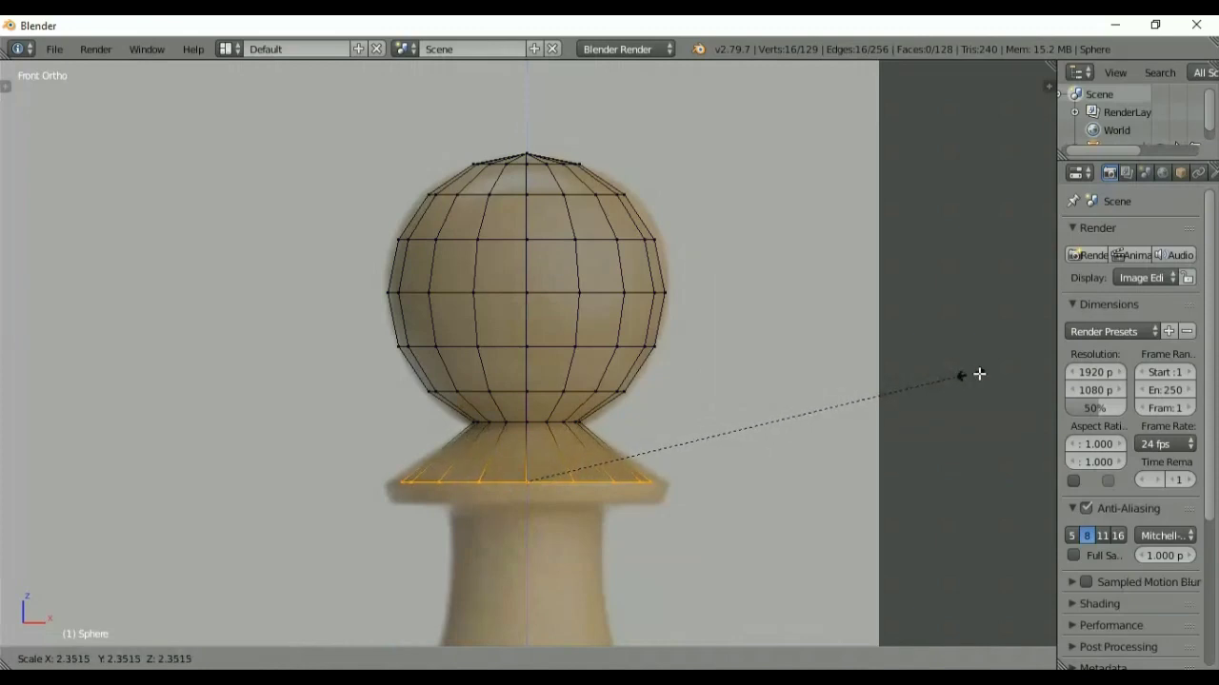
left_click(1024, 373)
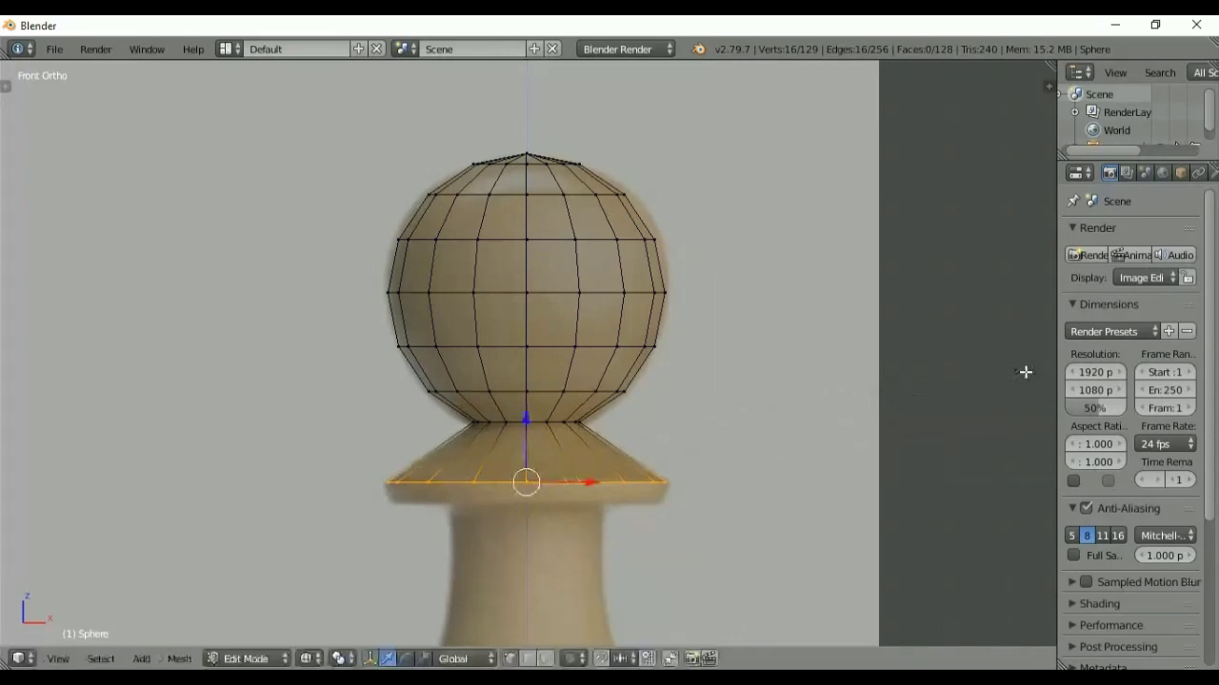
- Extrude the collar's edge loop down about 0.042 along Z to form the rim
key("e")
key("z")
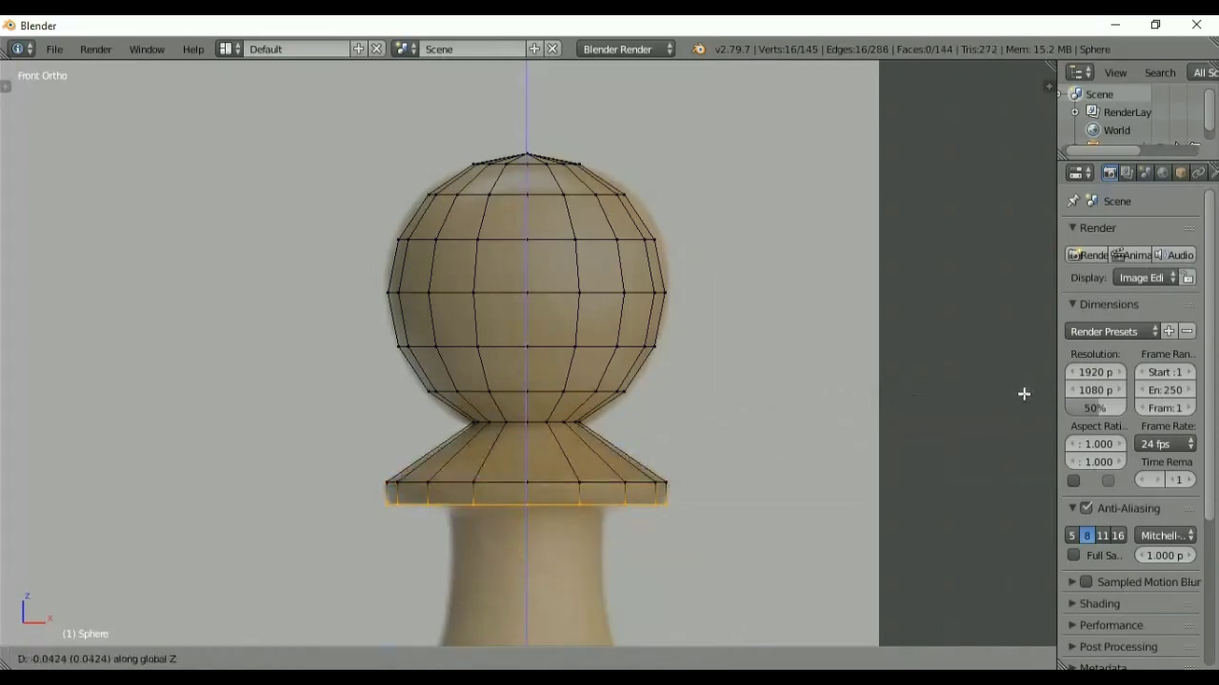
left_click(1023, 393)
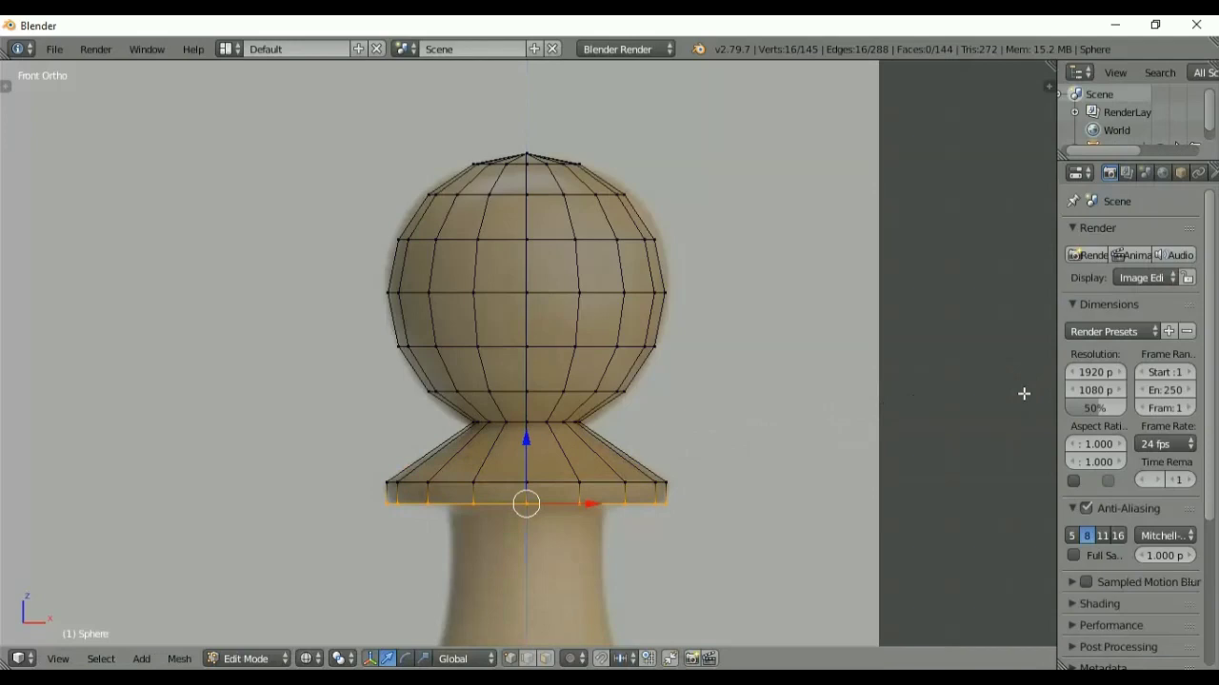
- Extrude the collar rim's bottom edge loop in place and scale it inward to the width of the pawn's neck
key("e")
key("z")
left_click(967, 402)
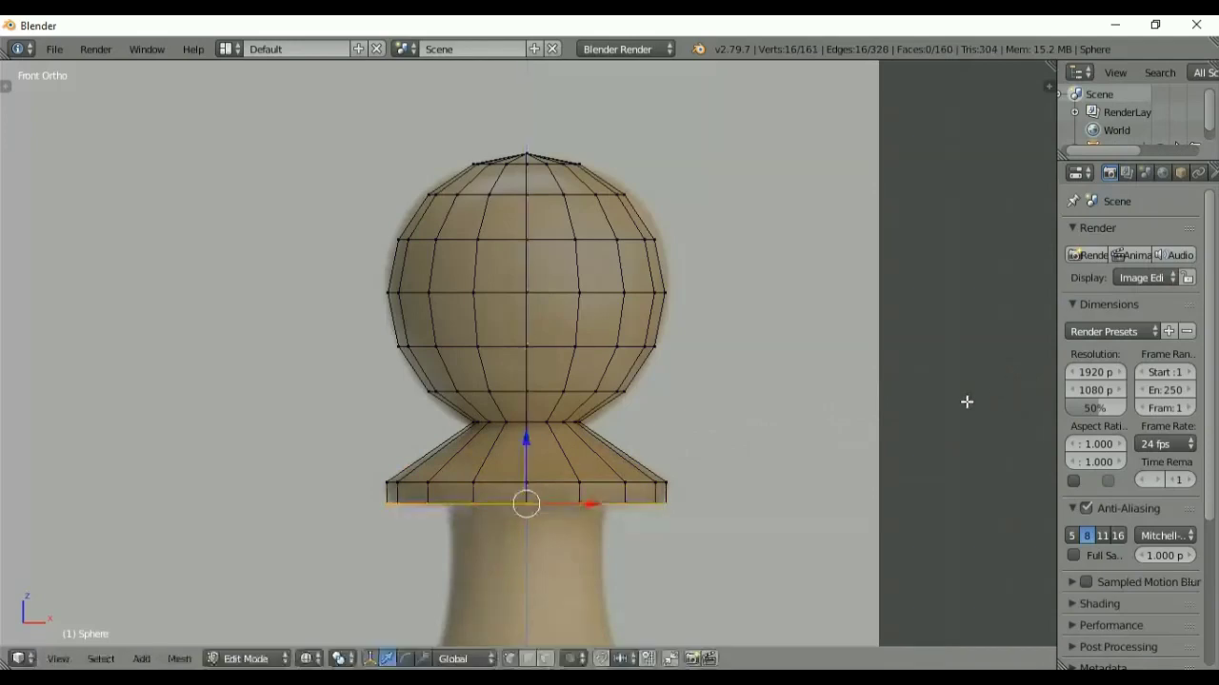
key("s")
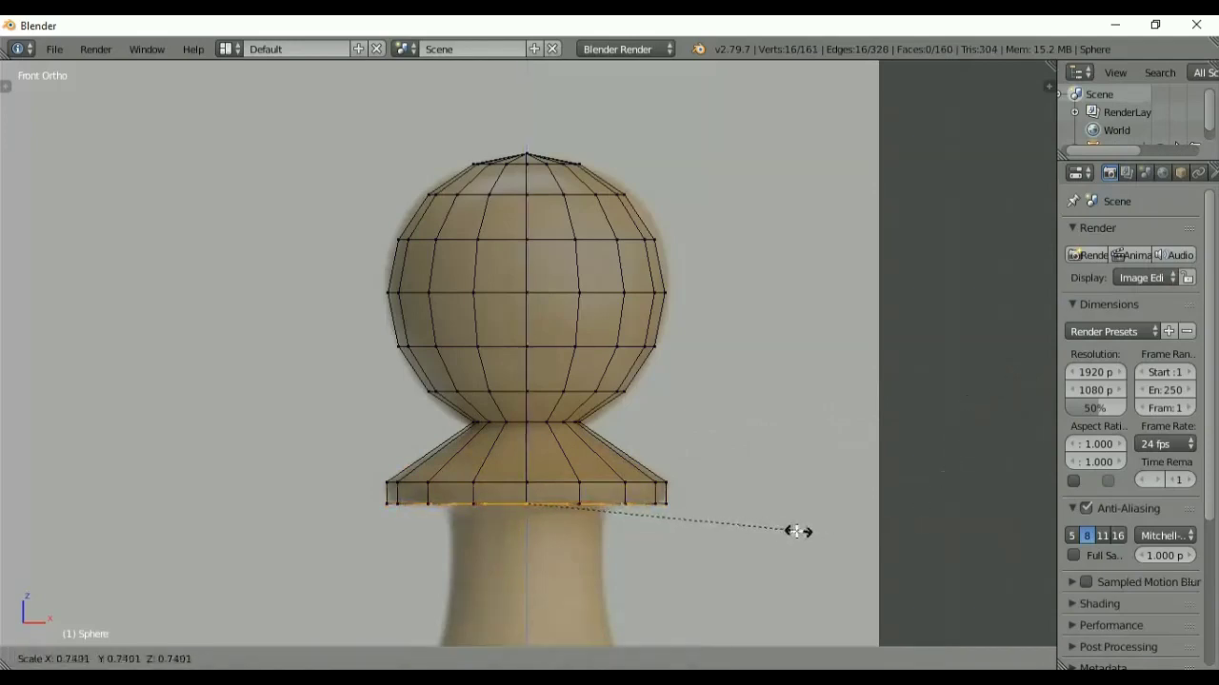
left_click(734, 524)
- Extrude the neck's edge loop down along Z to the base band and scale it out by about 1.7 to the stem's lower width
middle_click_drag(727, 527, 778, 359, "shift")
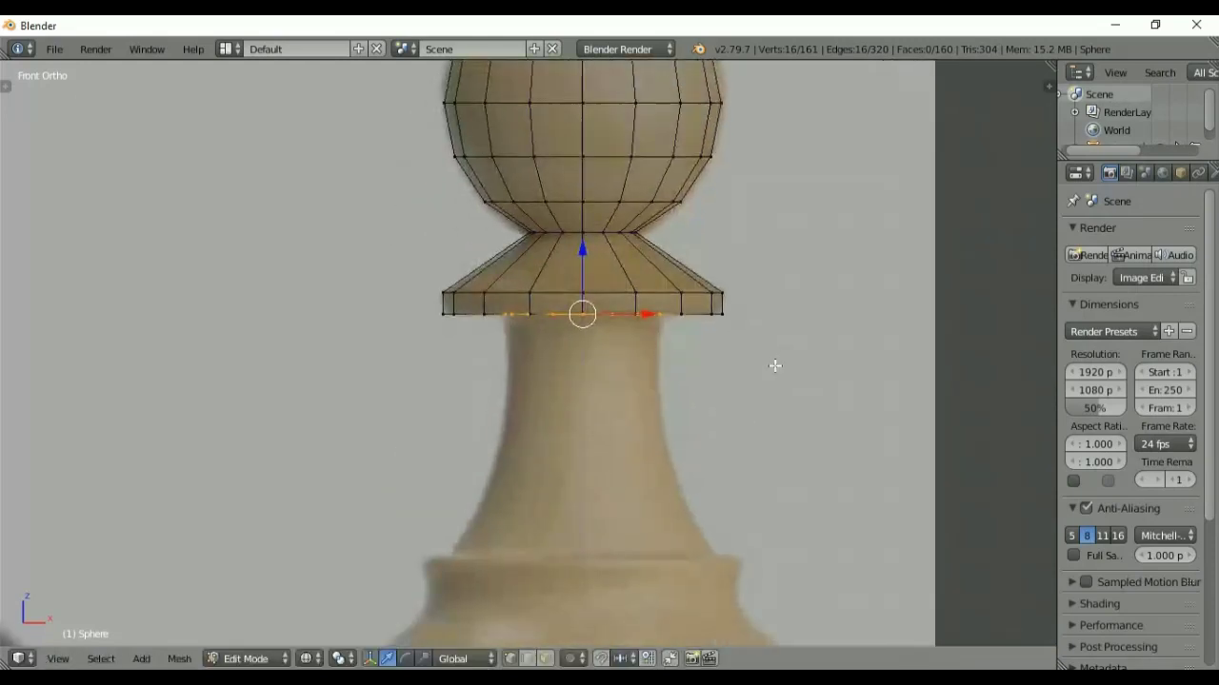
scroll(759, 396, "down", 1)
key("e")
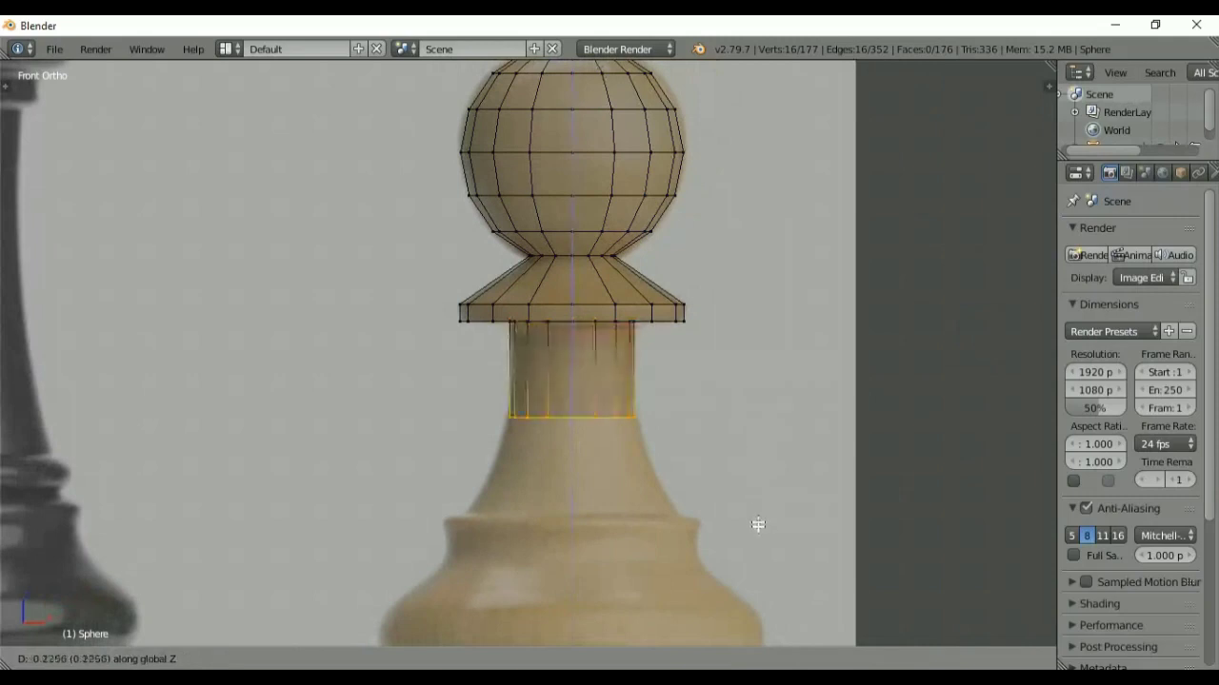
left_click(752, 591)
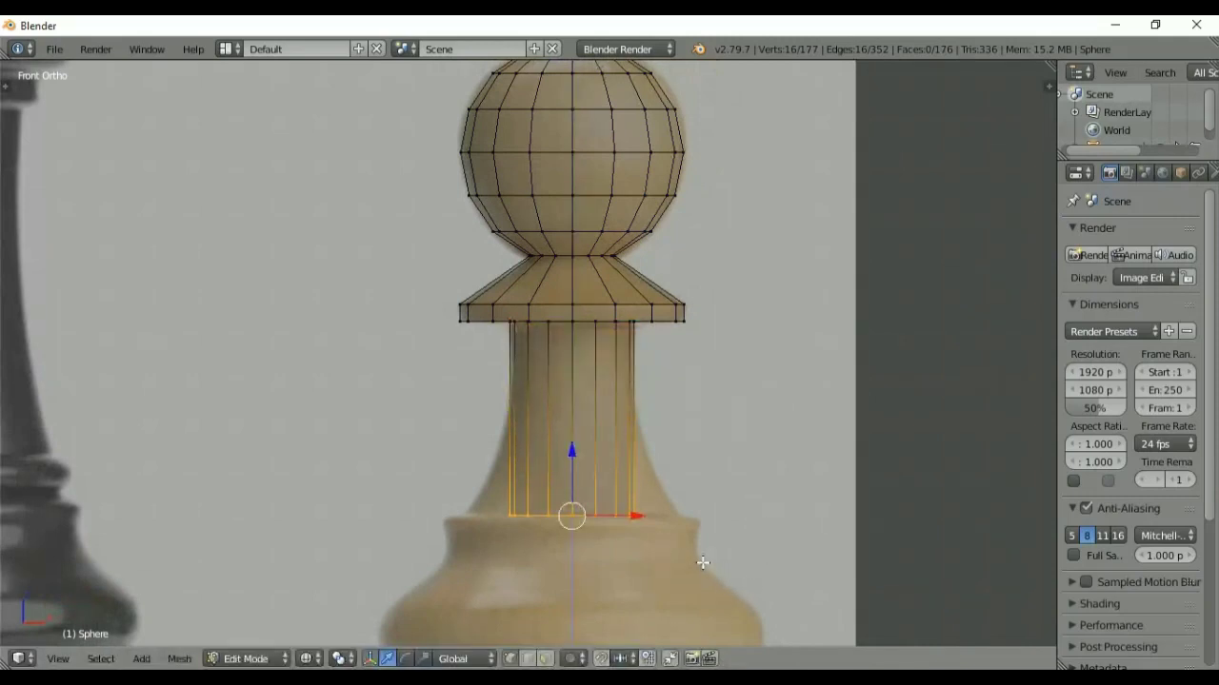
key("s")
key("x")
key("Escape")
key("s")
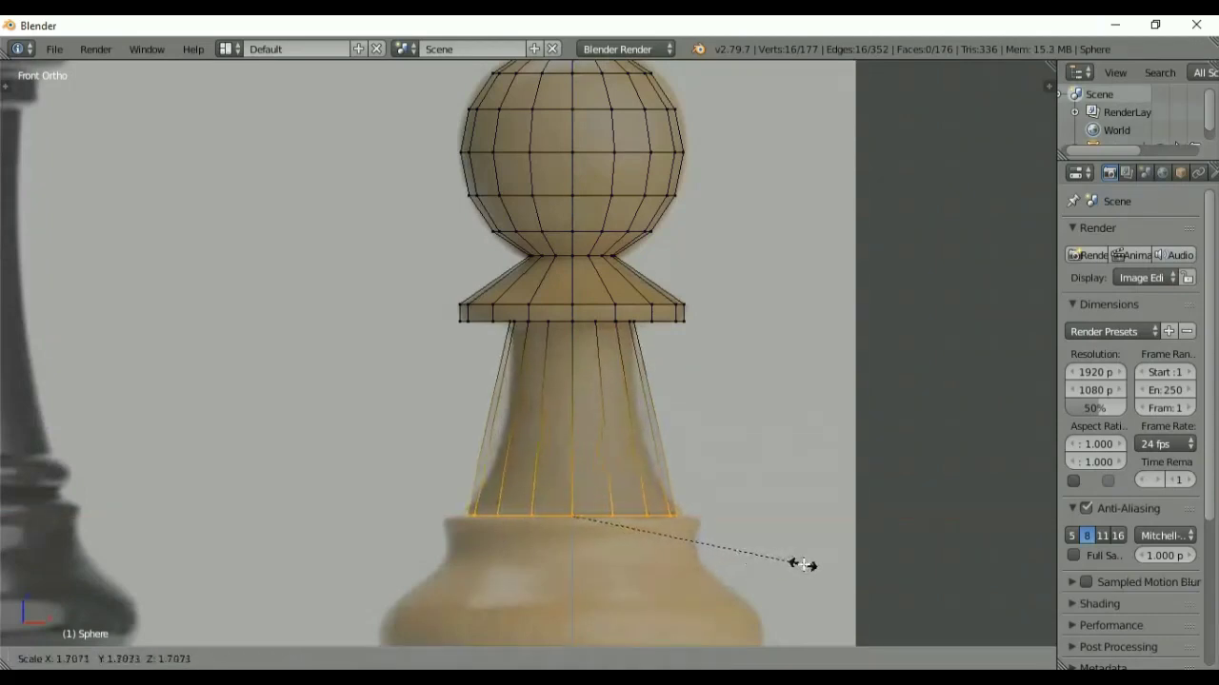
left_click(808, 566)
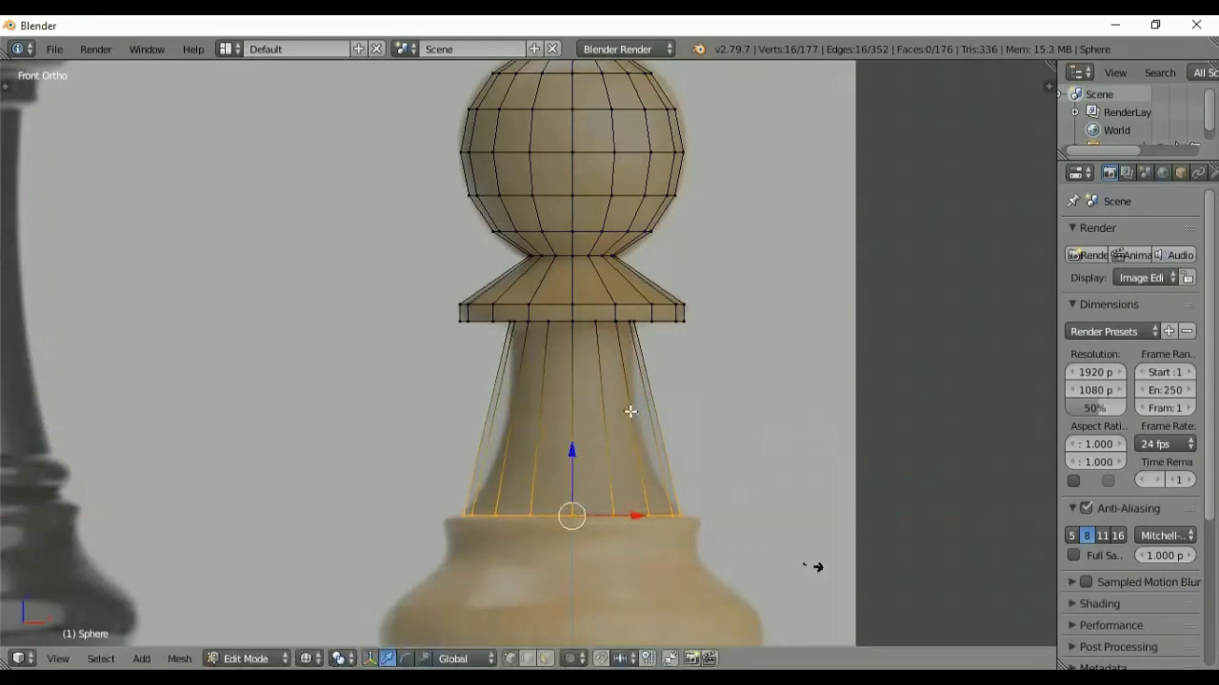
- Add three evenly spaced loop cuts around the stem and scale them in by about 0.82 to follow its curve
key("ctrl+r")
key("3")
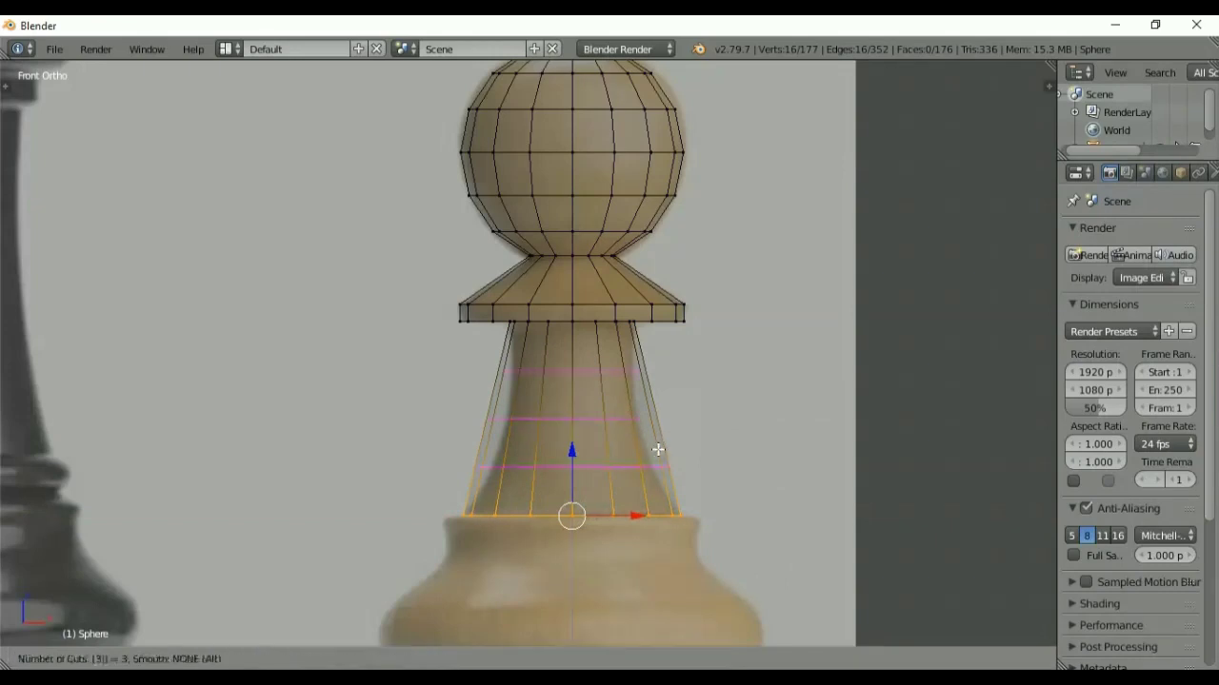
key("Return")
right_click(657, 449)
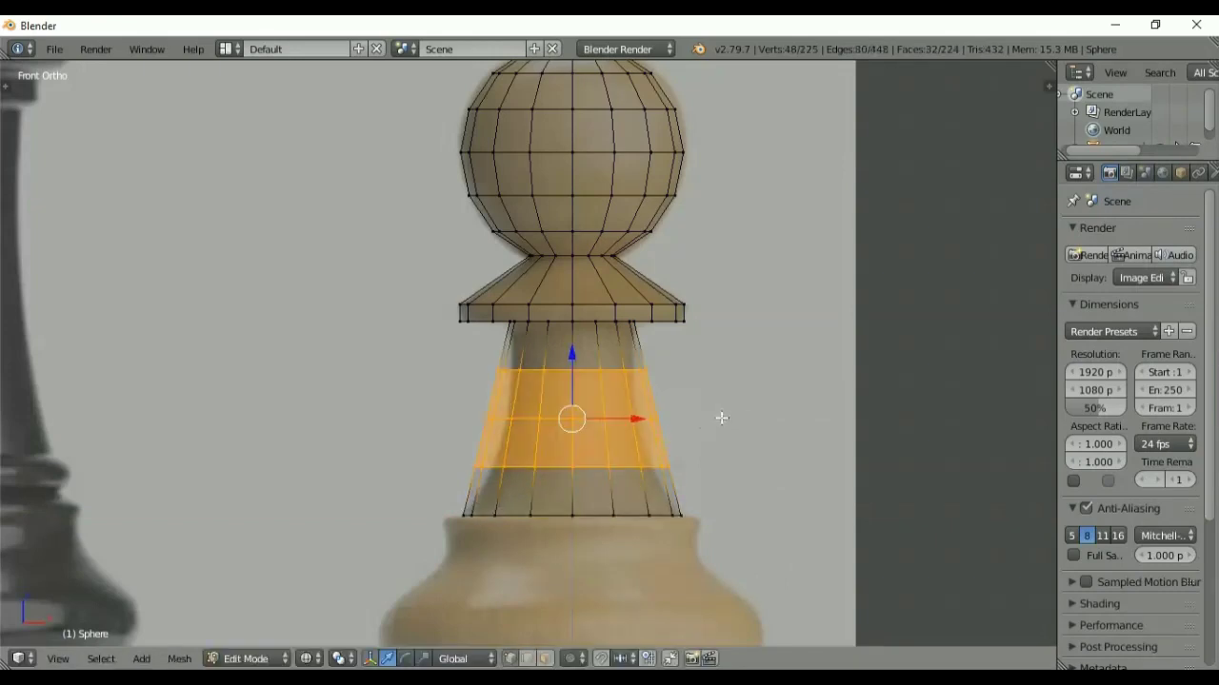
key("s")
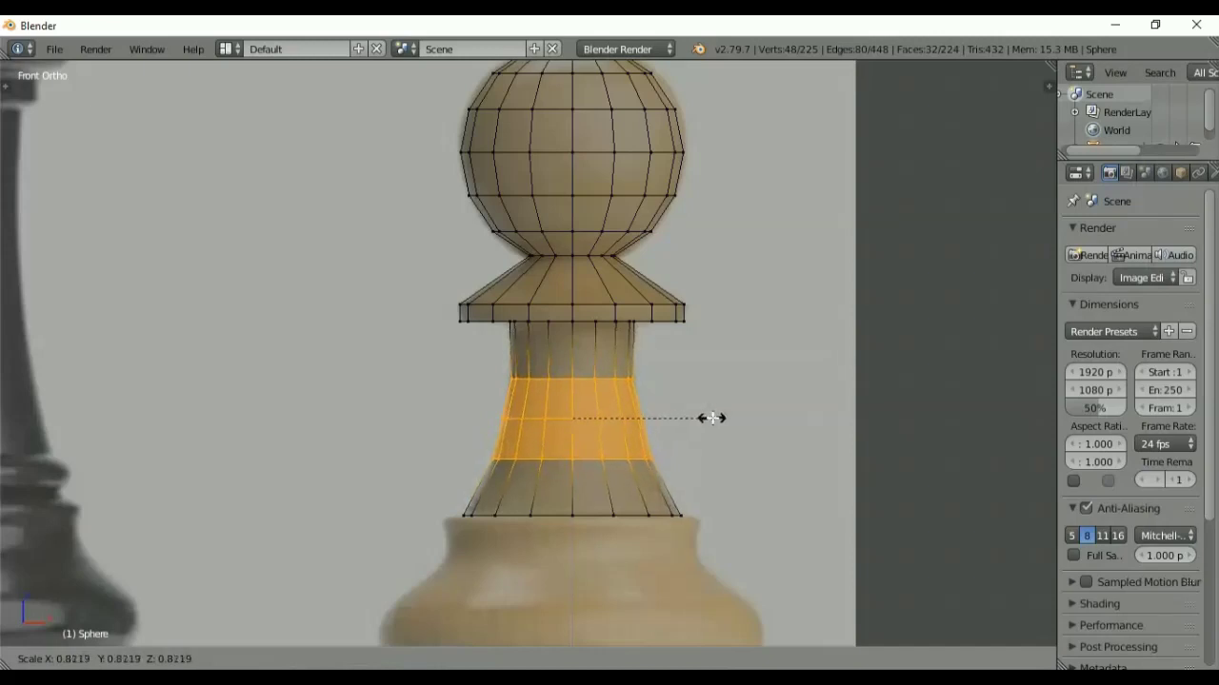
left_click(713, 419)
- Check the mesh in solid shading, then lower the stem's bottom edge loop slightly along Z onto the base band
key("alt+z")
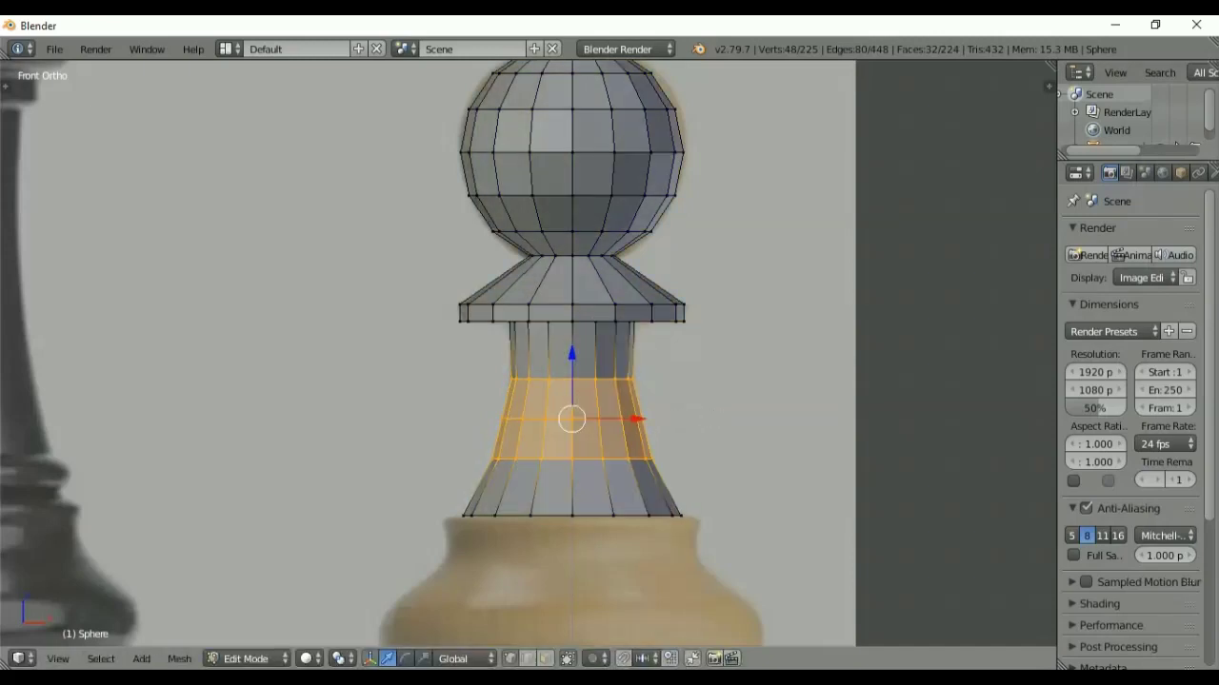
key("a")
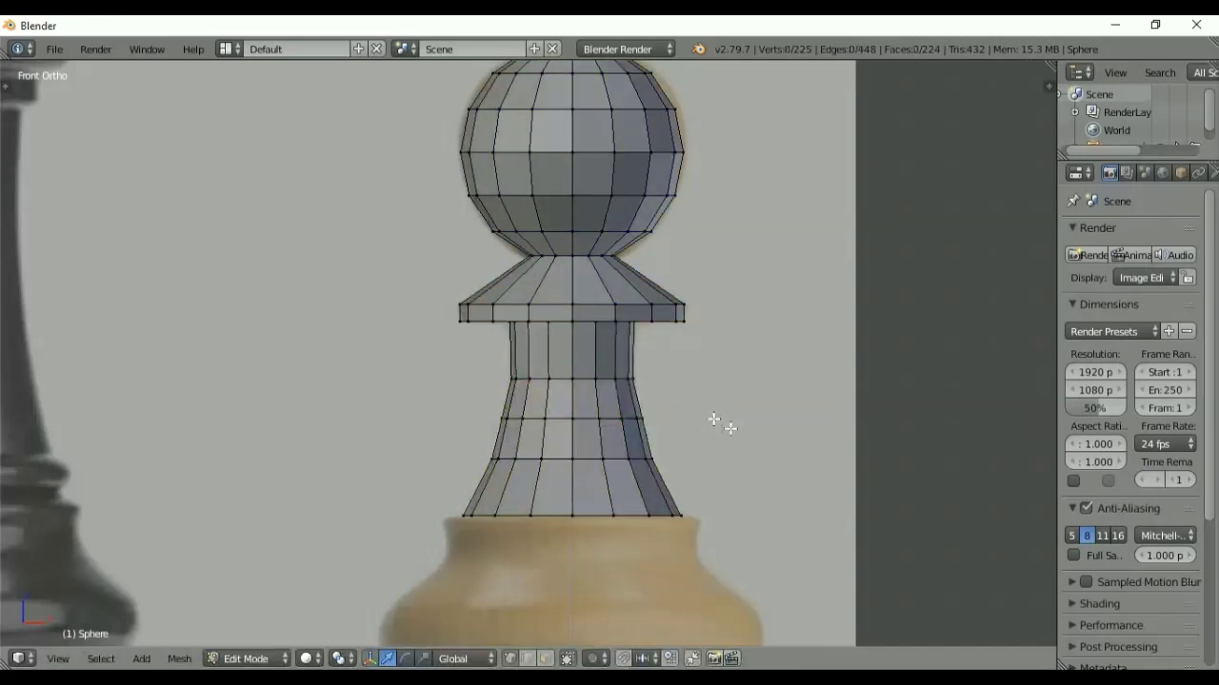
key("alt+z")
right_click(630, 513, "alt")
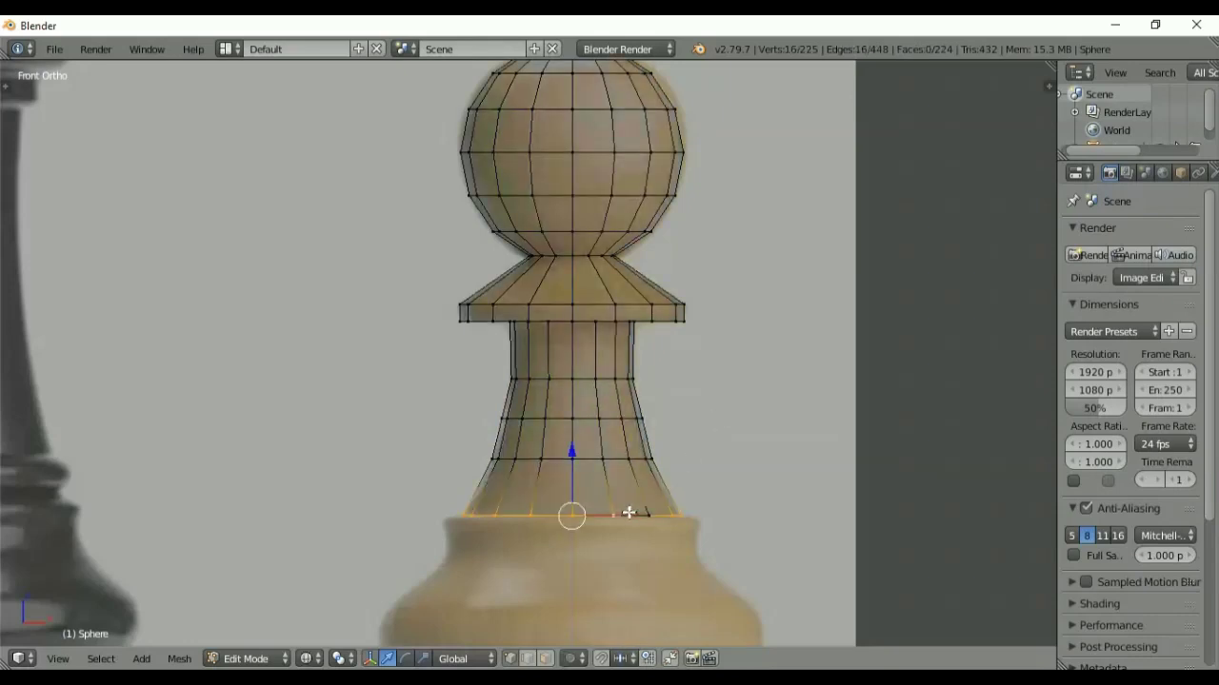
left_click_drag(573, 456, 572, 459)
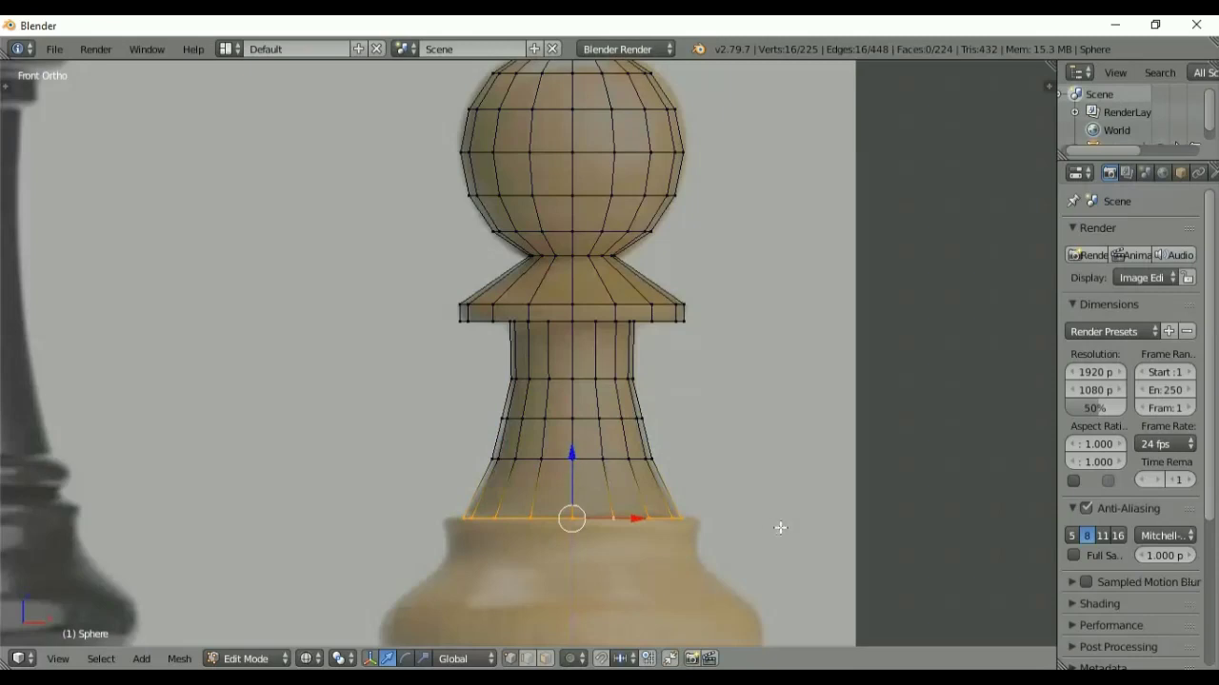
- Extrude the stem's bottom edge loop about 0.004 down along Z and scale it out to the upper width of the base band
key("e")
key("z")
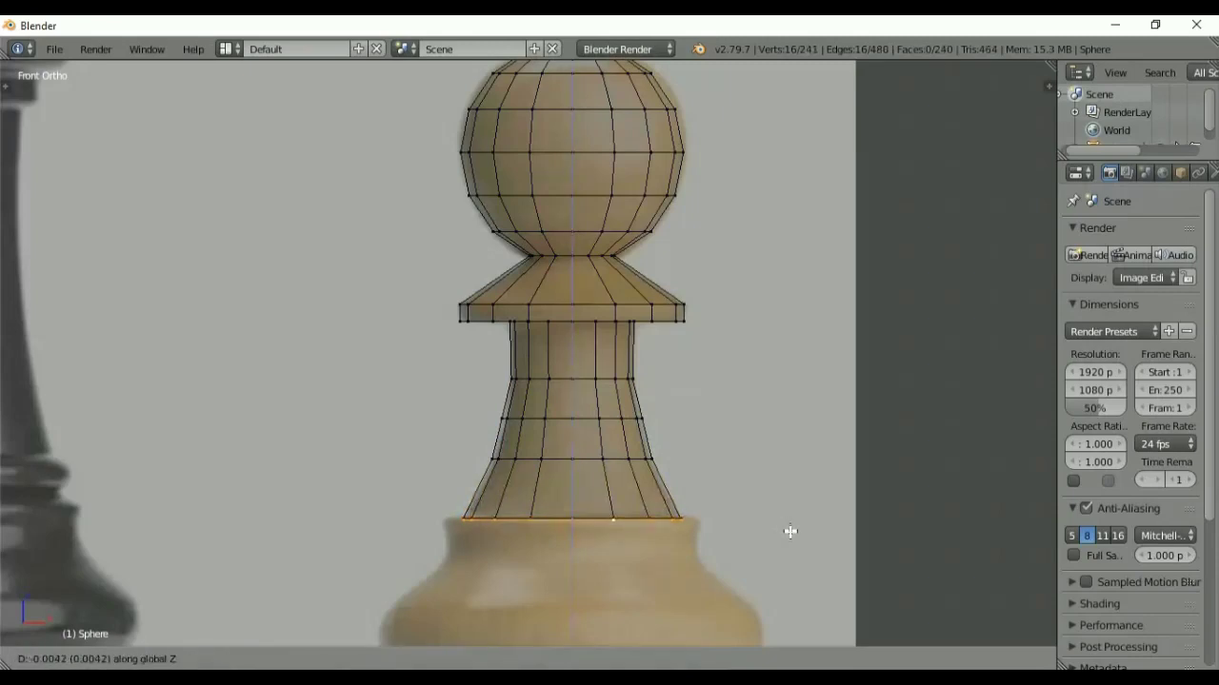
left_click(790, 531)
key("s")
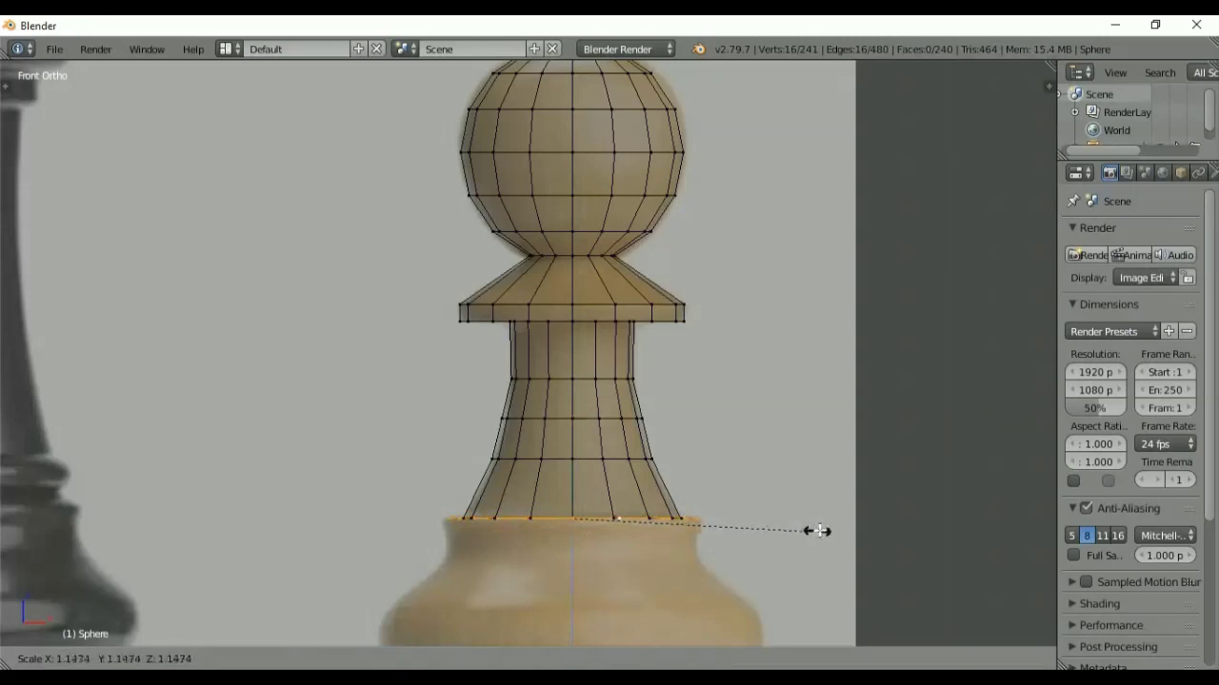
left_click(824, 531)
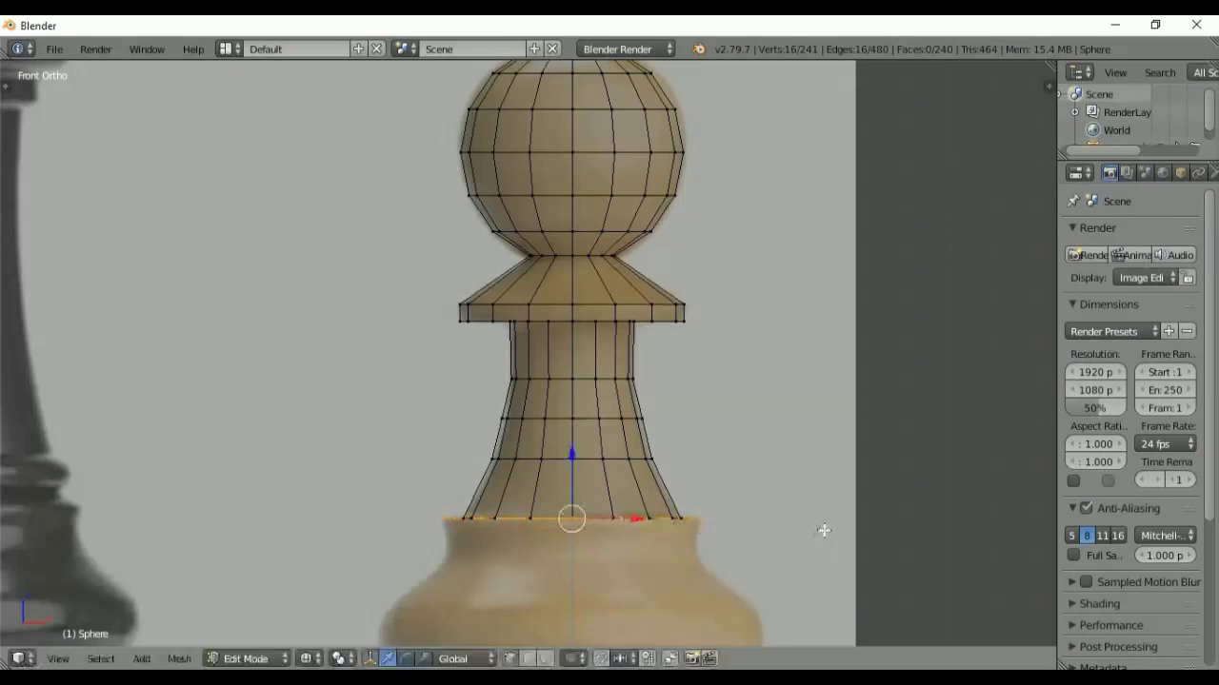
- Extrude the widened edge loop down along Z to the lower edge of the base band
key("e")
key("z")
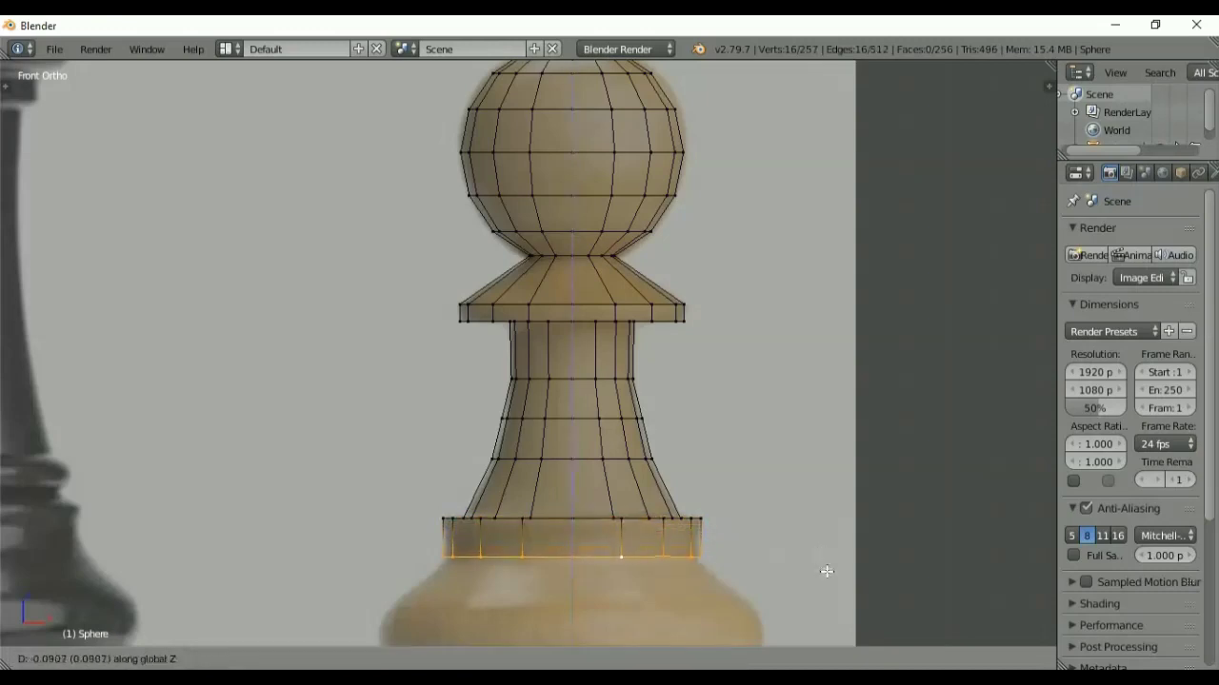
left_click(826, 572)
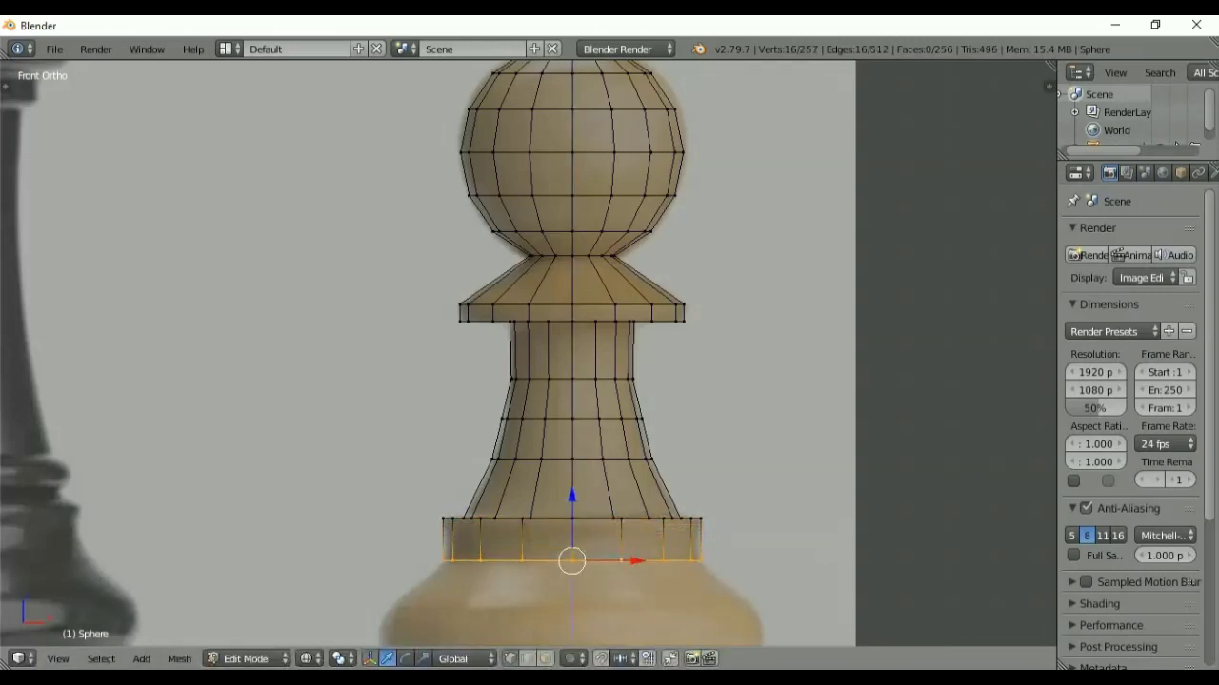
- Add one centred loop cut around the base band and scale it in by about 0.96 to make it concave
key("ctrl+r")
left_click(697, 550)
right_click(697, 549)
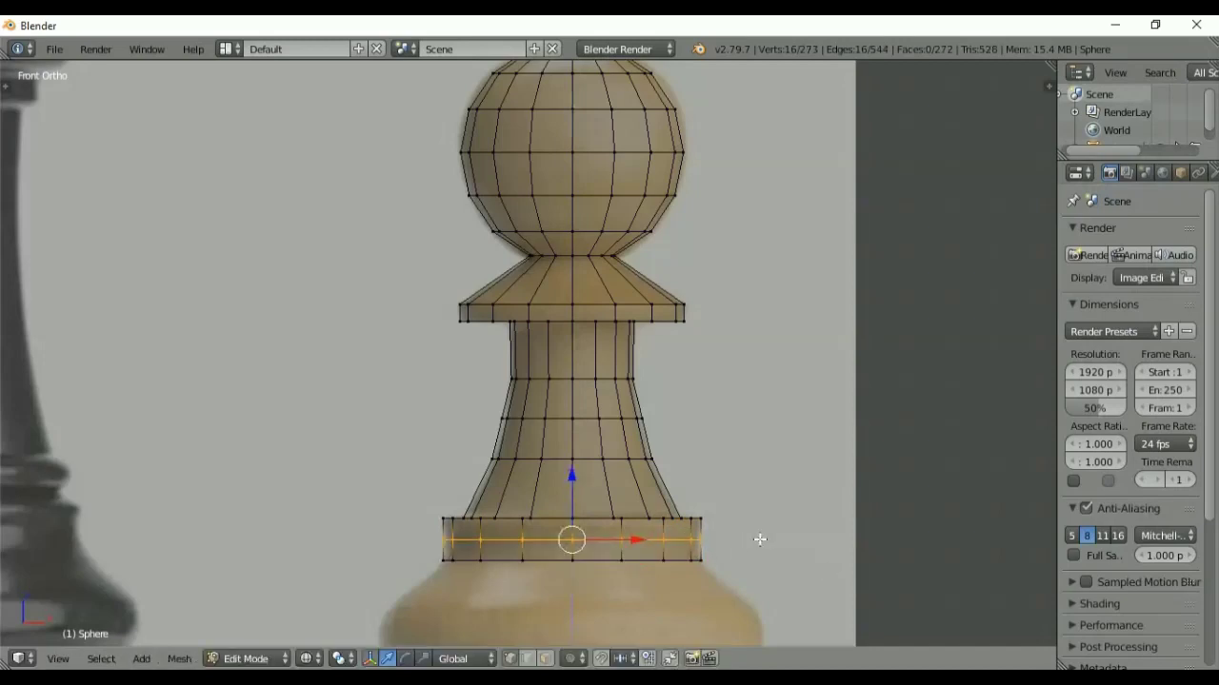
key("s")
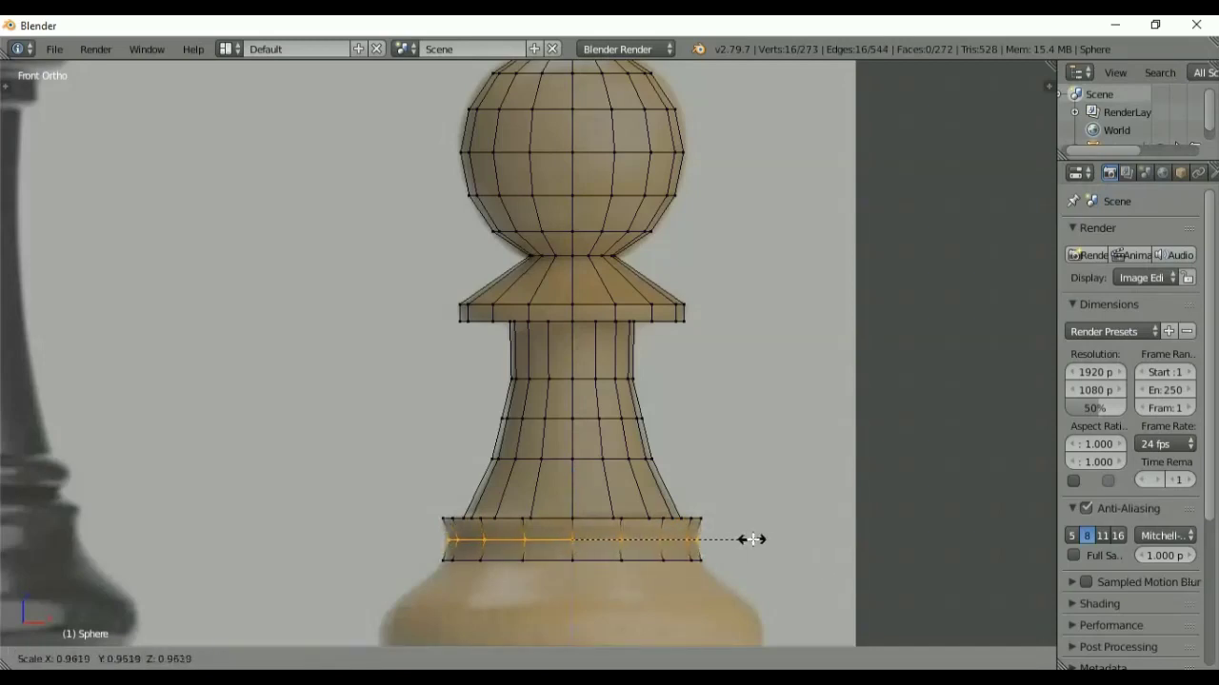
left_click(752, 540)
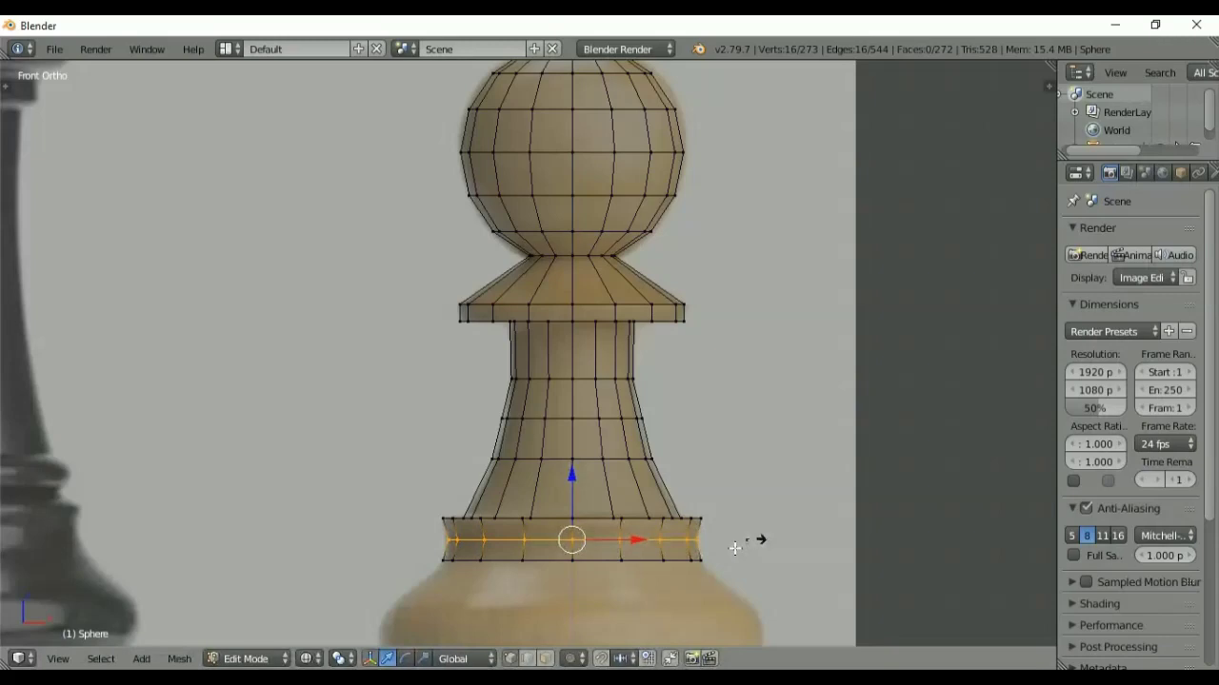
- Extrude the base band's bottom edge loop down along Z to the underside of the bulge and scale it out to match the reference
middle_click_drag(756, 539, 742, 335, "shift")
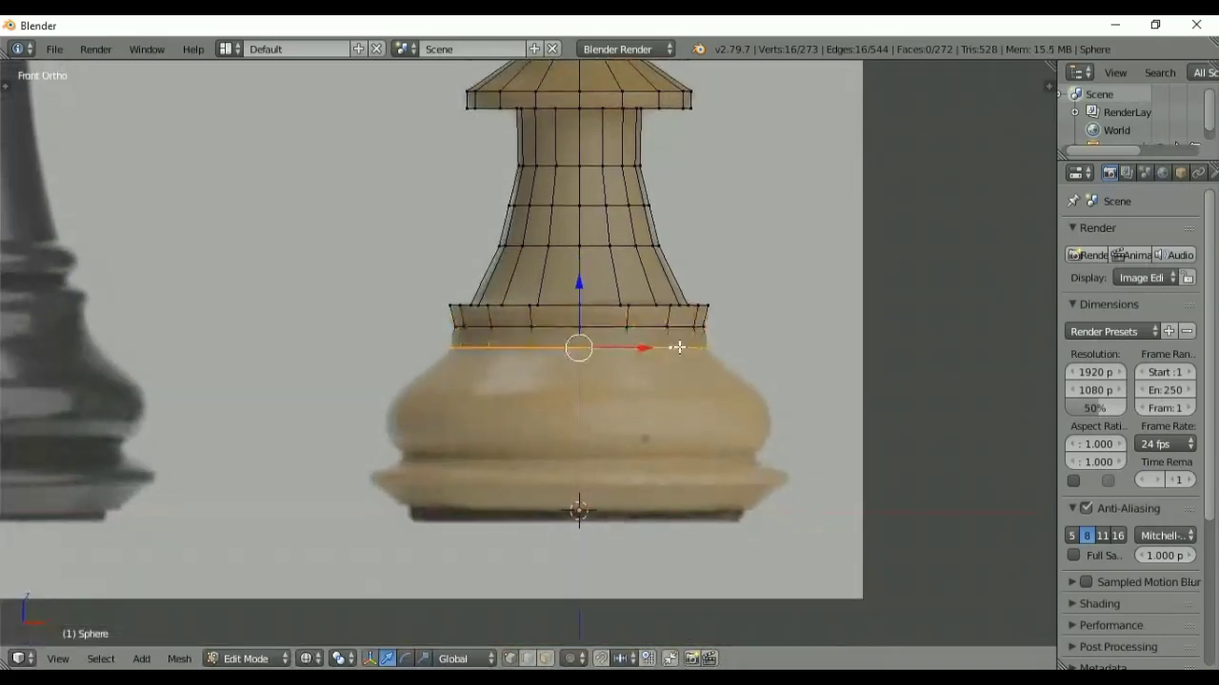
key("e")
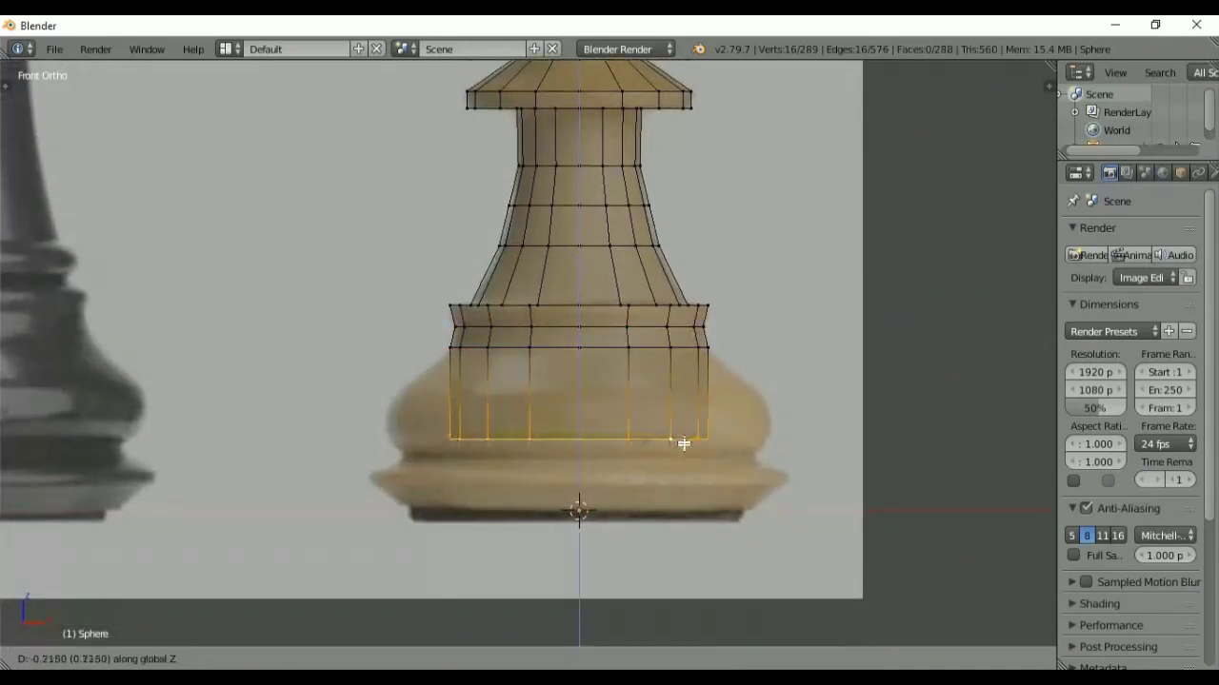
left_click(685, 455)
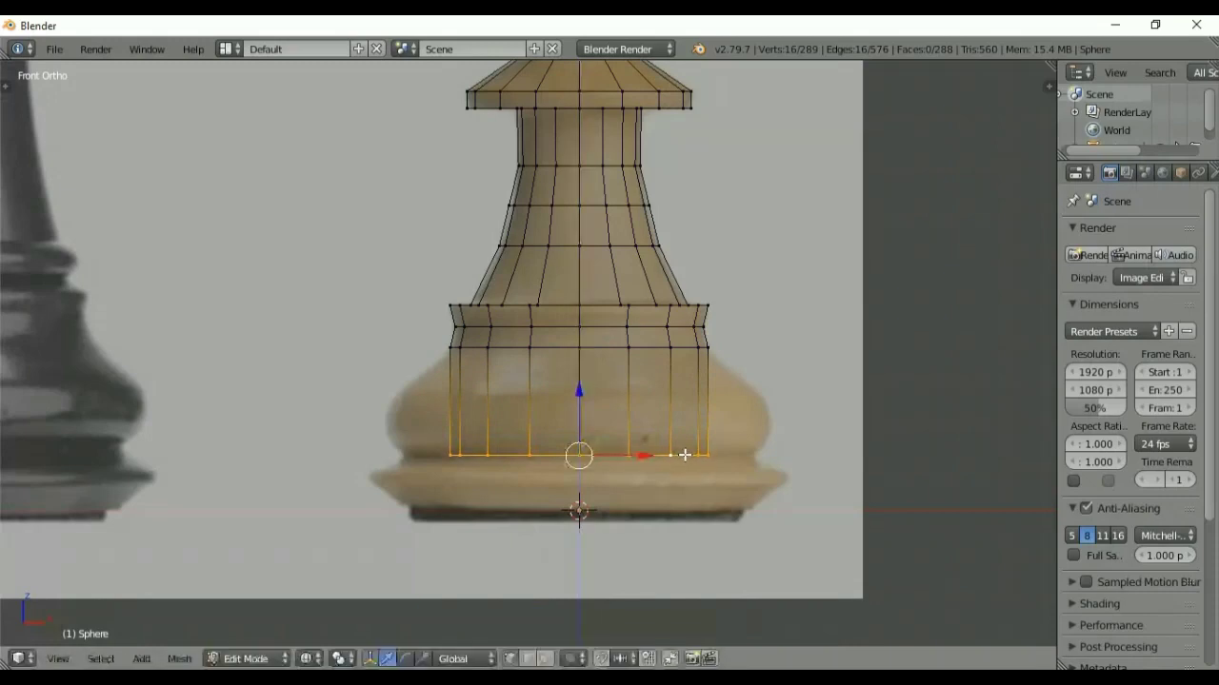
key("s")
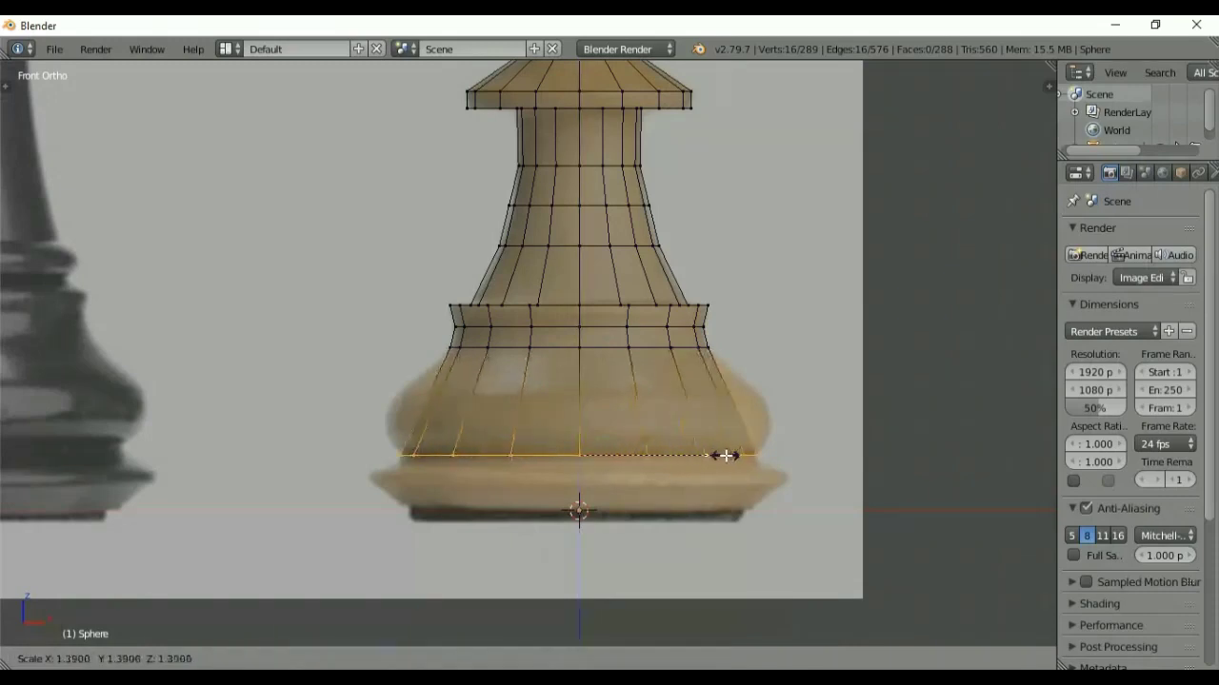
left_click(721, 456)
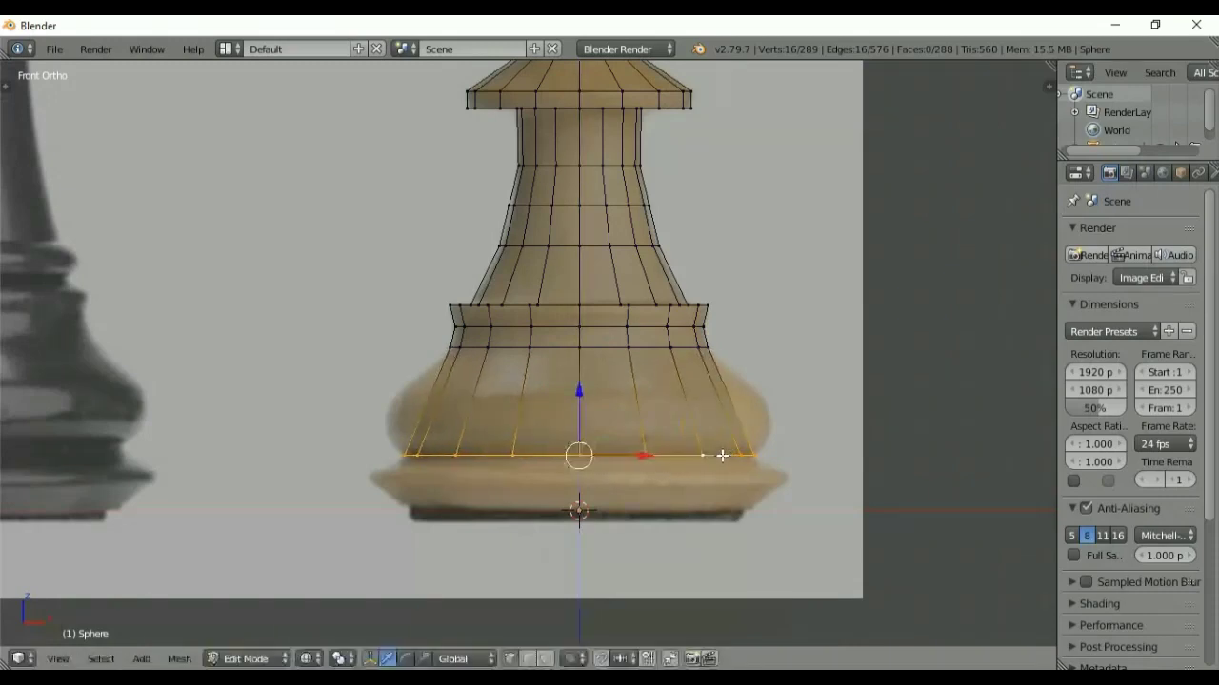
- Add a loop cut around the bulge, slide it down to the widest part and scale it out by about 1.24
key("ctrl+r")
left_click(720, 382)
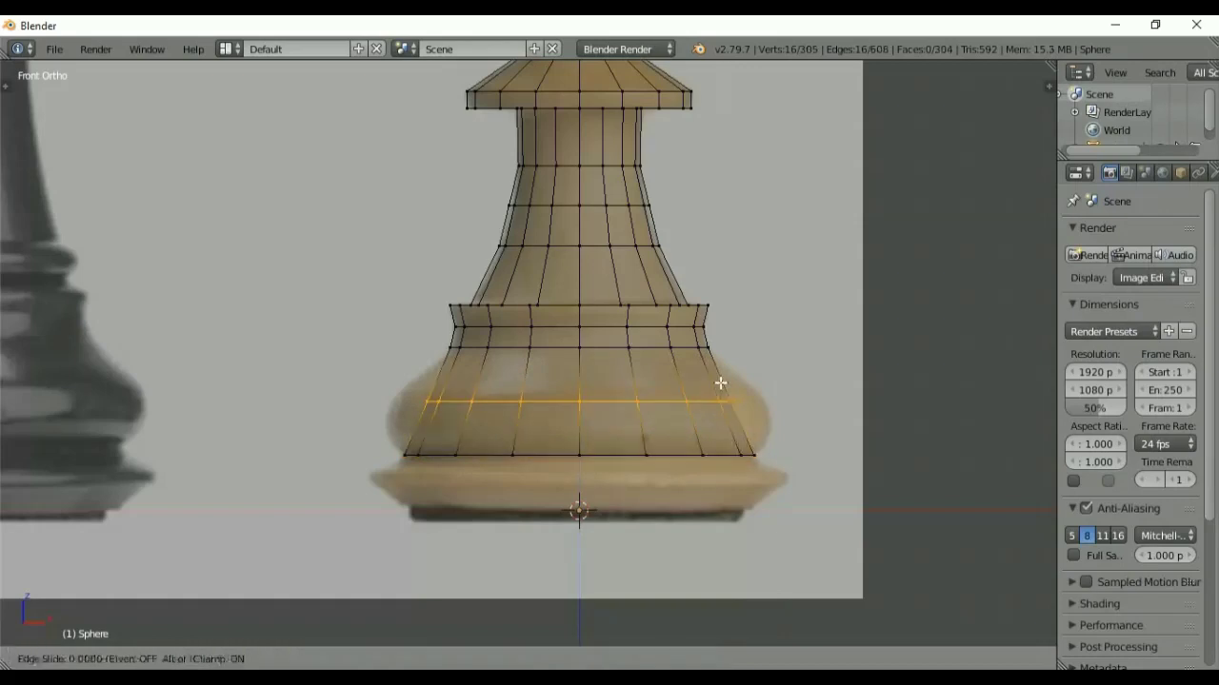
left_click(719, 354)
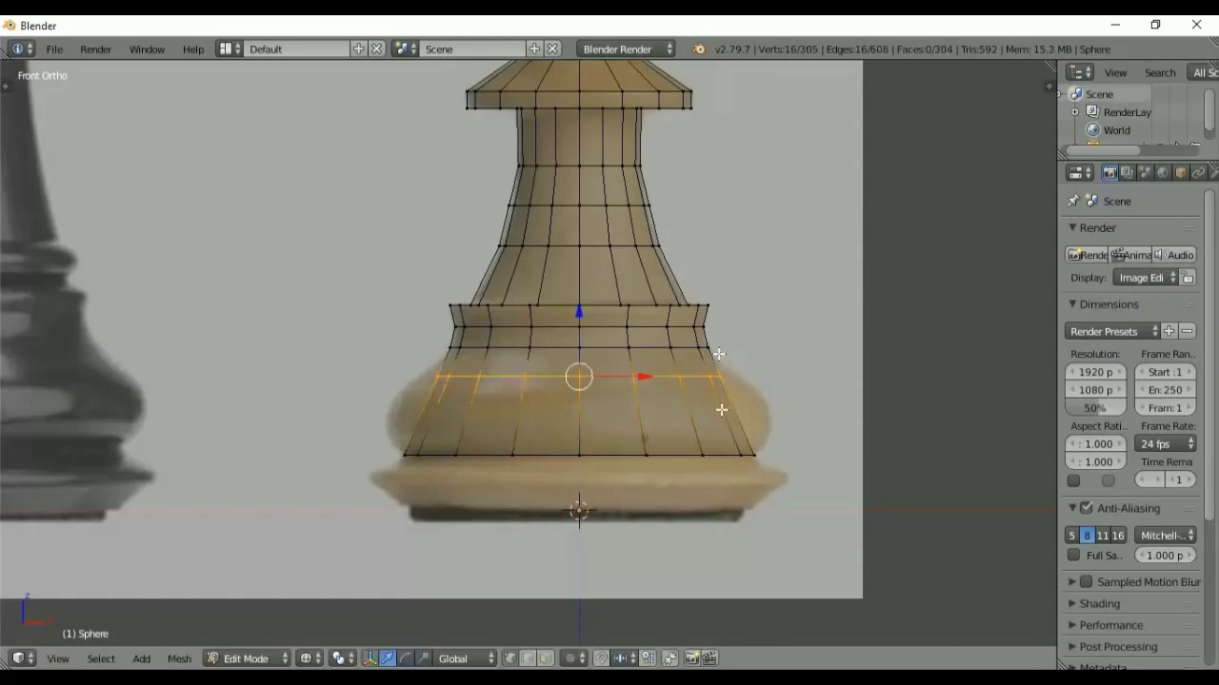
key("g")
key("g")
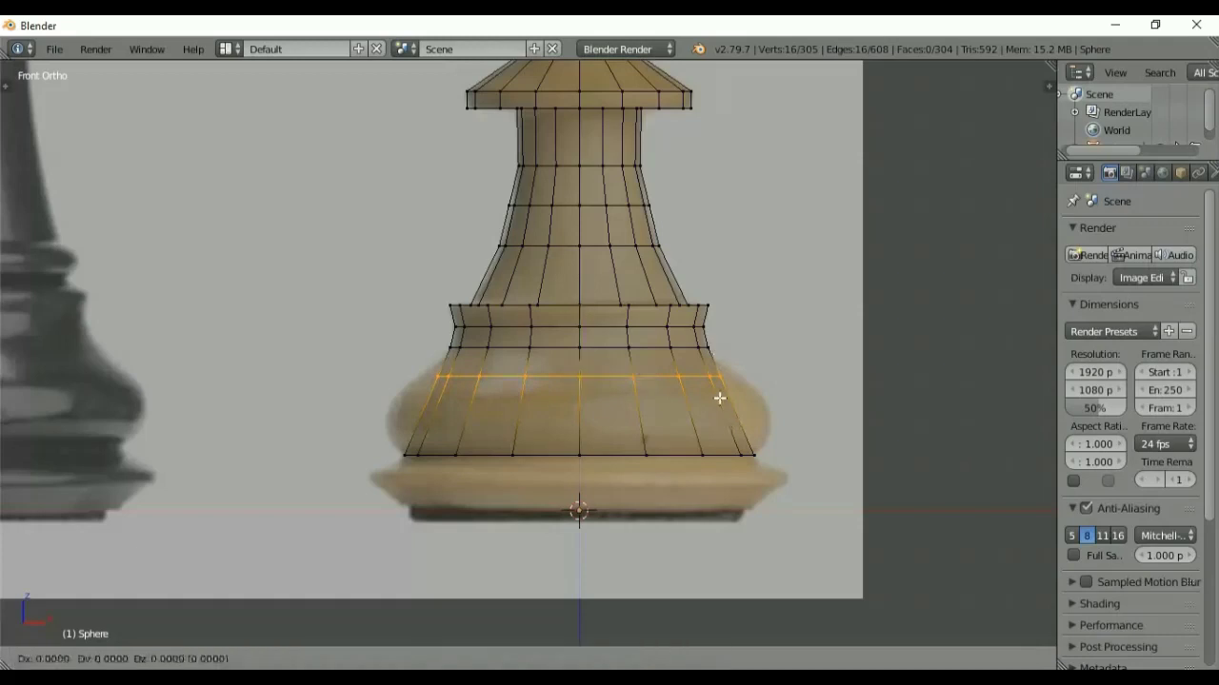
left_click(718, 425)
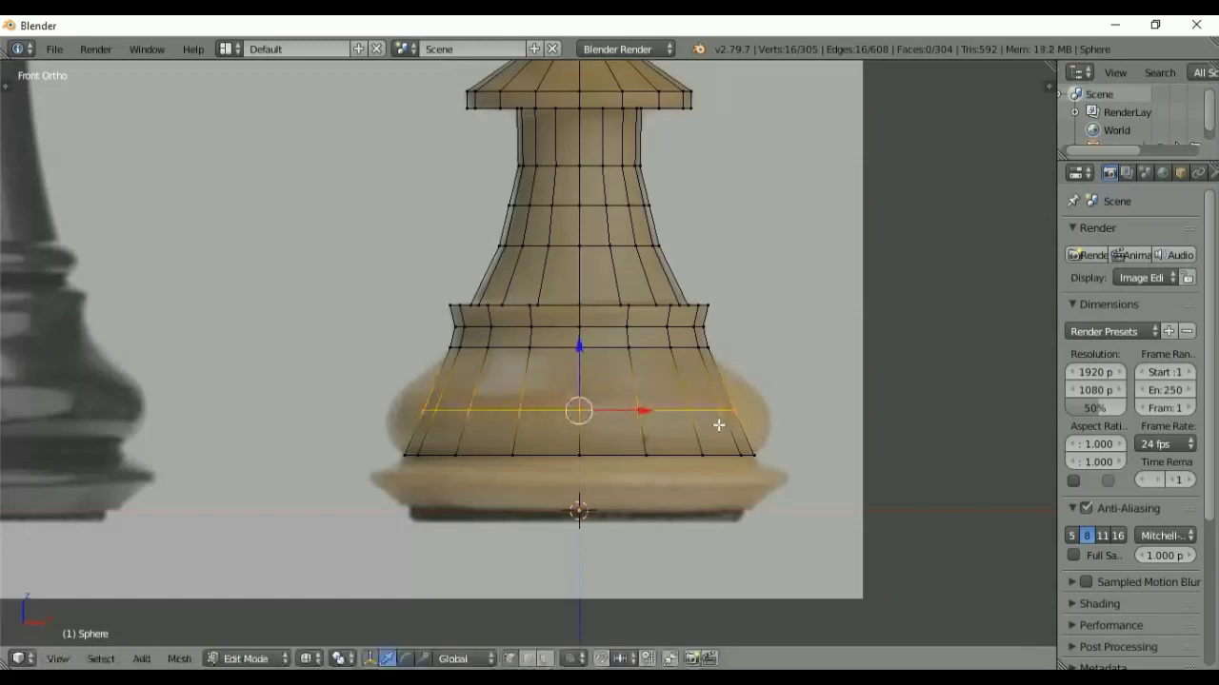
key("s")
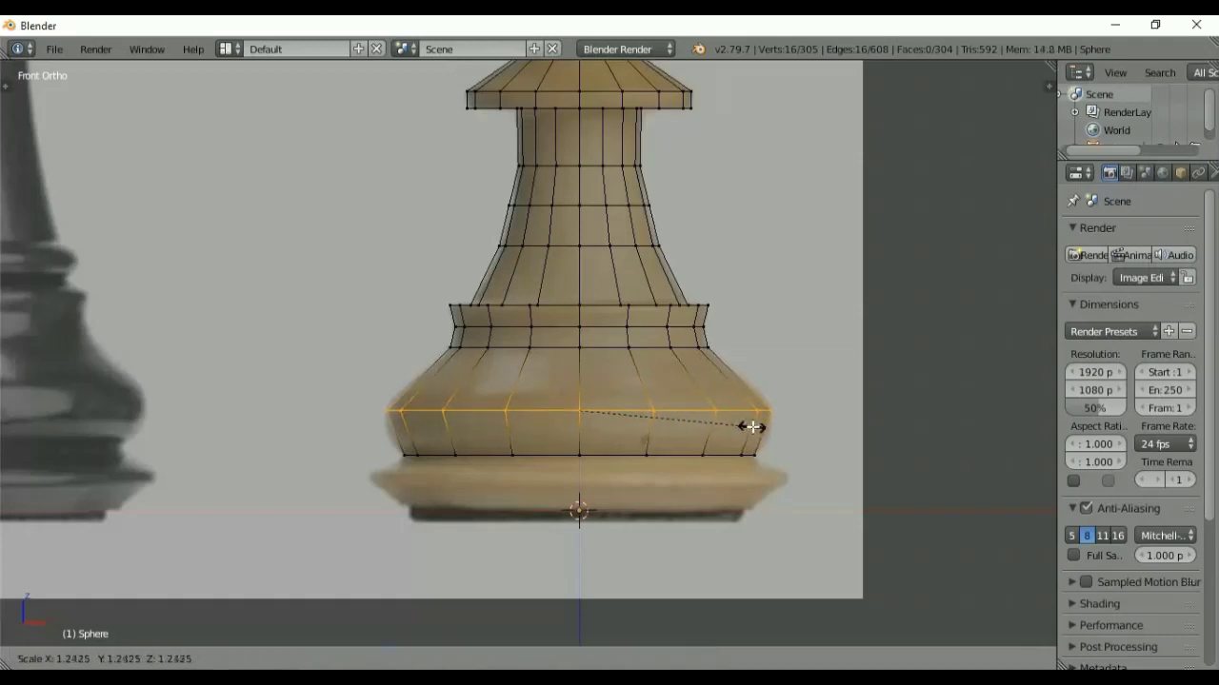
left_click(752, 427)
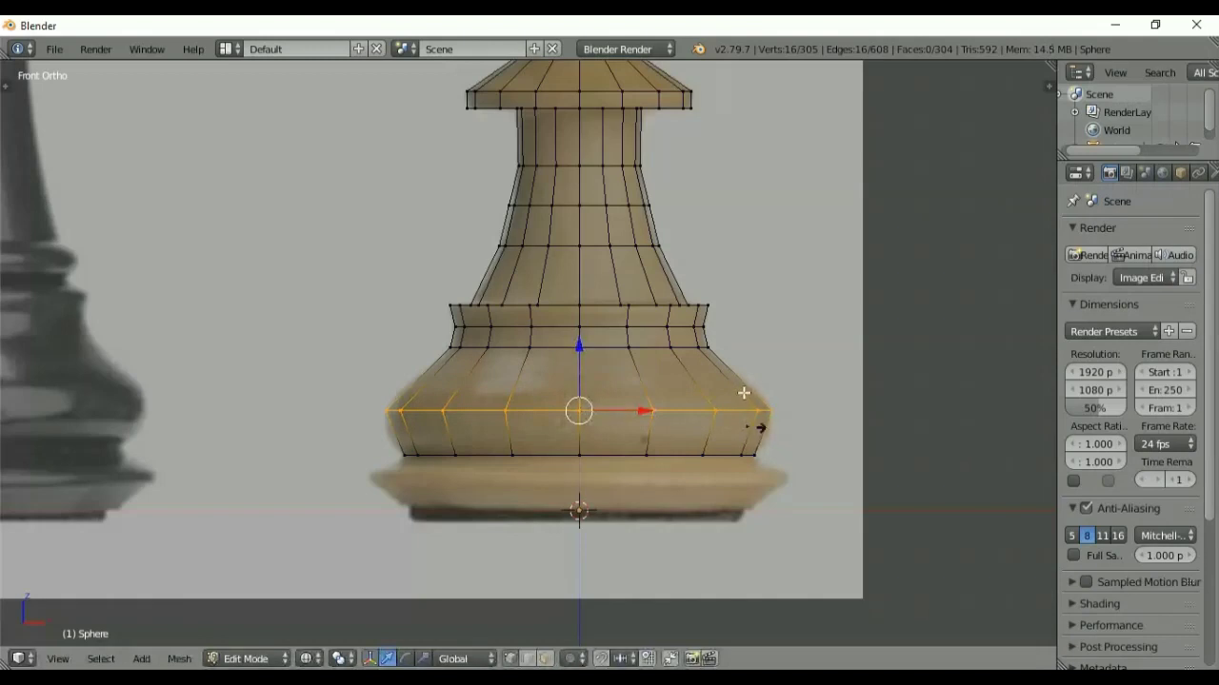
- Add a centred loop cut around the lower part of the bulge and scale it out by about 1.04
key("ctrl+r")
left_click(737, 436)
right_click(739, 437)
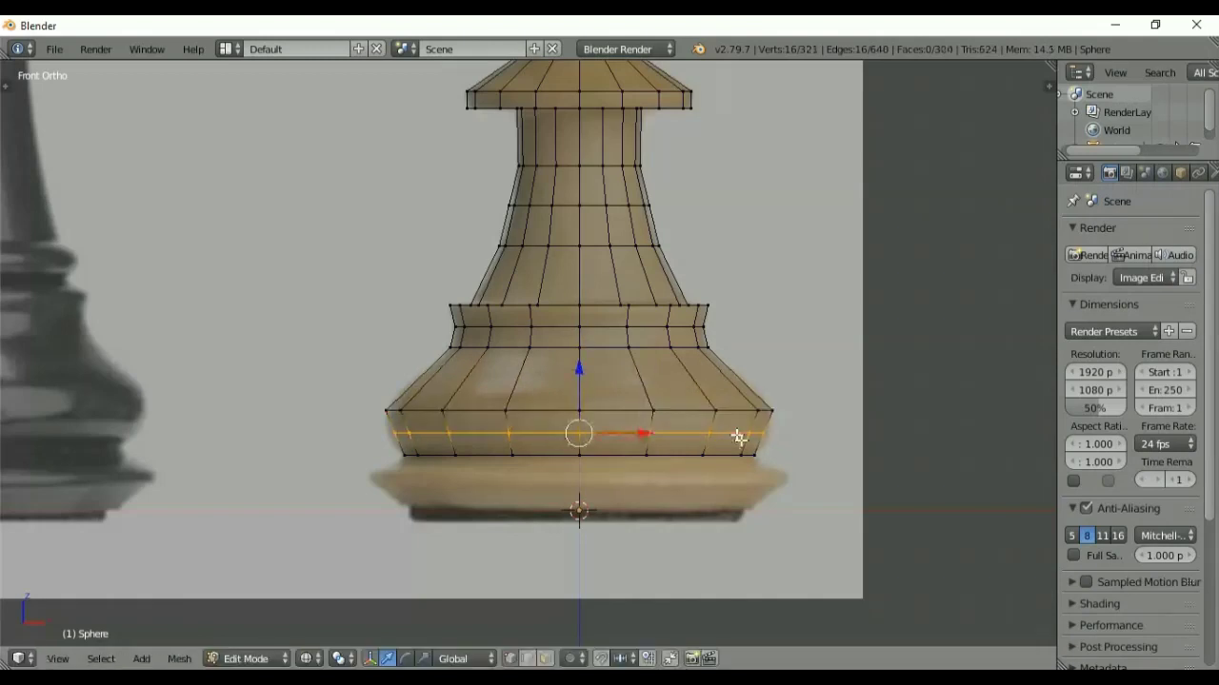
key("s")
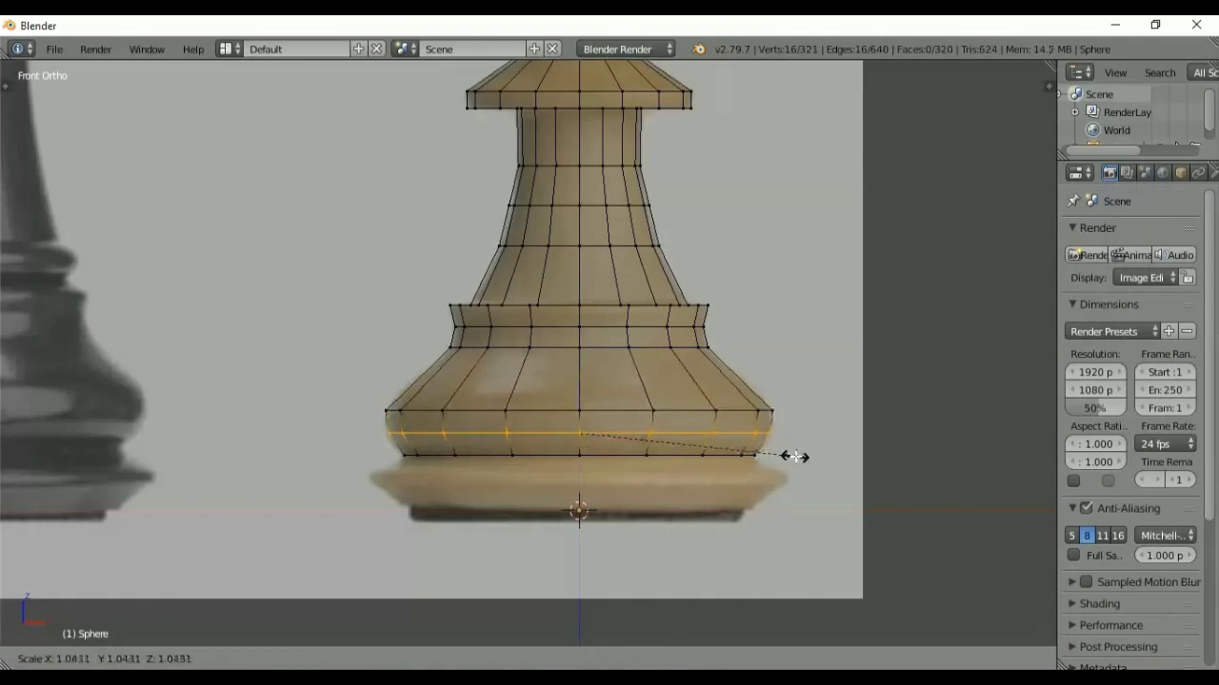
left_click(795, 457)
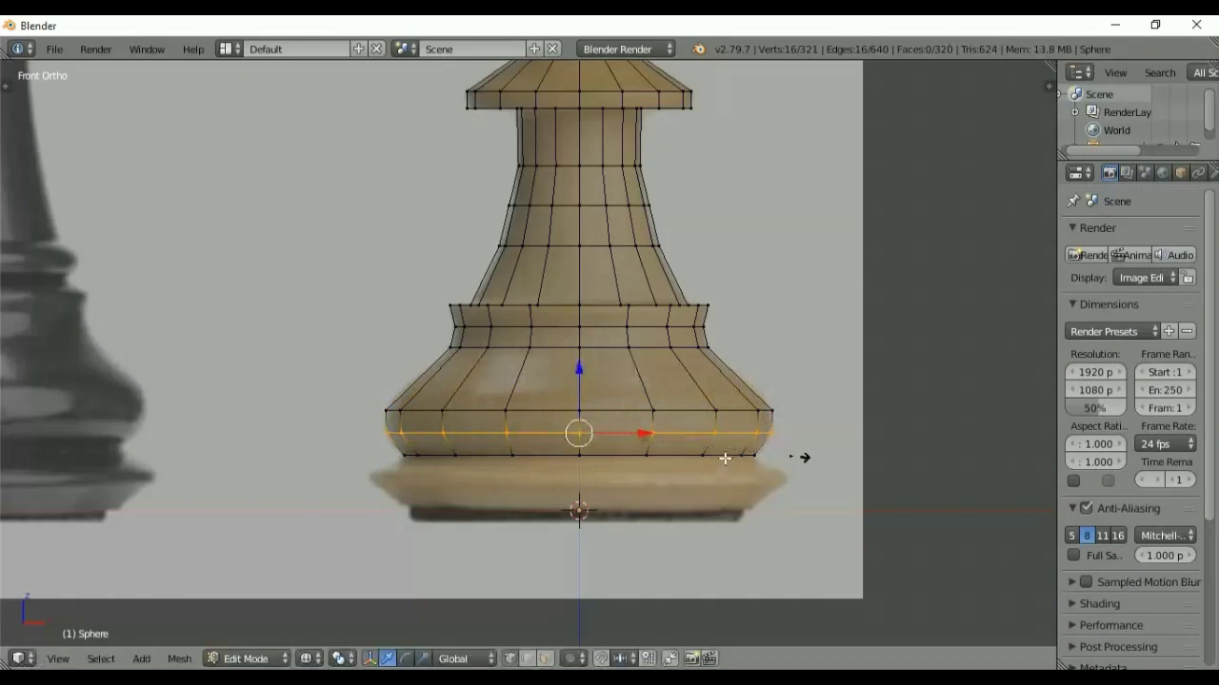
- Extrude the bulge's bottom edge loop about 0.02 down along Z to form the narrow groove above the foot rim
key("e")
key("z")
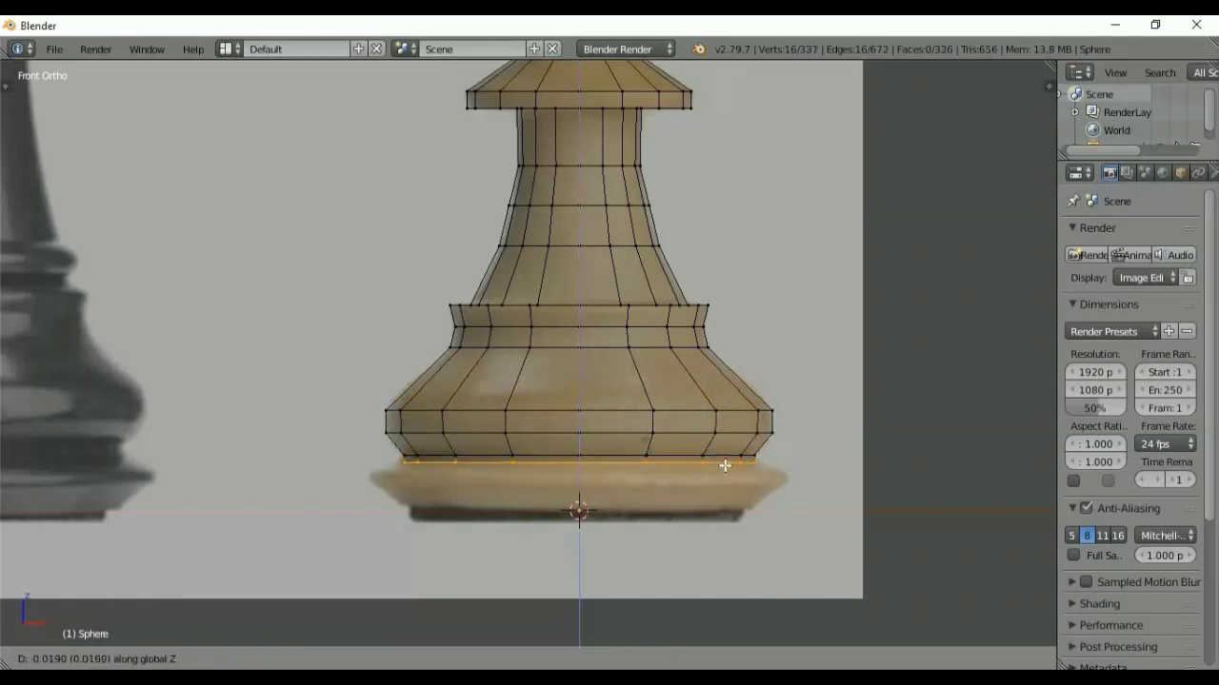
left_click(725, 467)
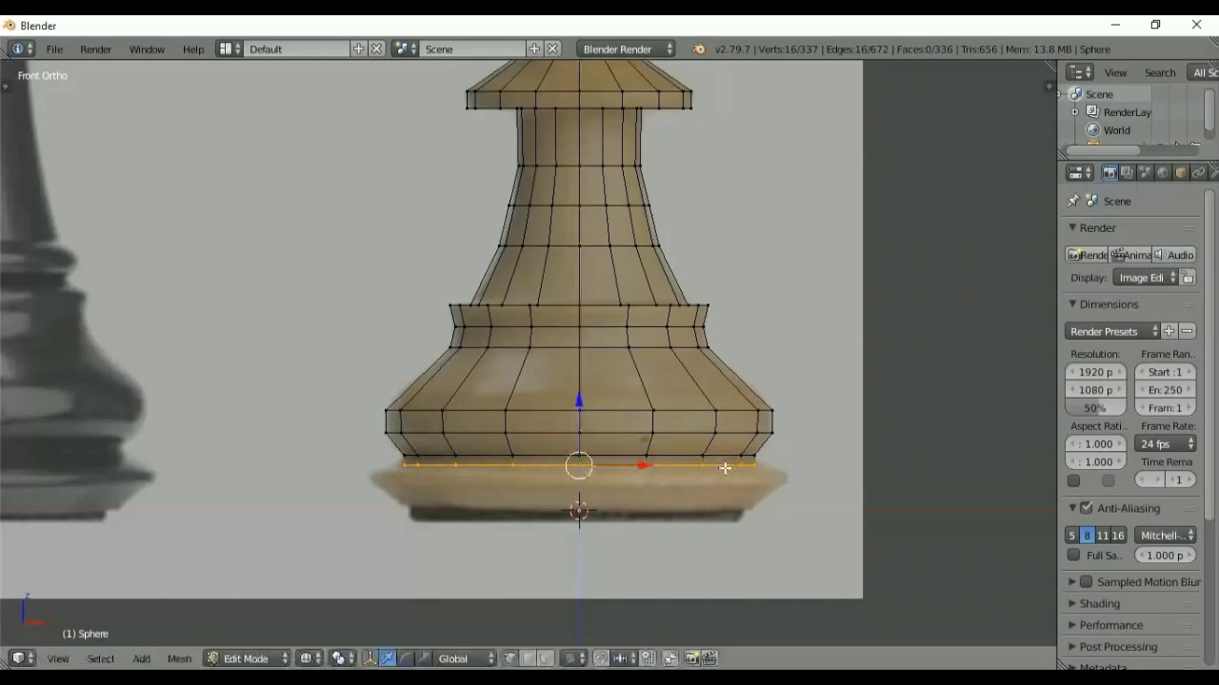
- Extrude the groove's bottom edge loop, scale it out by about 1.15 and lower it slightly to the foot rim's upper edge
key("e")
key("z")
left_click(730, 467)
key("s")
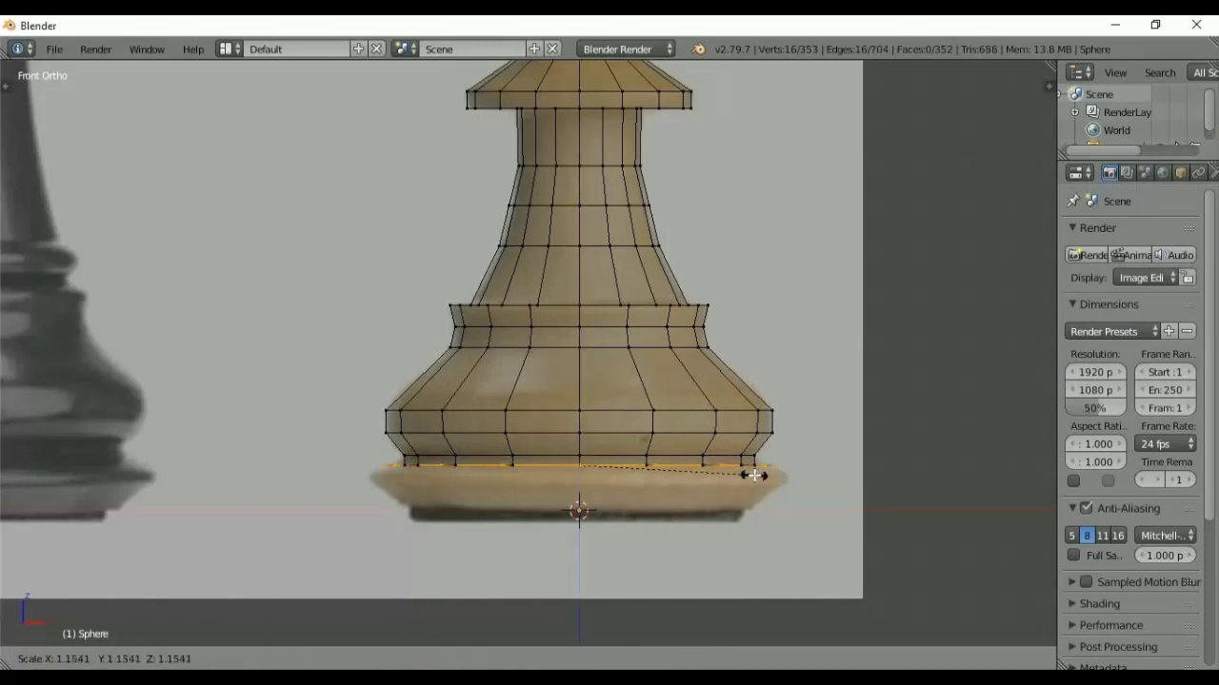
left_click(755, 475)
left_click_drag(579, 402, 579, 406)
- Extrude the foot rim's outer edge loop down along Z and scale it in by about 0.85 to match the reference
key("e")
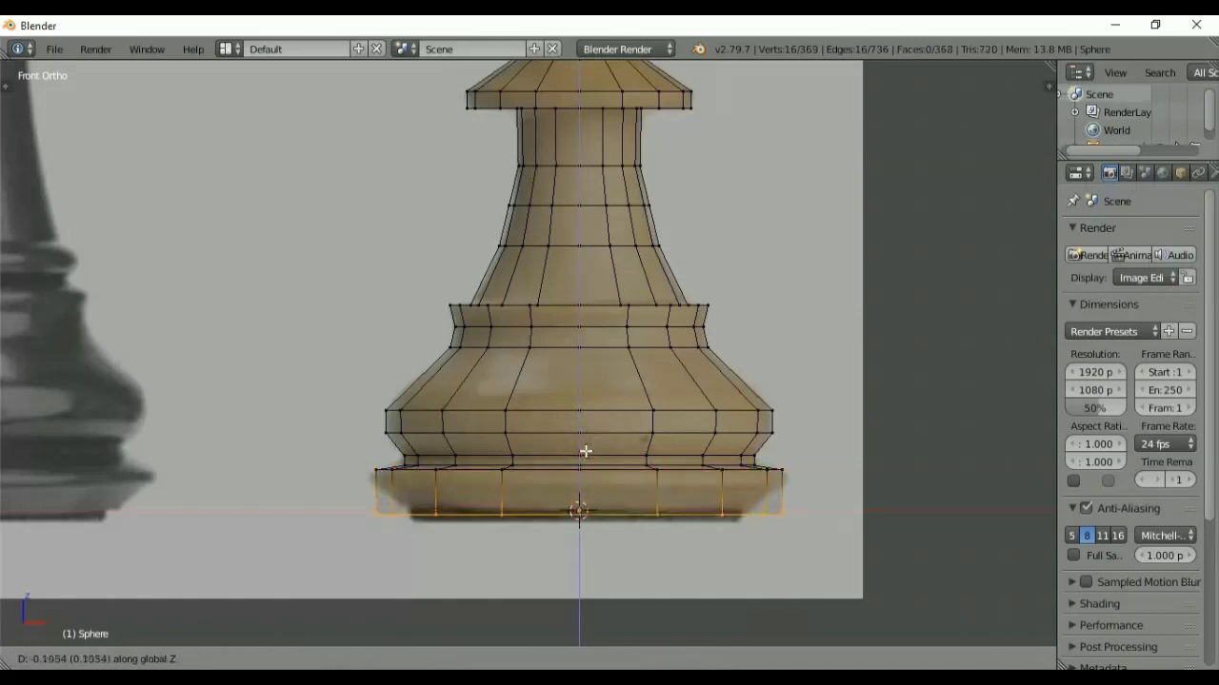
left_click(584, 440)
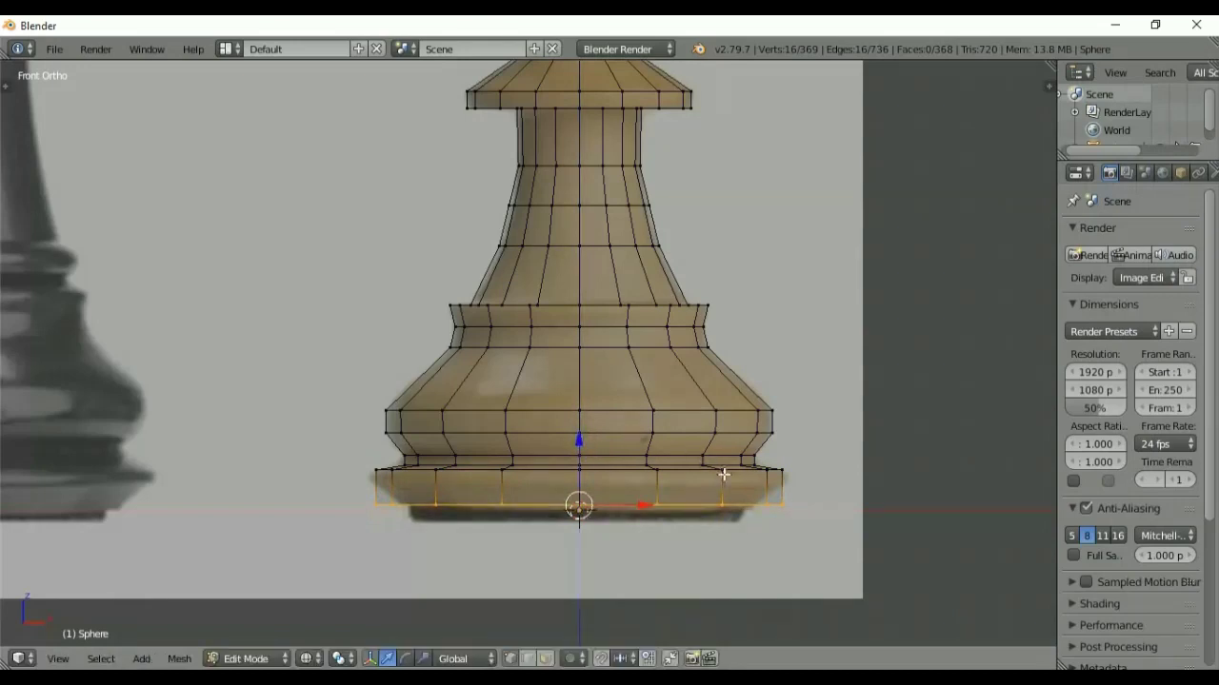
key("s")
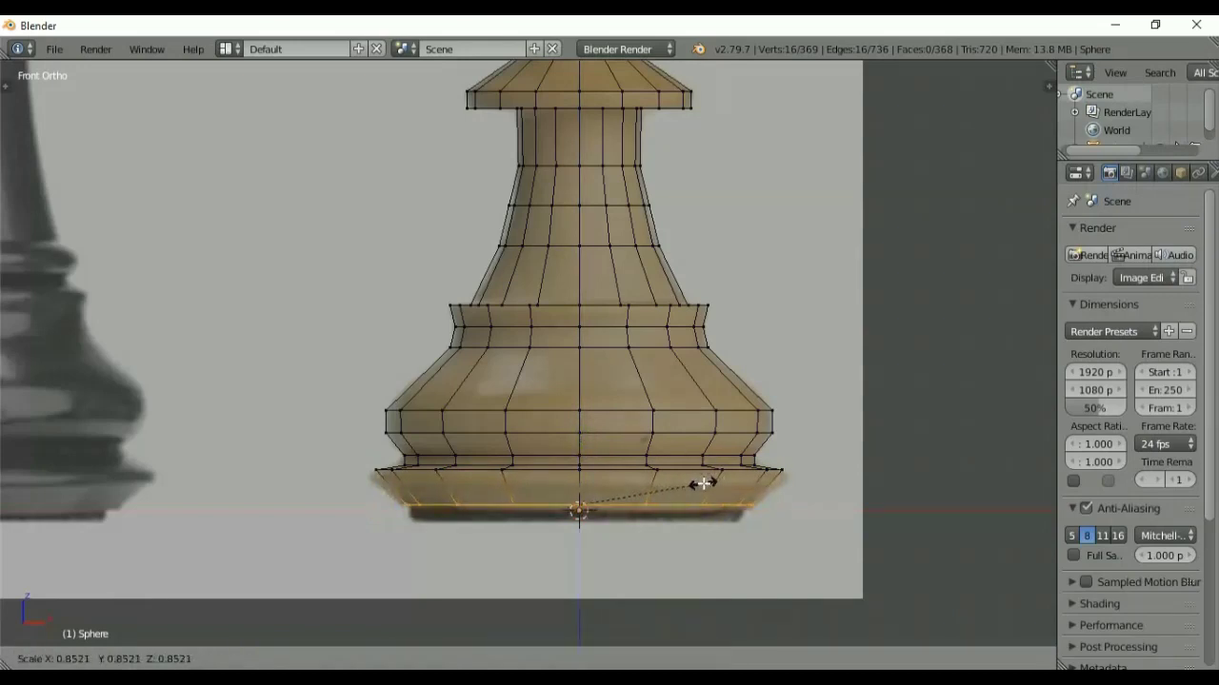
left_click(712, 479)
- Add a centred loop cut around the foot rim and scale it out by about 1.08
key("ctrl+r")
left_click(741, 495)
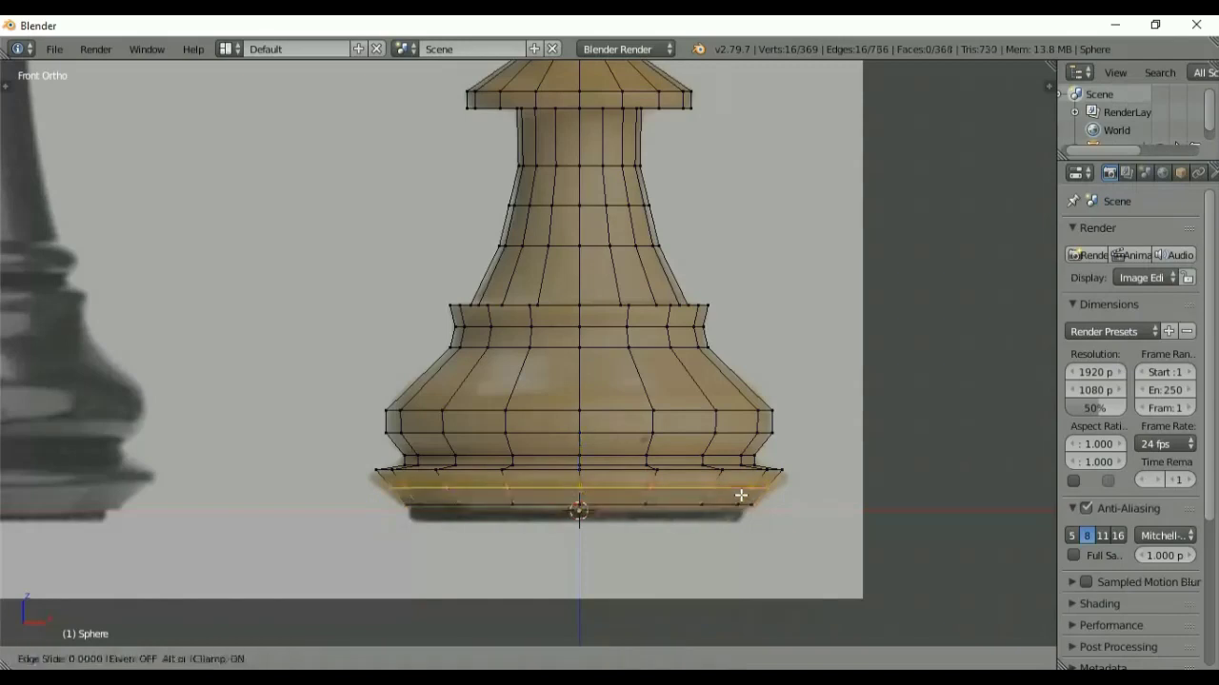
left_click(741, 495)
key("s")
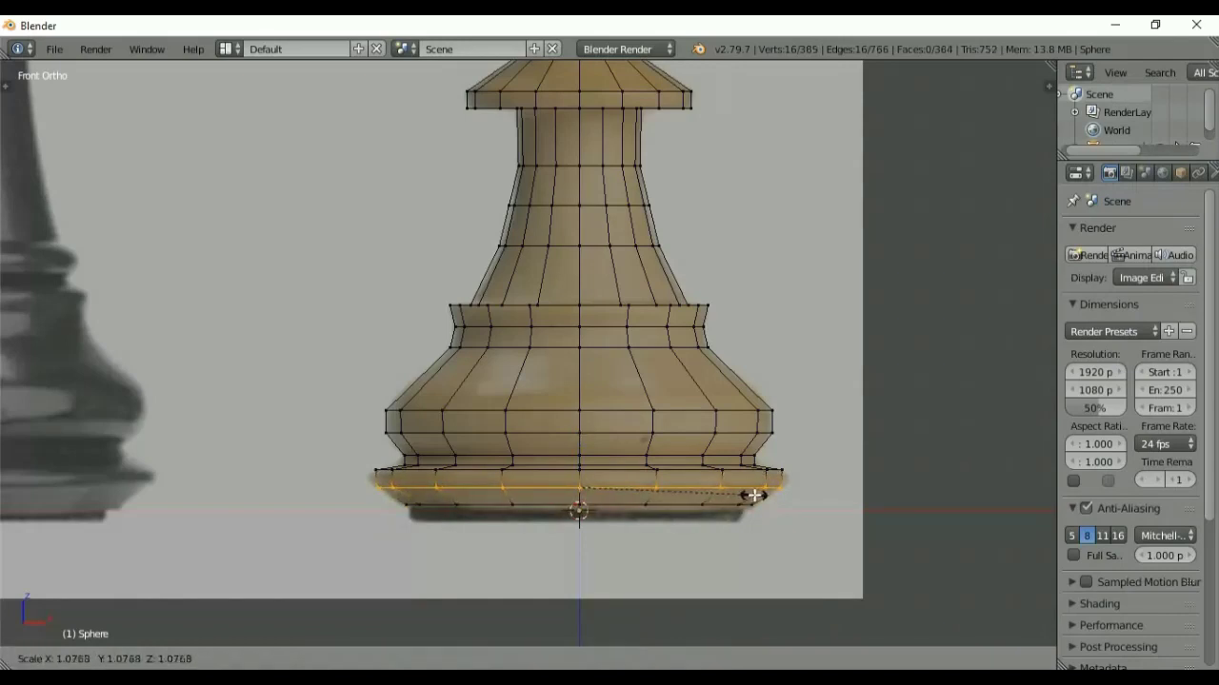
left_click(752, 495)
- Extrude the bottom edge loop about 0.04 down along Z to the underside of the foot in the reference
right_click(728, 506, "alt")
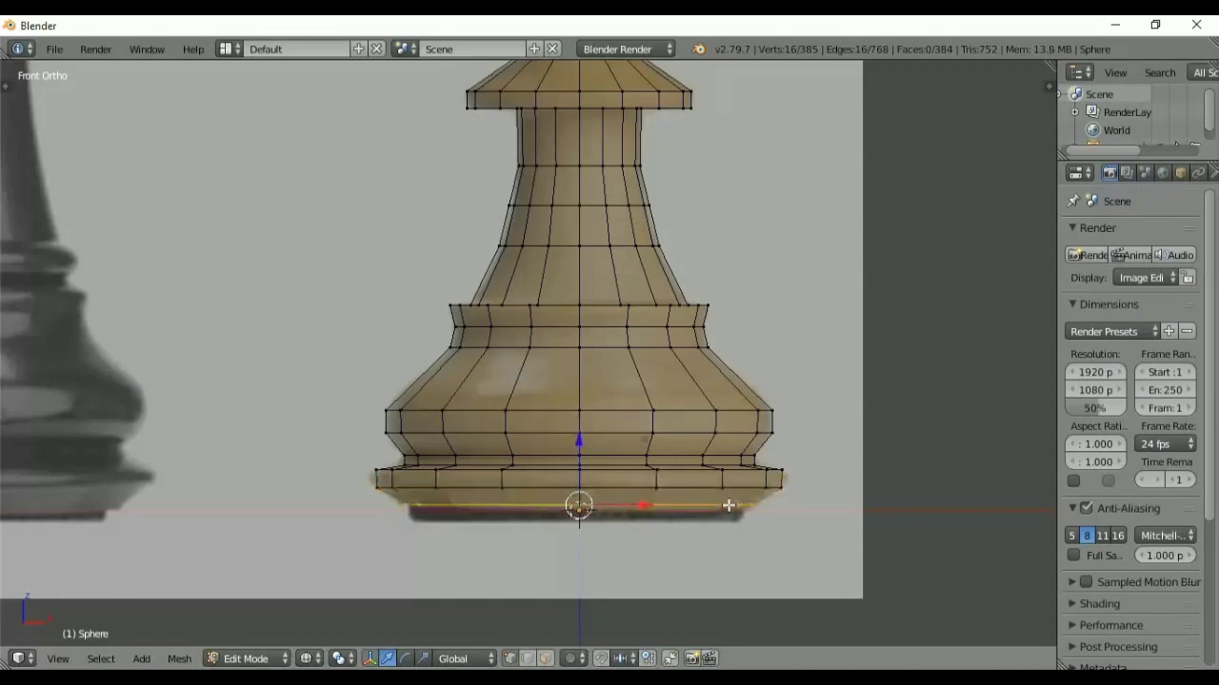
key("e")
key("z")
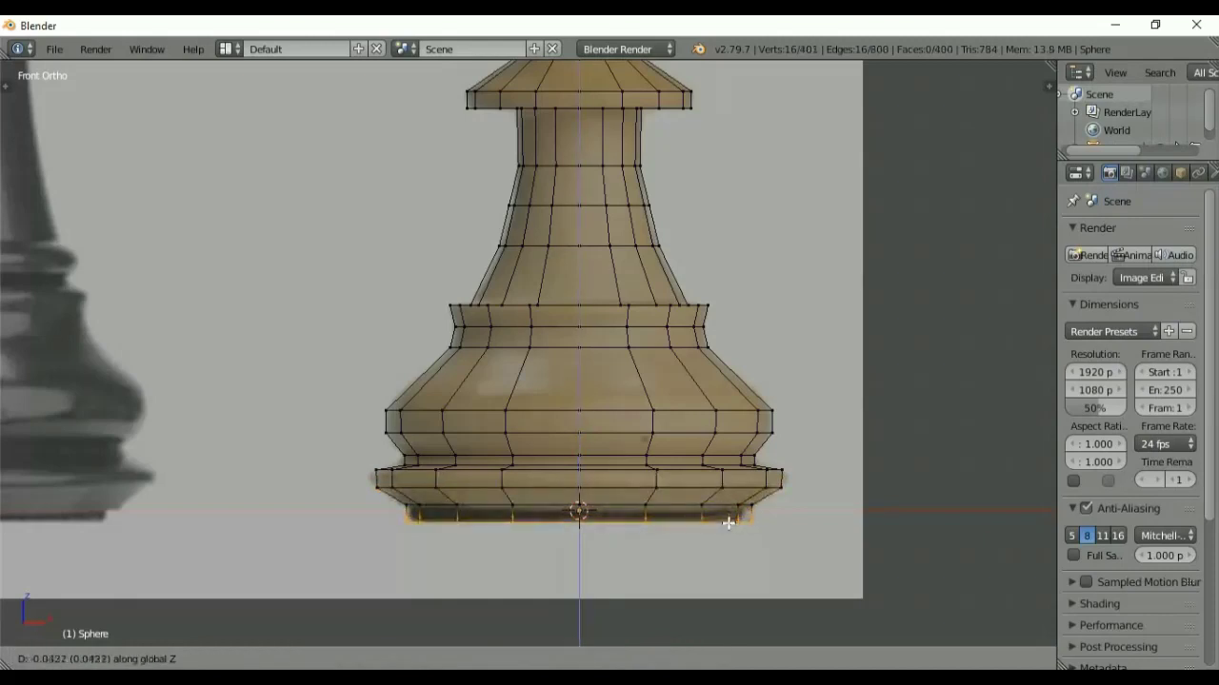
left_click(728, 523)
- Scale the foot band's upper and lower edge loops in by about 0.97, excluding the Z axis
right_click(732, 505, "alt")
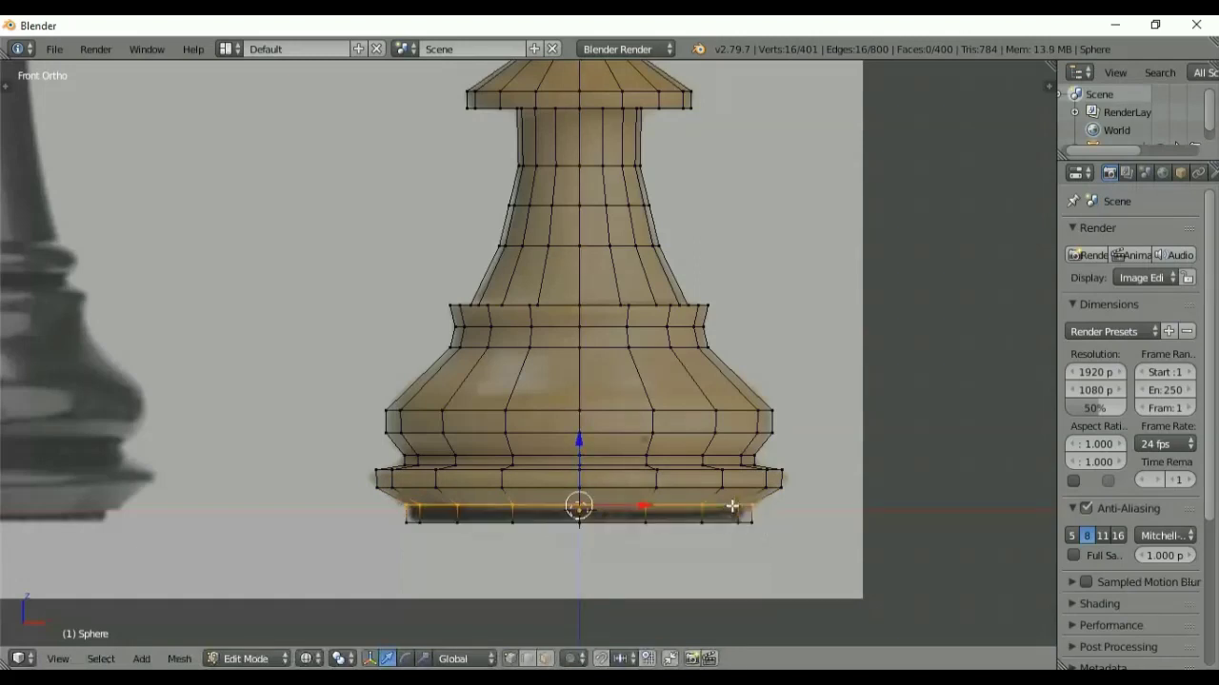
right_click(746, 523, "alt+shift")
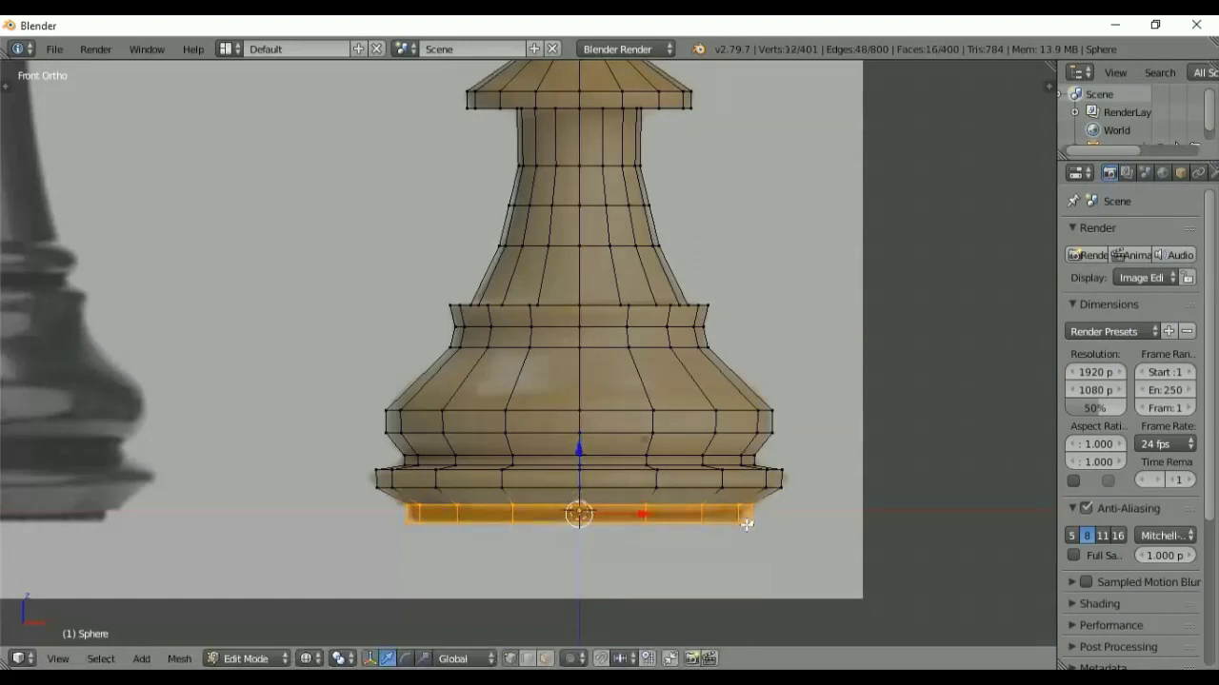
key("s")
key("shift+z")
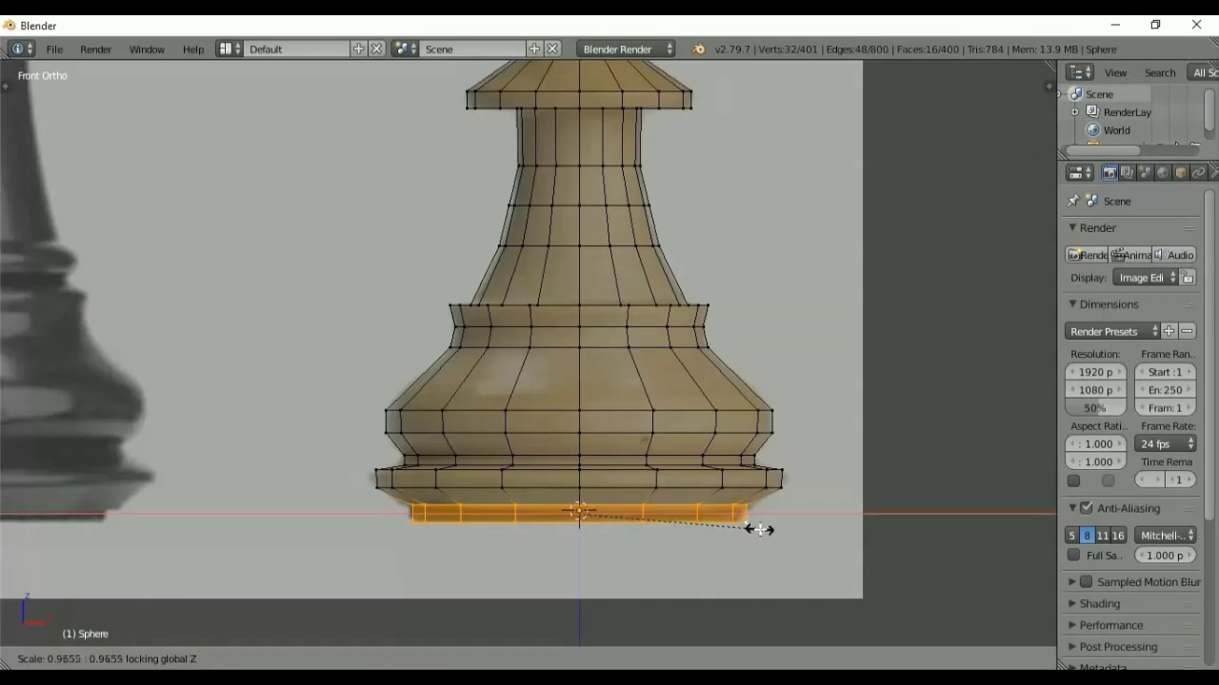
left_click(759, 529)
- Rescale only the lowest edge loop of the foot to fit the reference
right_click(718, 522, "alt")
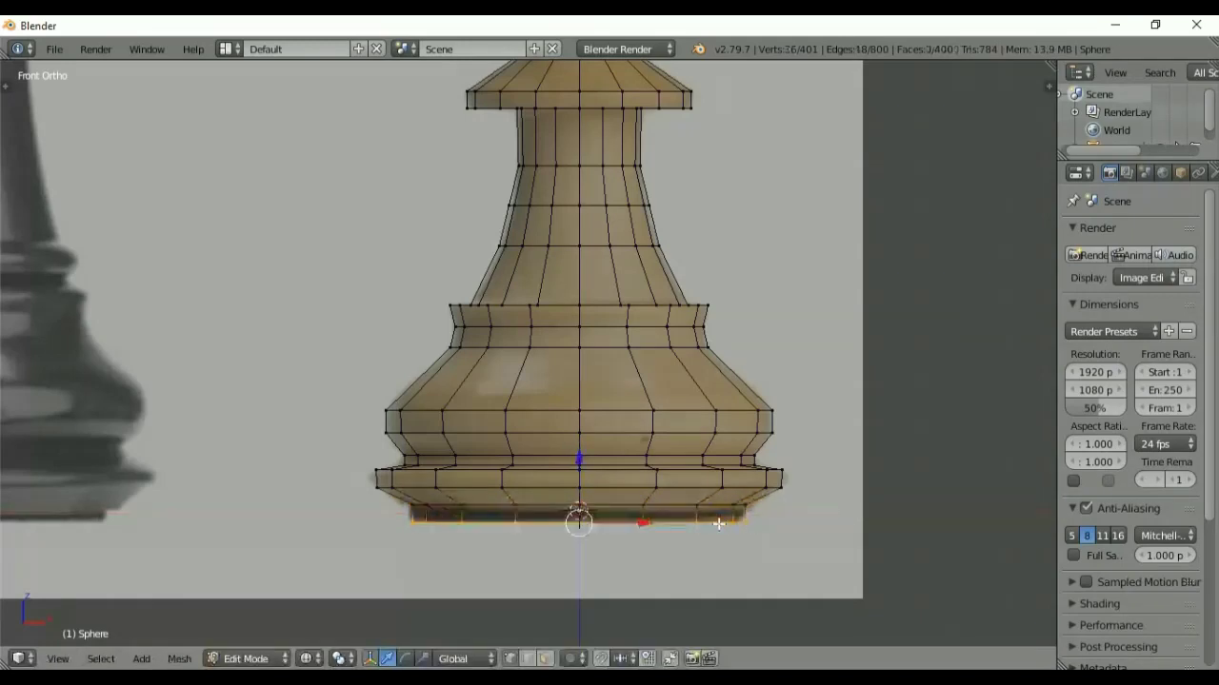
key("s")
left_click(769, 546)
- Close the open underside of the pawn with a Grid Fill of the bottom edge loop
key("z")
mouse_move(769, 545)
middle_mouse_down()
mouse_move(780, 257)
mouse_move(781, 344)
middle_mouse_up()
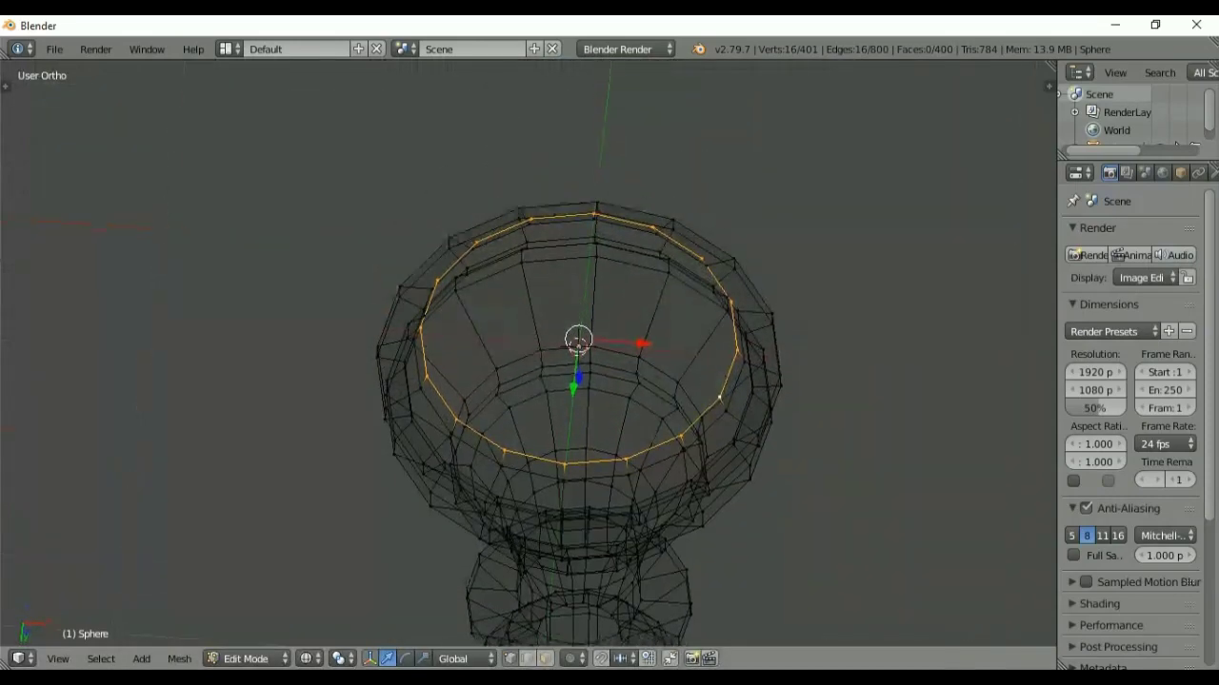
key("space")
type("fill")
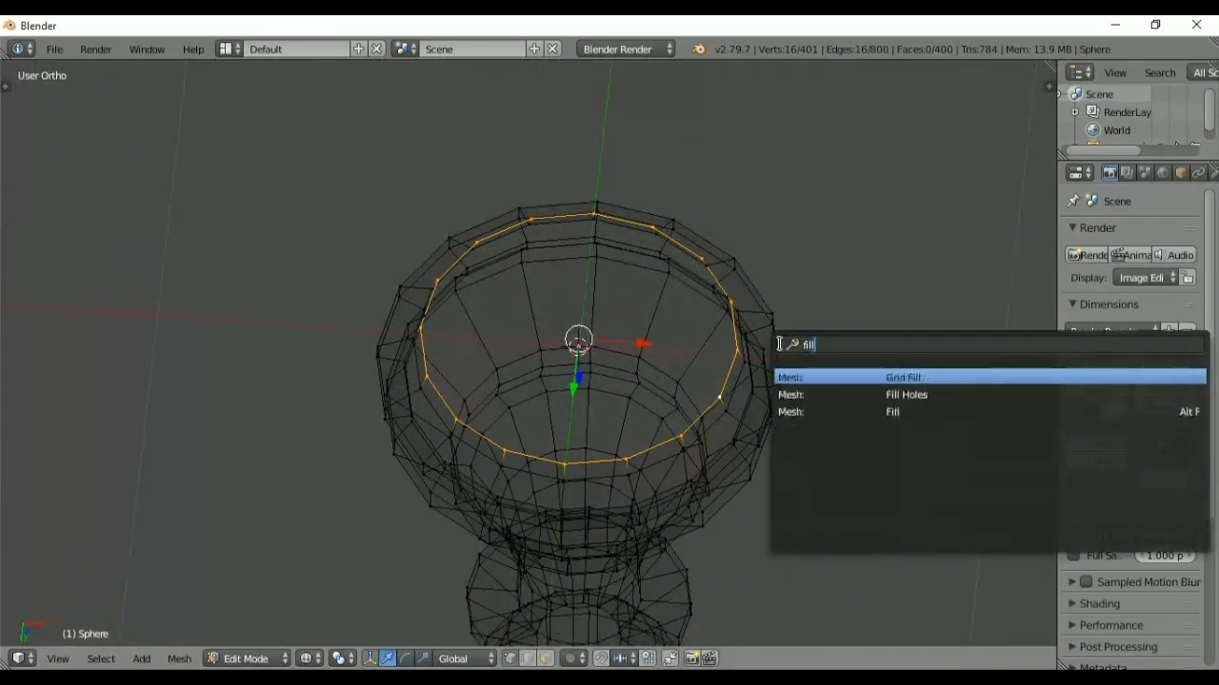
key("Down")
key("Up")
key("Return")
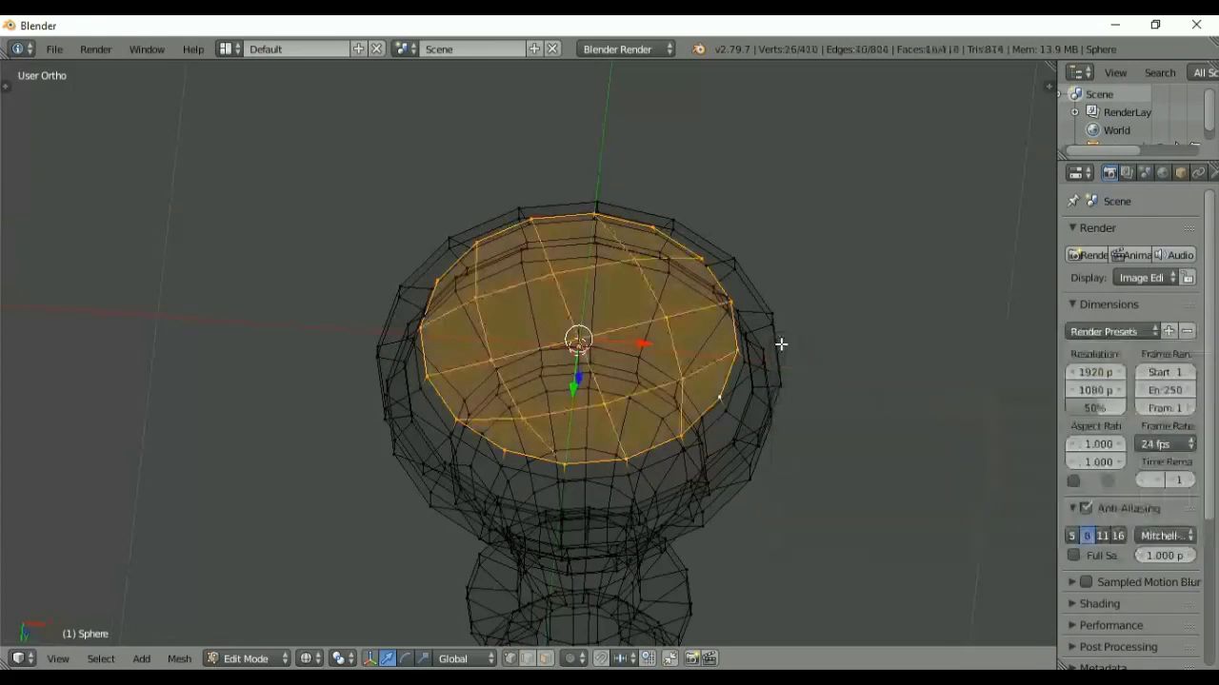
- Return the pawn to solid display in Object Mode and apply smooth shading to it
key("z")
key("Tab")
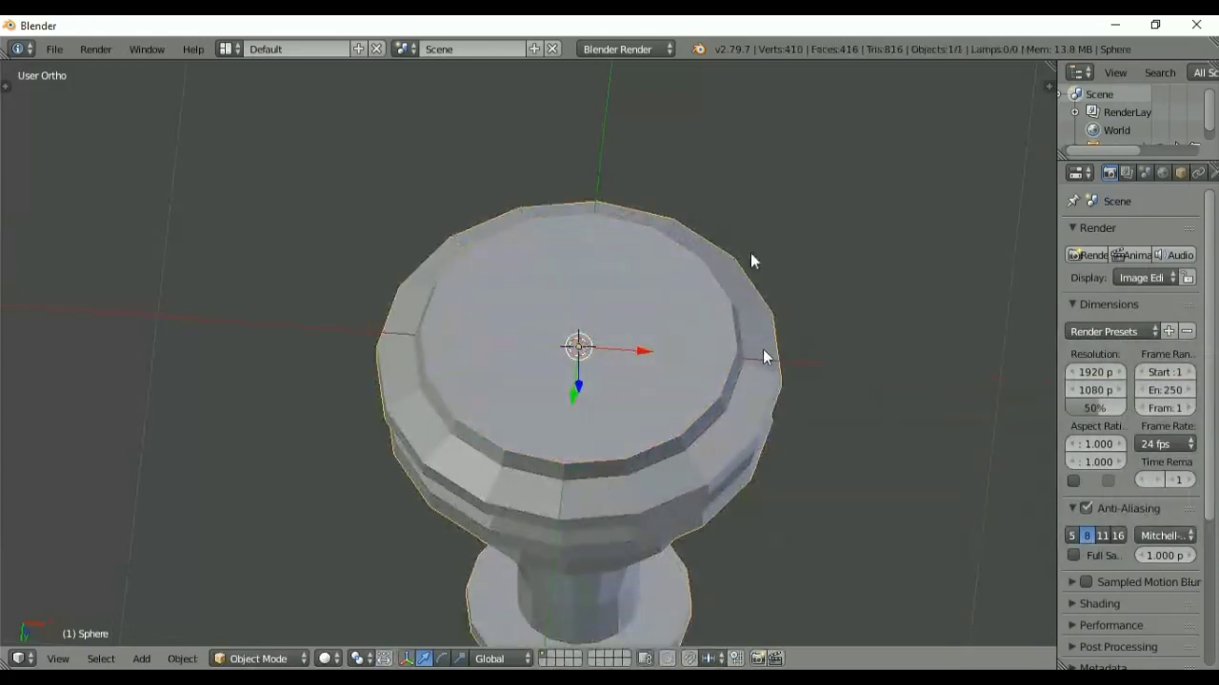
middle_click_drag(752, 258, 729, 580)
middle_click_drag(814, 238, 794, 440, "ctrl")
key("t")
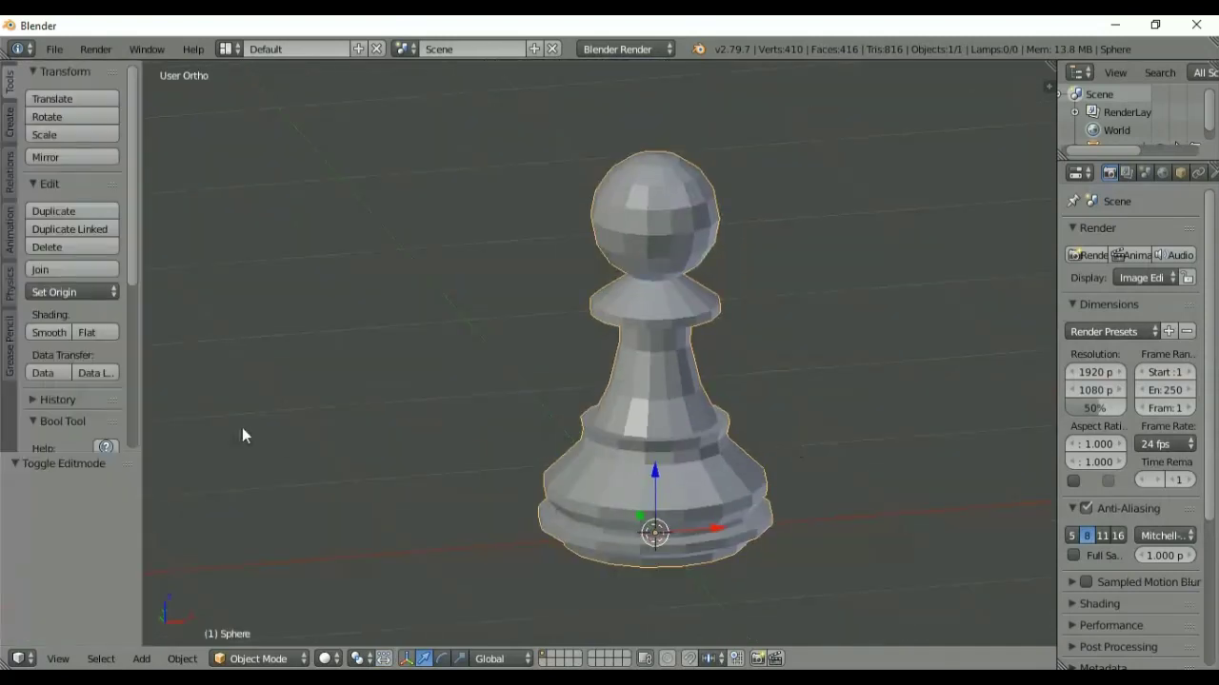
left_click(45, 331)
middle_click_drag(452, 366, 646, 370)
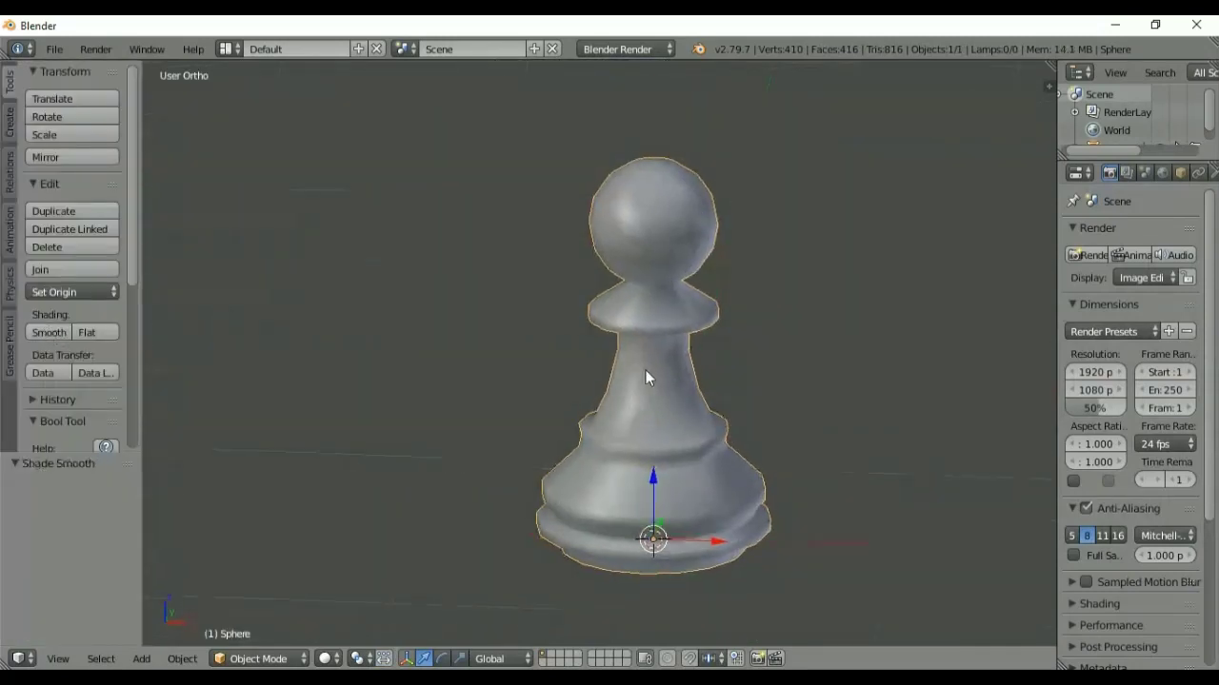
- Add a Subdivision Surface modifier to the pawn
left_click(1212, 173)
left_click(1115, 233)
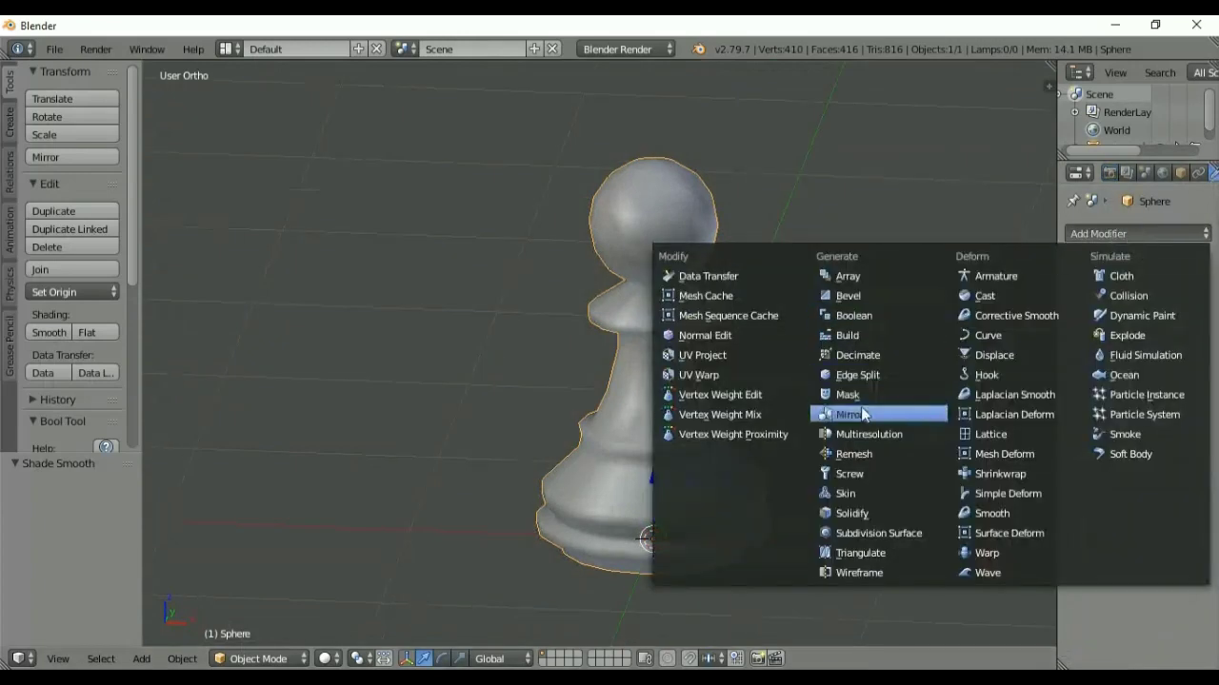
left_click(862, 534)
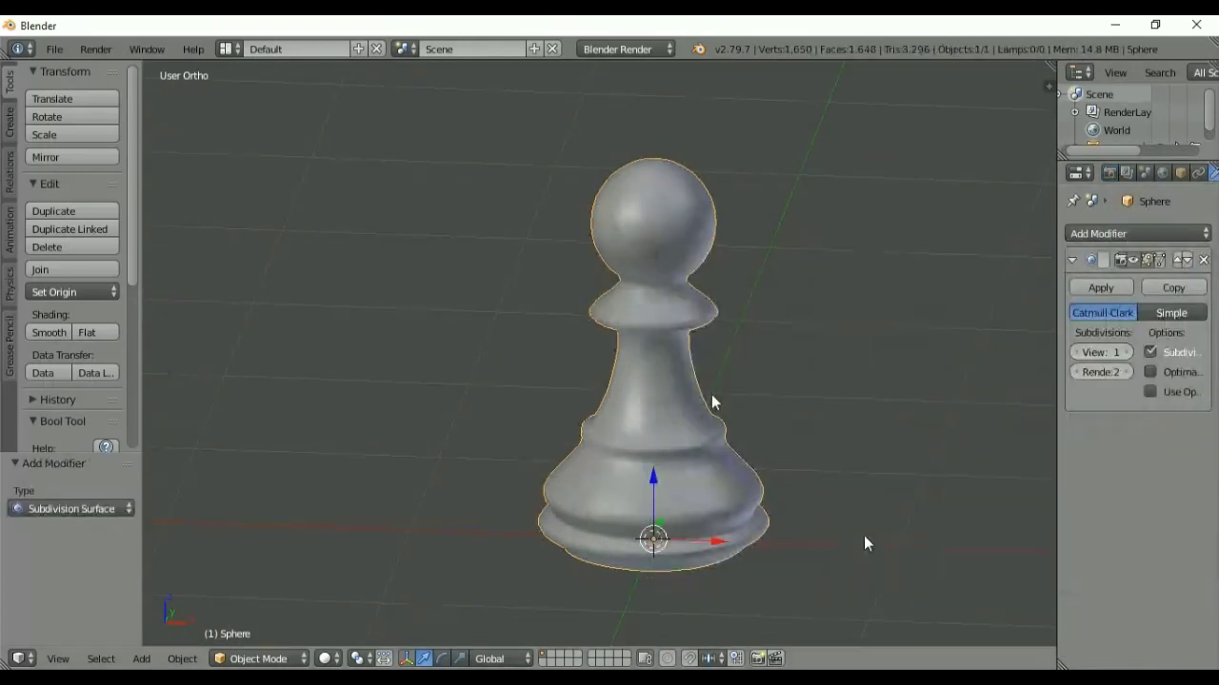
- Compare the subdivided pawn with the reference in front view and return to Edit Mode
middle_click_drag(749, 331, 740, 367)
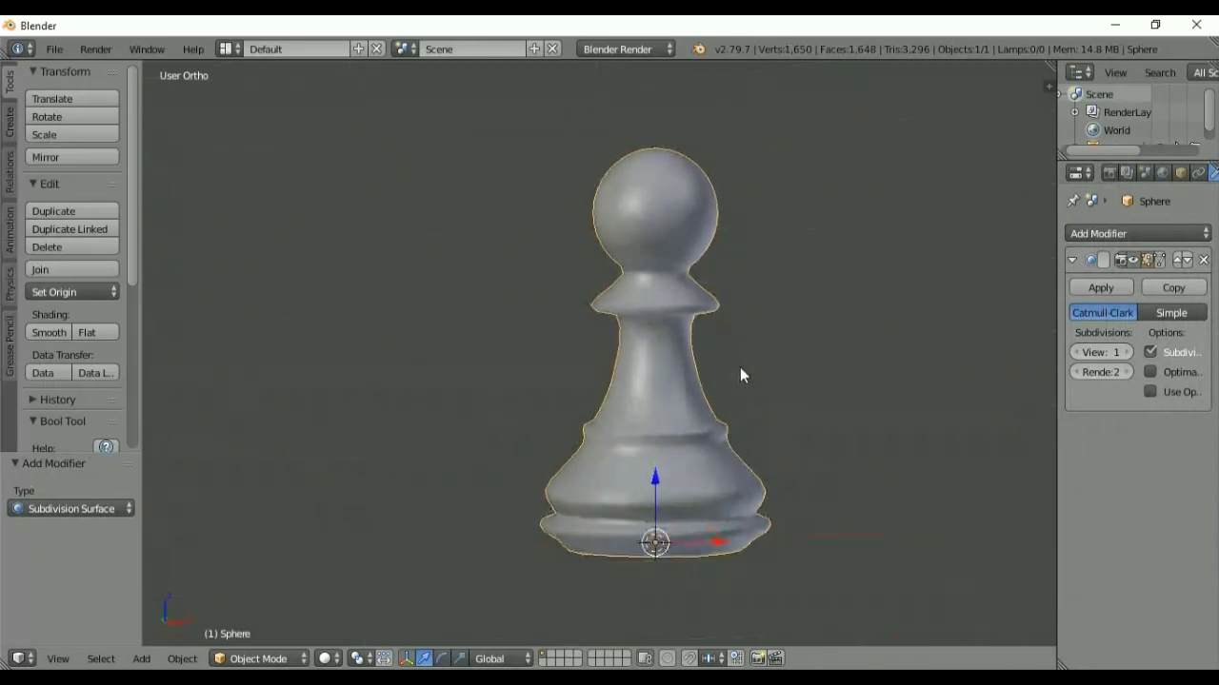
key("KP_1")
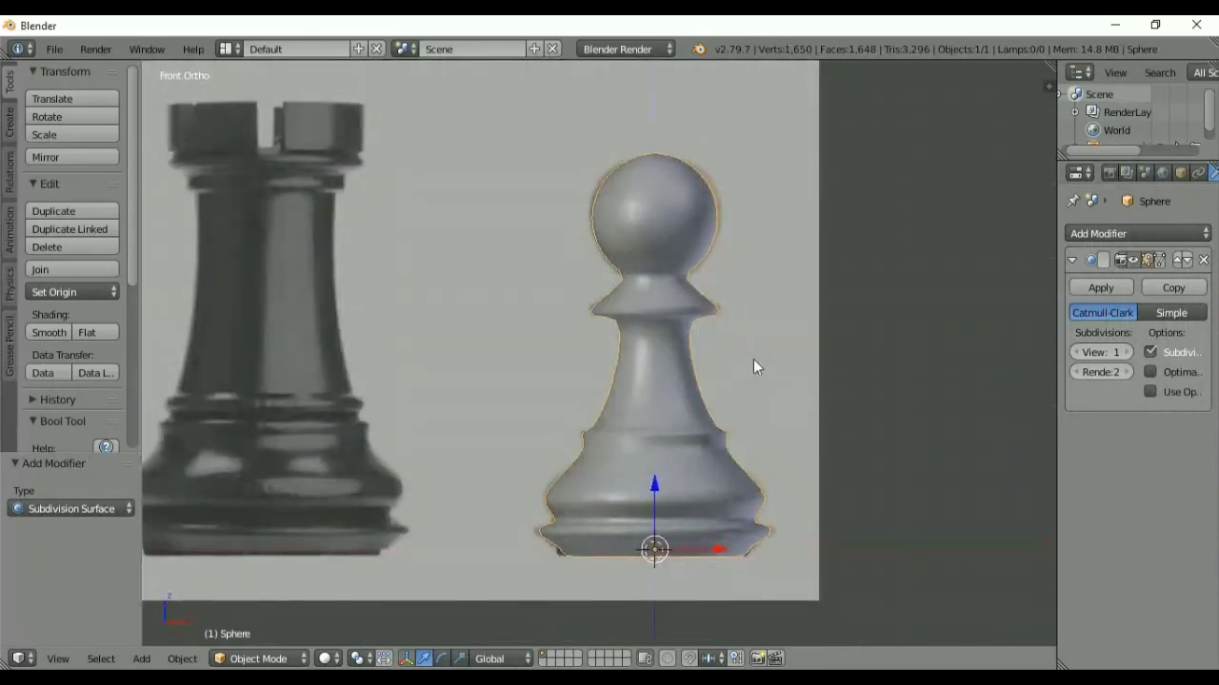
middle_click_drag(753, 366, 739, 389)
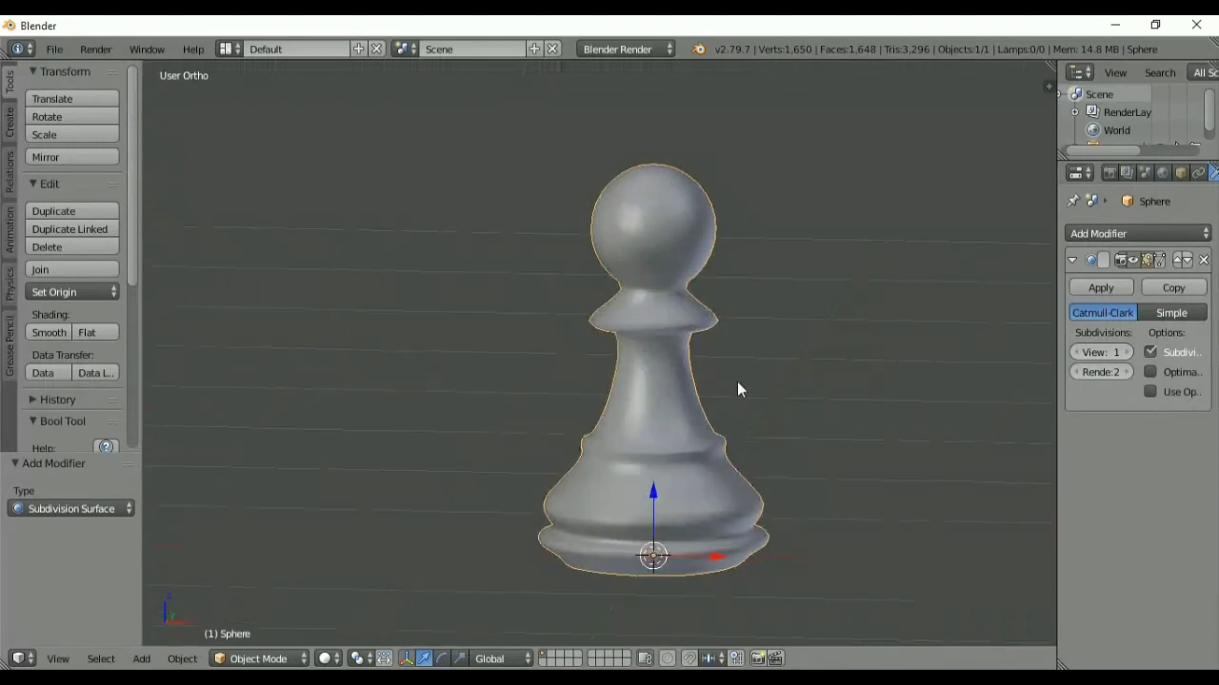
scroll(793, 343, "up", 2)
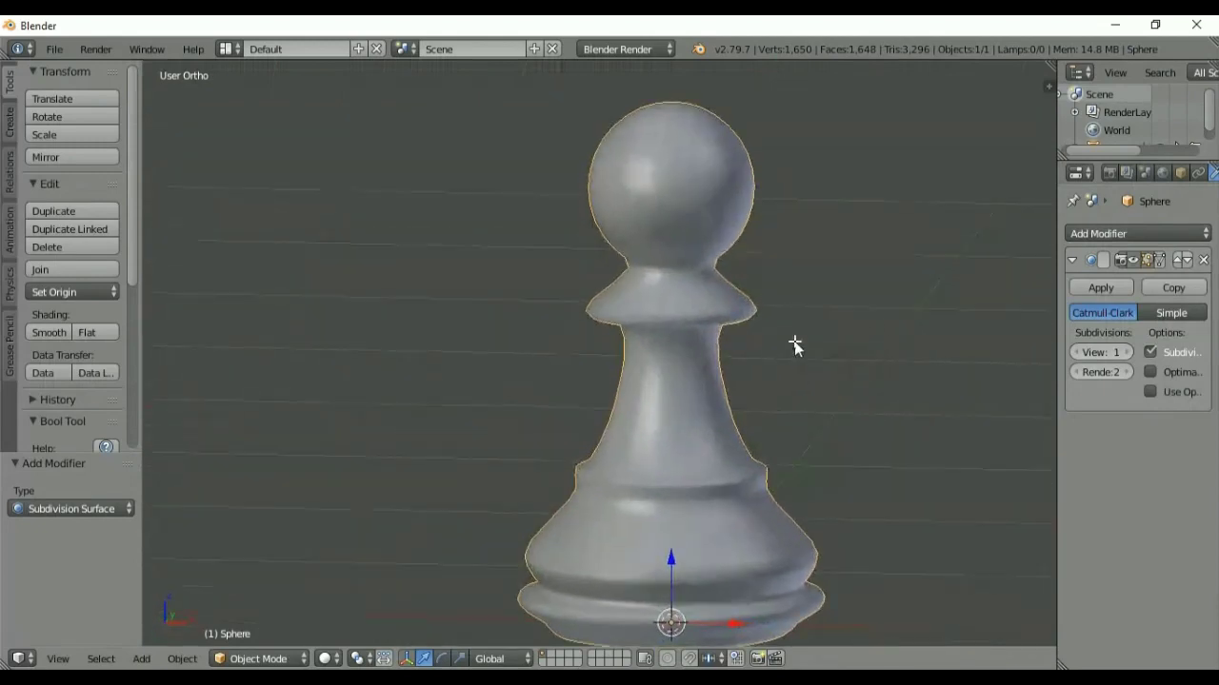
key("Tab")
right_click(685, 318, "alt")
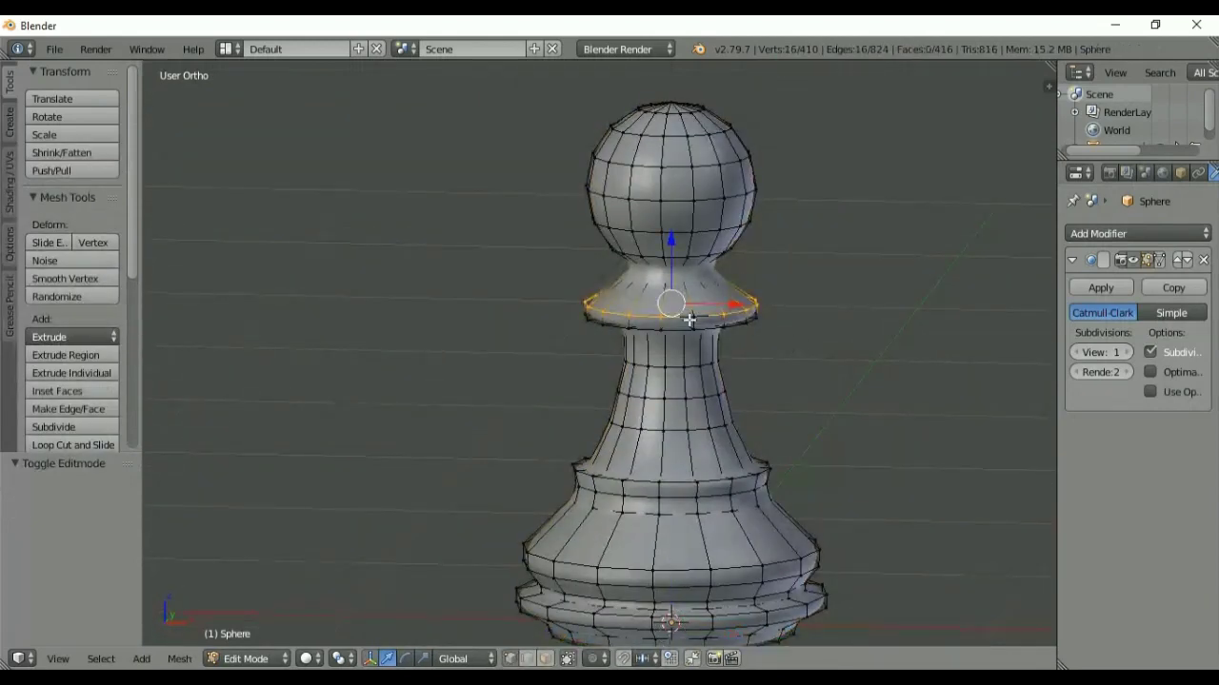
right_click(686, 328, "alt+shift")
scroll(774, 359, "up", 3)
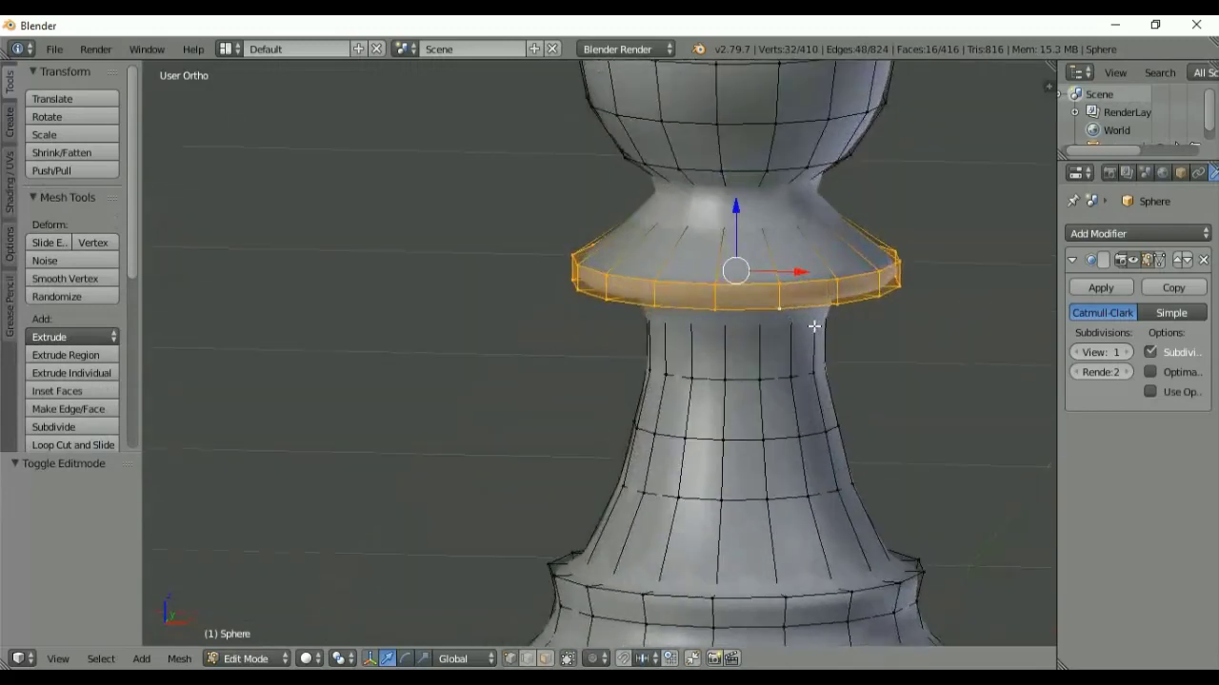
key("ctrl+b")
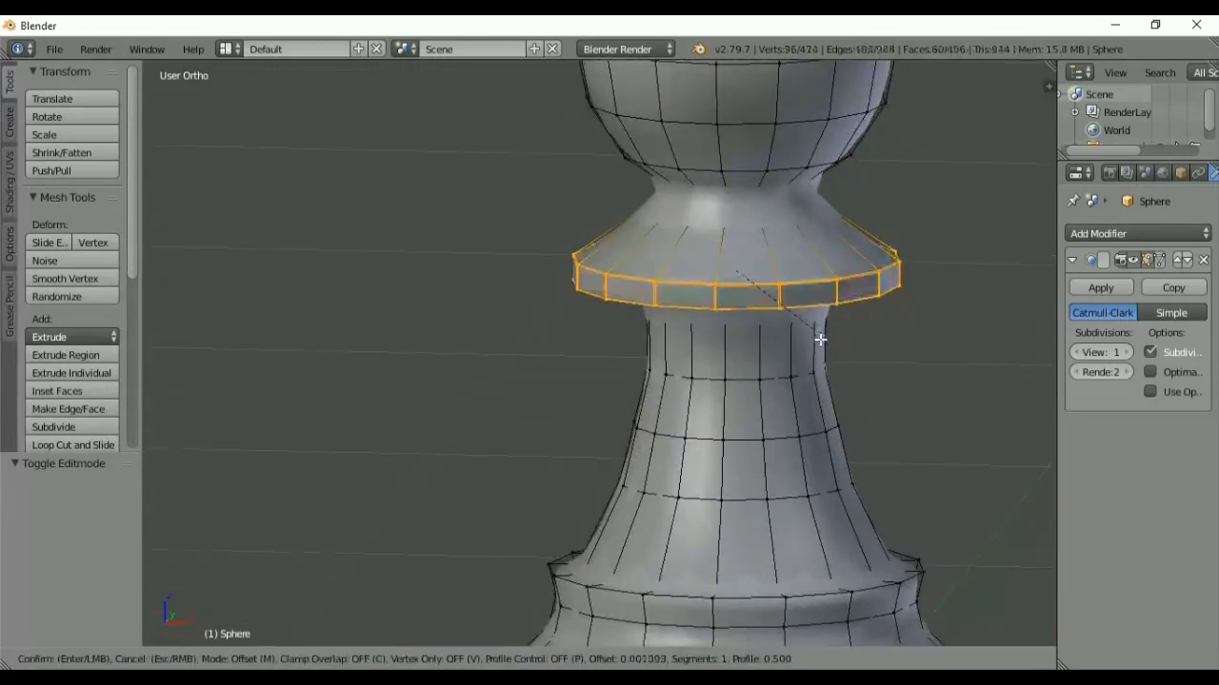
key("Escape")
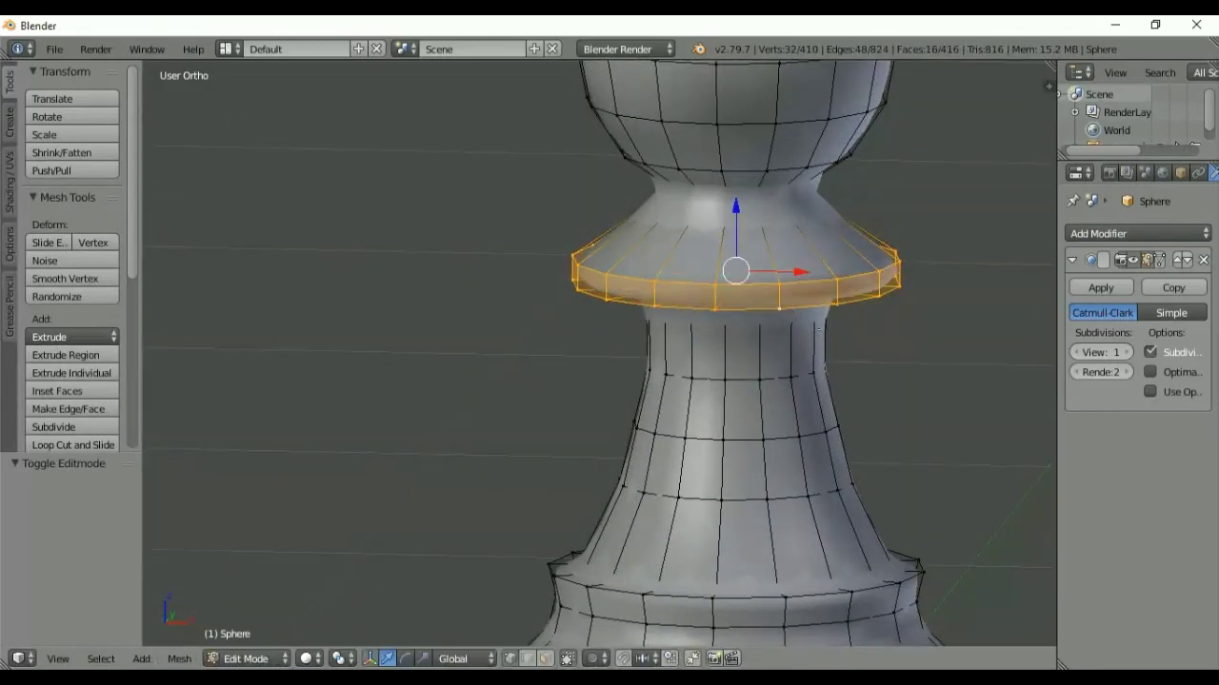
- Bevel the upper edge loop of the collar's rim with an offset of about 0.002 and one segment
right_click(762, 283, "alt")
key("ctrl+b")
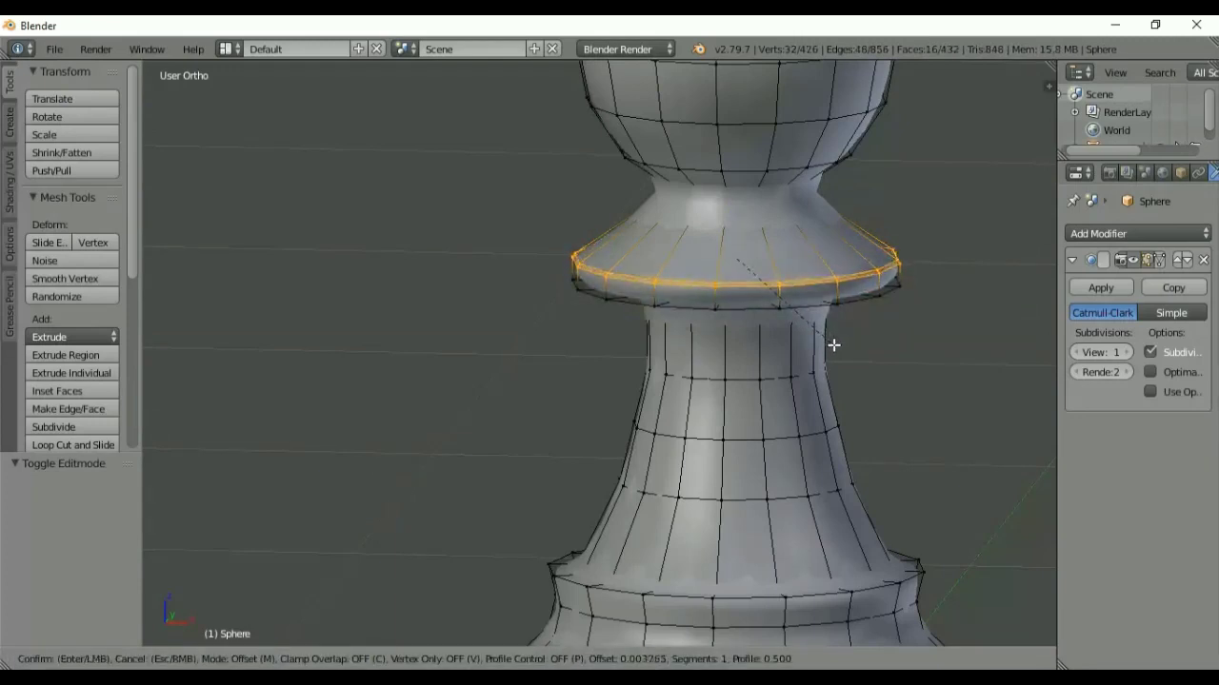
left_click(834, 344)
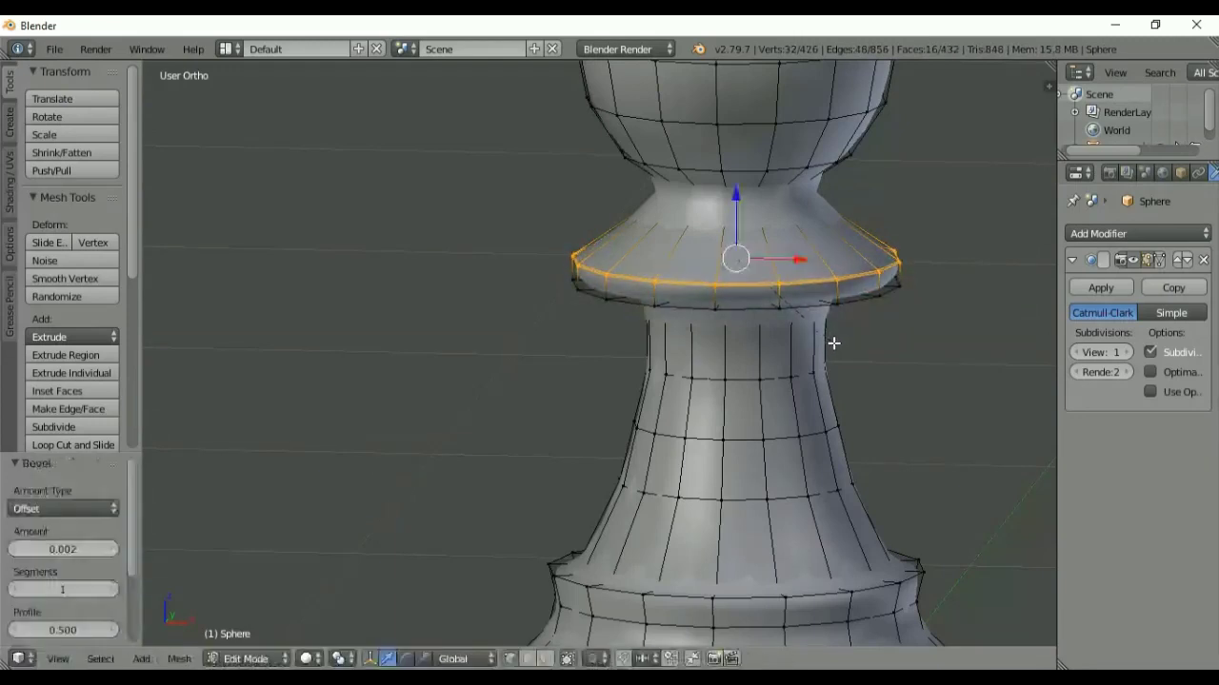
- Bevel the lower edge loop of the collar's rim with an offset of about 0.004 and check the smoothed result
right_click(770, 308, "alt")
key("ctrl+b")
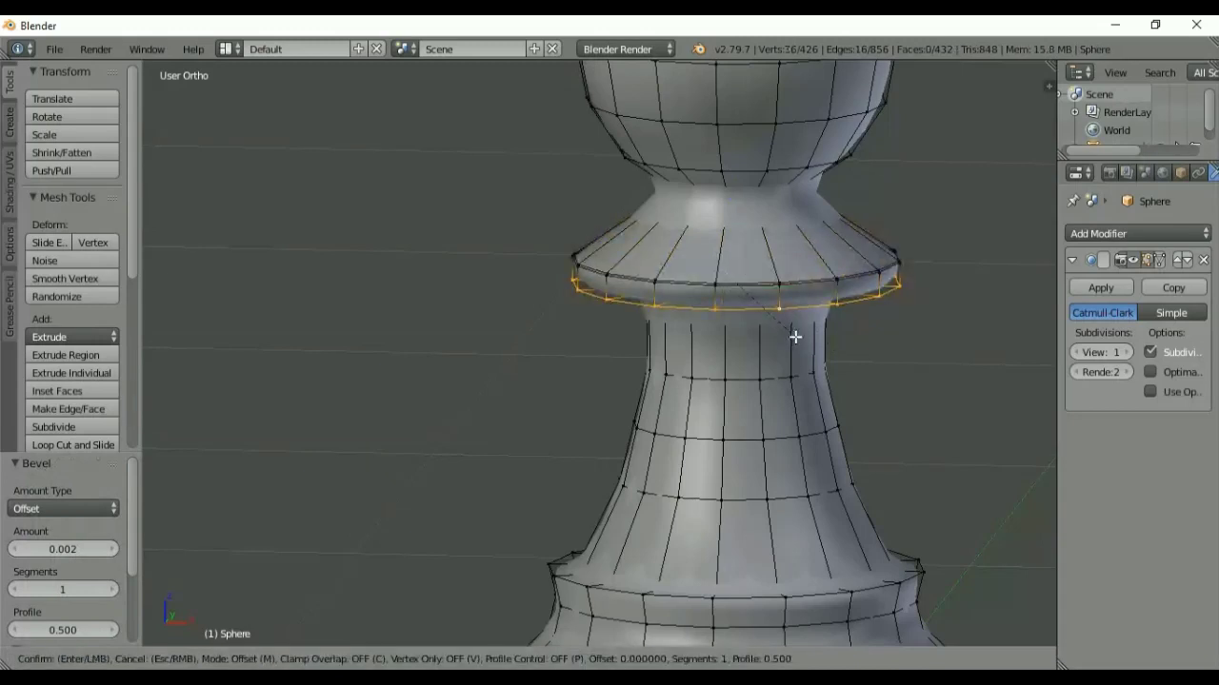
left_click(797, 340)
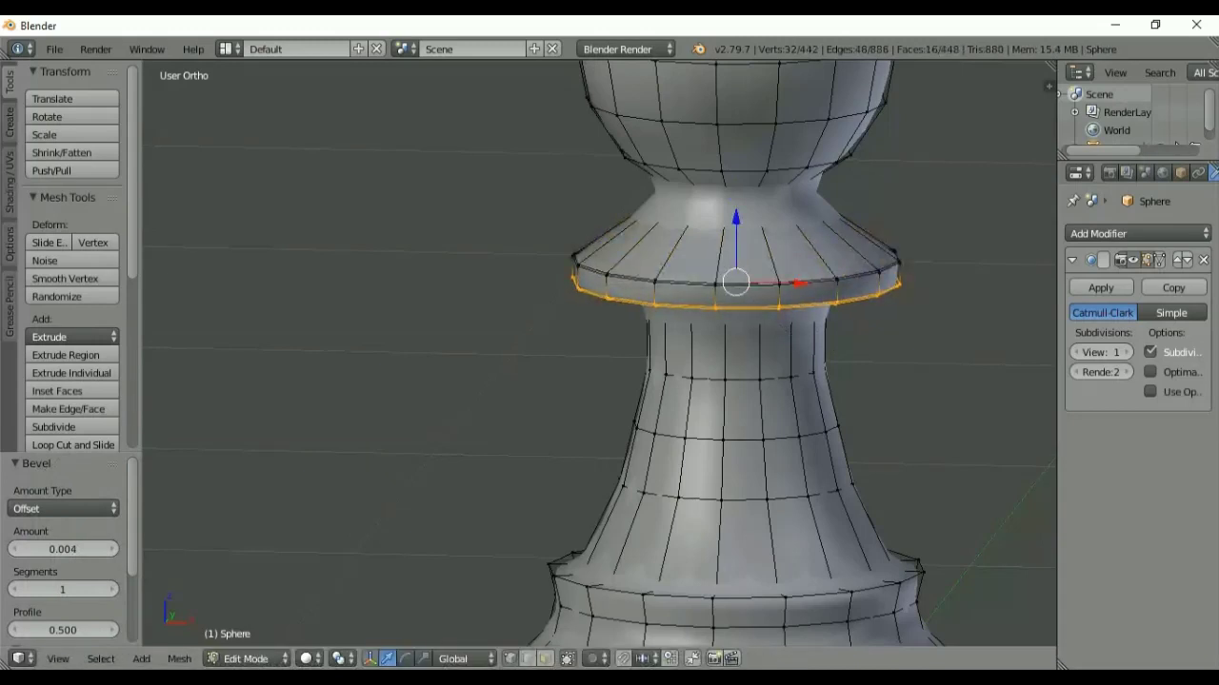
key("Tab")
key("Tab")
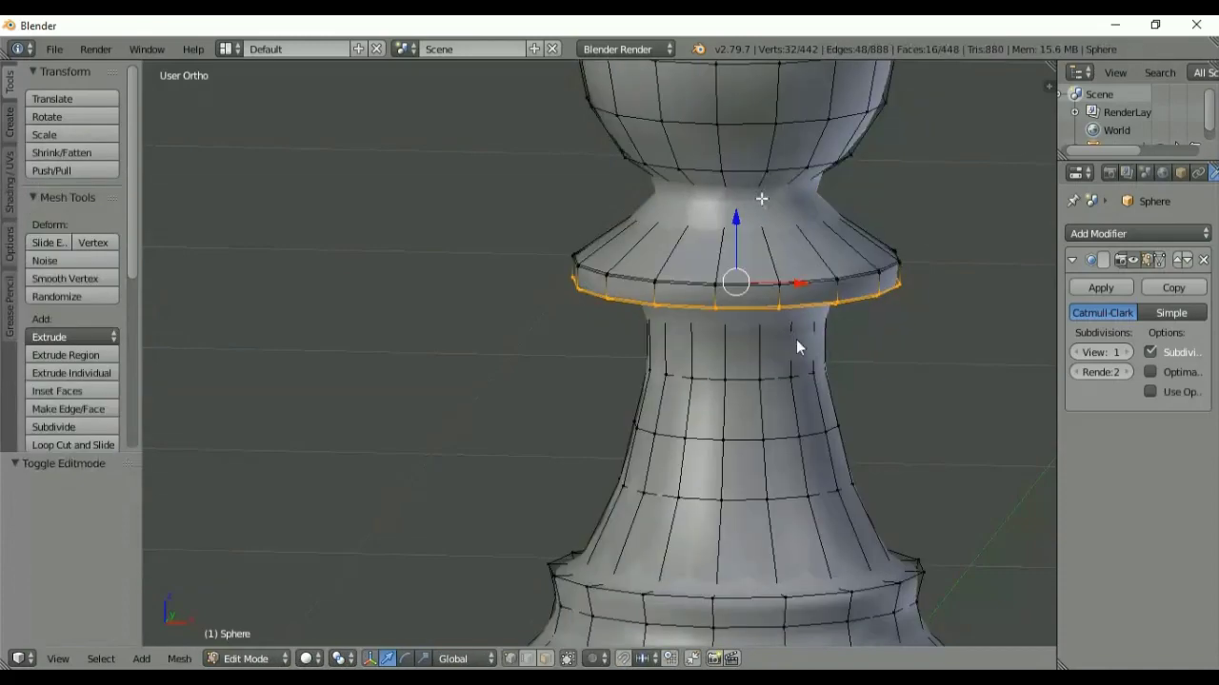
- Bevel the narrow neck loop between the head and the collar with an offset of about 0.004 and one segment
key("z")
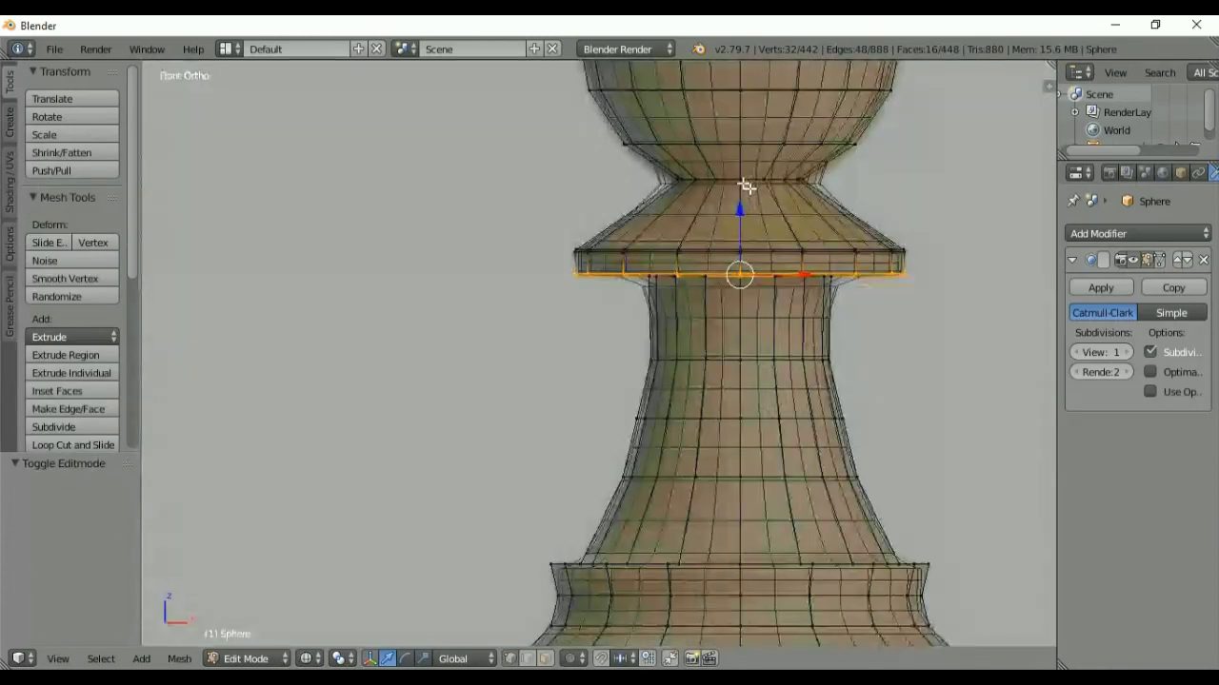
right_click(743, 180, "alt")
key("ctrl+b")
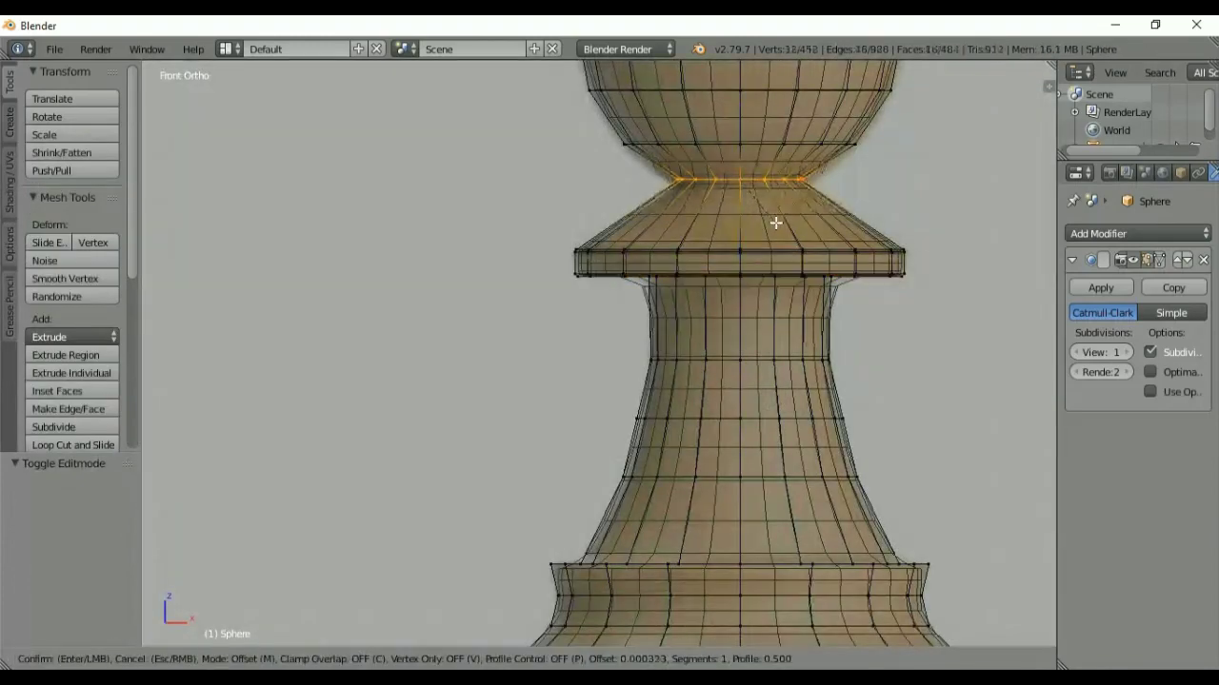
left_click(777, 224)
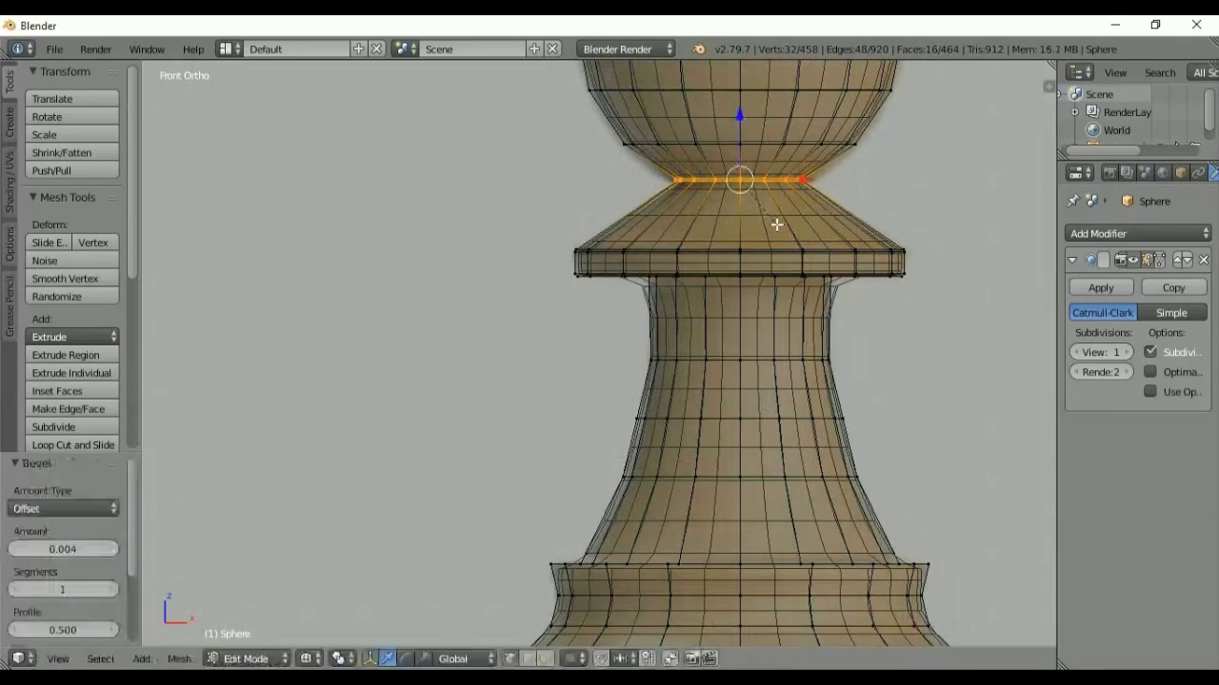
key("z")
middle_click_drag(800, 314, 781, 356)
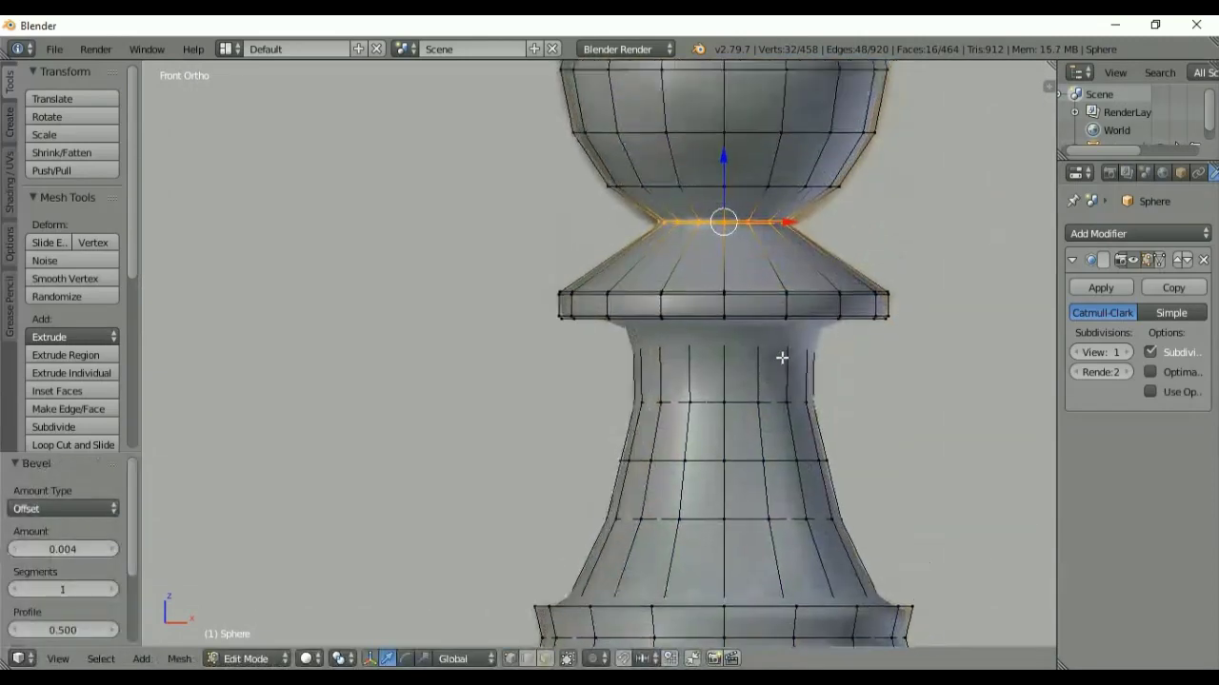
- Bevel the edge loop where the stem meets the collar's underside by about 0.004 and check it in Object Mode
key("z")
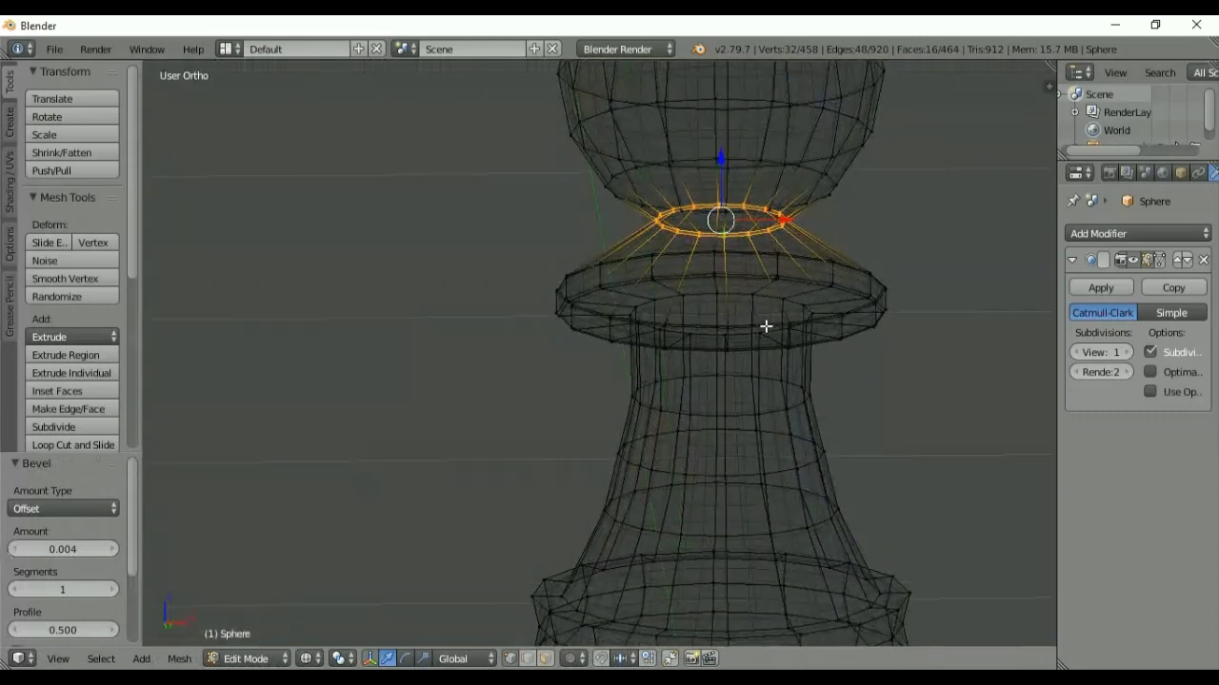
right_click(765, 326, "alt")
key("ctrl+b")
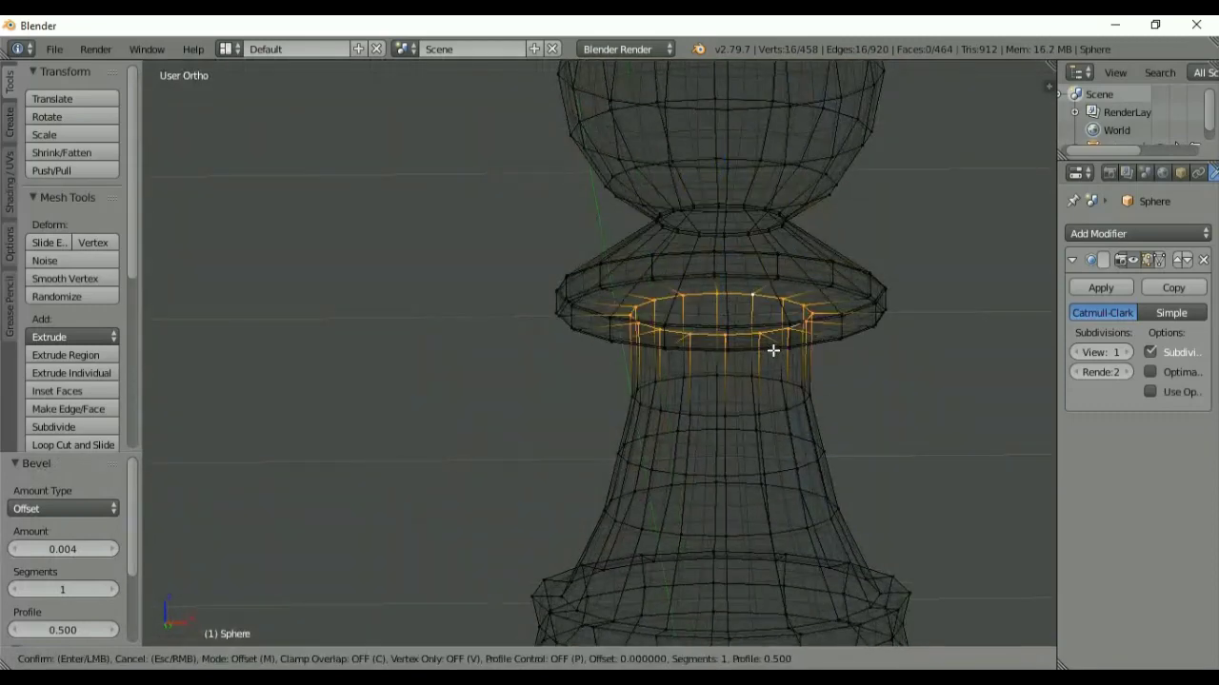
left_click(773, 353)
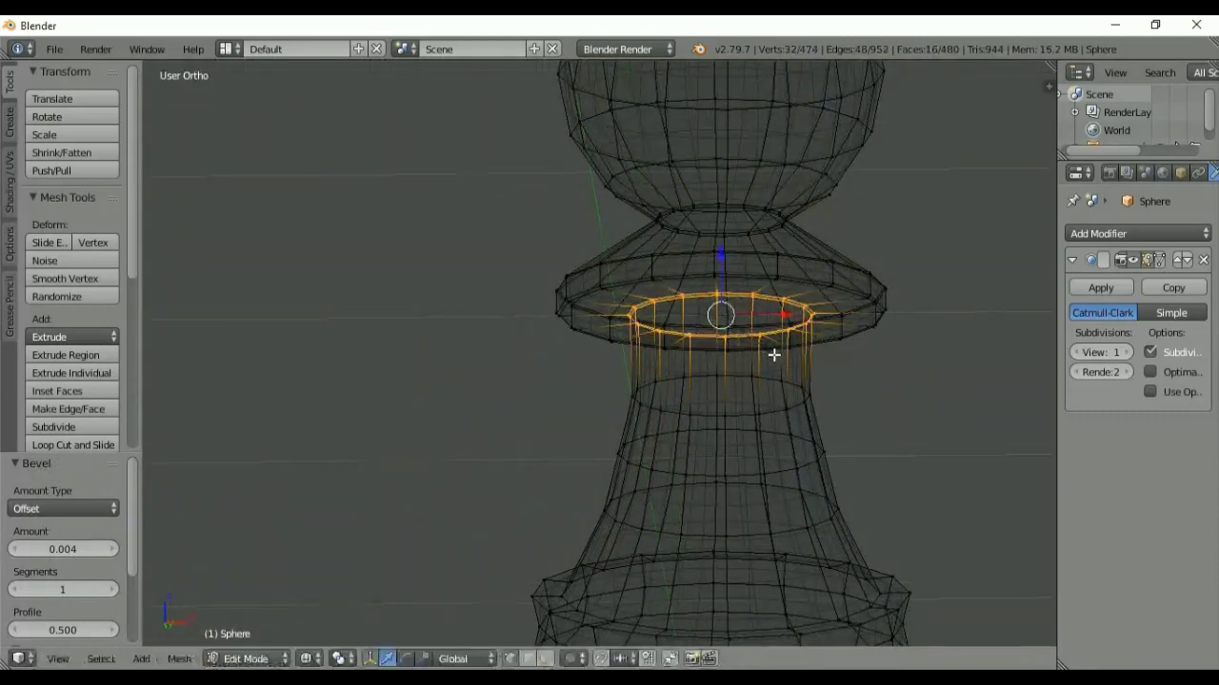
key("z")
key("Tab")
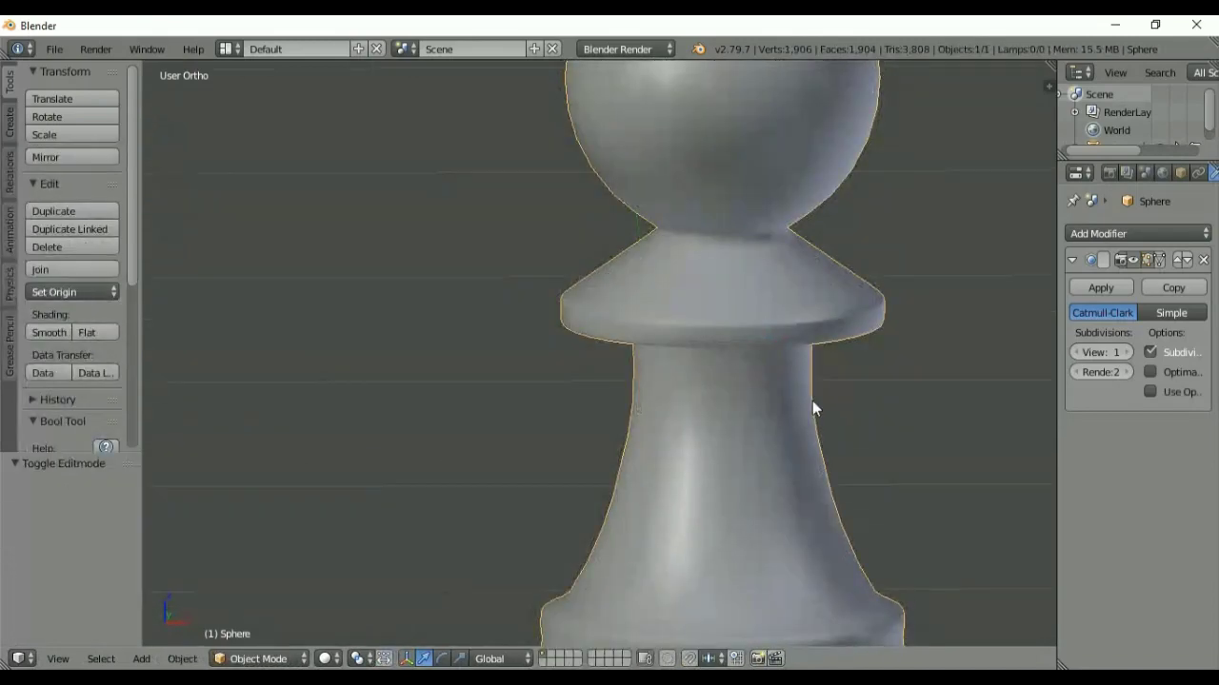
key("Tab")
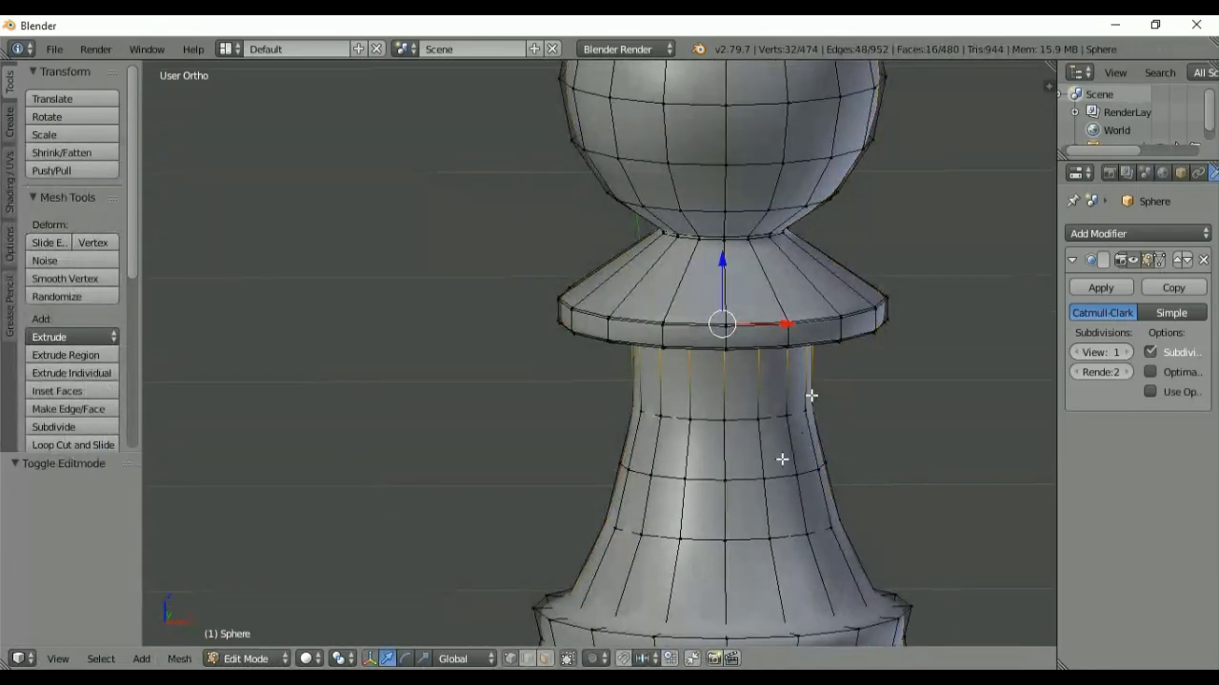
- Bevel the edge loop where the stem meets the base's upper ledge with an offset of about 0.001
scroll(736, 306, "up", 2)
middle_click_drag(752, 361, 731, 289, "shift")
mouse_move(729, 393)
middle_mouse_down("shift")
mouse_move(715, 345)
mouse_move(699, 413)
middle_mouse_up("shift")
key("z")
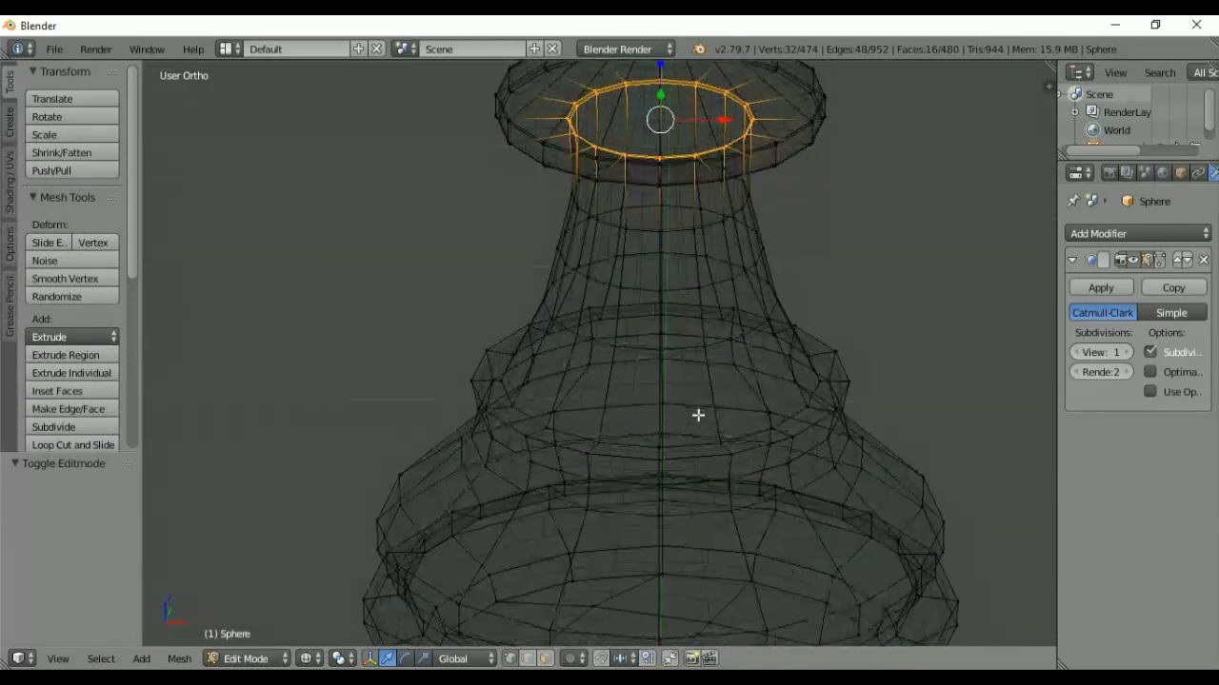
right_click(686, 440, "alt")
key("z")
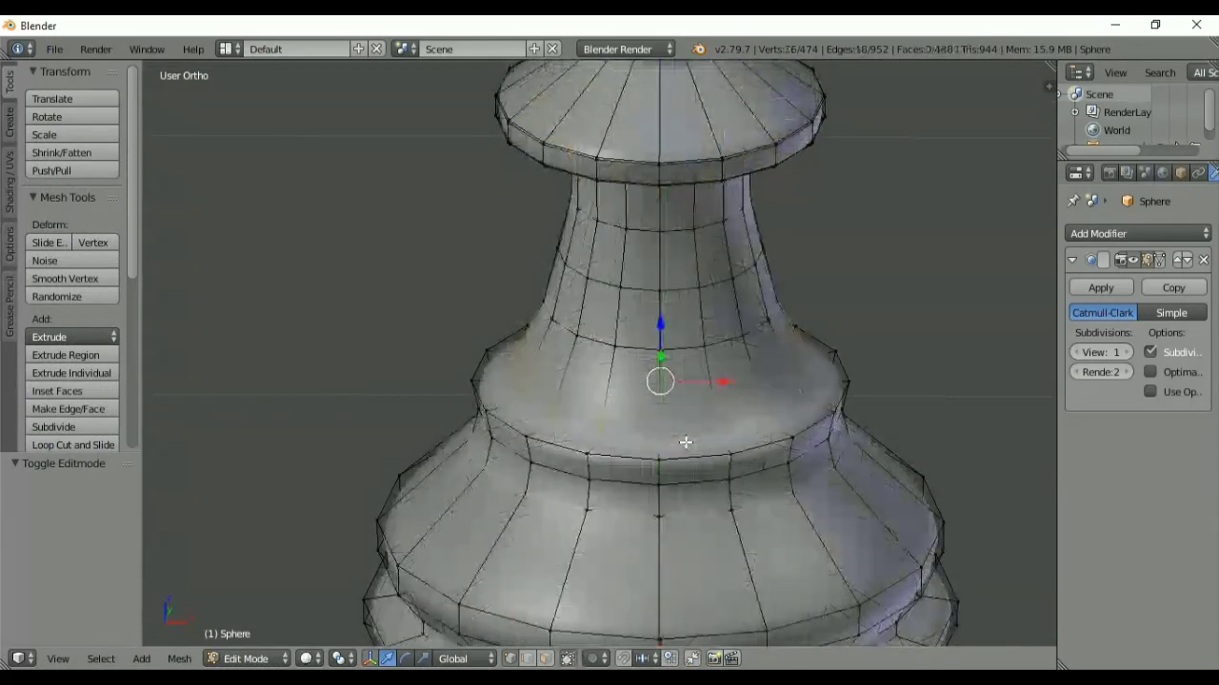
key("ctrl+b")
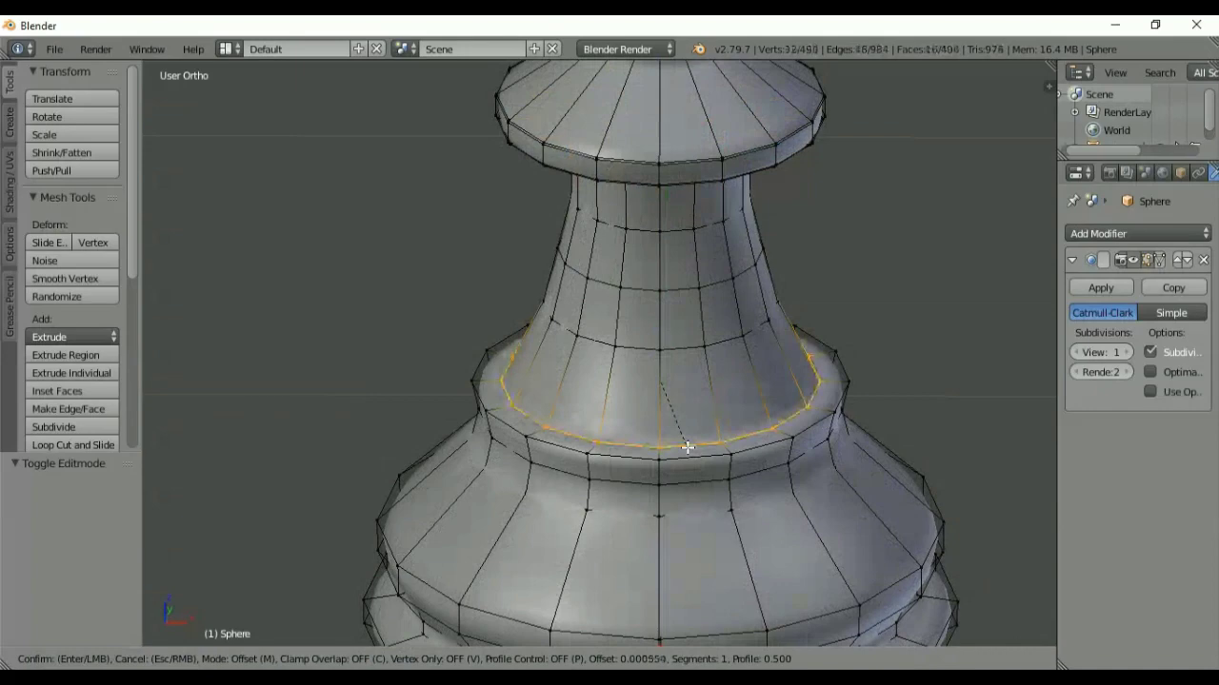
left_click(687, 447)
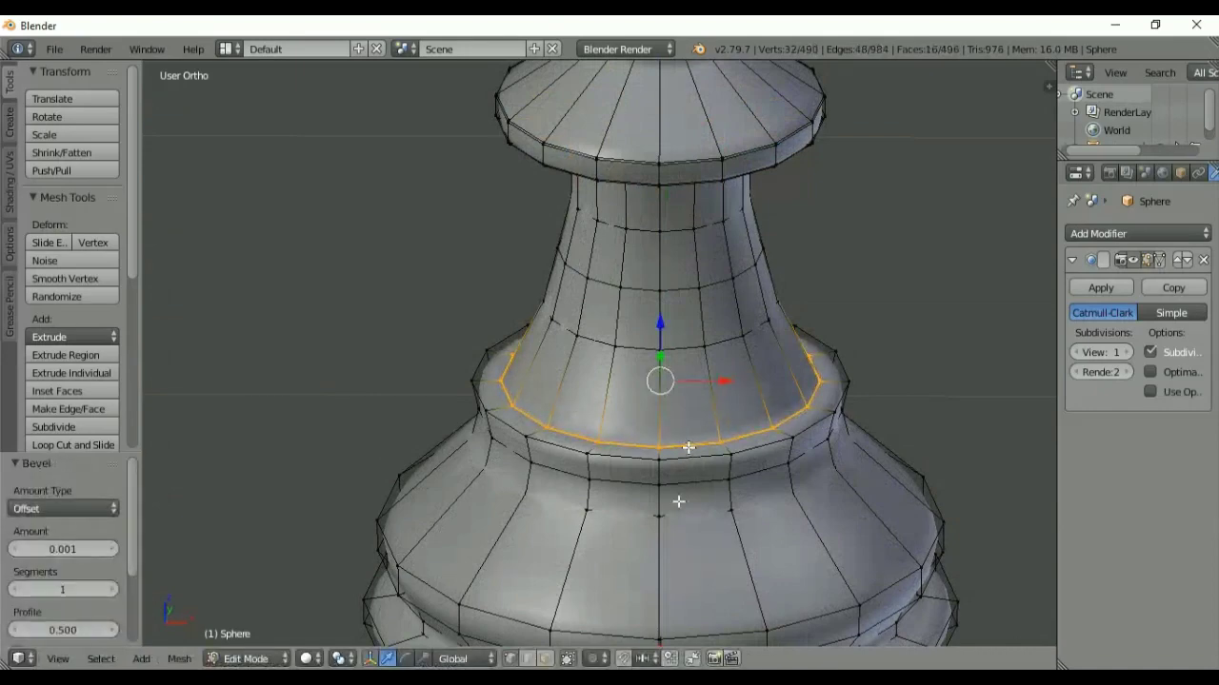
- Bevel the outer edge loop of the base's upper ledge with an offset of about 0.003
key("KP_1")
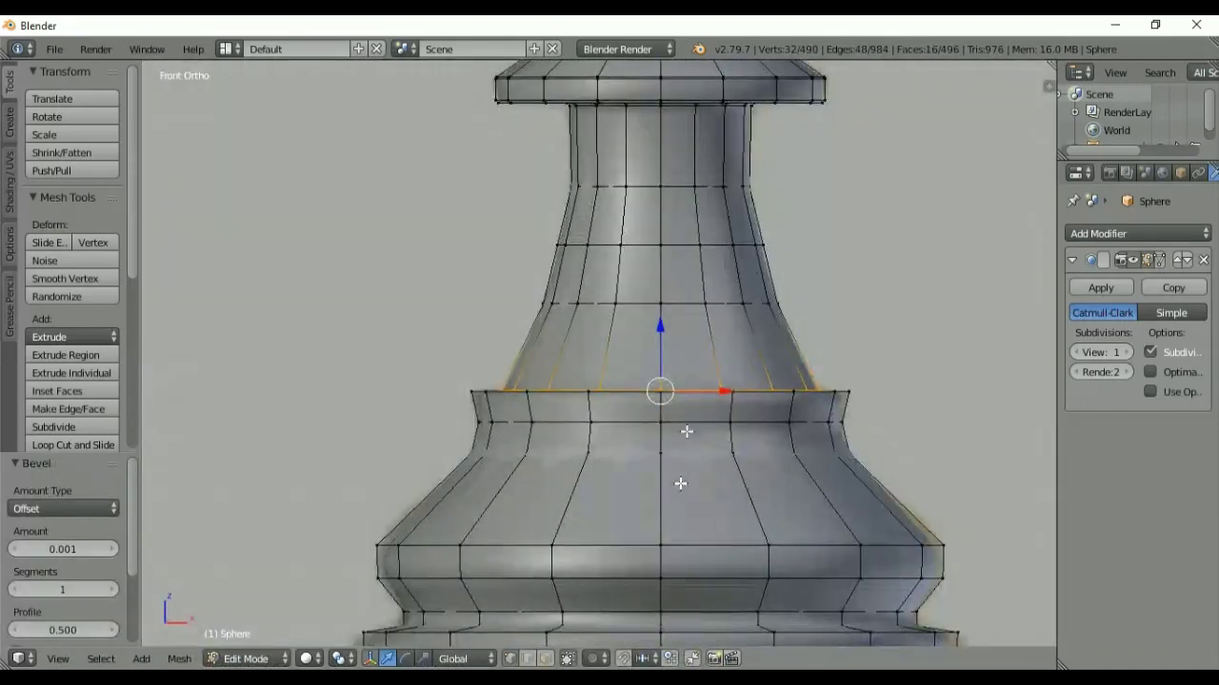
middle_click_drag(690, 389, 688, 404)
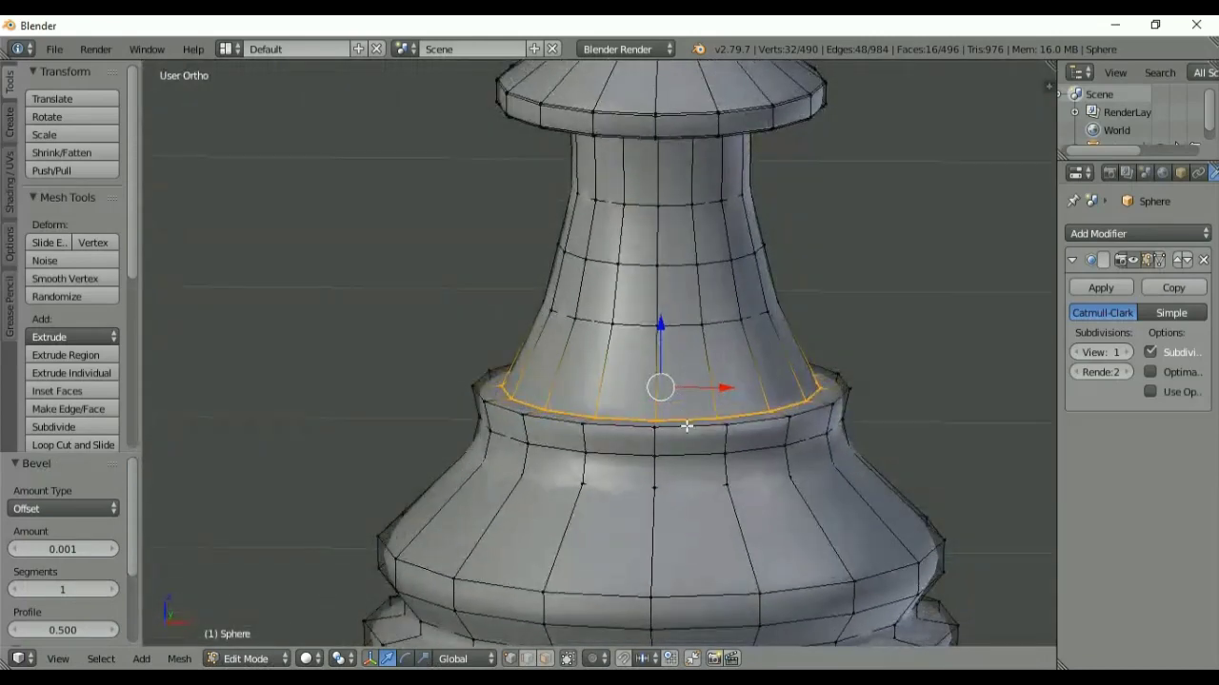
right_click(688, 427, "alt")
key("ctrl+b")
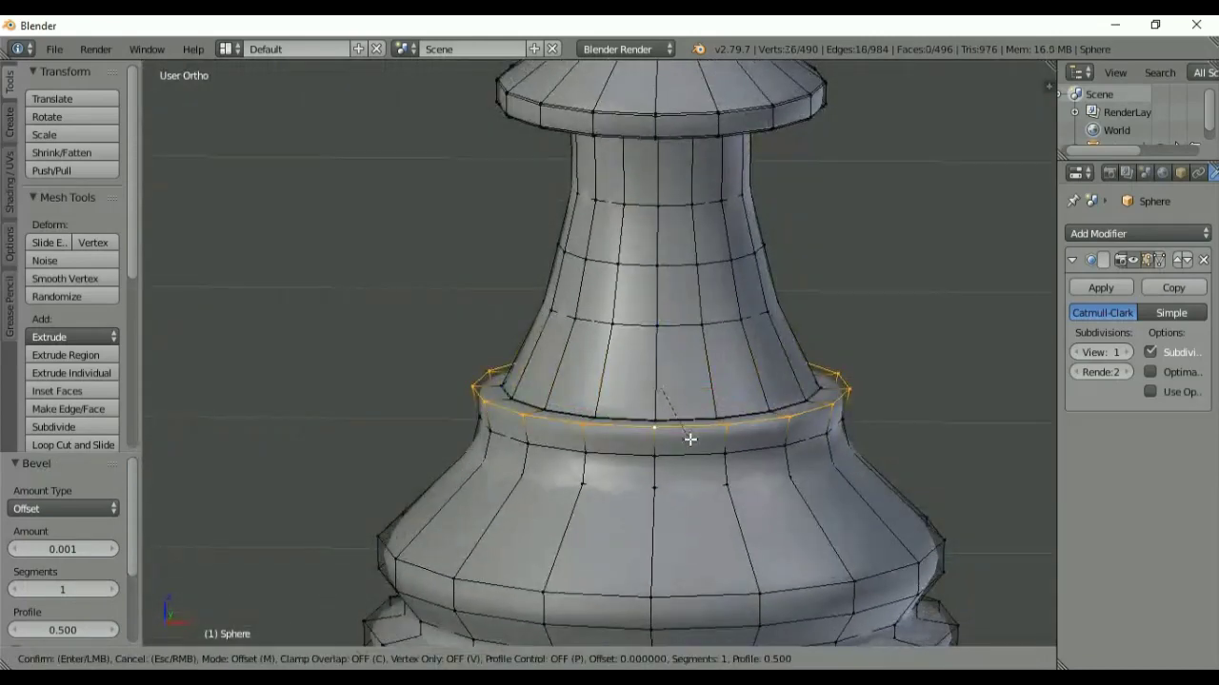
left_click(693, 442)
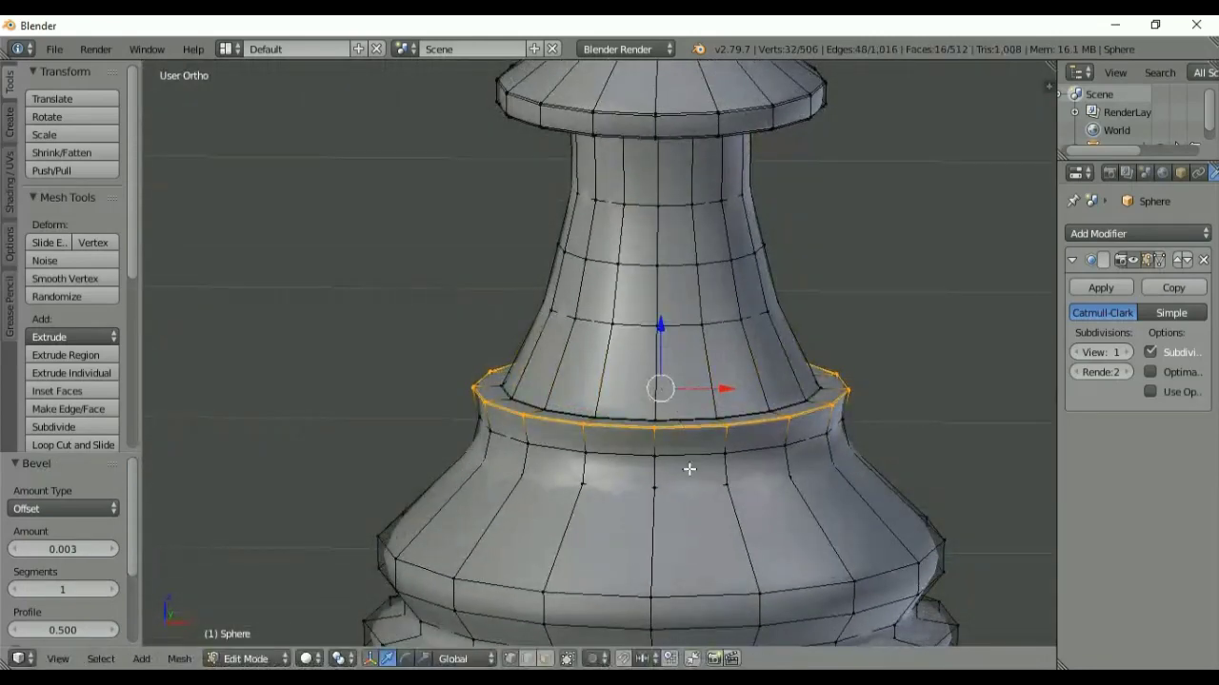
- Bevel the lowest base rim's upper edge loop by about 0.002 and its lower edge loop by about 0.001
key("KP_1")
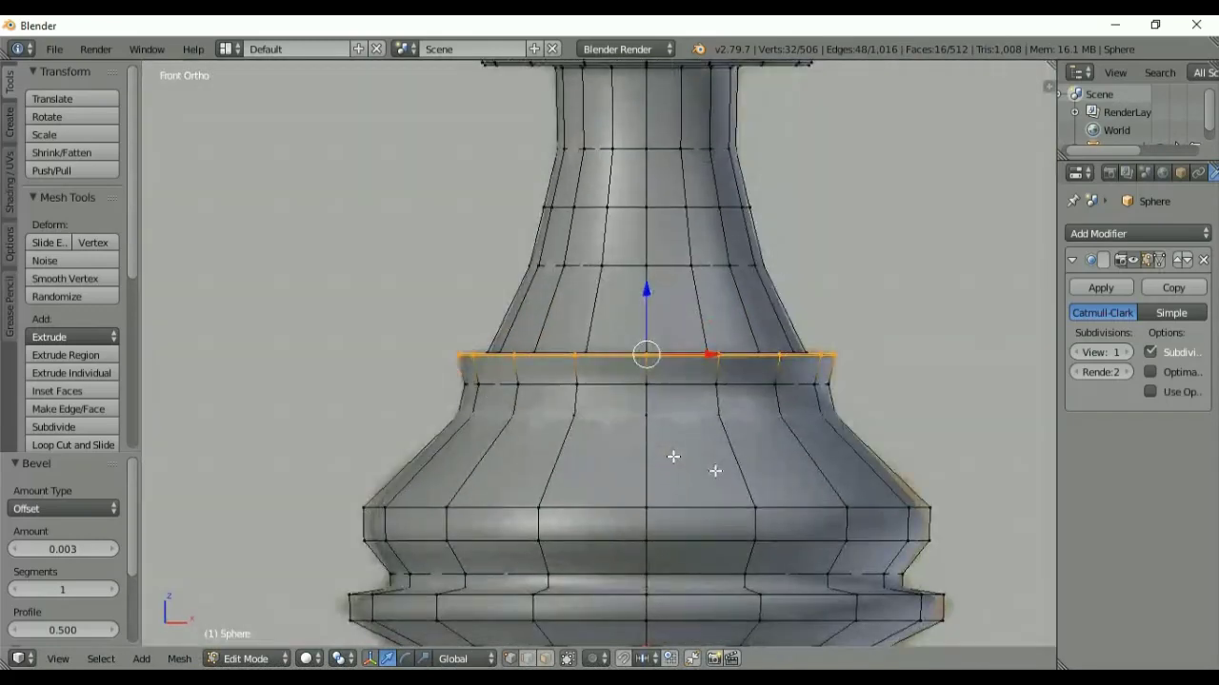
middle_click_drag(715, 443, 714, 394, "shift")
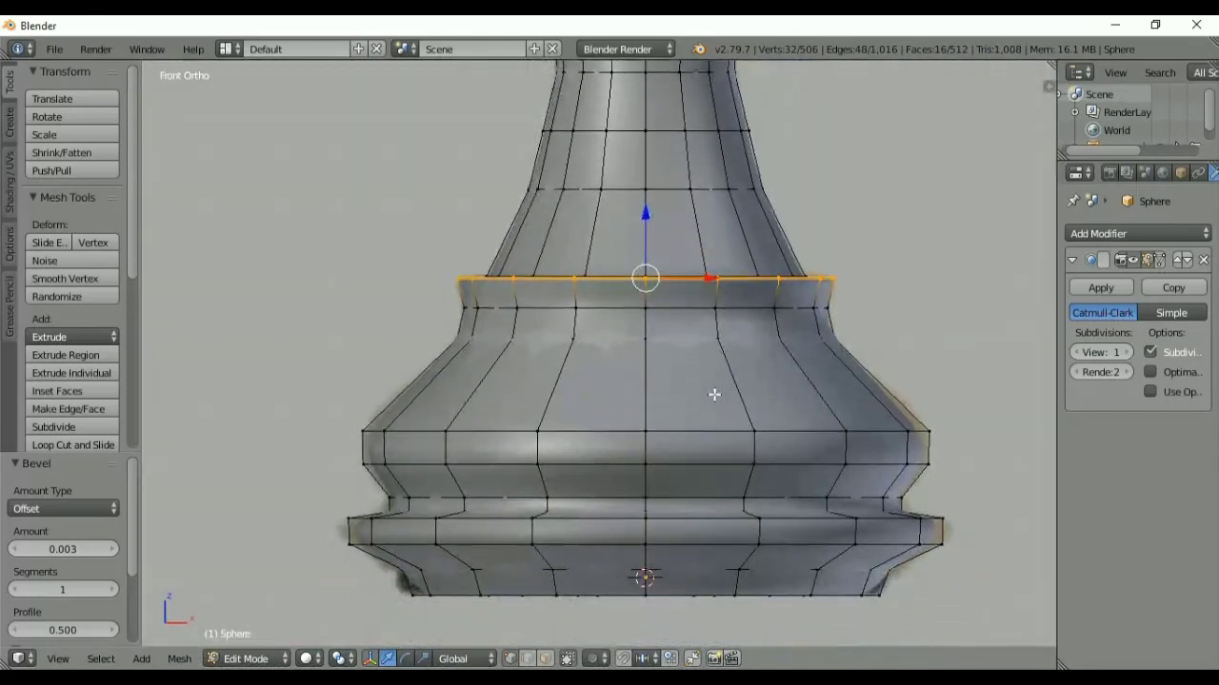
right_click(632, 518, "alt")
key("ctrl+b")
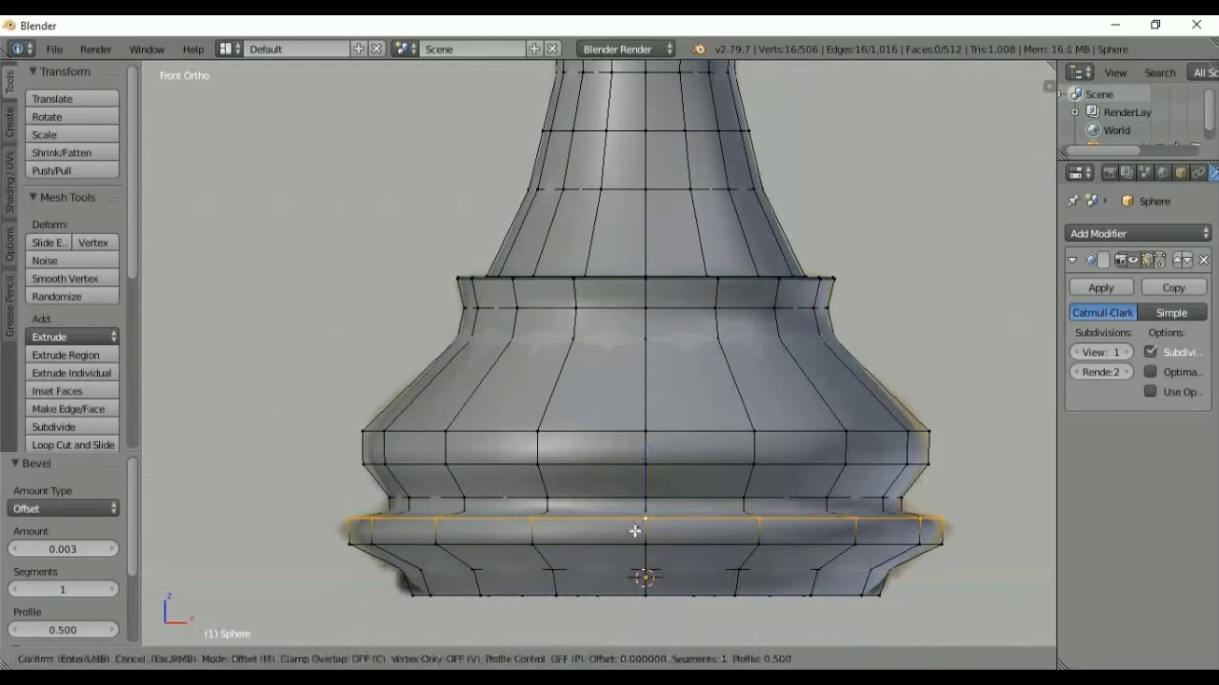
left_click(635, 538)
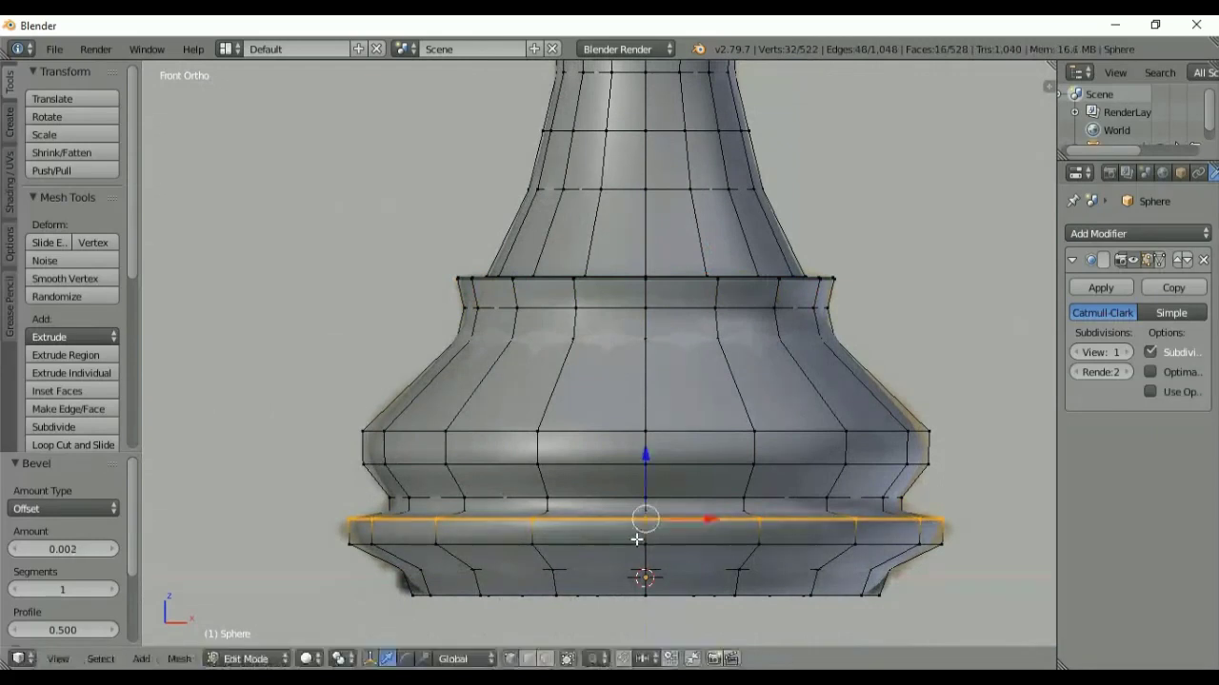
right_click(630, 545, "alt")
key("ctrl+b")
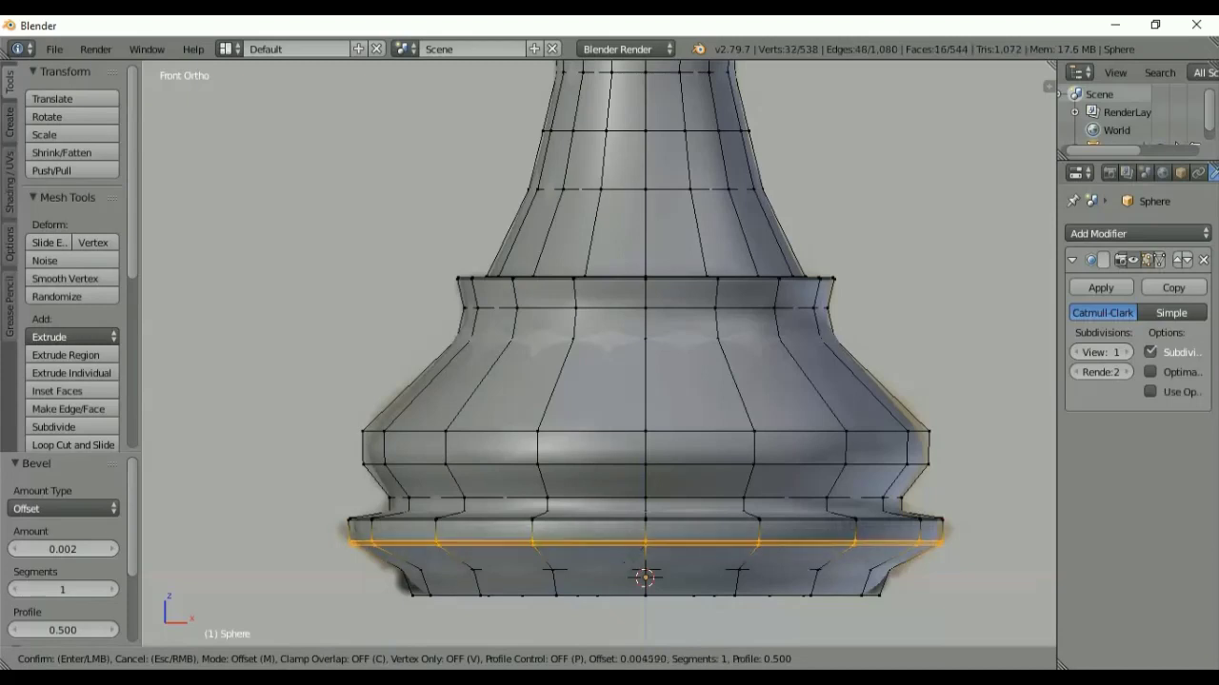
left_click(631, 562)
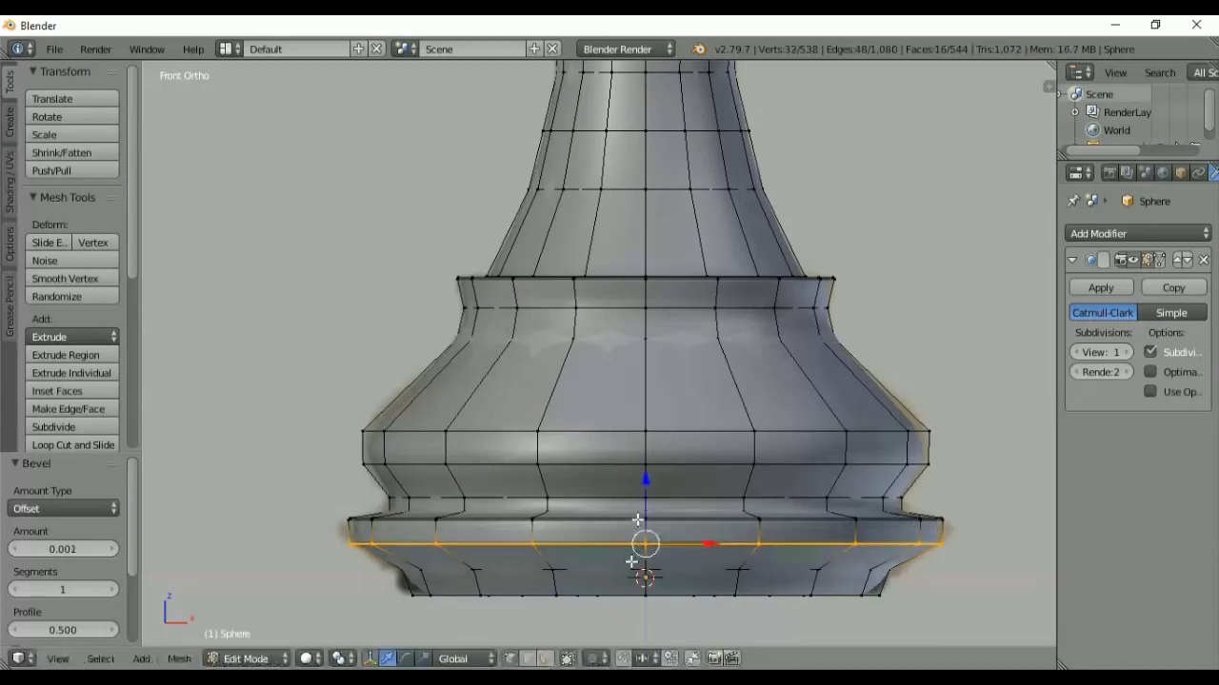
- Bevel the groove loop just above the lowest base rim with an offset of about 0.003
left_click(675, 497, "alt")
key("ctrl+b")
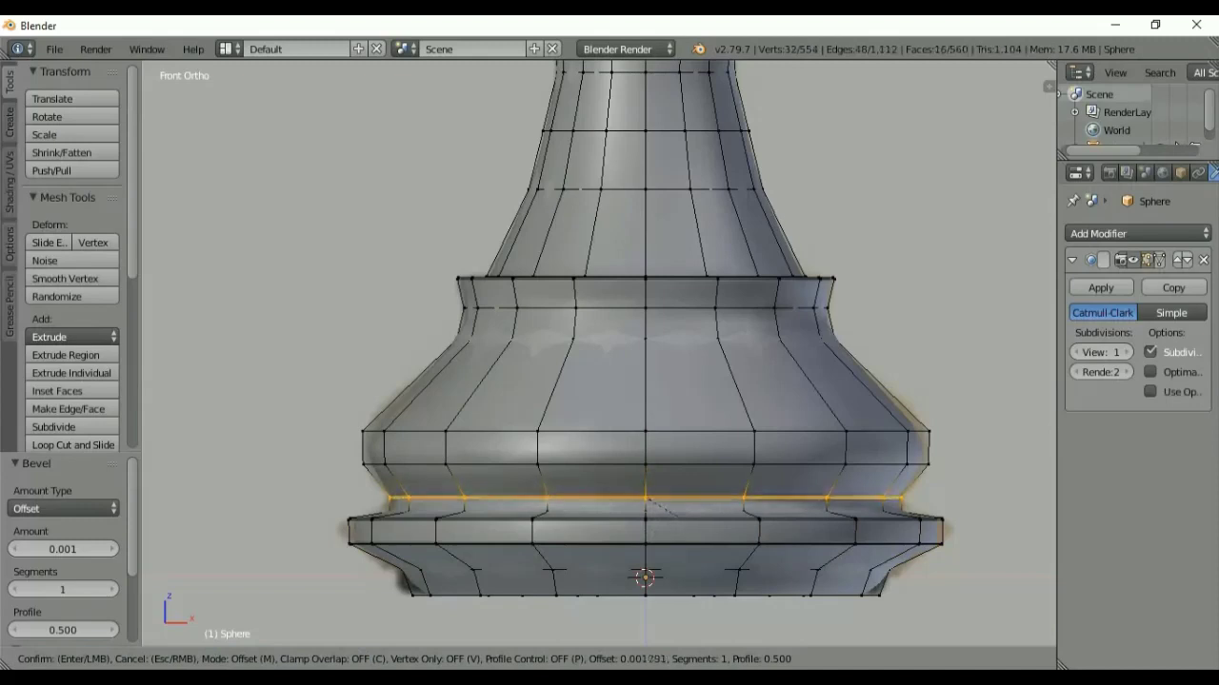
left_click(682, 520)
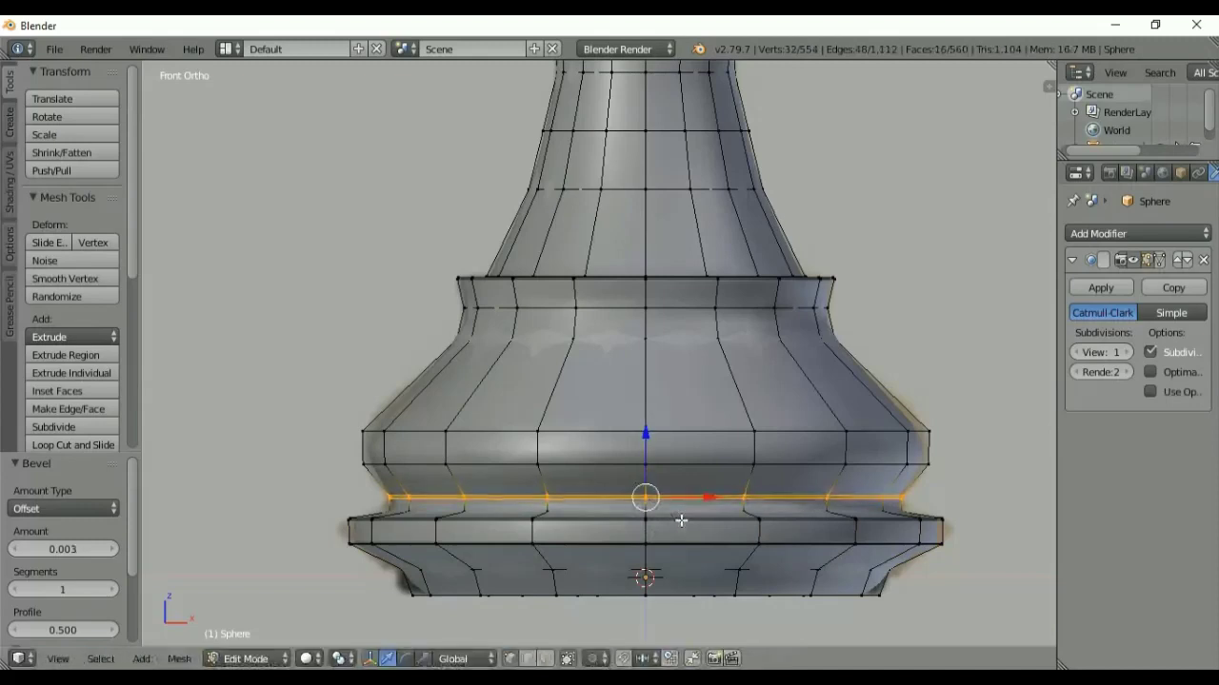
- Scale the upper edge loop of the base's widest bulge to about 1.025 and compare the pawn with the reference in Object Mode
right_click(729, 431, "alt")
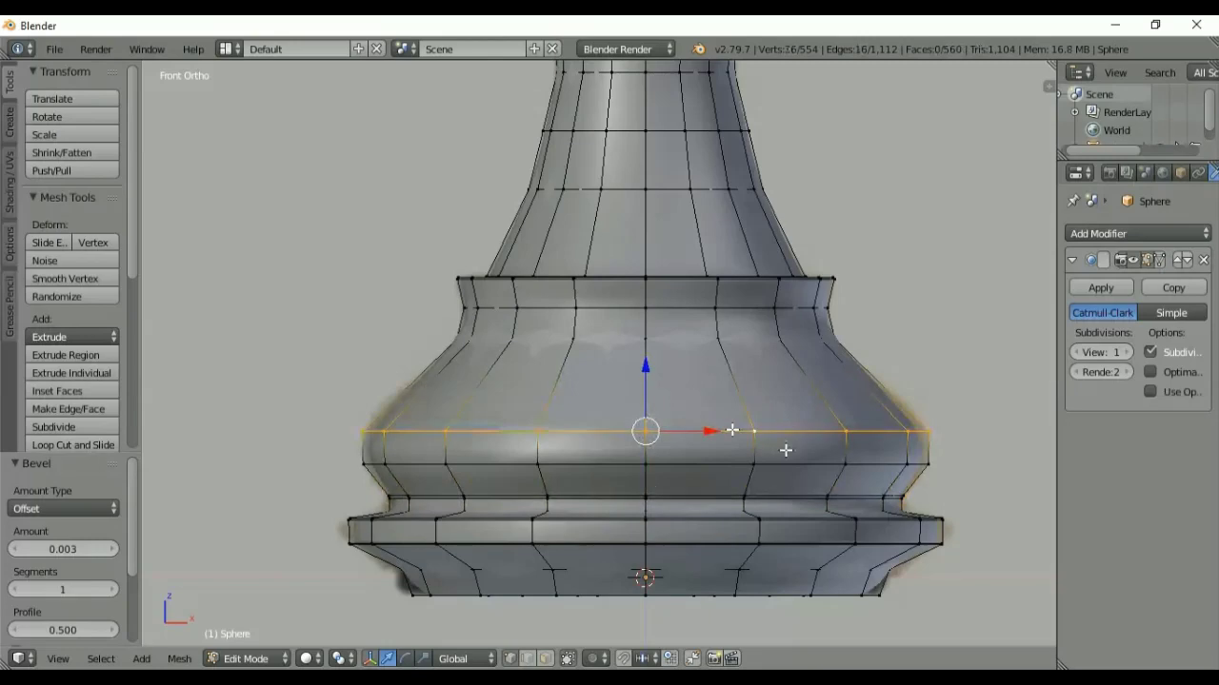
key("s")
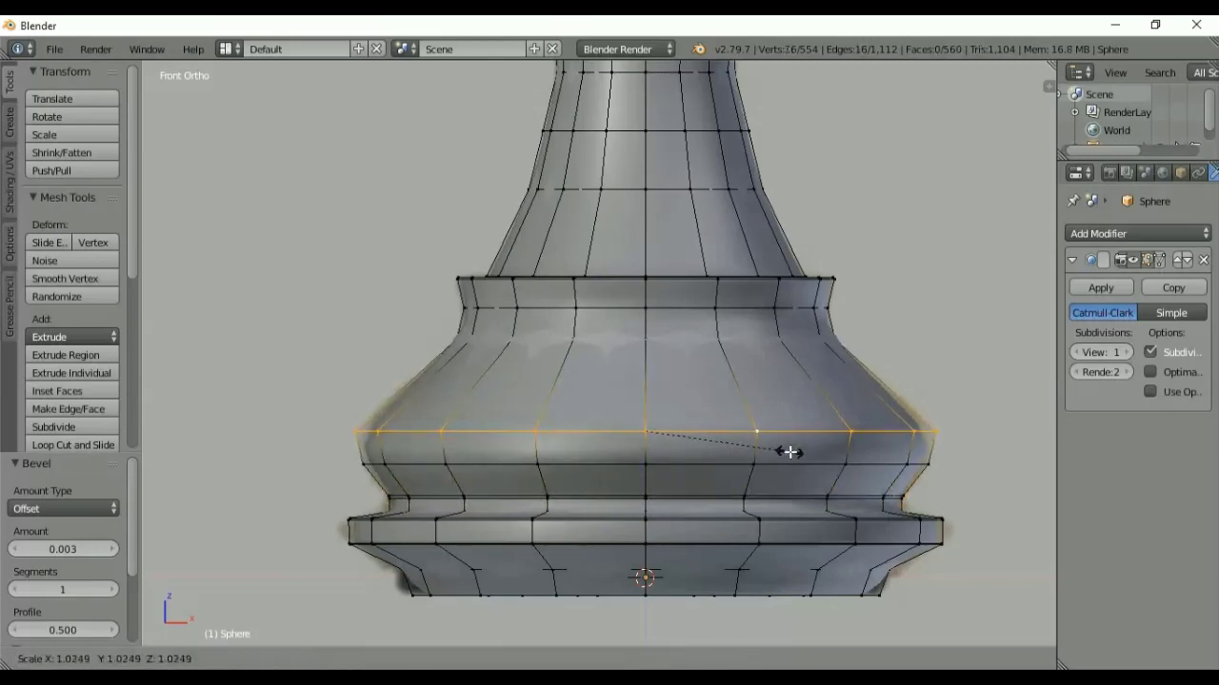
left_click(789, 452)
key("a")
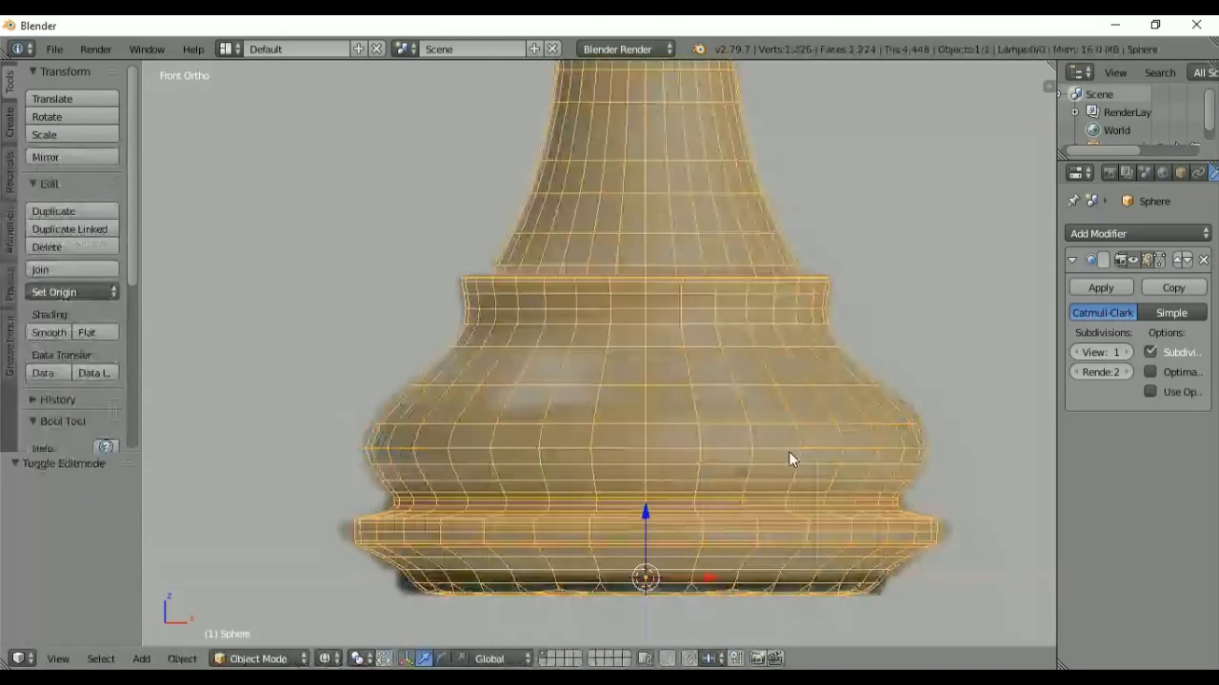
key("Tab")
scroll(914, 254, "down", 4)
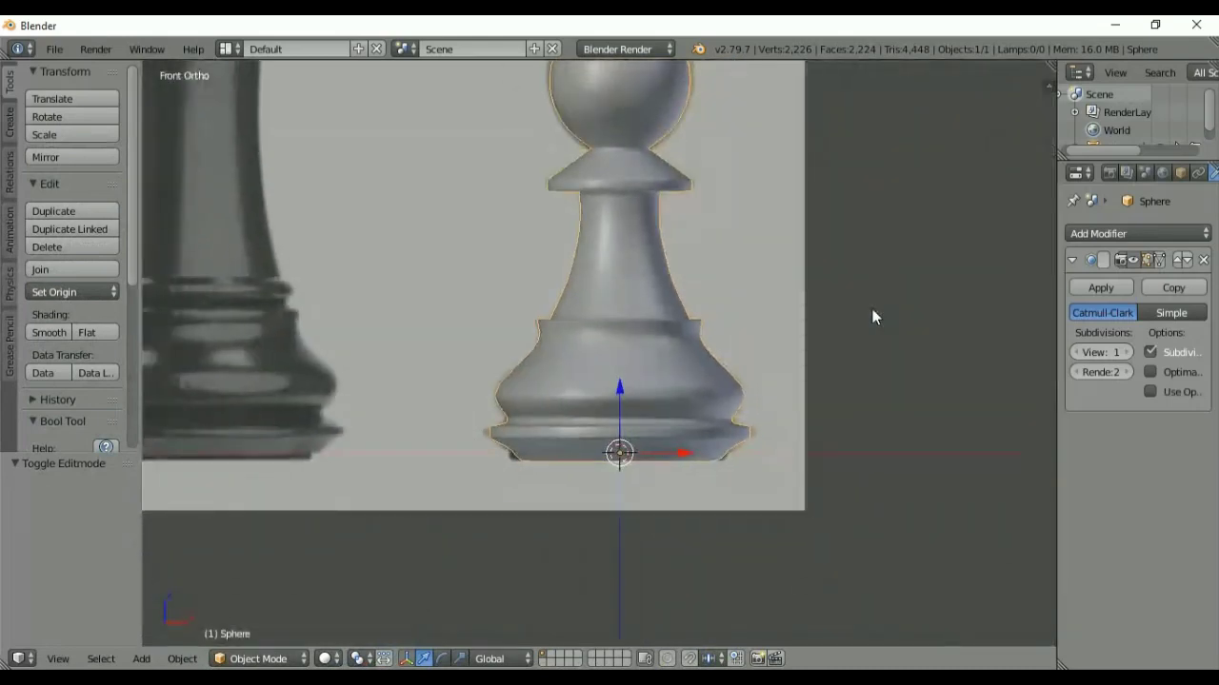
- Bevel the edge loop around the pawn's flat underside with an offset of about 0.006
middle_click_drag(871, 313, 876, 166)
key("Tab")
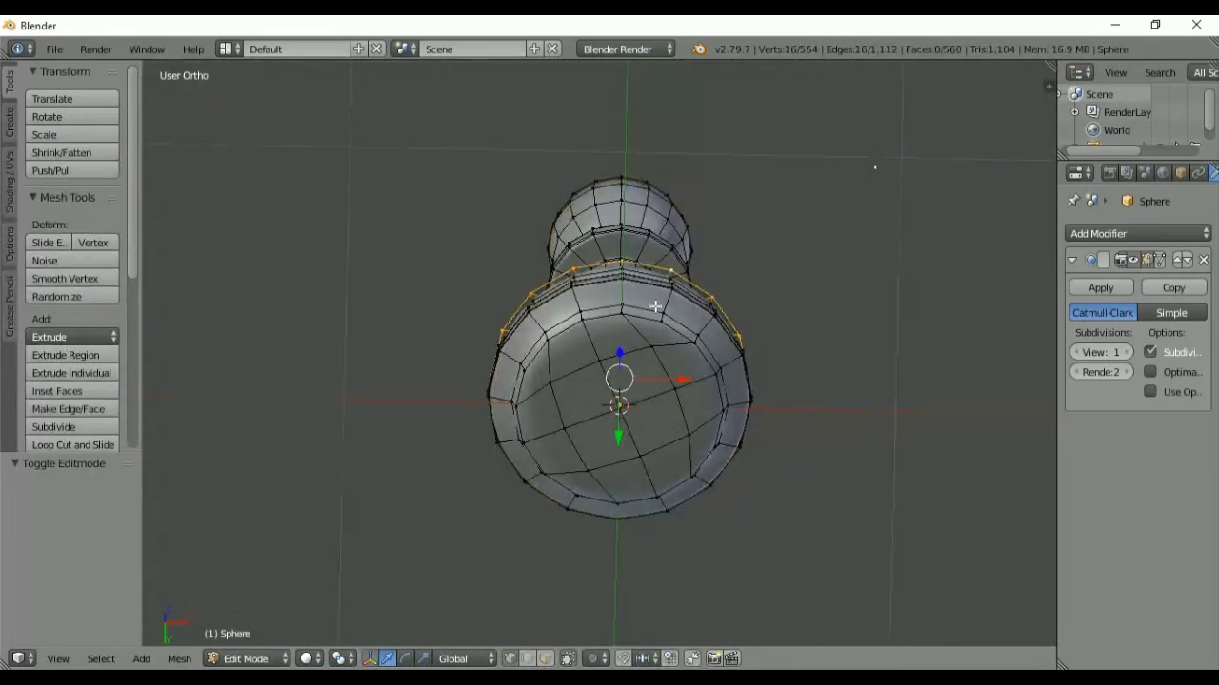
right_click(656, 307, "alt")
right_click(679, 332, "alt")
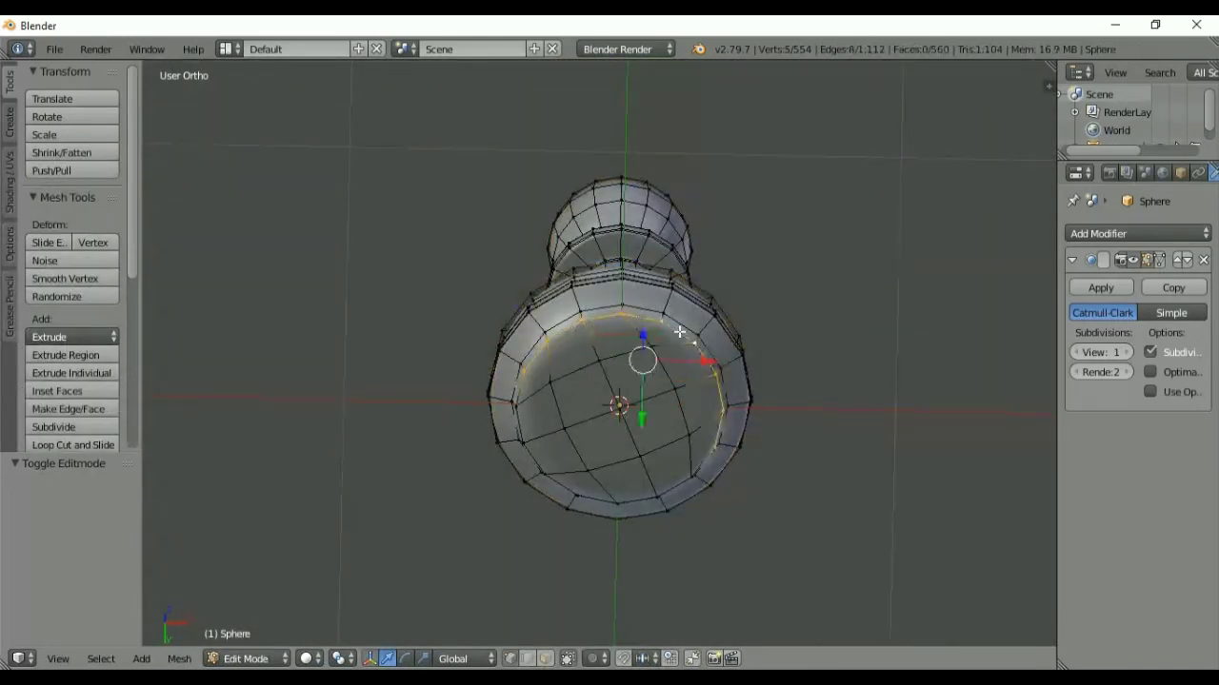
right_click(675, 483, "alt+shift")
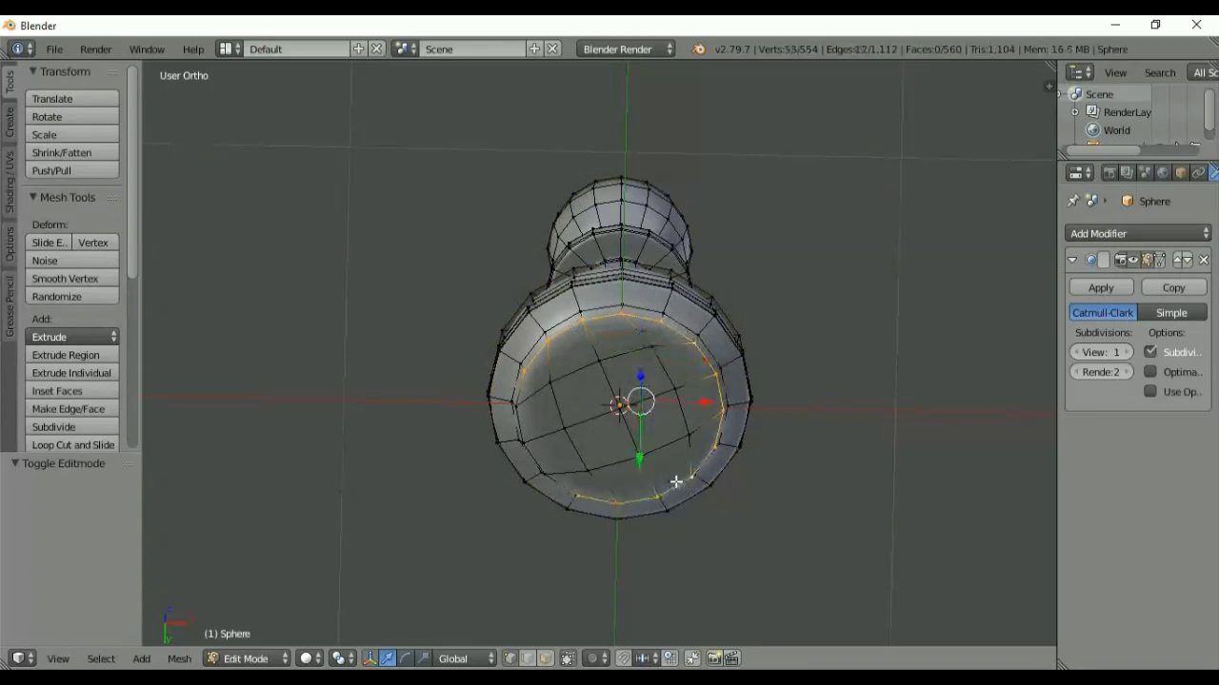
right_click(536, 453, "alt")
middle_click_drag(536, 454, 558, 610)
key("ctrl+b")
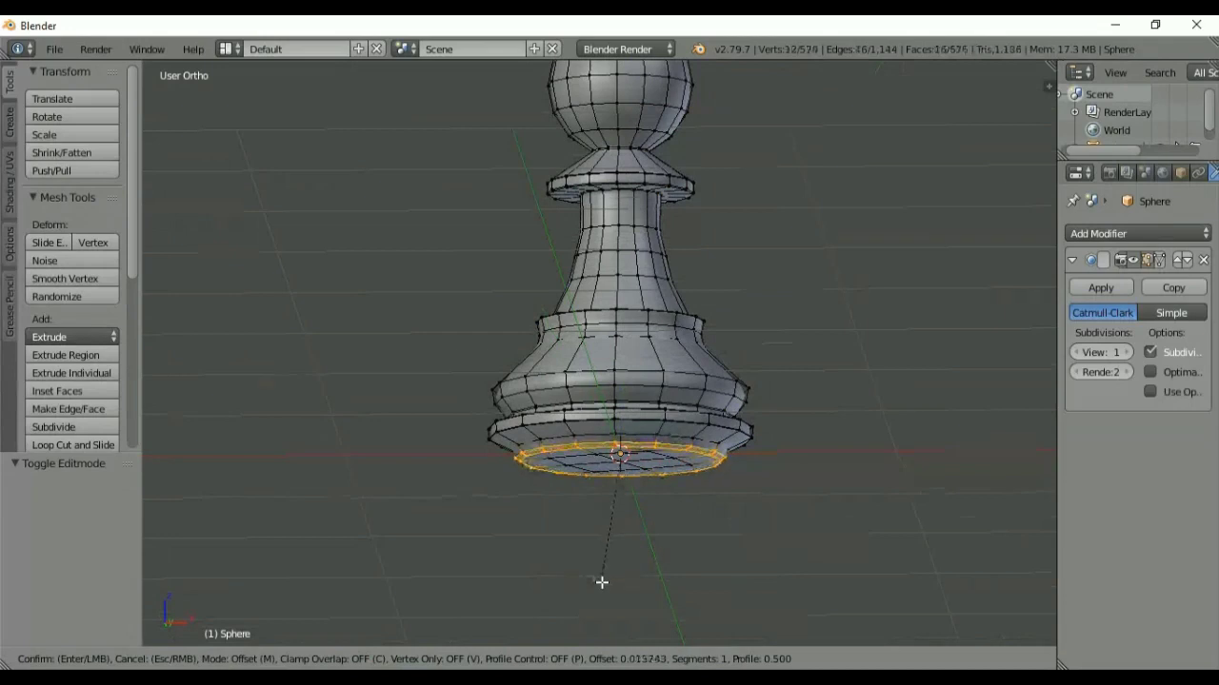
left_click(602, 579)
key("z")
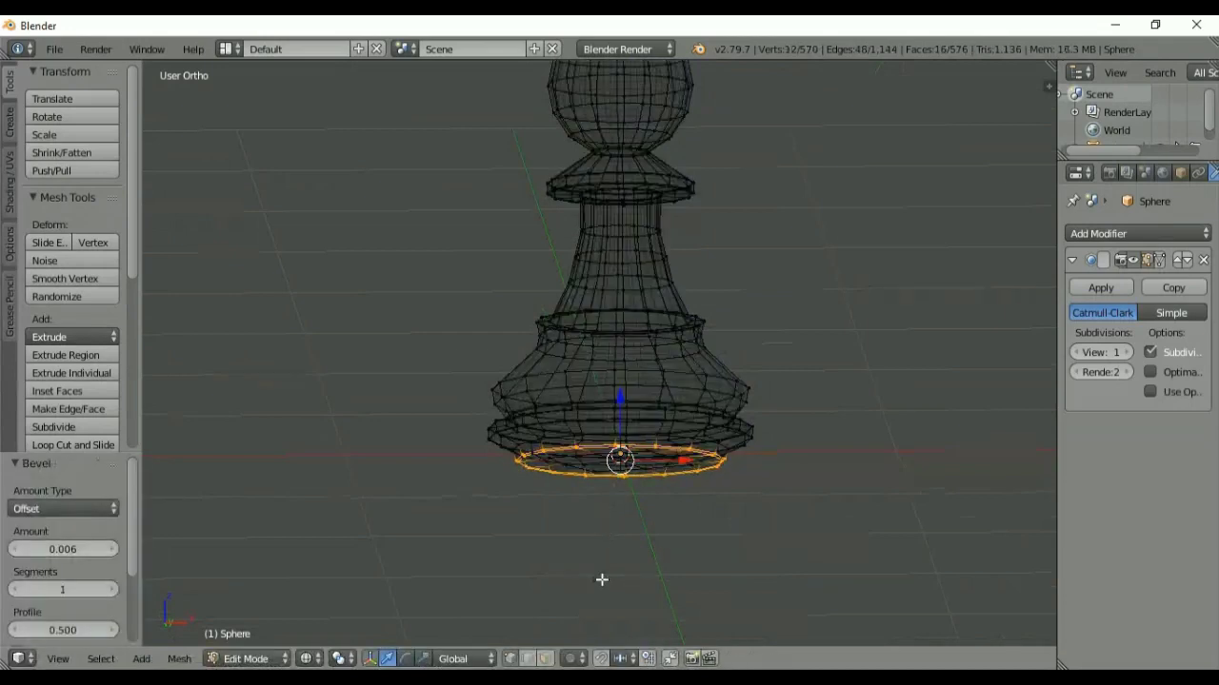
- Inspect the smoothed pawn in Object Mode from several angles and compare it with the reference in front view
key("Tab")
key("z")
middle_click_drag(675, 514, 729, 500)
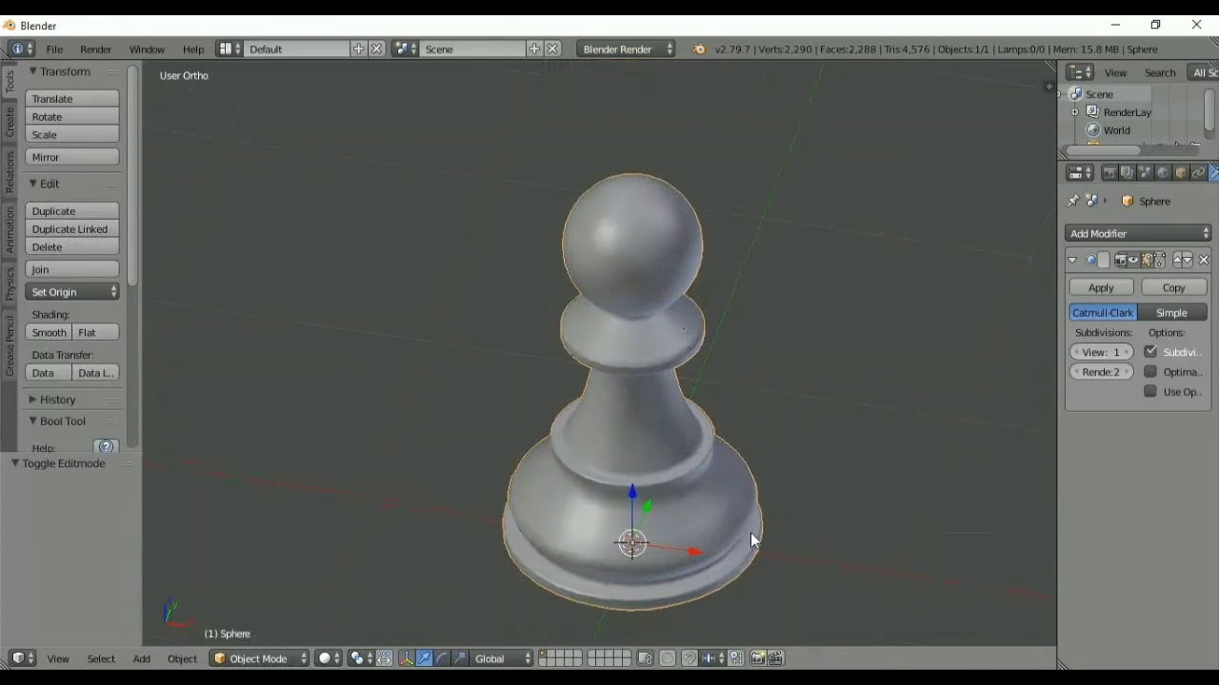
scroll(715, 282, "up", 4)
middle_click_drag(707, 337, 744, 332)
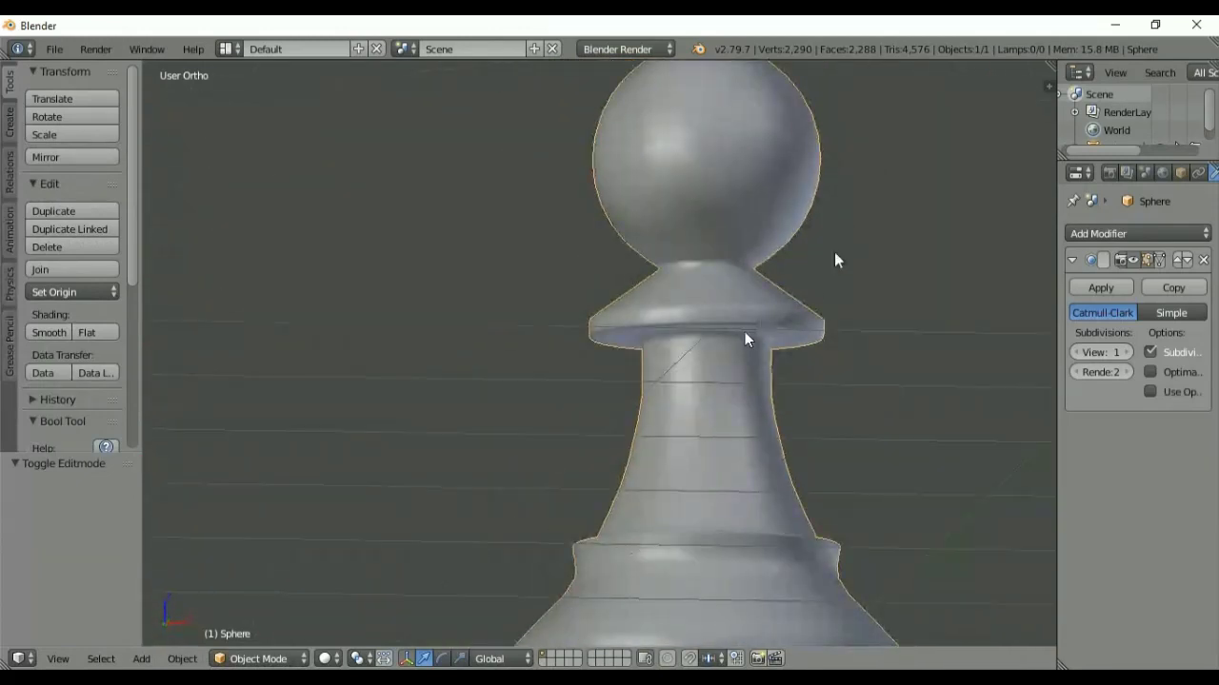
middle_click_drag(835, 253, 758, 429, "ctrl")
key("KP_1")
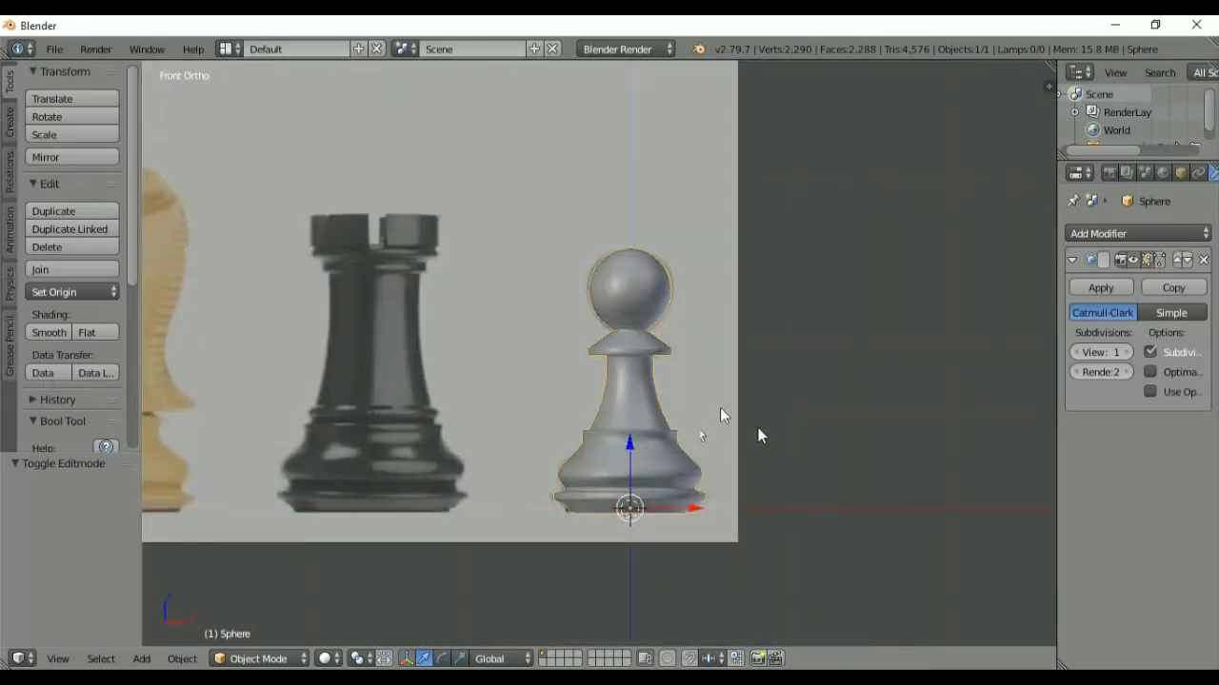
- Set the background image's X offset to -2.75 so the reference rook is centred on the origin
key("n")
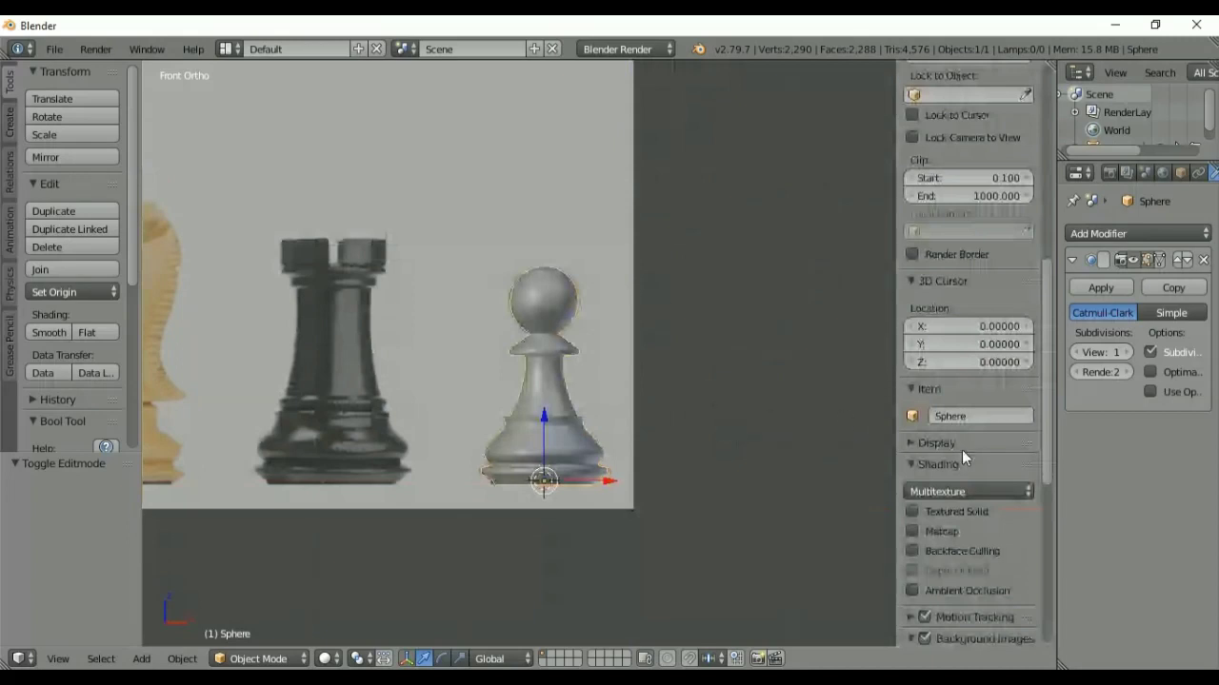
left_click_drag(1048, 401, 1043, 642)
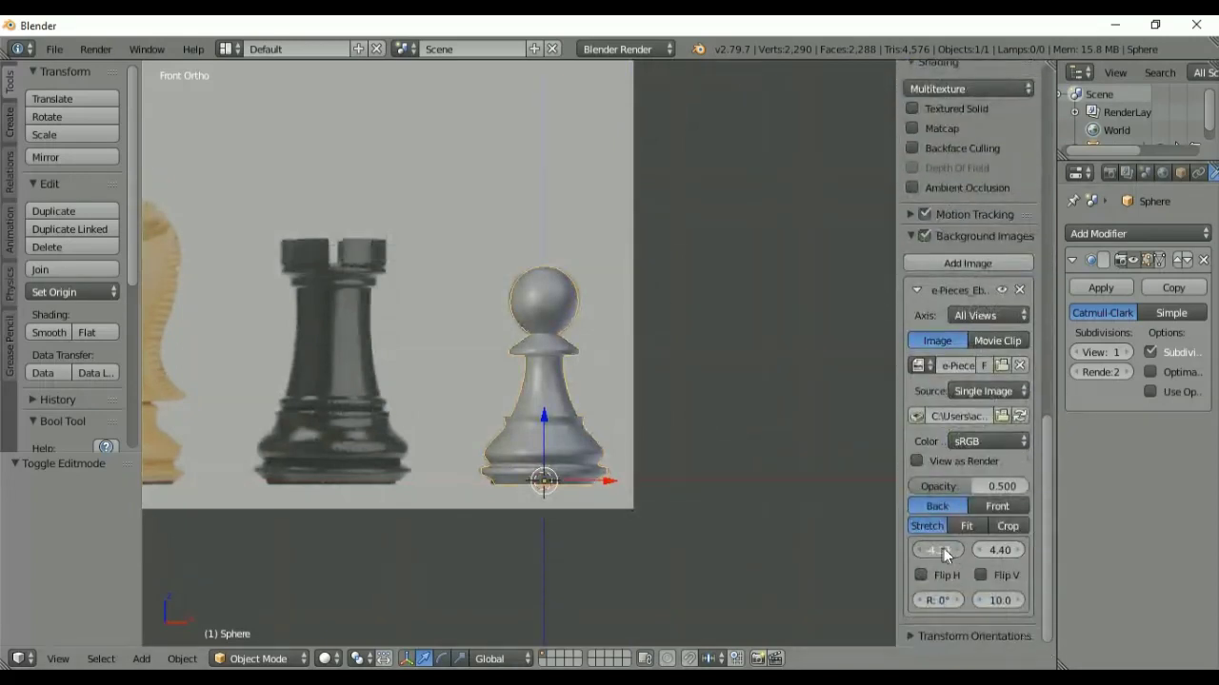
left_click_drag(943, 550, 961, 550)
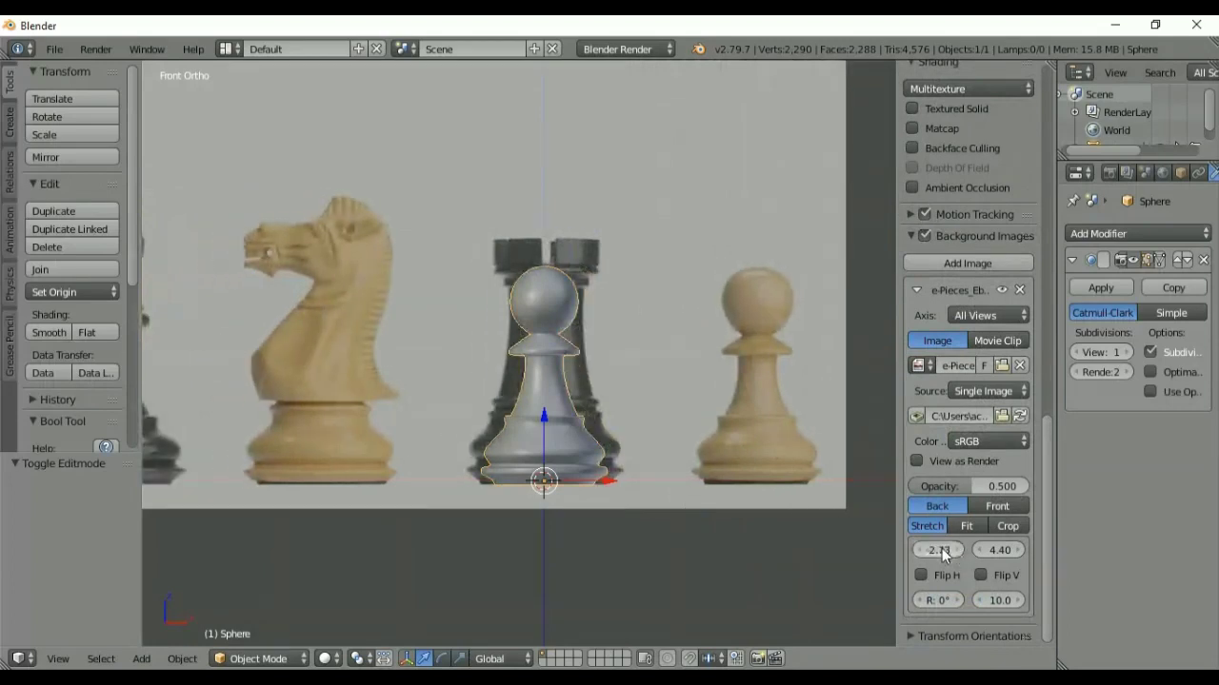
left_click(941, 549)
type("-2.70")
key("Return")
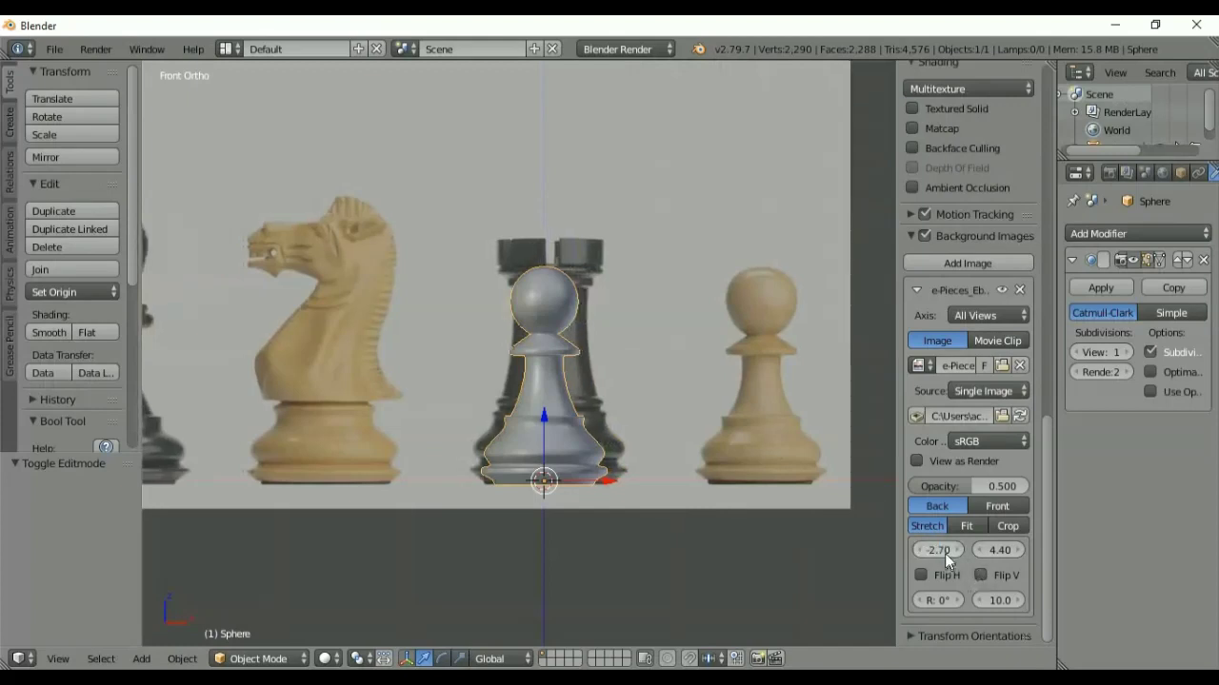
left_click(941, 550)
type("-2.75")
key("Return")
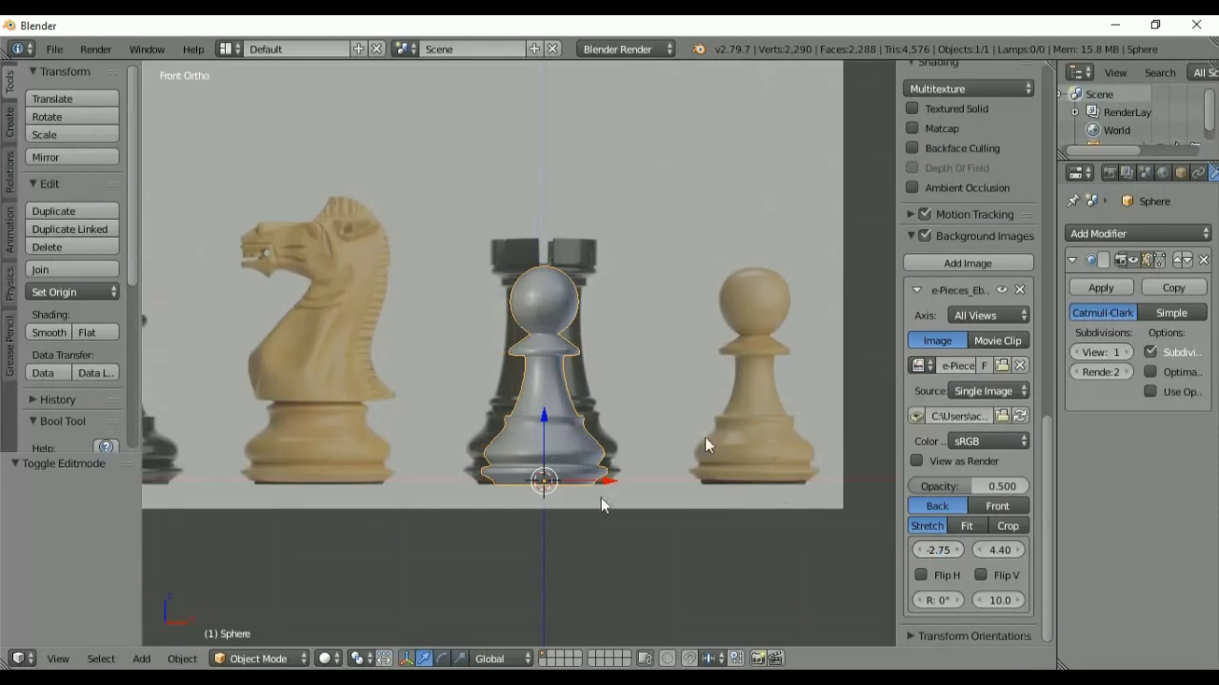
- Move the pawn about 1.583 along X onto the pawn in the reference image
left_click_drag(617, 481, 817, 499)
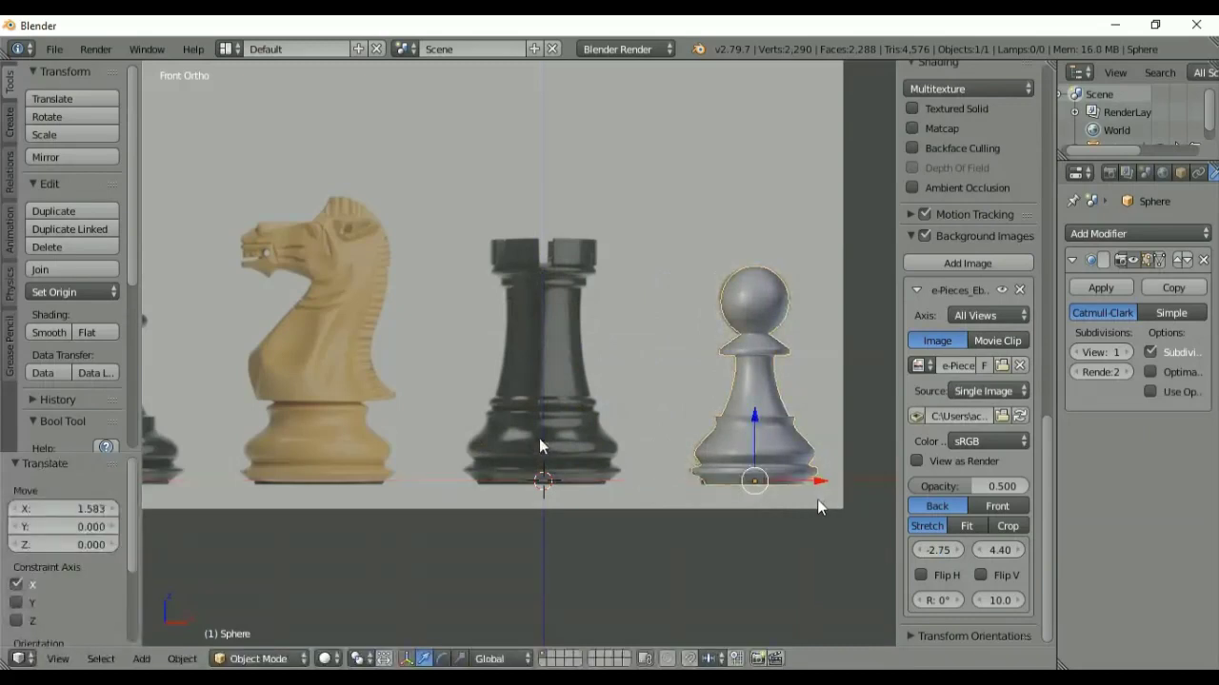
key("shift+a")
mouse_move(535, 393)
- Select the pawn's base in Edit Mode by growing the selection from the underside up to the upper ledge
key("Tab")
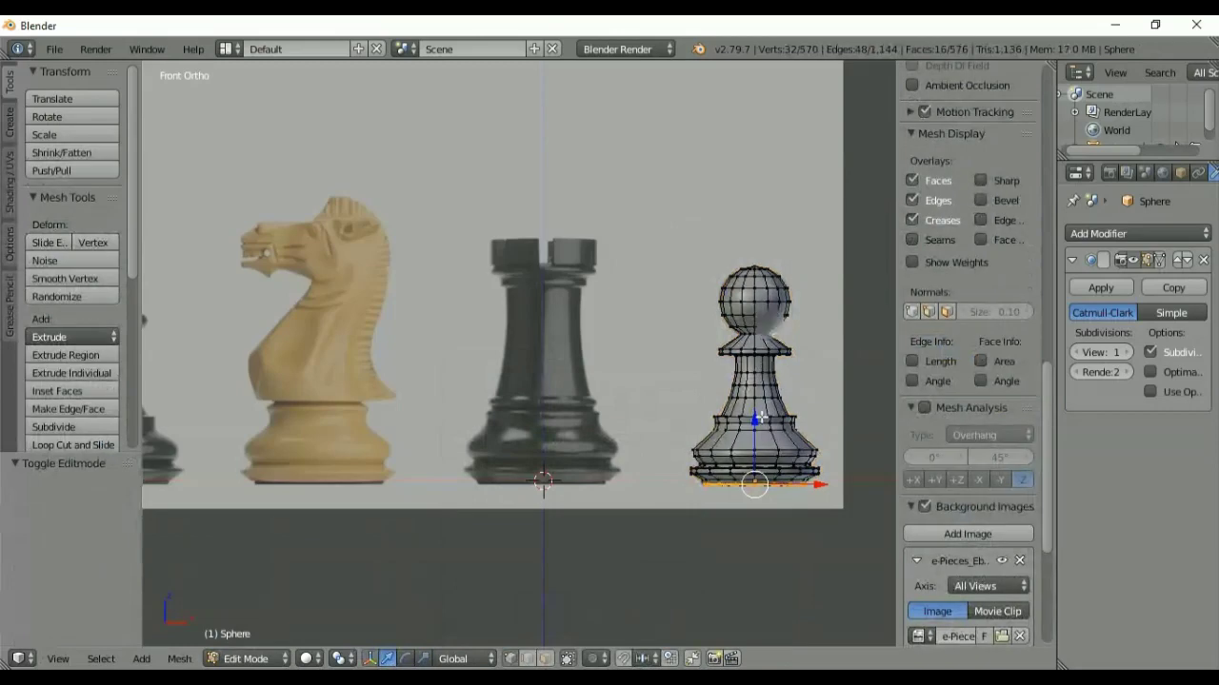
middle_click_drag(765, 479, 759, 375)
right_click(750, 393)
key("ctrl+KP_Add")
key("ctrl+KP_Add")
key("ctrl+KP_Add")
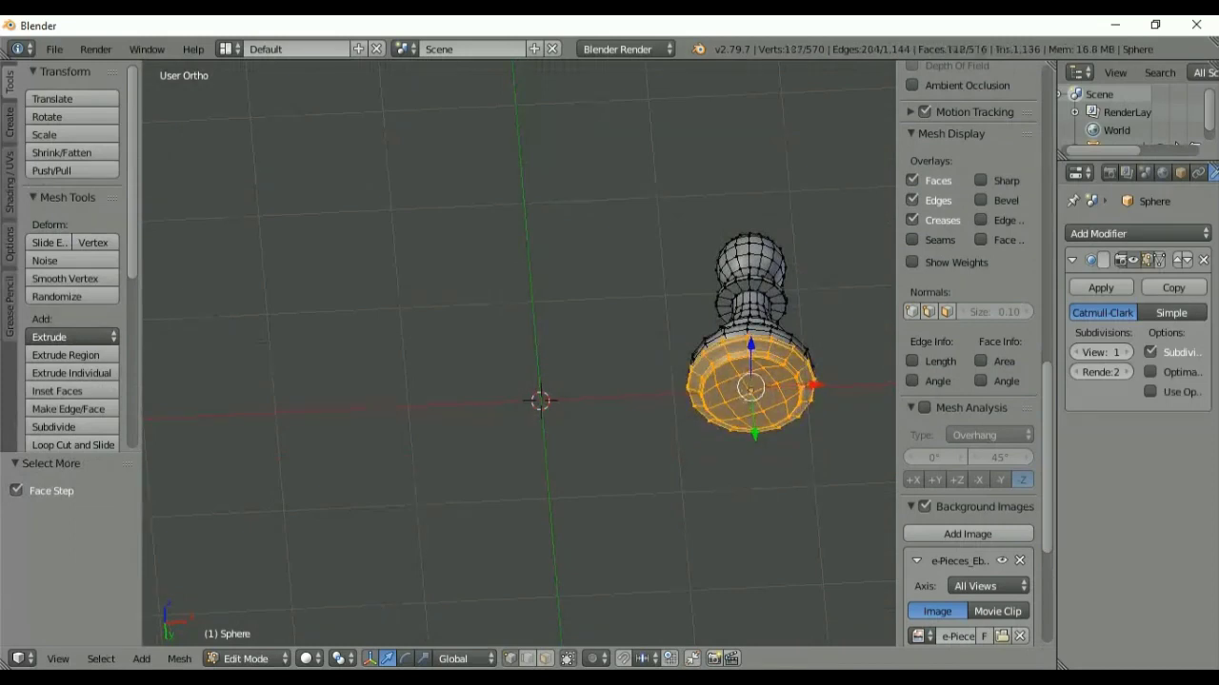
key("ctrl+KP_Add")
key("ctrl+KP_Add")
key("ctrl+KP_Add")
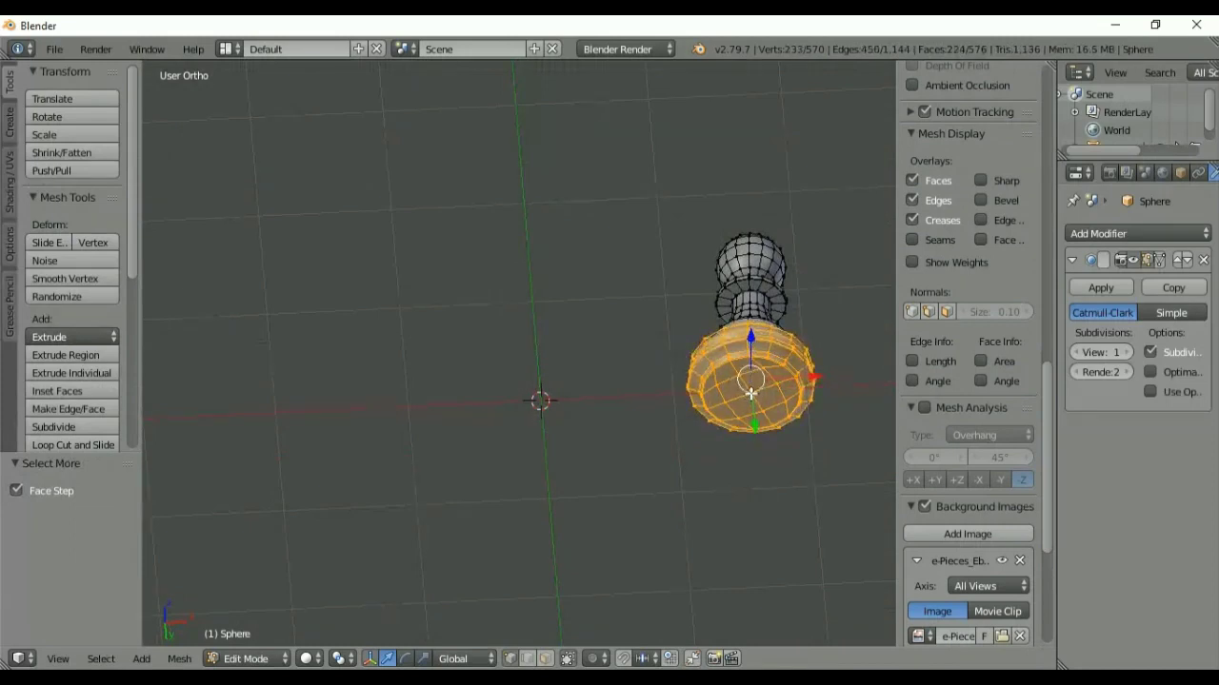
key("KP_1")
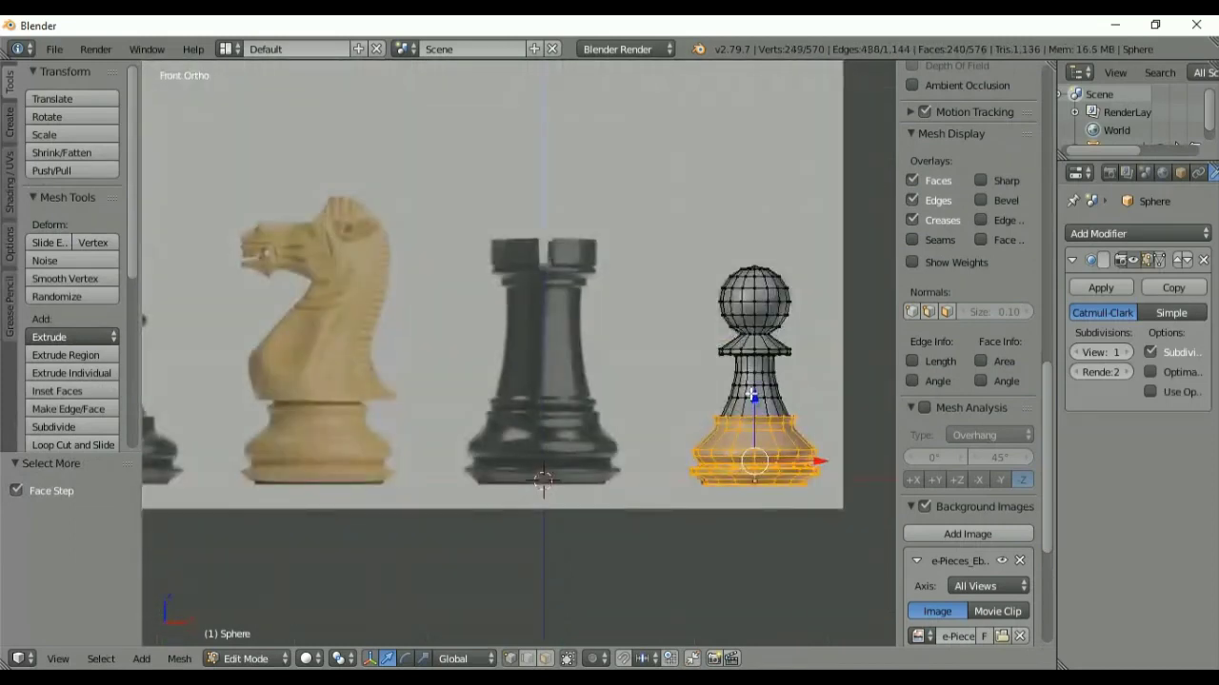
key("ctrl+KP_Add")
key("ctrl+KP_Add")
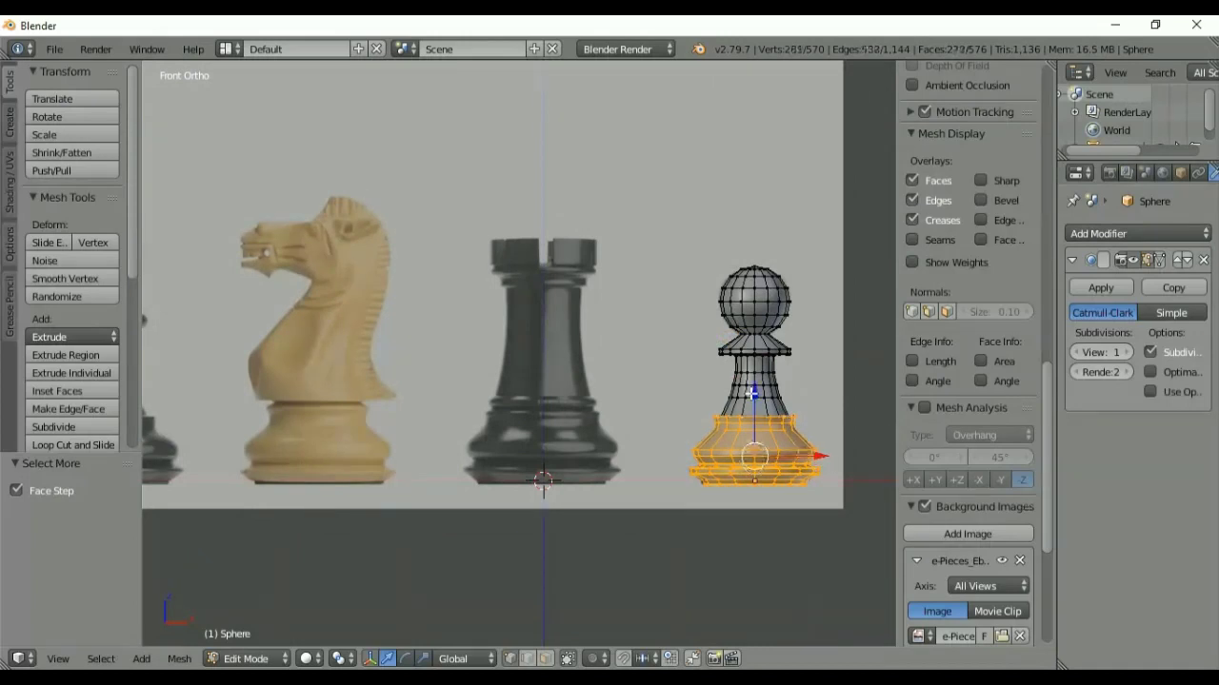
- Duplicate the selected base and move the copy about -1.59 along X onto the reference rook
scroll(968, 381, "down", 3)
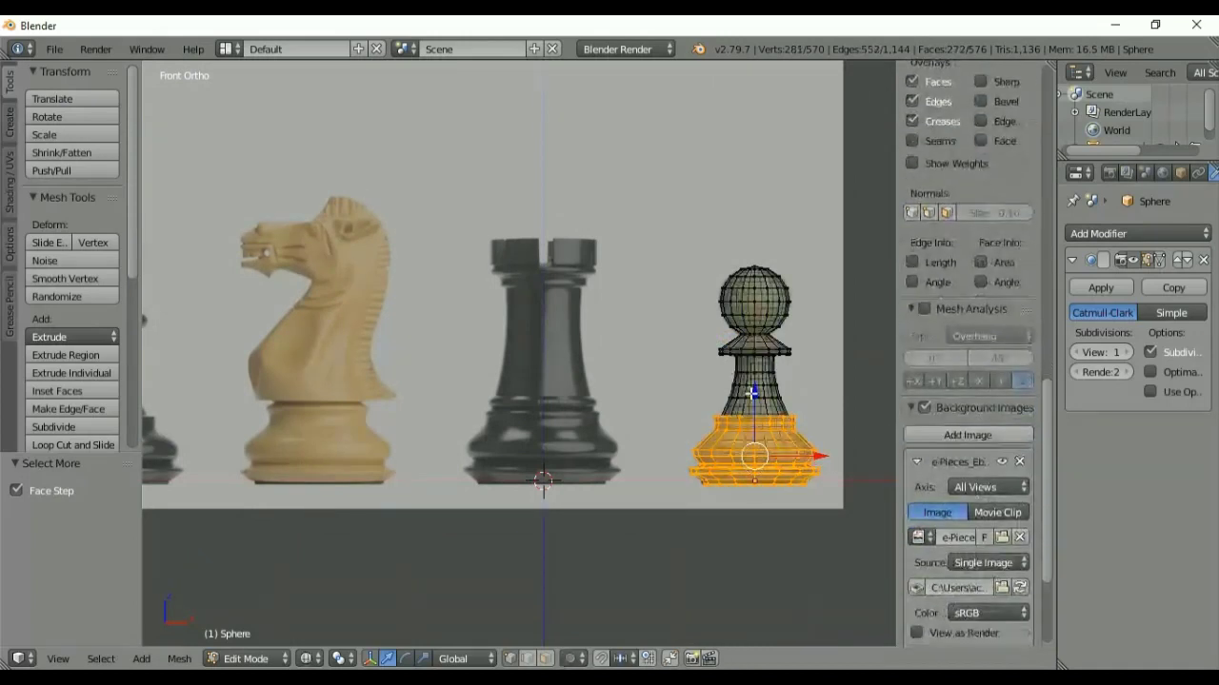
key("e")
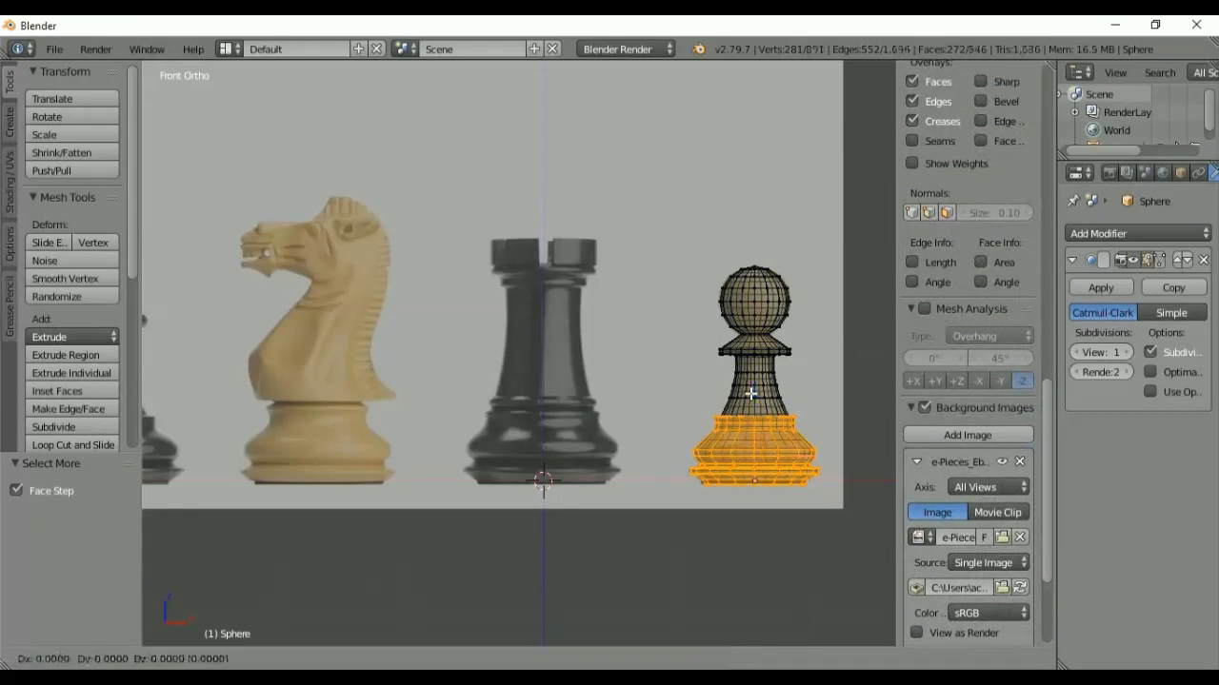
key("x")
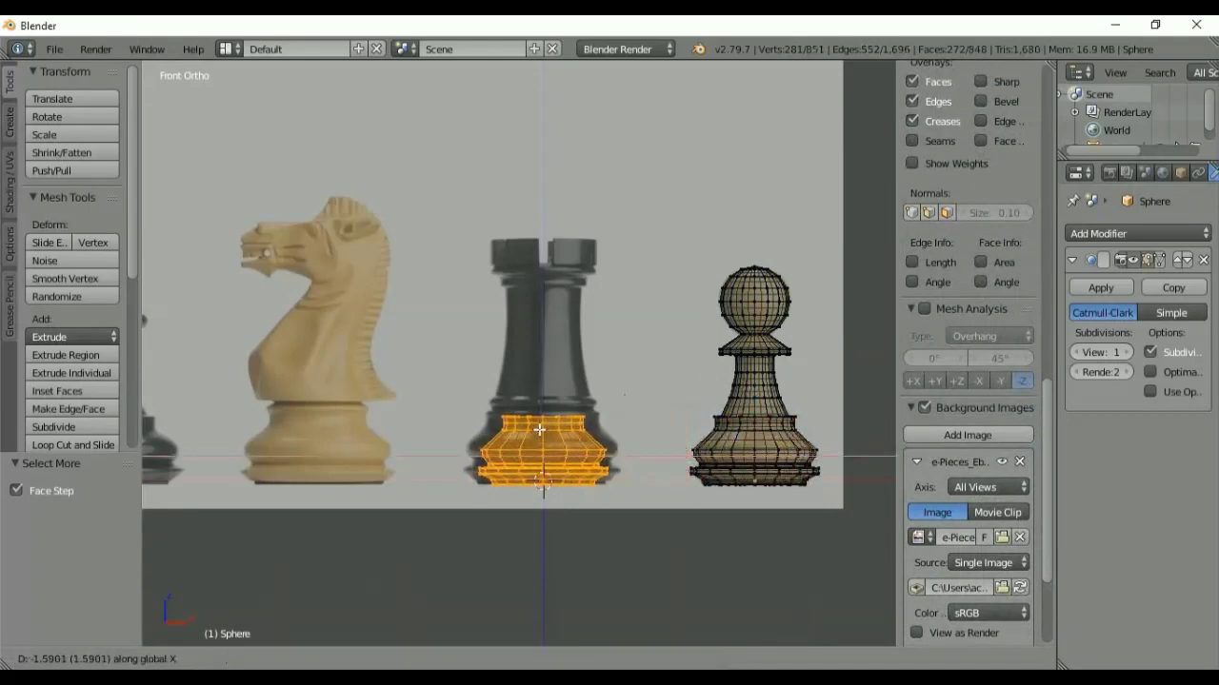
left_click(540, 431)
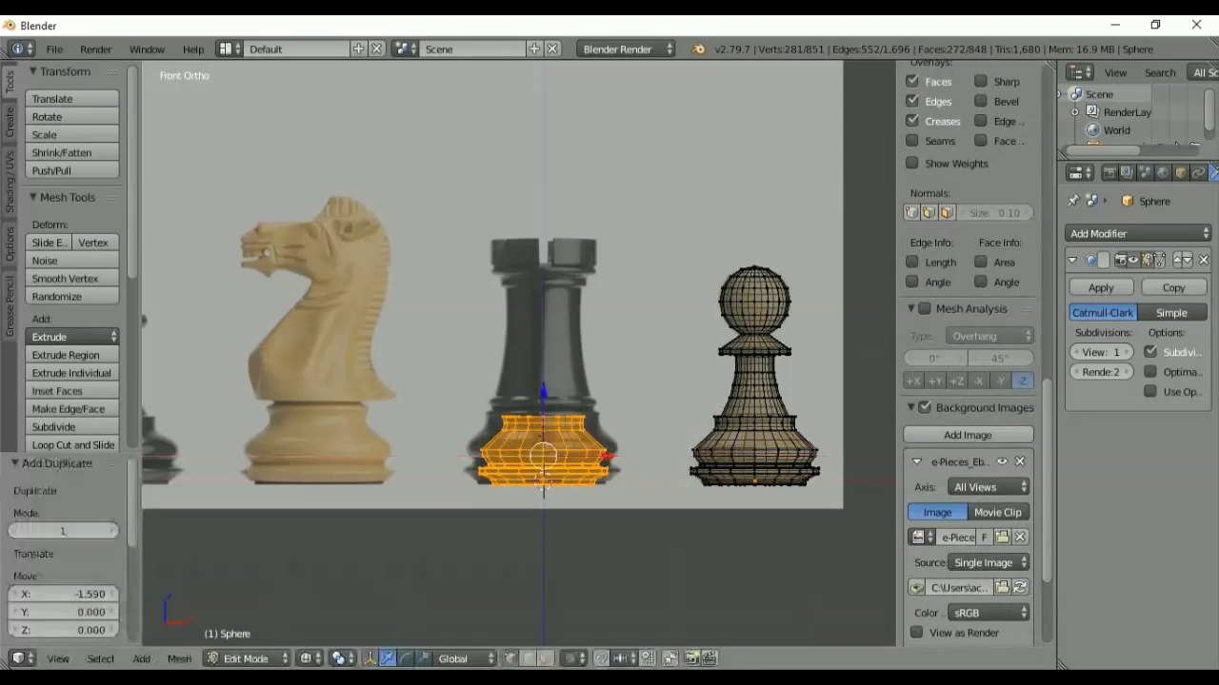
- Separate the duplicated base into its own object and deselect everything in Object Mode
key("Tab")
key("Tab")
key("p")
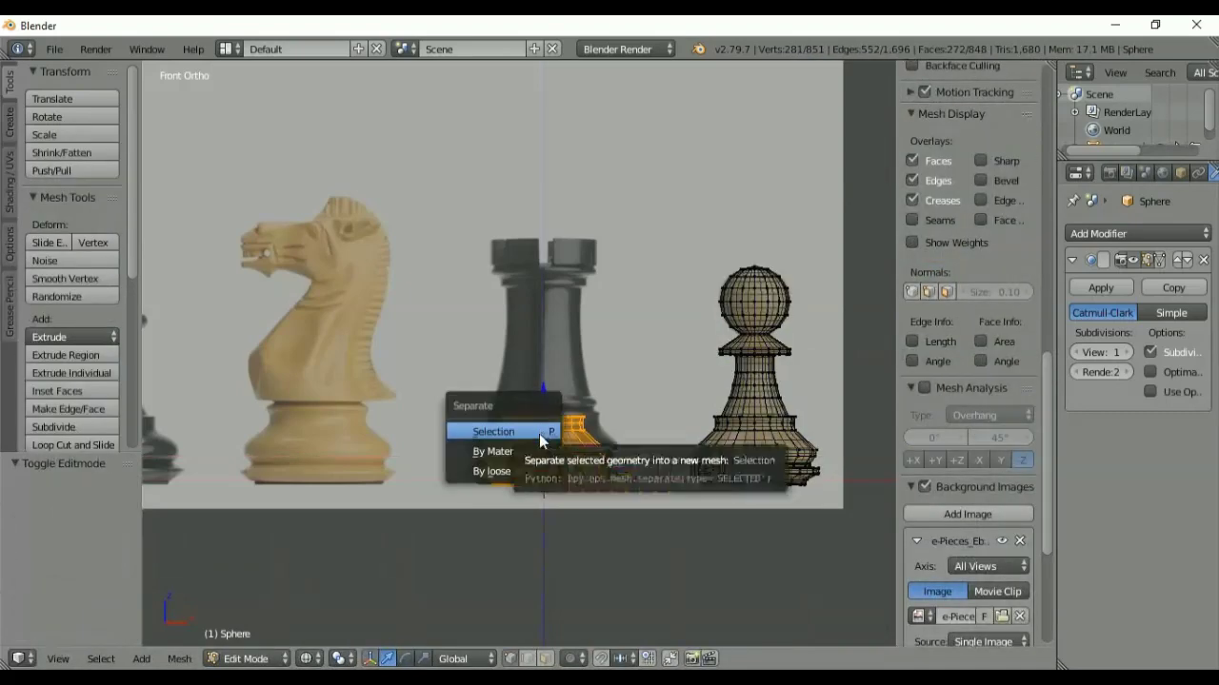
left_click(530, 435)
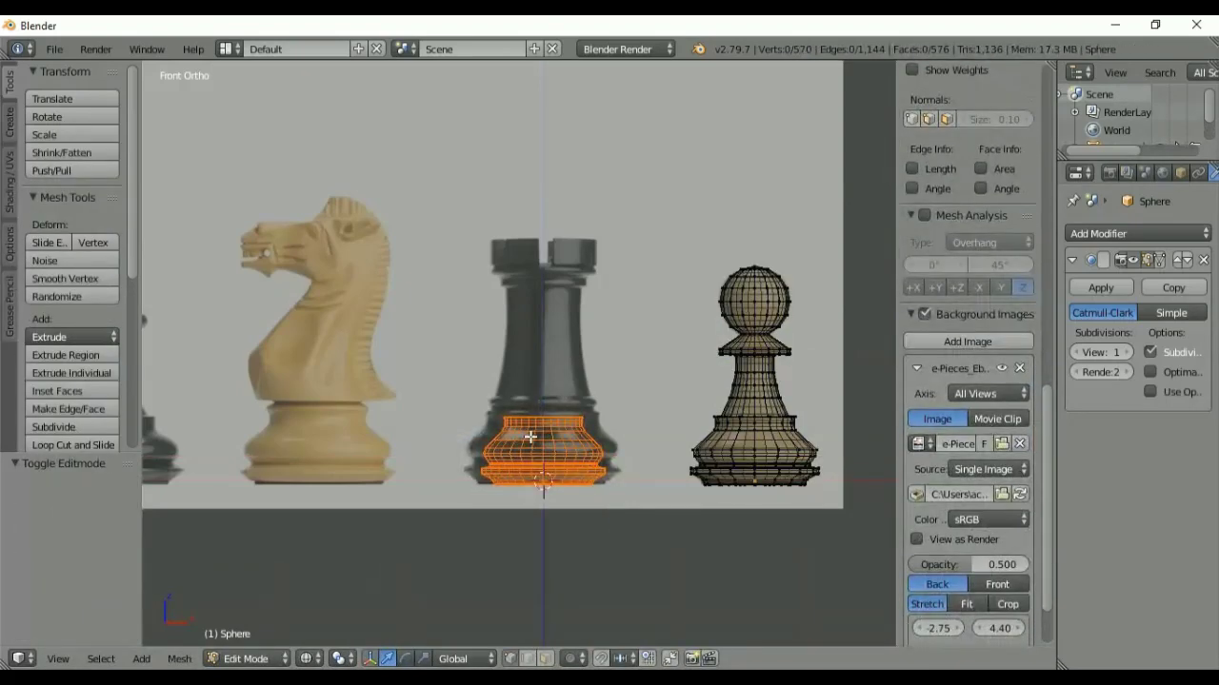
key("Tab")
key("a")
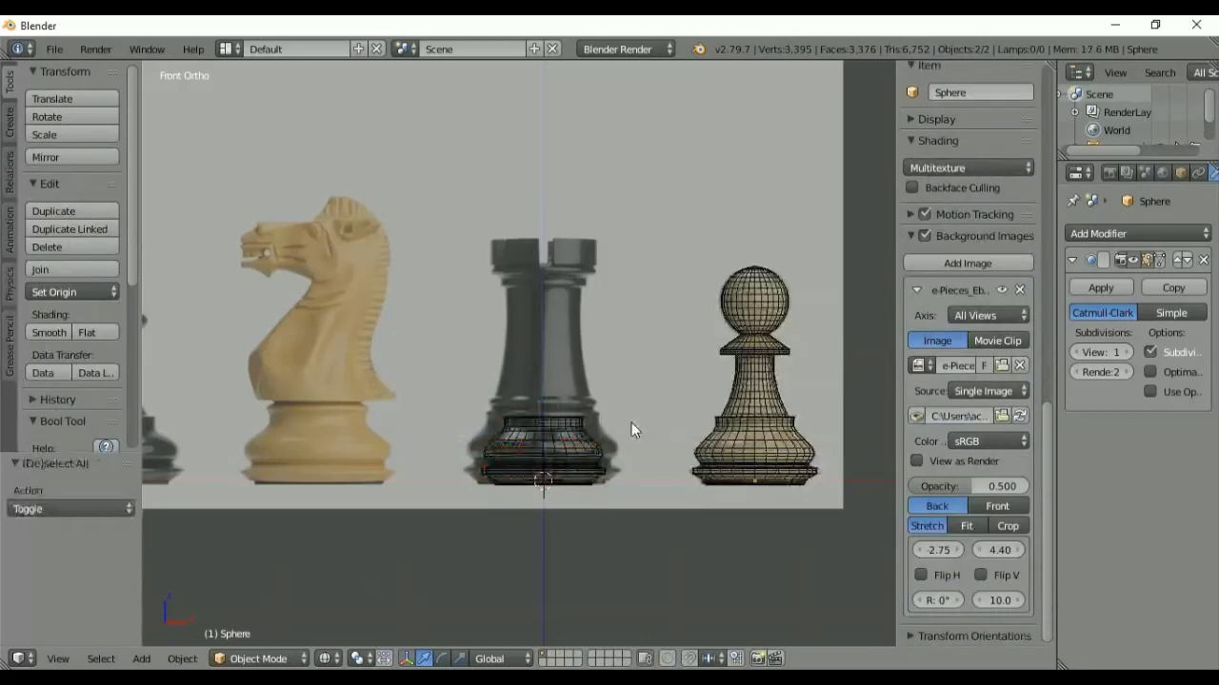
- Select the separated base in solid shading and set its origin to its geometry
key("z")
right_click(559, 464)
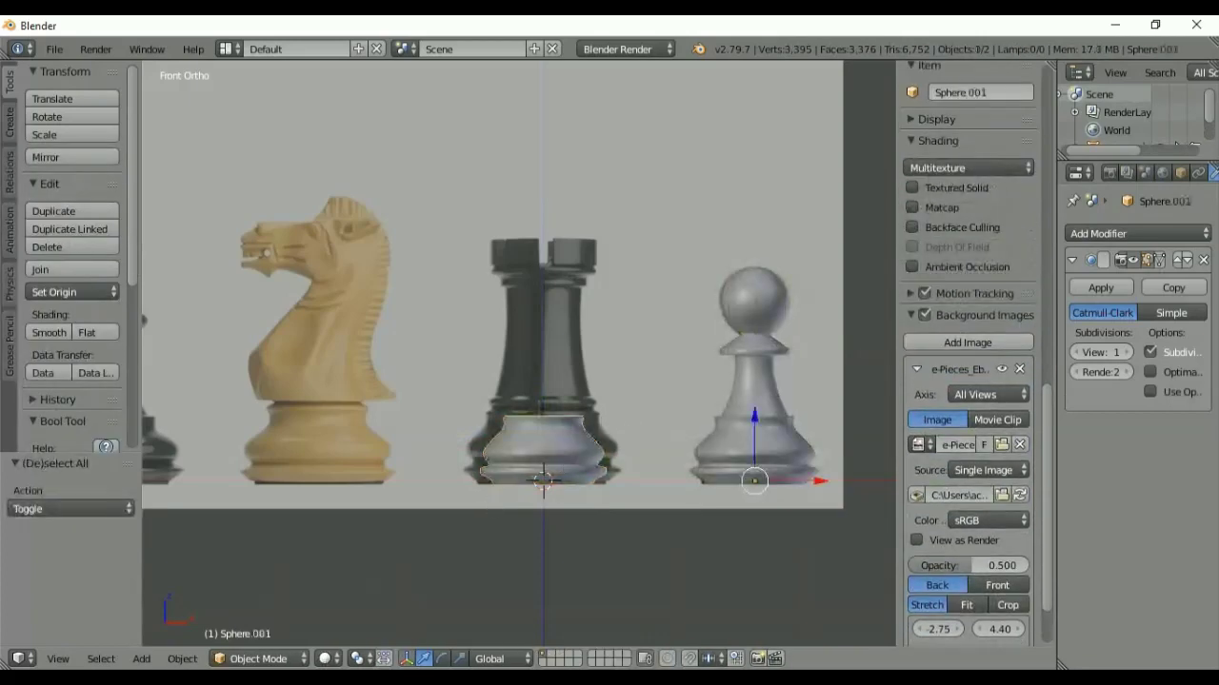
left_click(72, 291)
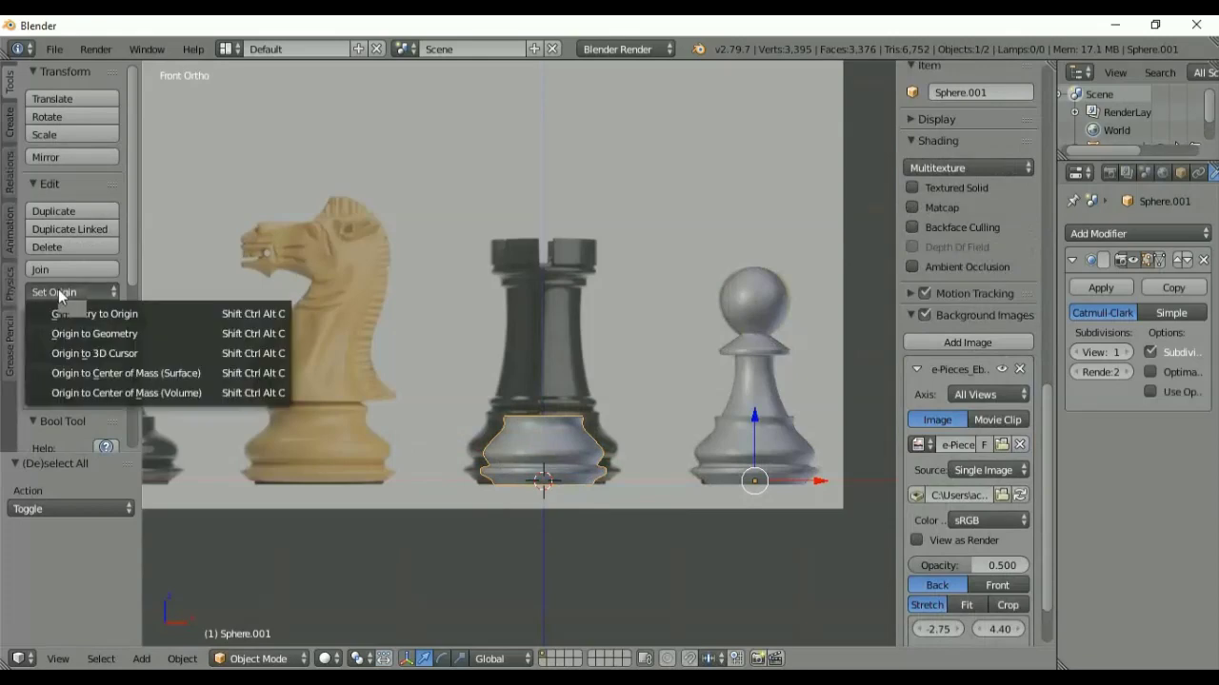
left_click(83, 333)
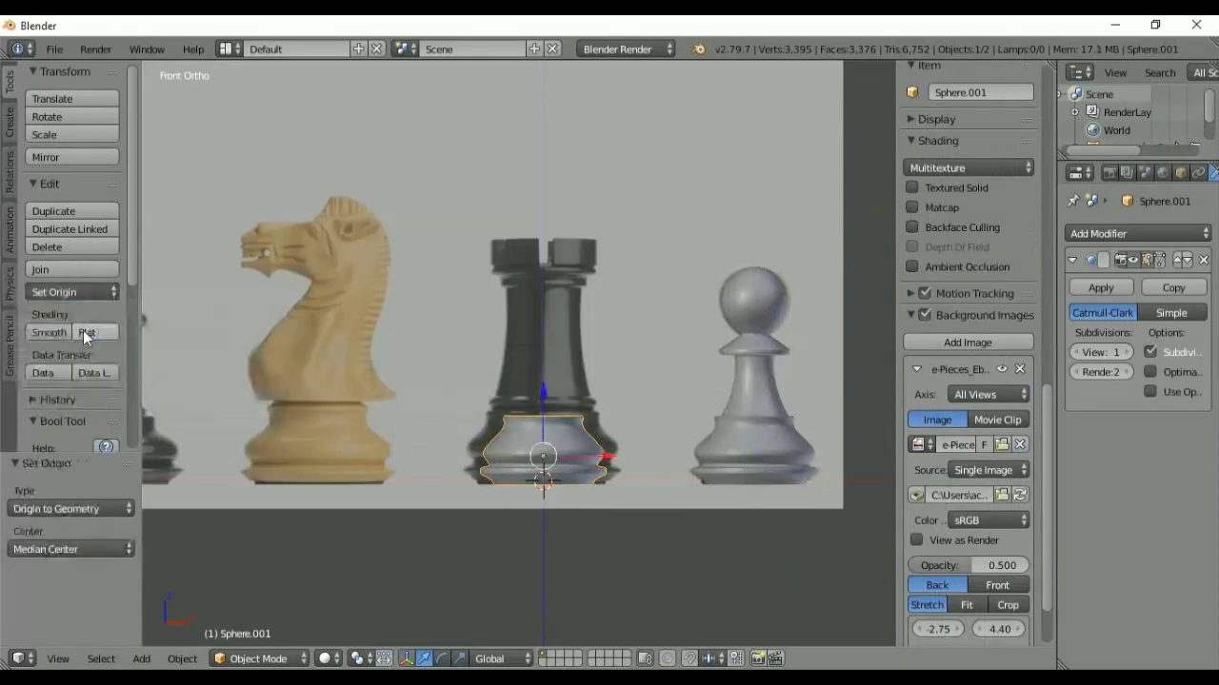
- Select the whole copied base in wireframe Edit Mode and scale it wider with Z locked to match the reference rook's base
key("t")
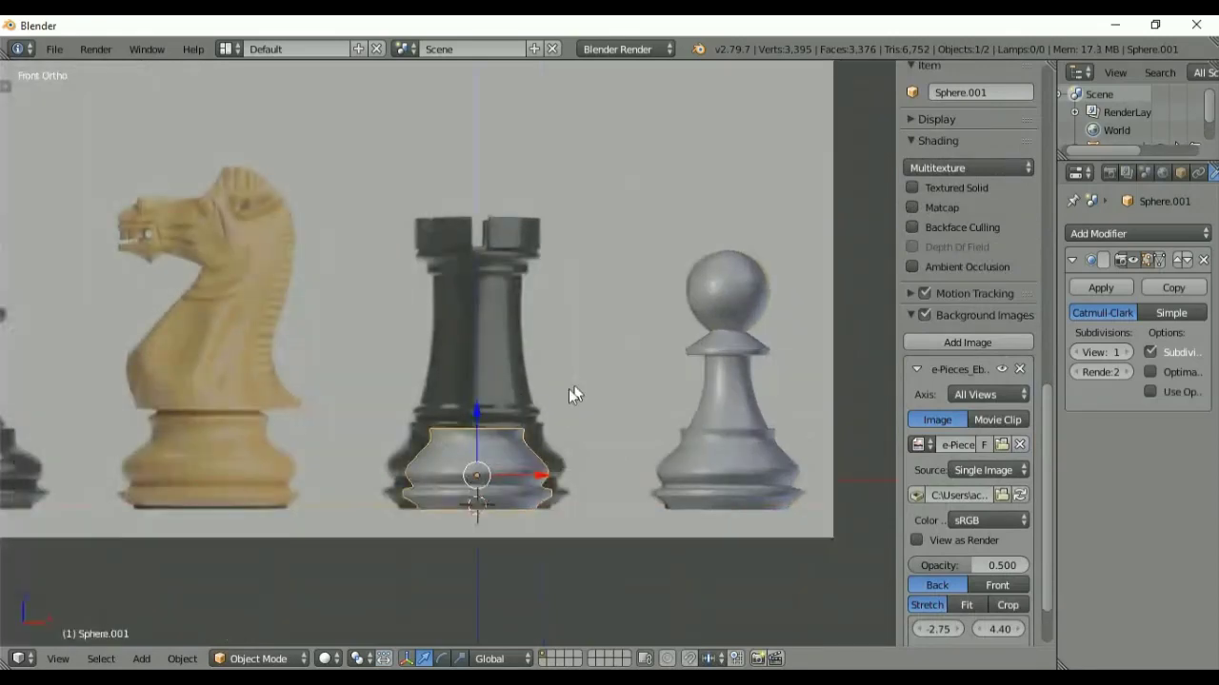
scroll(574, 385, "up", 6)
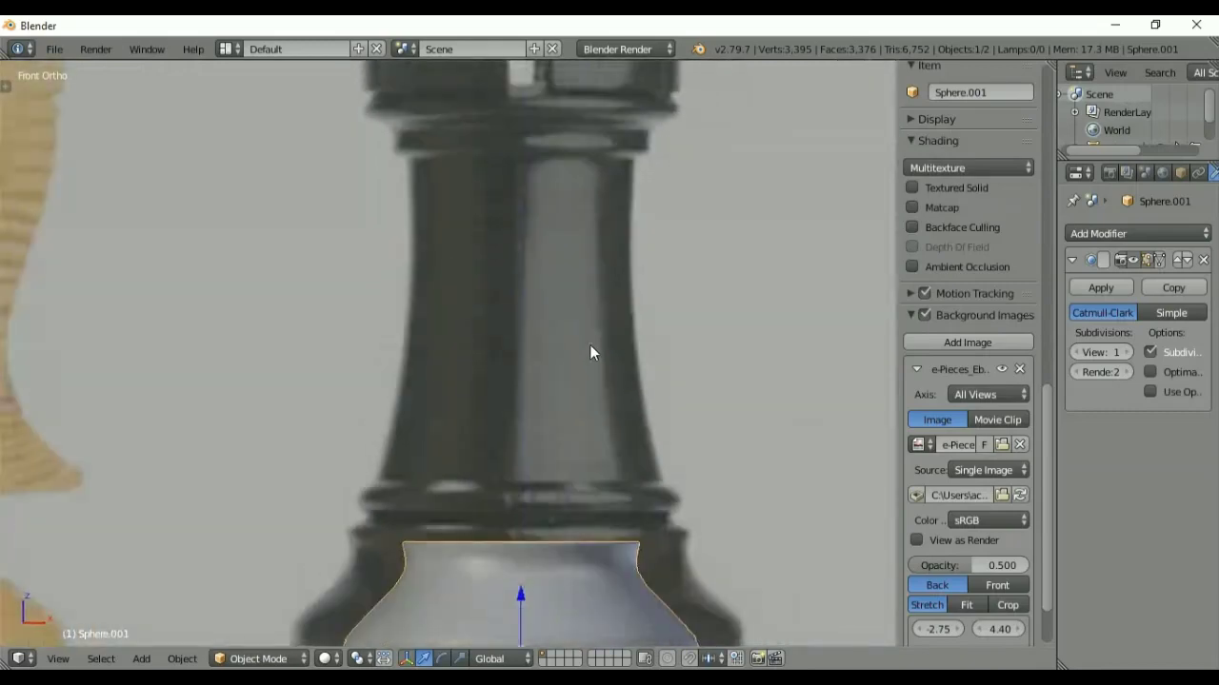
scroll(594, 208, "down", 4)
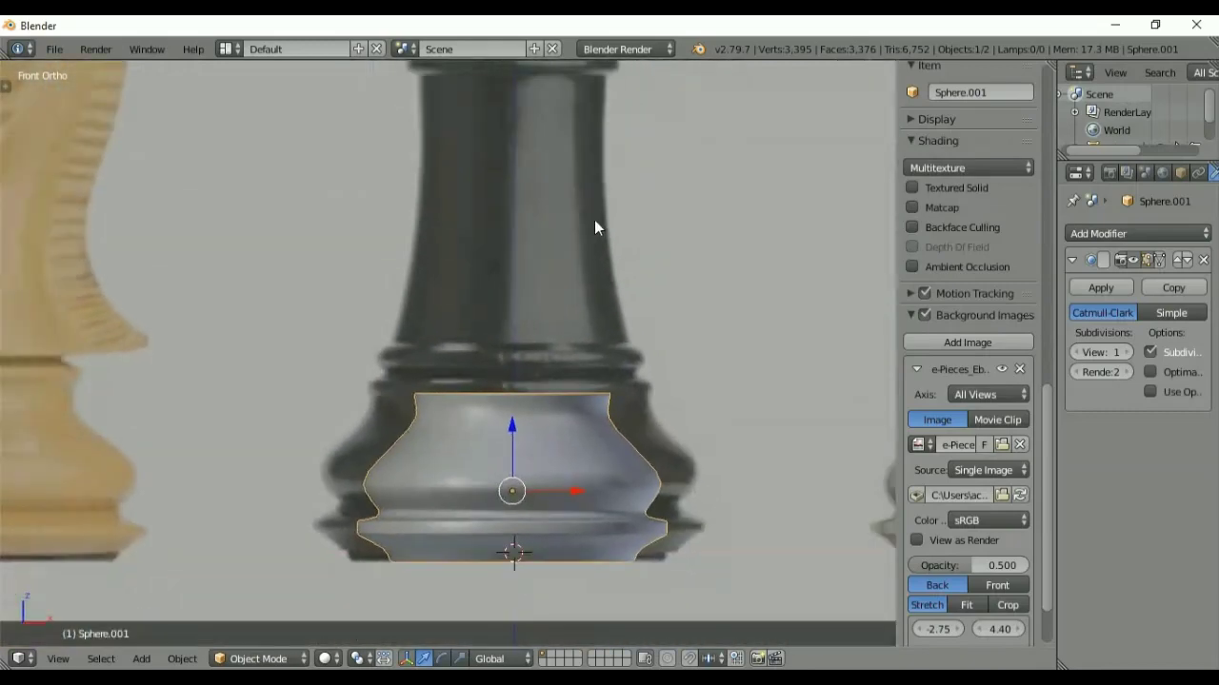
key("z")
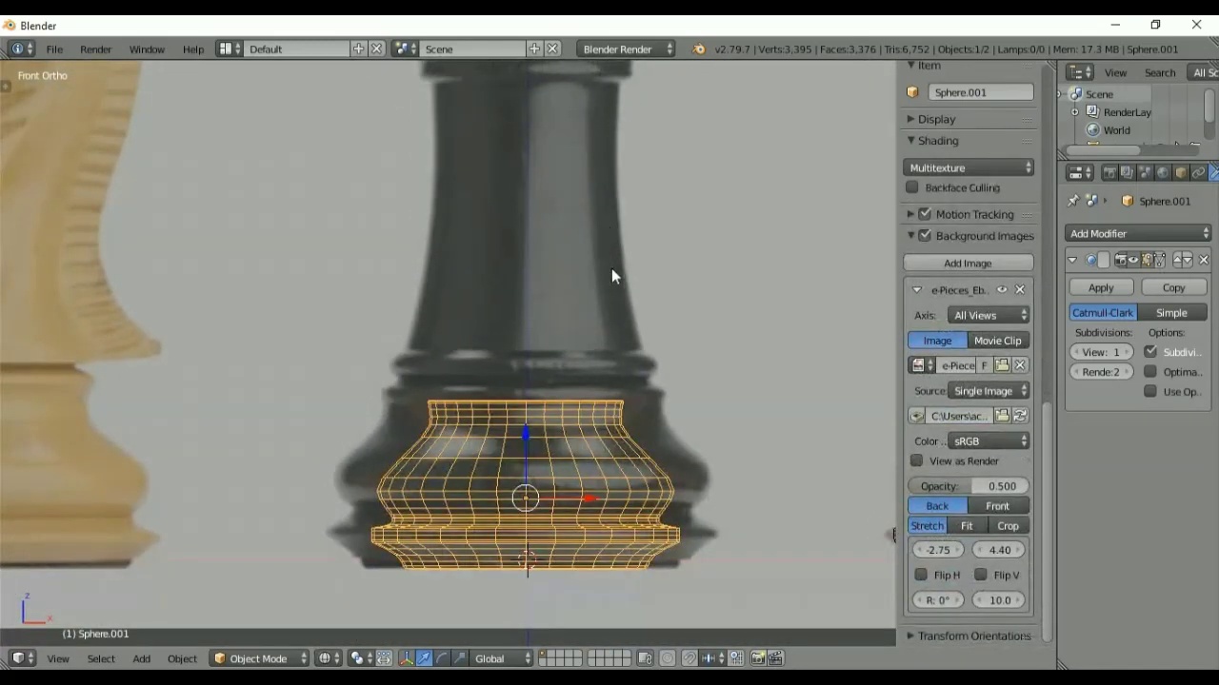
key("Tab")
key("a")
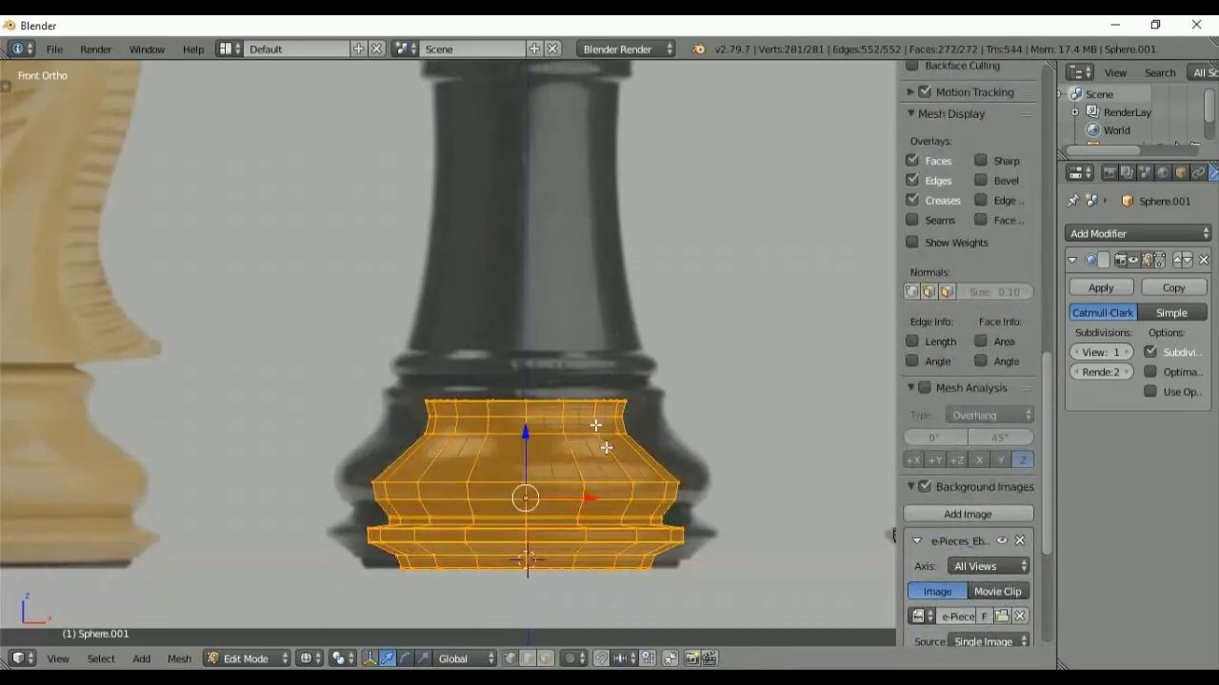
key("s")
key("shift+z")
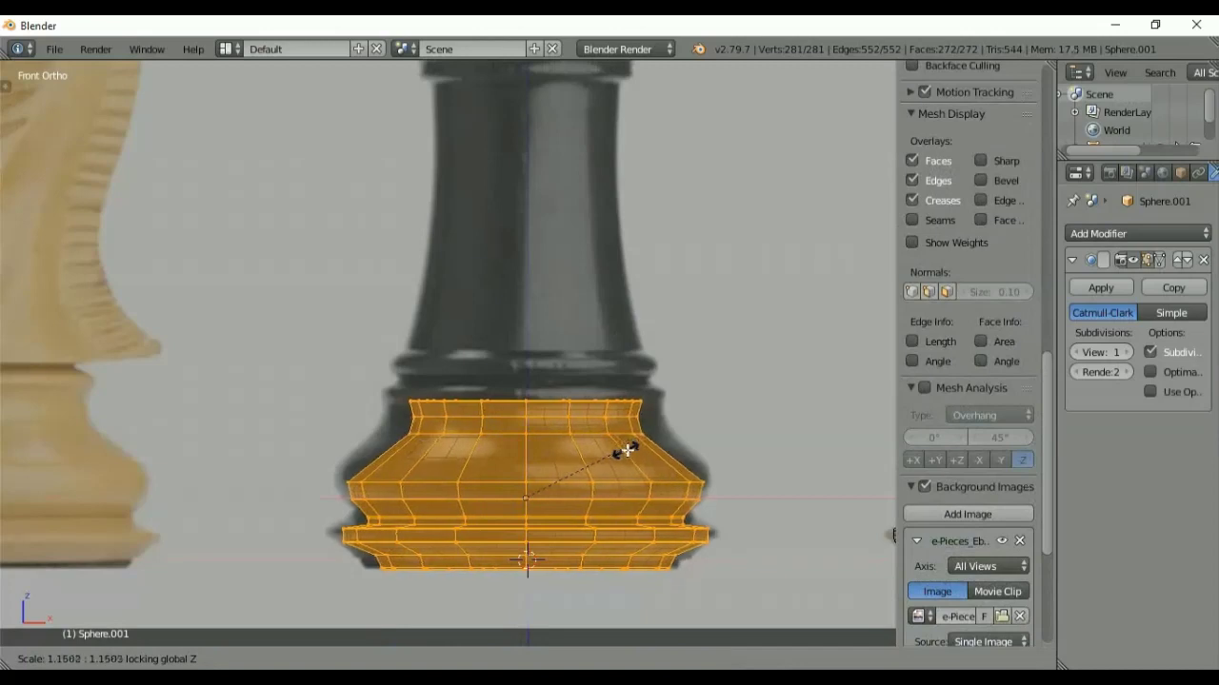
left_click(634, 450)
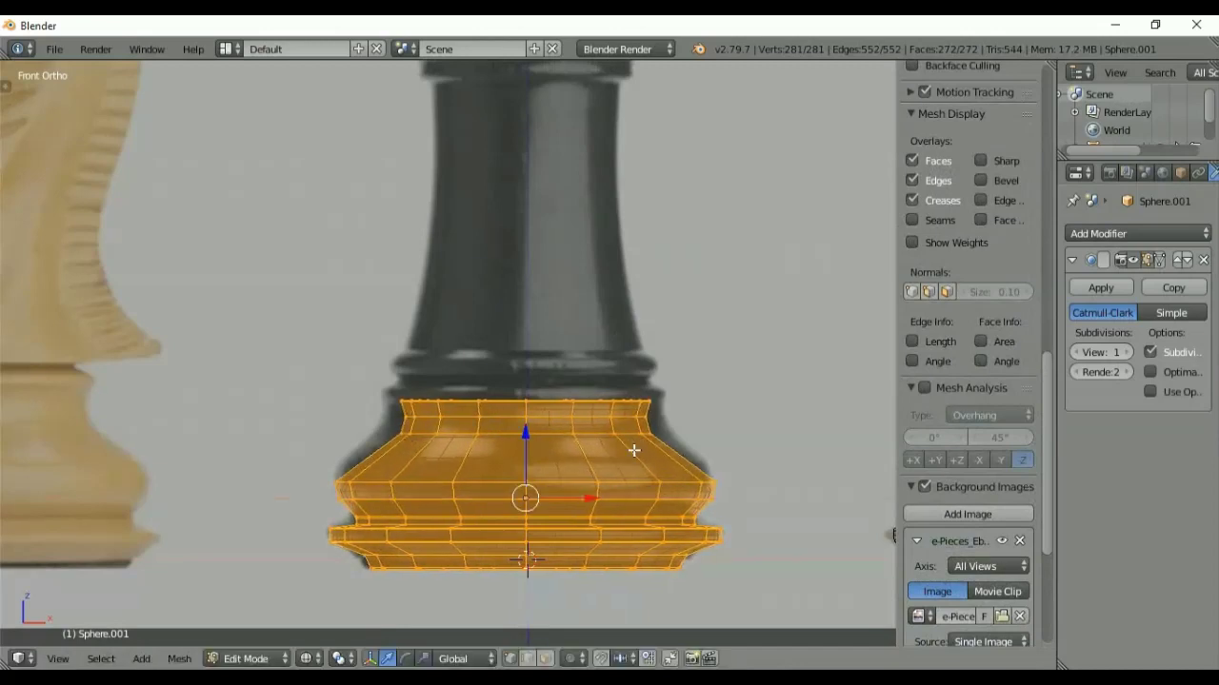
- Stretch the base by about 1.08 along Z and move it up about 0.014 to fit the reference
key("s")
key("z")
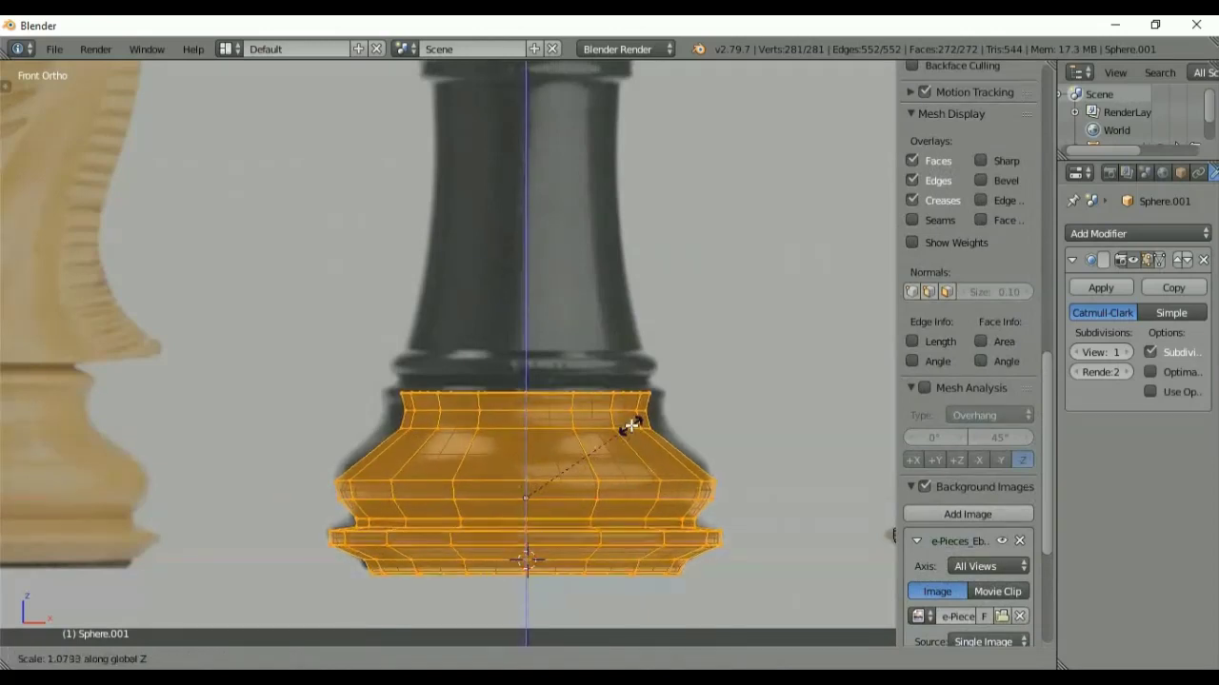
left_click(632, 424)
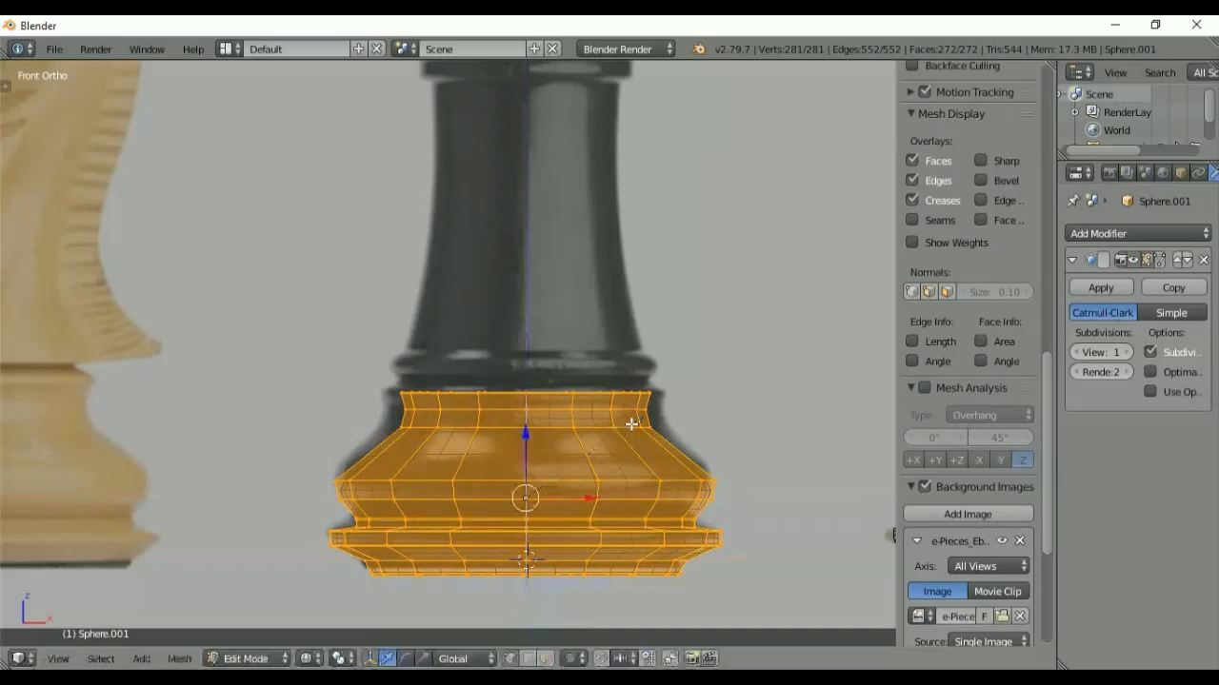
key("g")
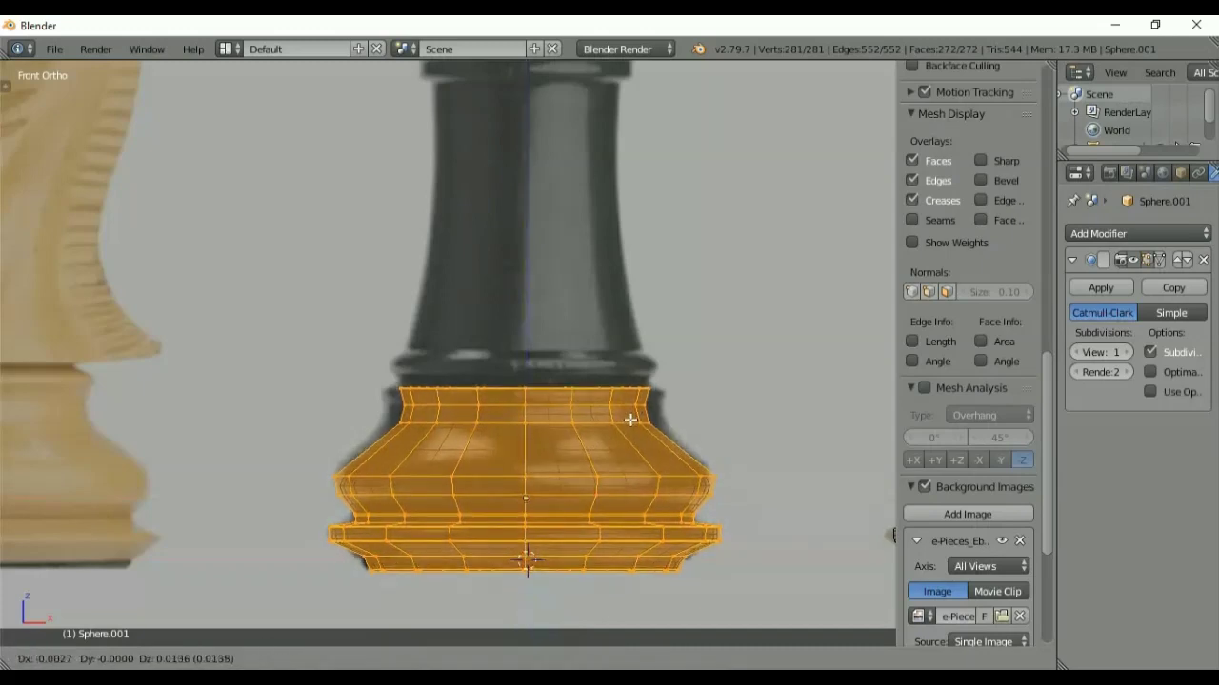
left_click(631, 420)
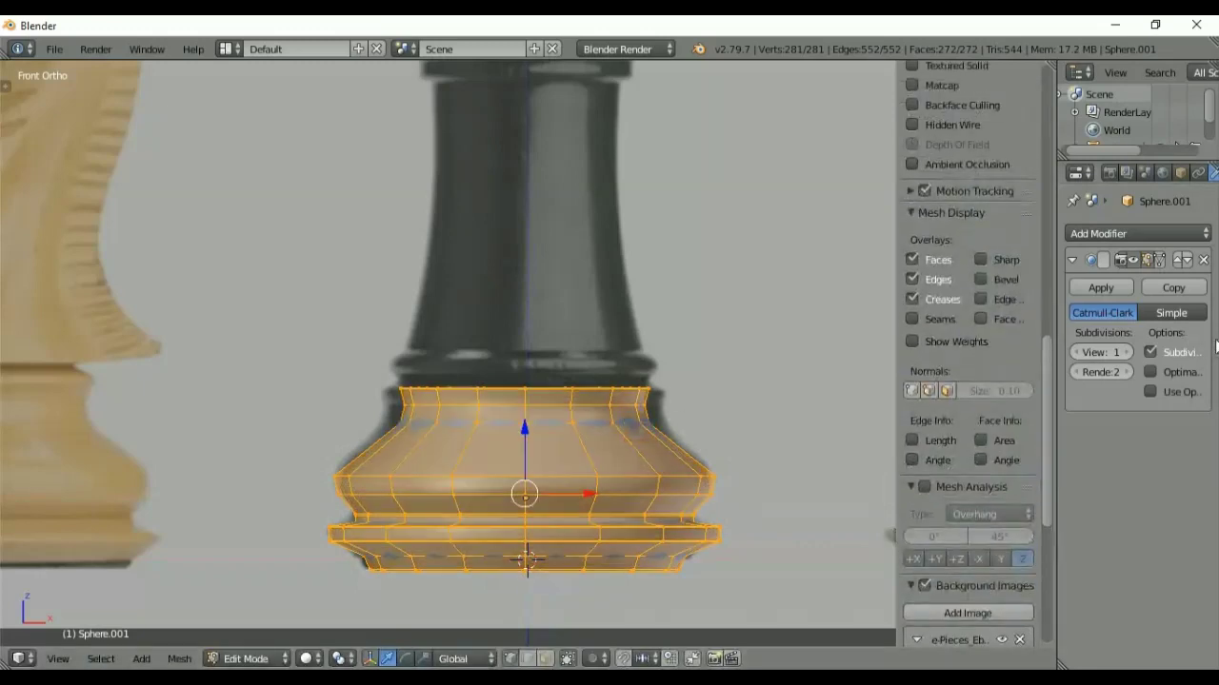
- Delete all vertices of the copied base except the edge loop around its widest bulge
key("n")
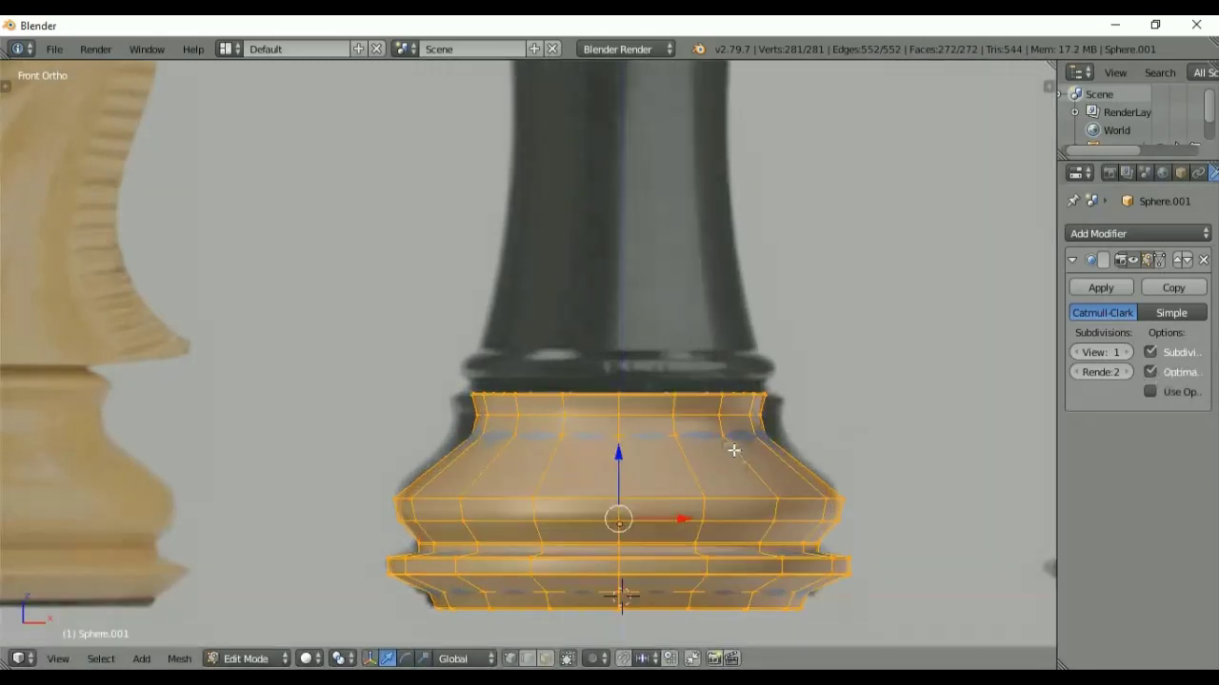
key("a")
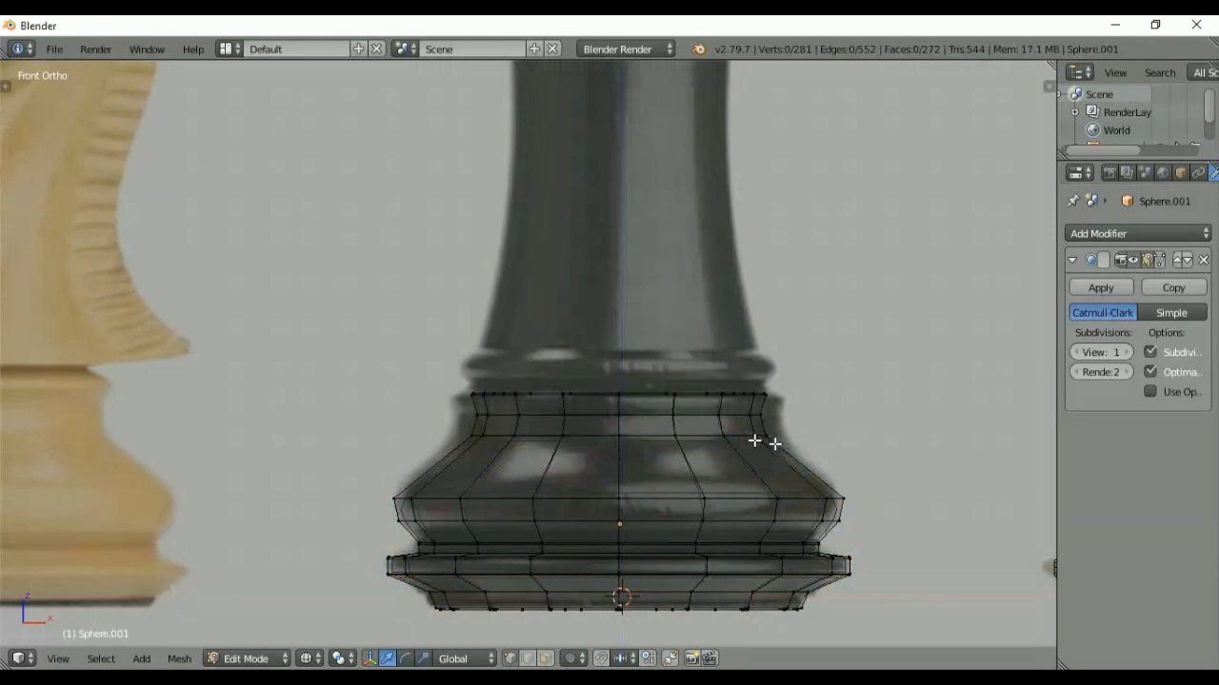
scroll(809, 428, "up", 1)
middle_click_drag(809, 429, 753, 343, "shift")
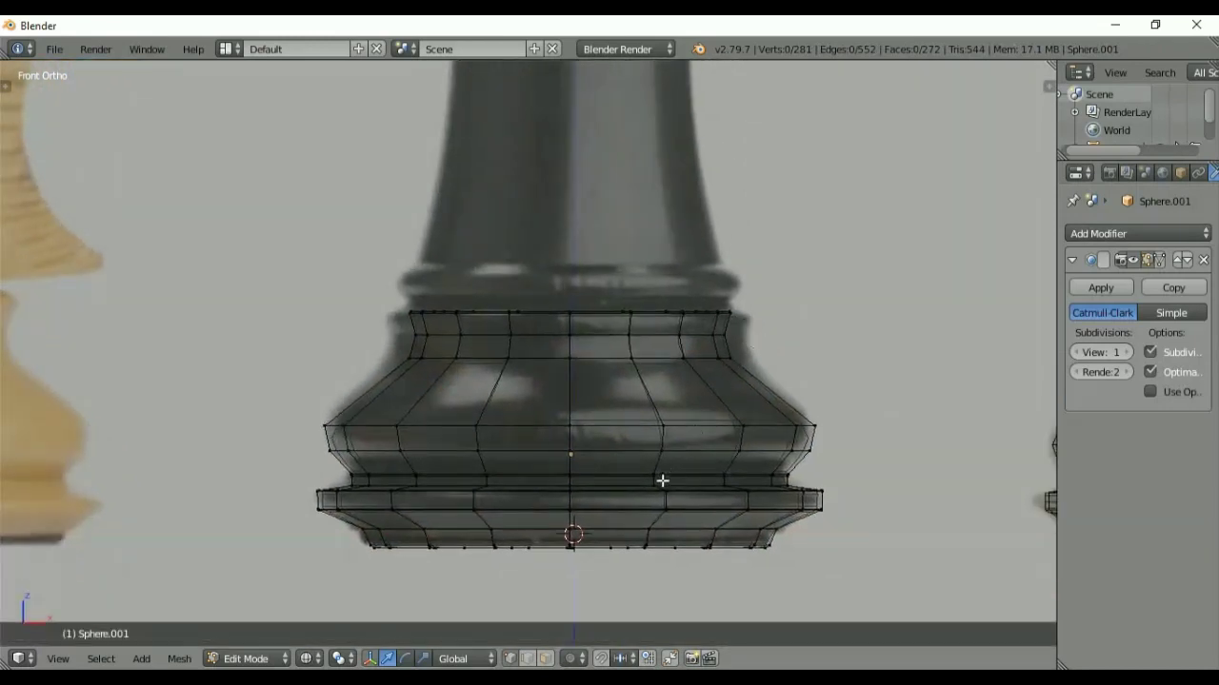
right_click(629, 427, "alt")
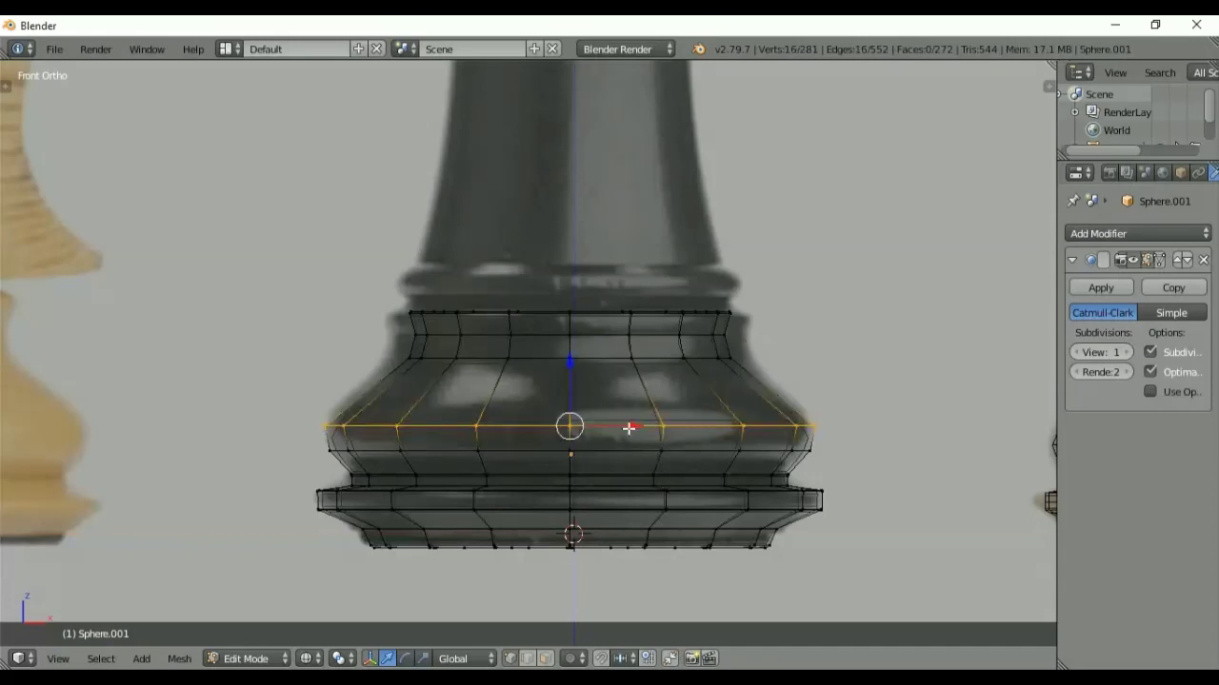
key("ctrl+i")
key("x")
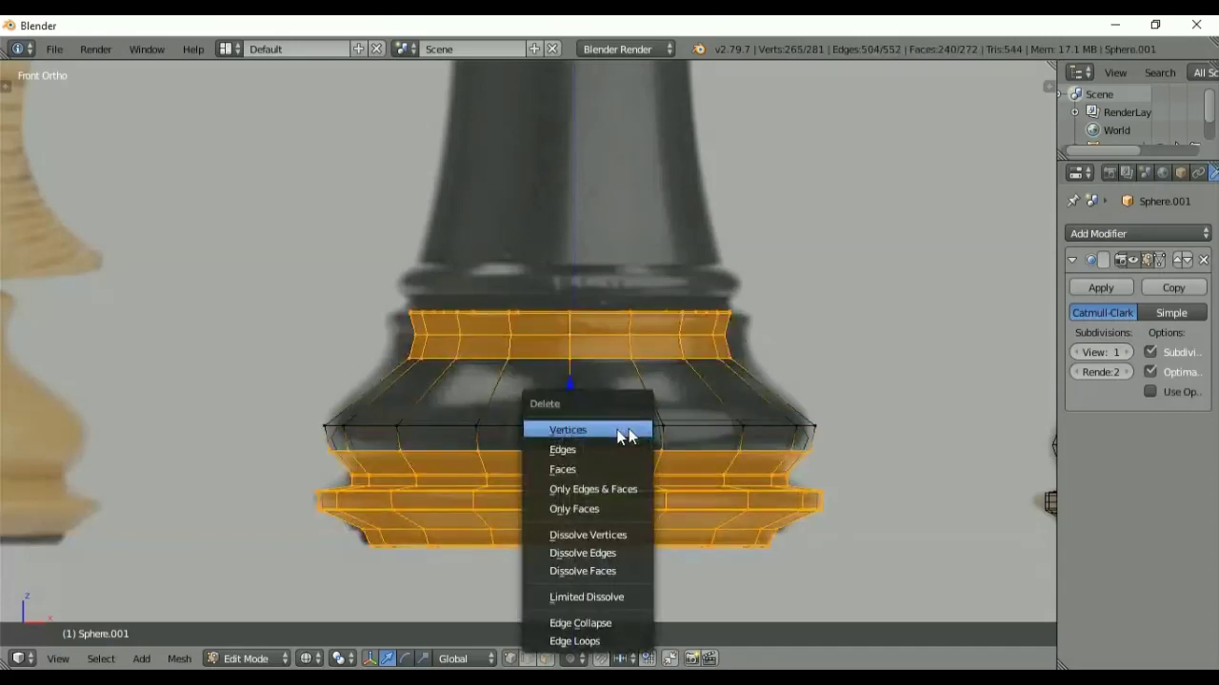
left_click(619, 430)
- Extrude the remaining loop up about 0.2 along Z and scale the new loop inward to the rook's upper base outline
key("a")
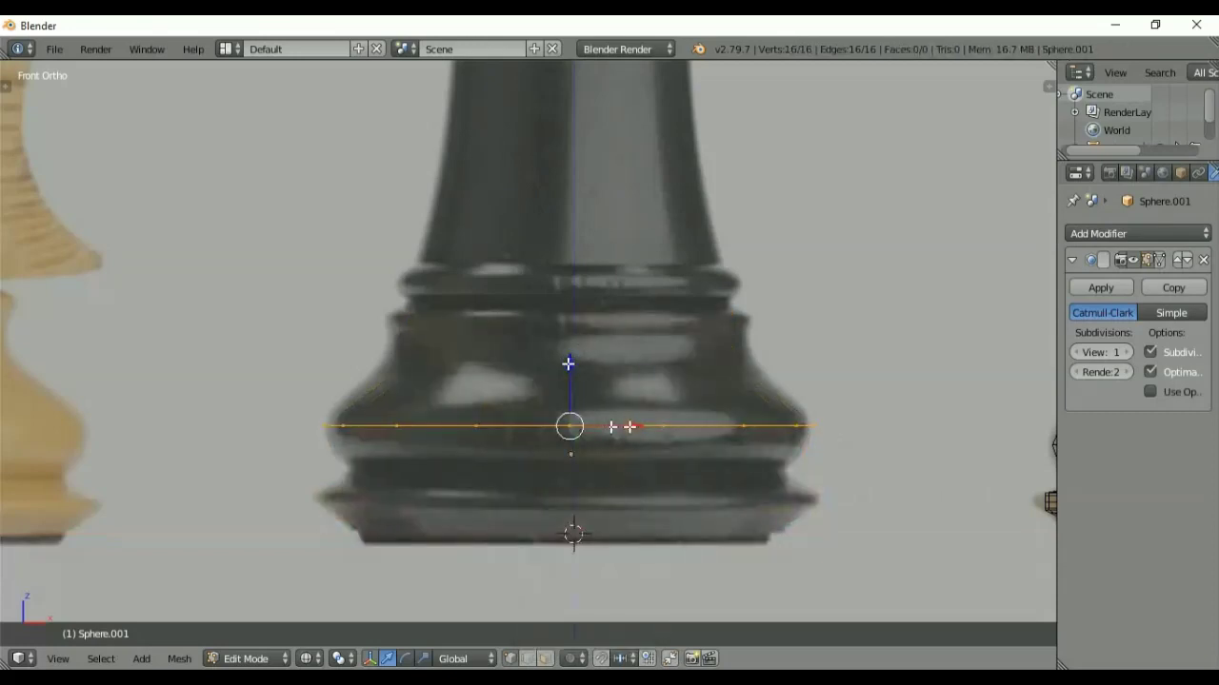
left_click(569, 364)
key("e")
key("z")
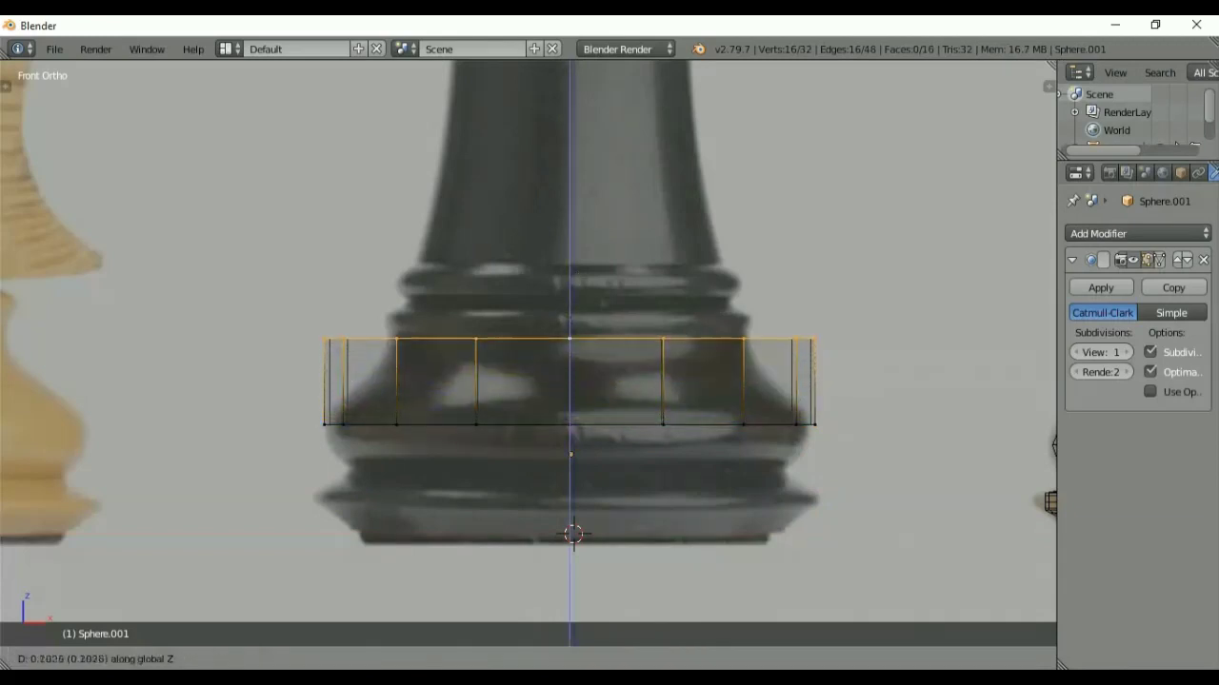
left_click(578, 272)
key("s")
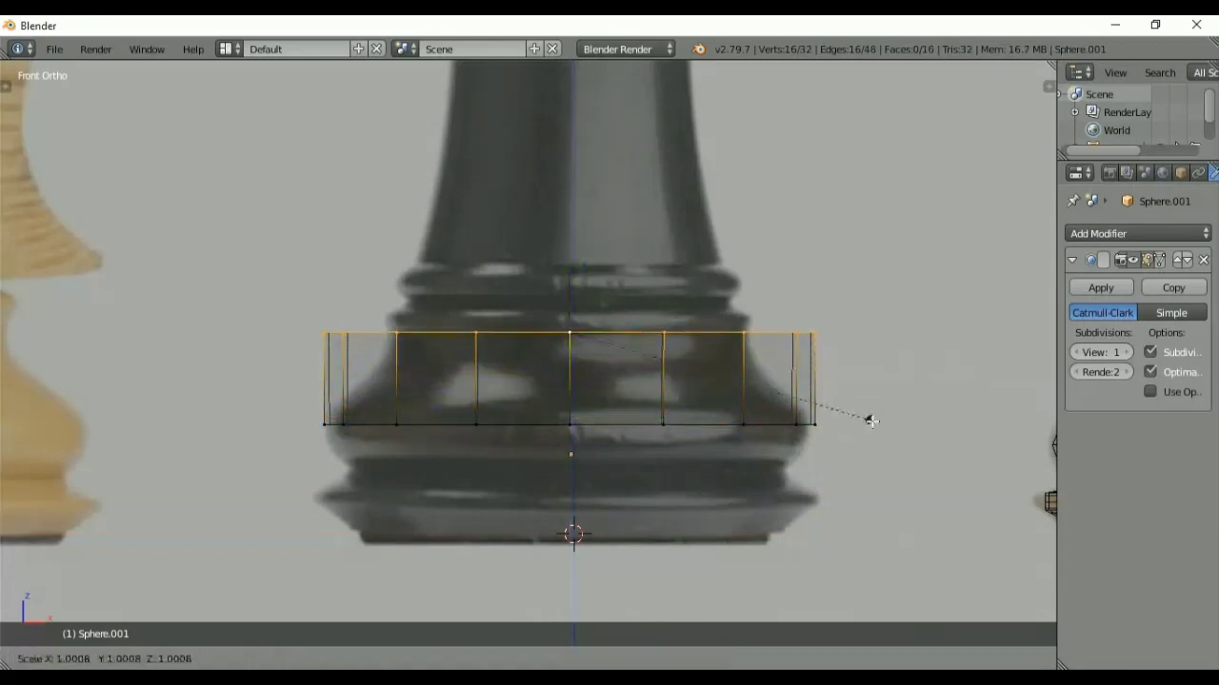
left_click(781, 405)
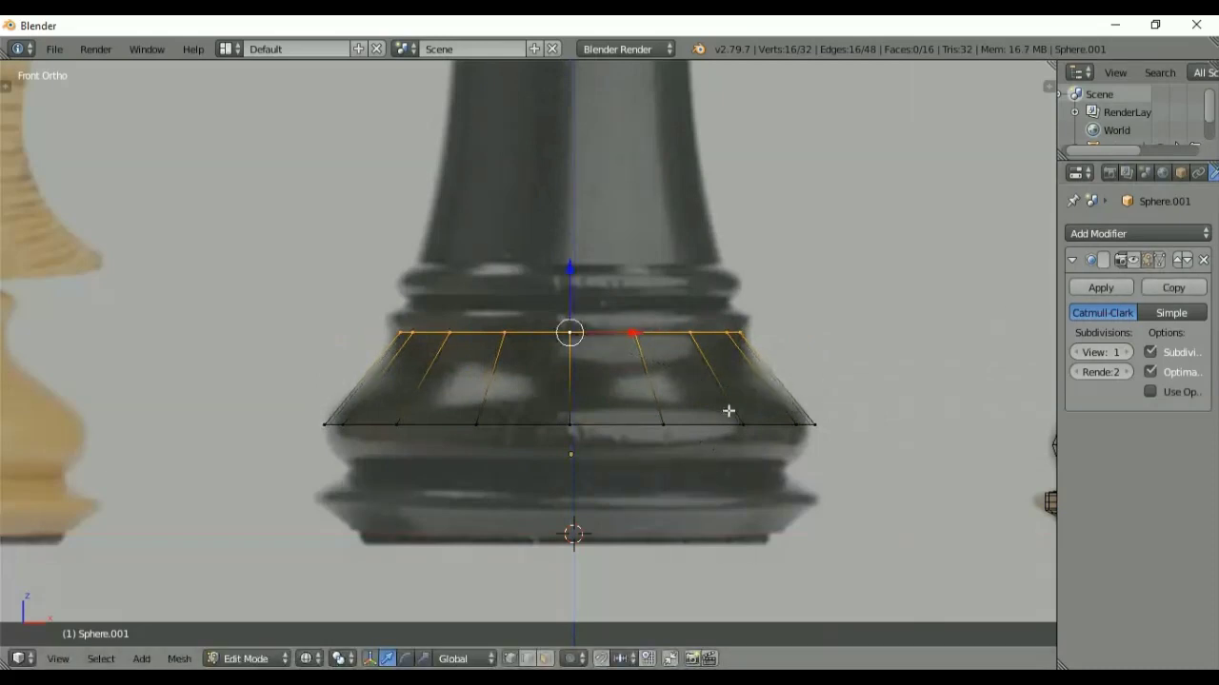
- Add a centred loop cut to the sloped band and scale it to about 0.95 to follow the concave curve
key("ctrl+r")
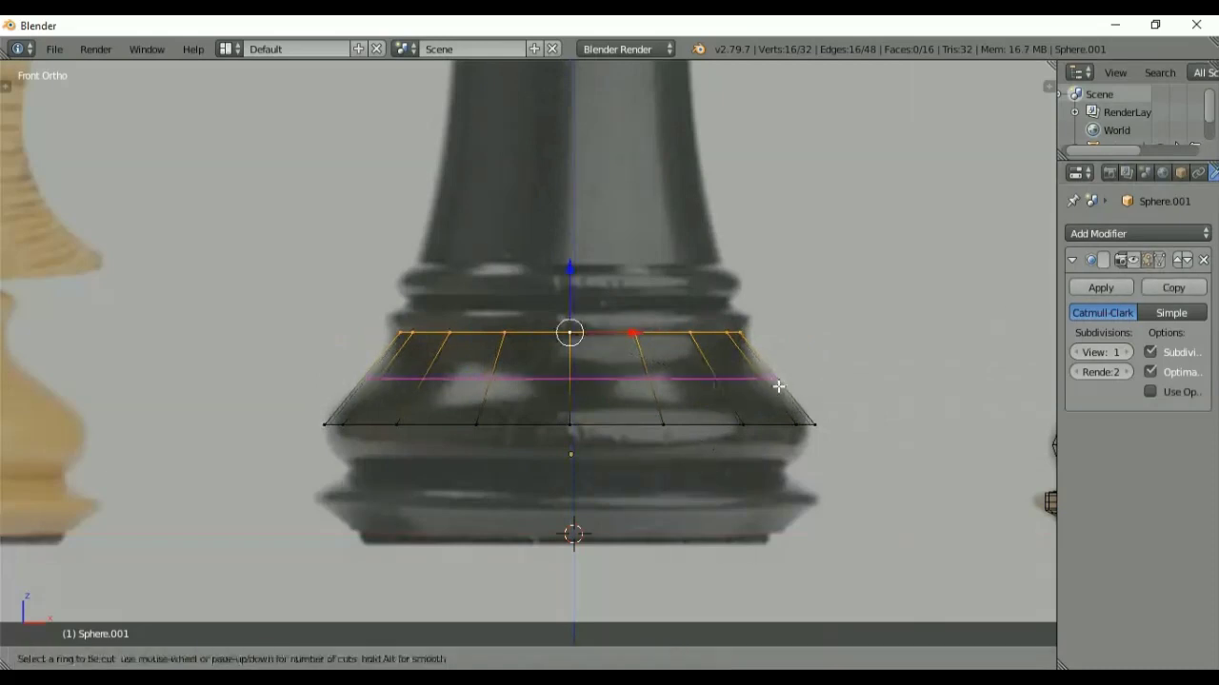
left_click(777, 385)
right_click(777, 384)
key("s")
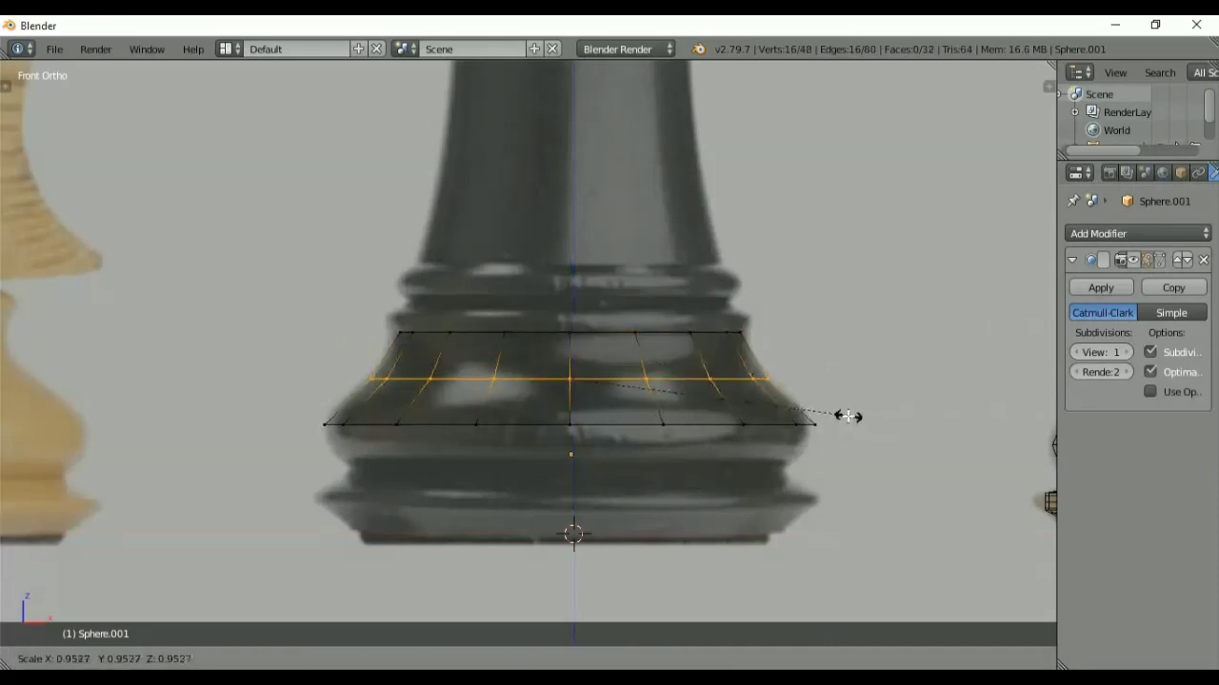
left_click(819, 419)
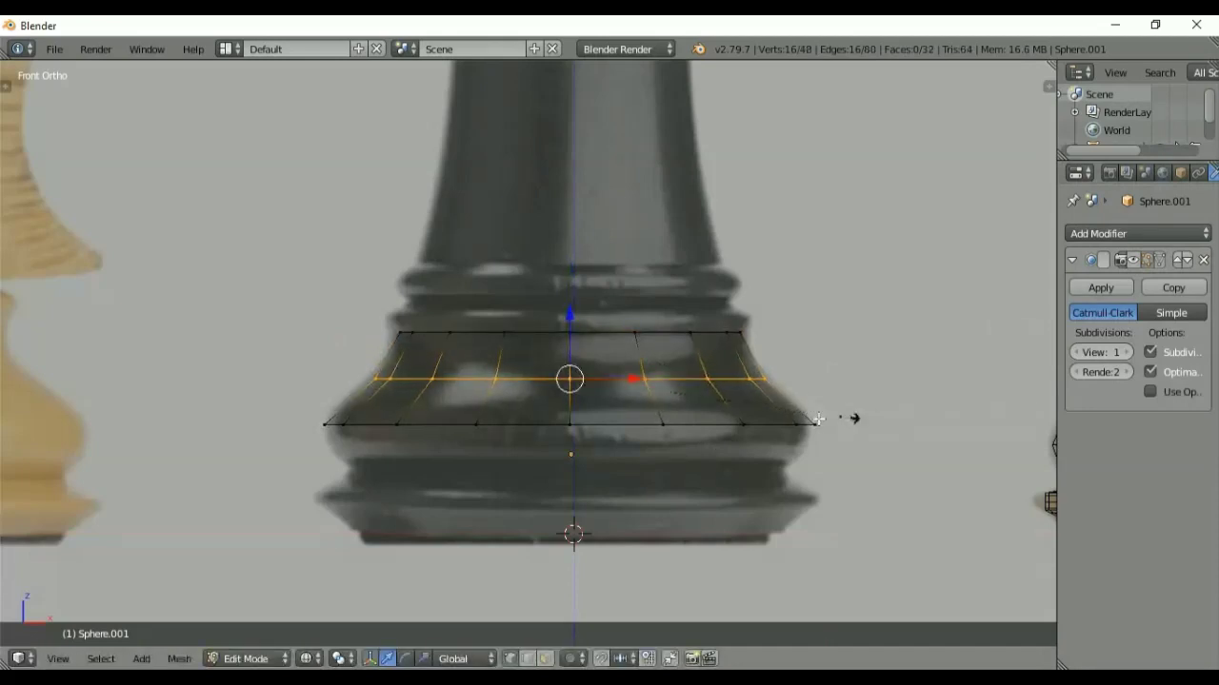
- Extrude the widest loop down about 0.087 along Z and scale the new loop to about 0.89
right_click(770, 426, "alt")
key("e")
key("z")
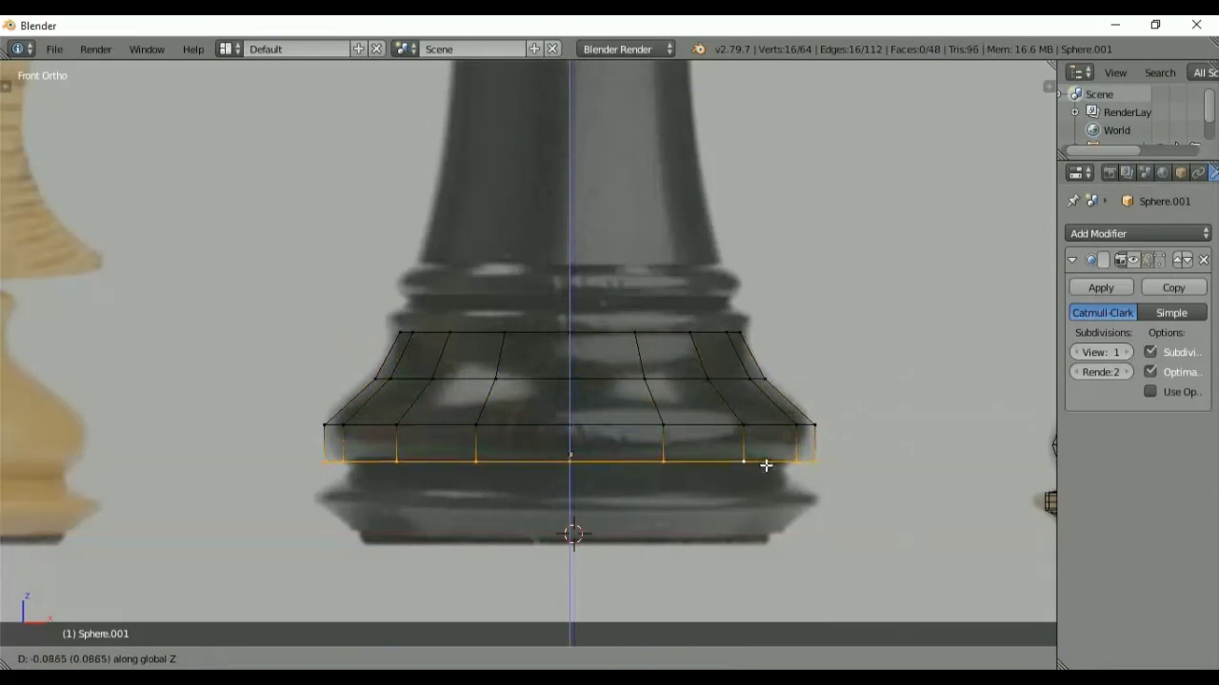
left_click(767, 465)
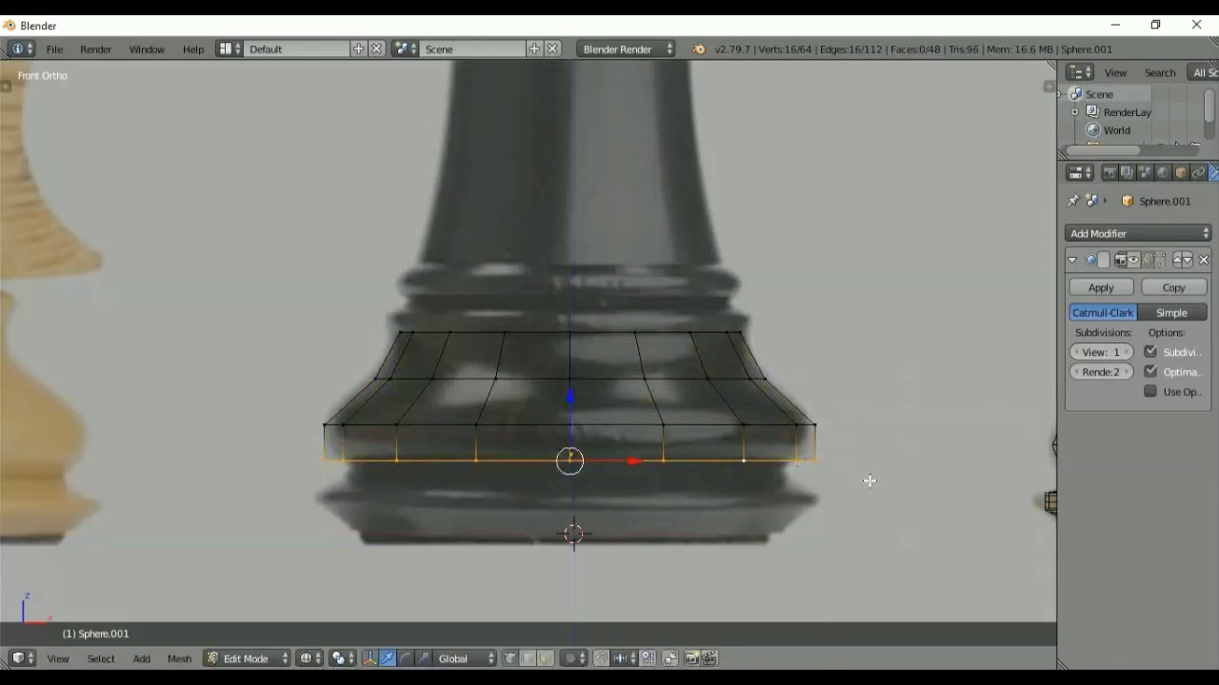
key("s")
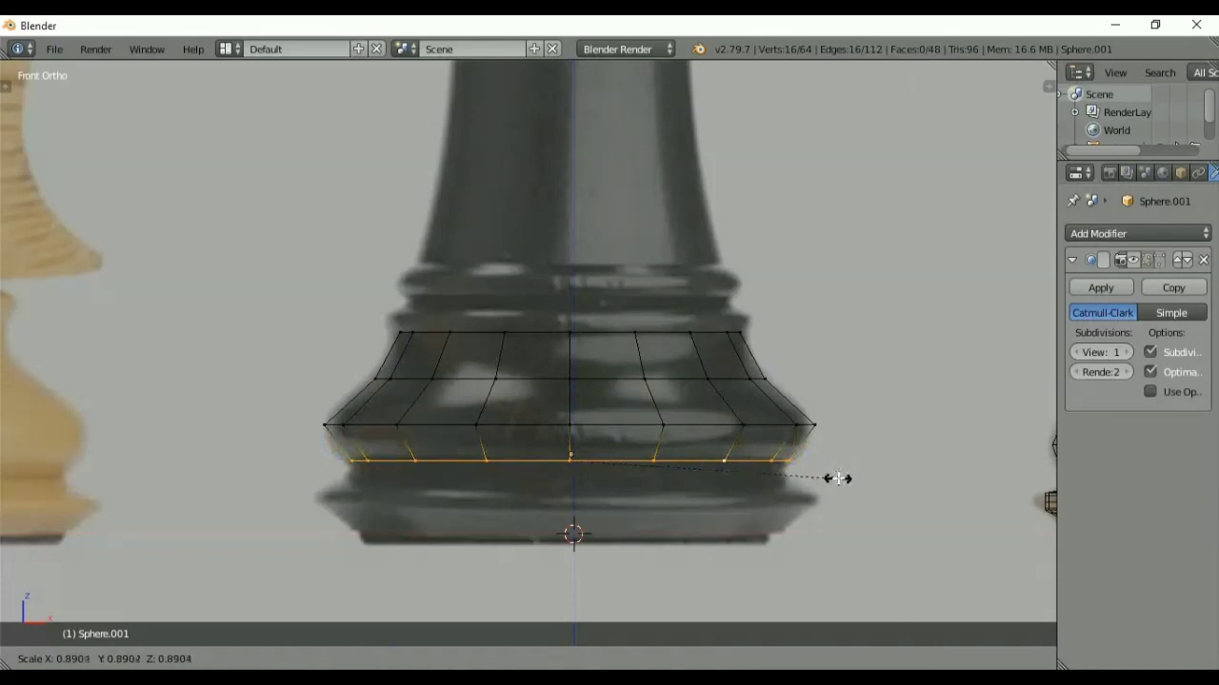
left_click(837, 481)
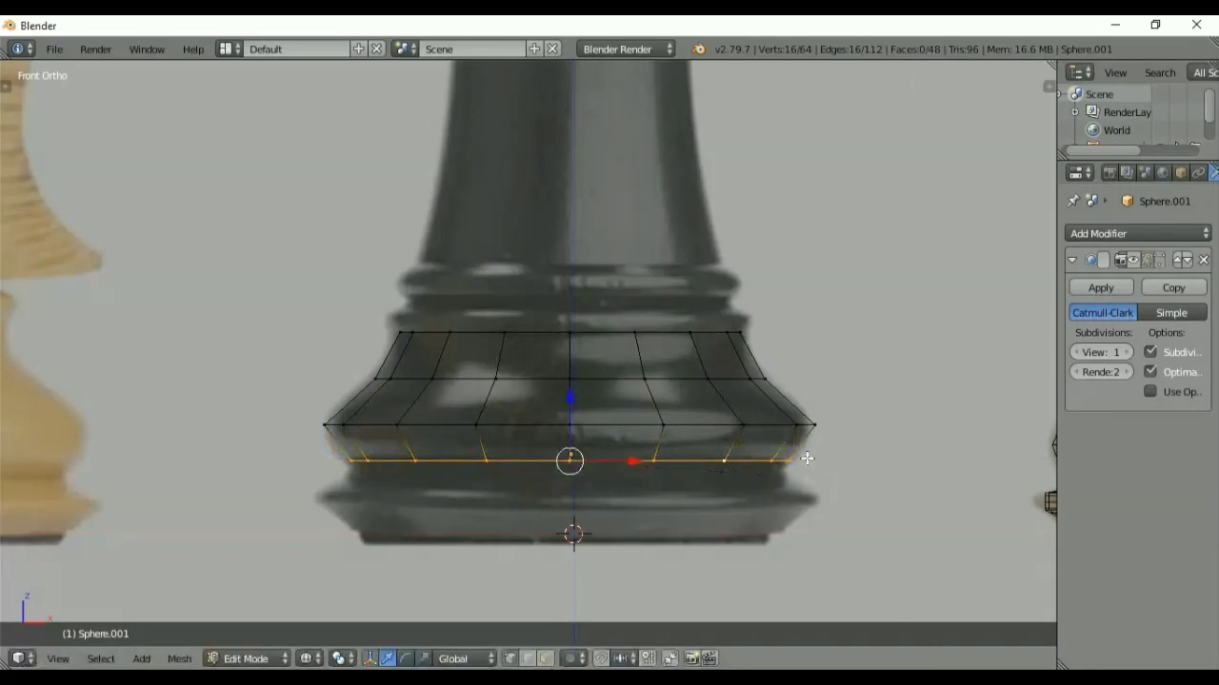
- Extrude the neck below the bulge down about 0.04, then extrude a rim loop scaled to about 1.14 and lower it onto the reference rim
key("e")
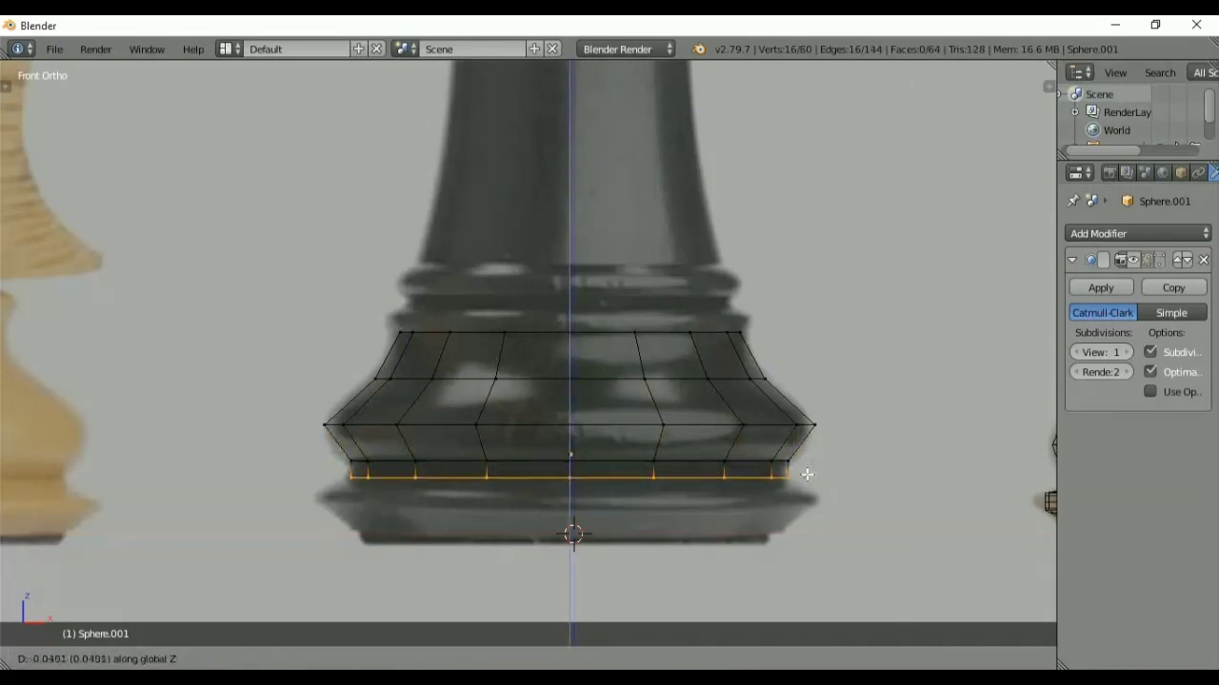
left_click(807, 474)
key("e")
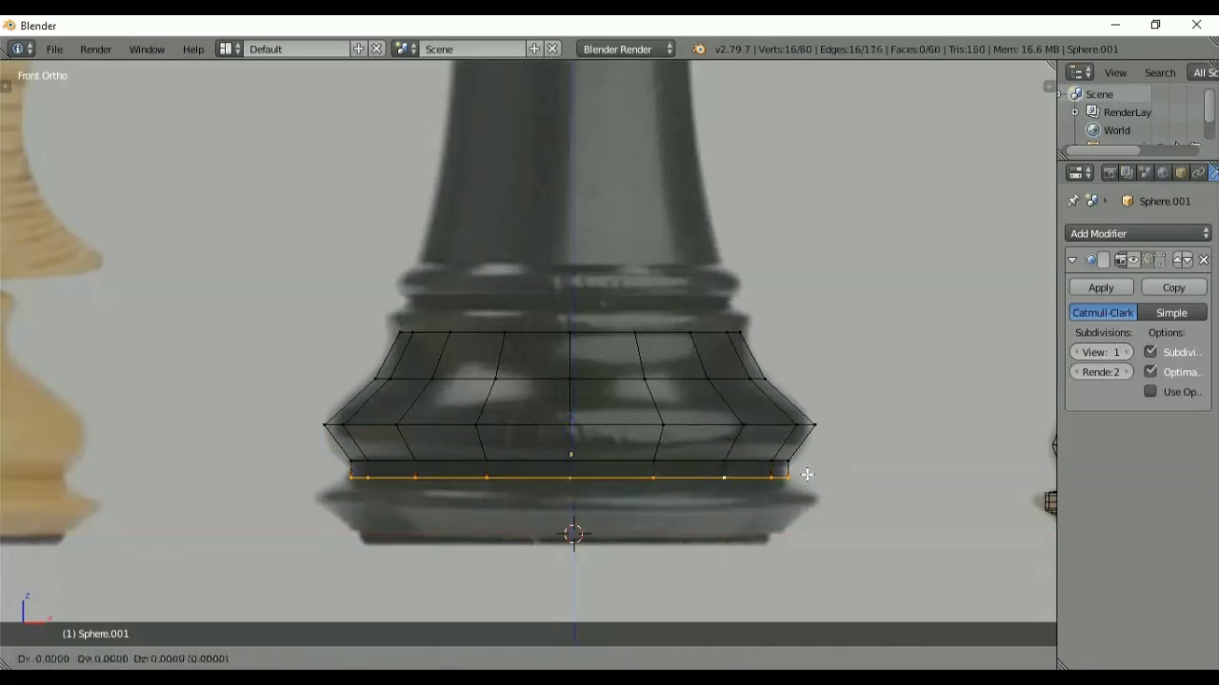
key("s")
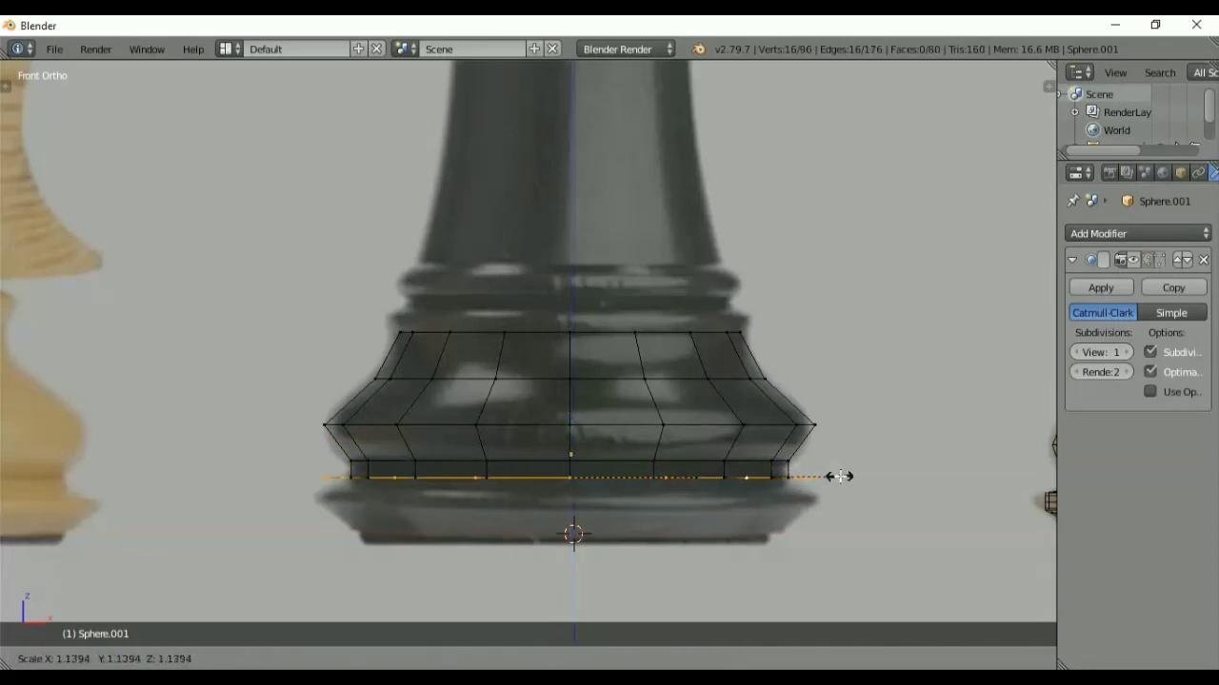
left_click(840, 476)
left_click_drag(566, 410, 569, 435)
- Extrude the rim's lower loop down about 0.055 along Z and scale the new loop to about 0.86
key("e")
key("z")
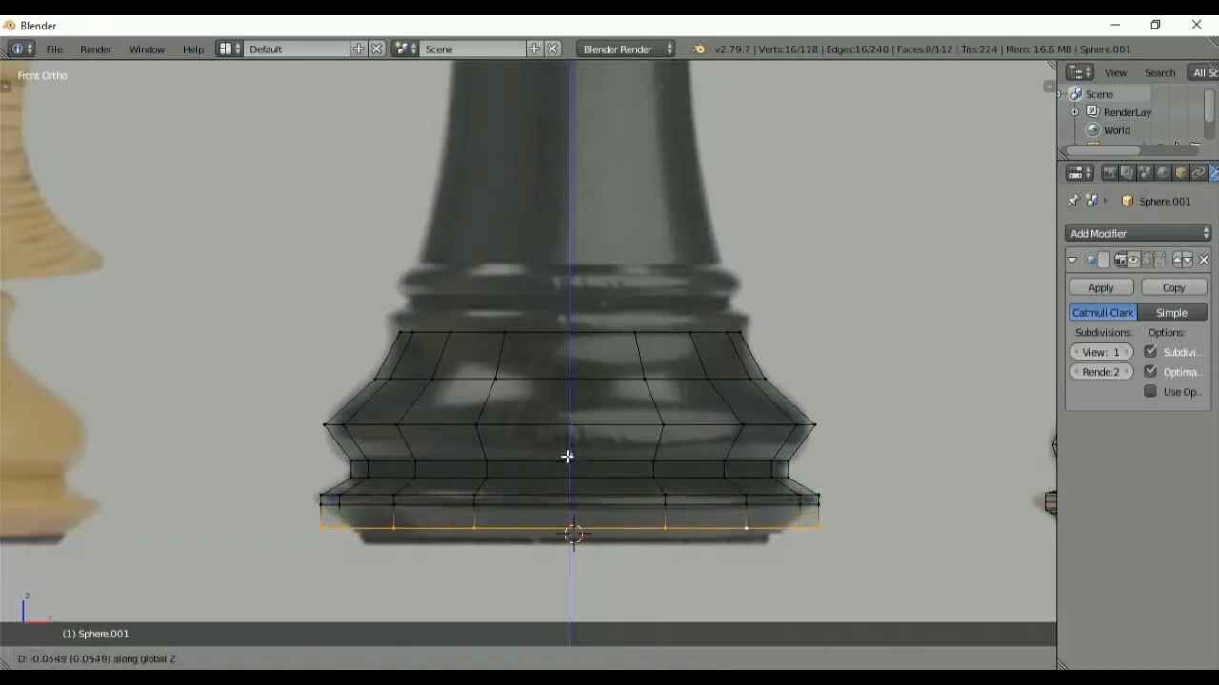
left_click(569, 455)
key("s")
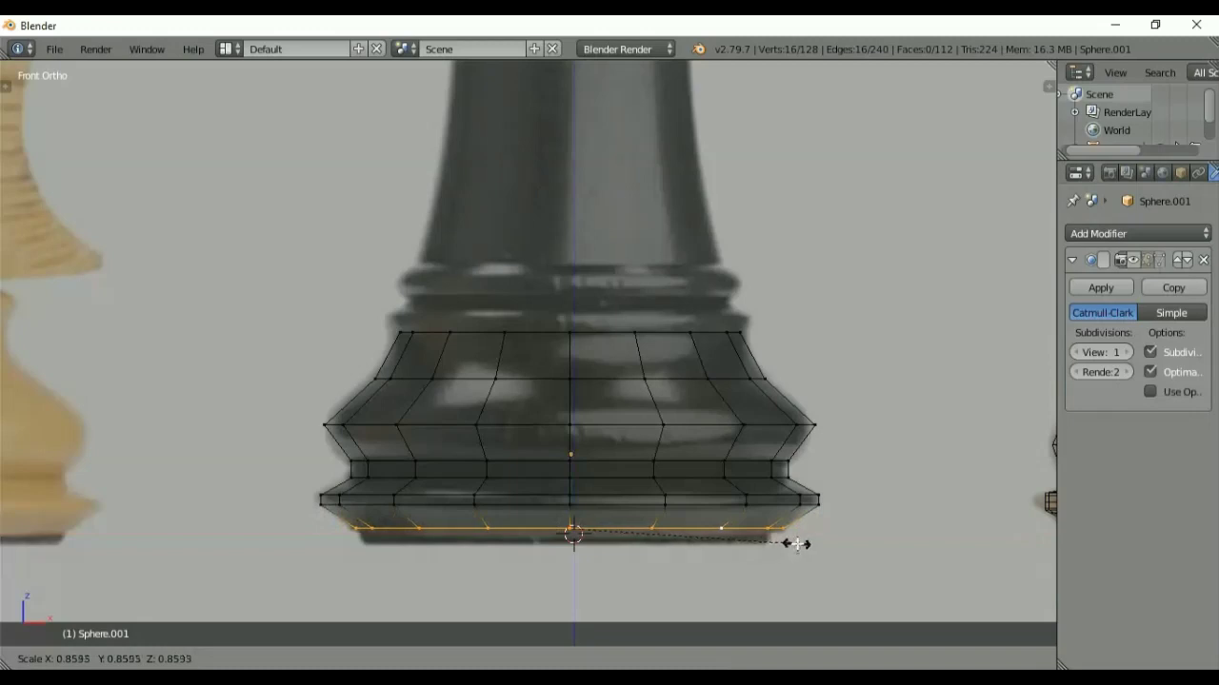
left_click(796, 543)
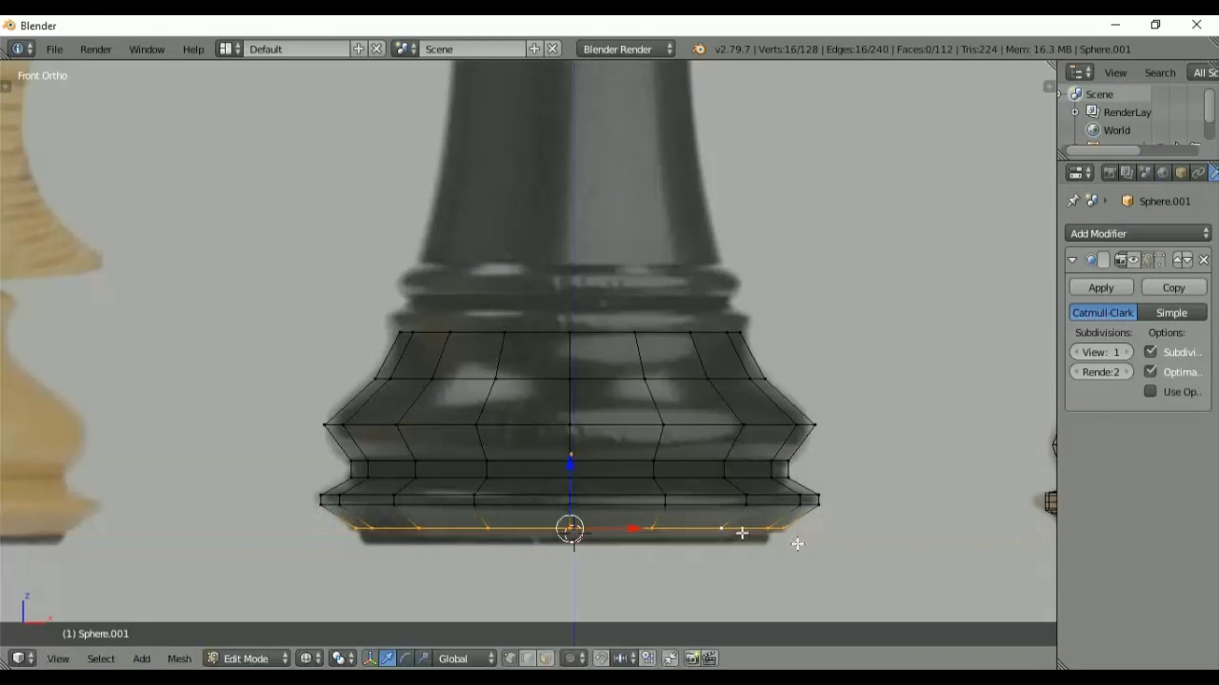
- Extrude the base's lowest loop down about 0.017 along Z
key("e")
key("z")
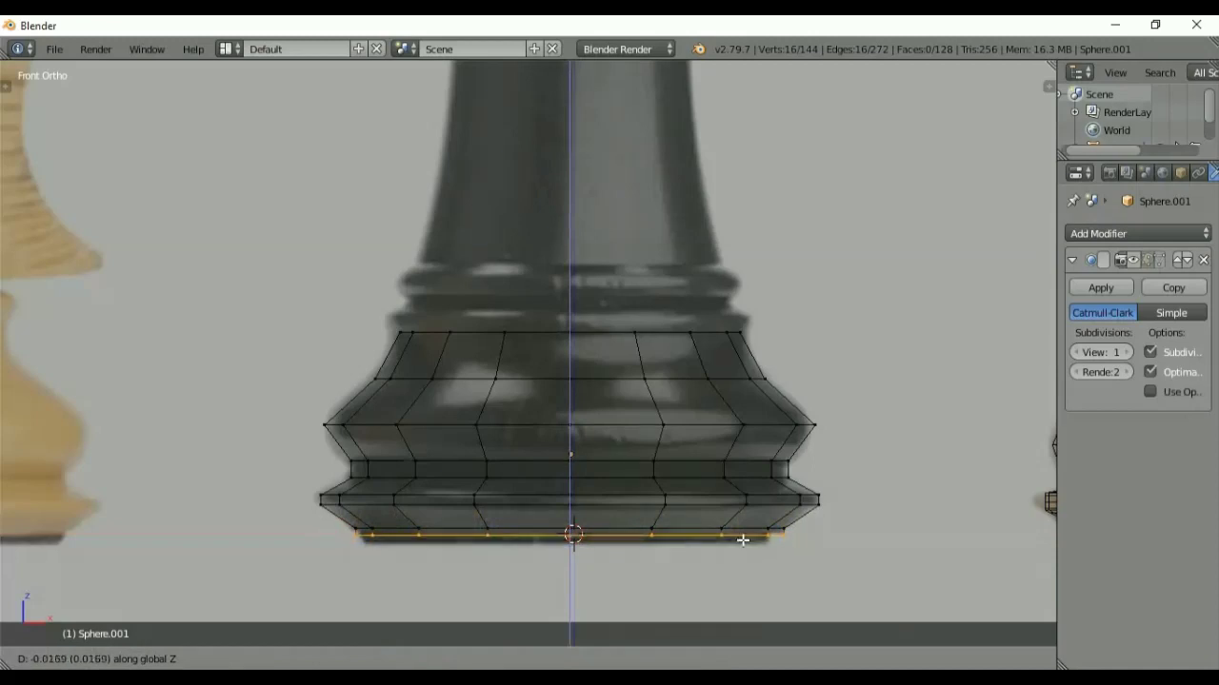
left_click(742, 540)
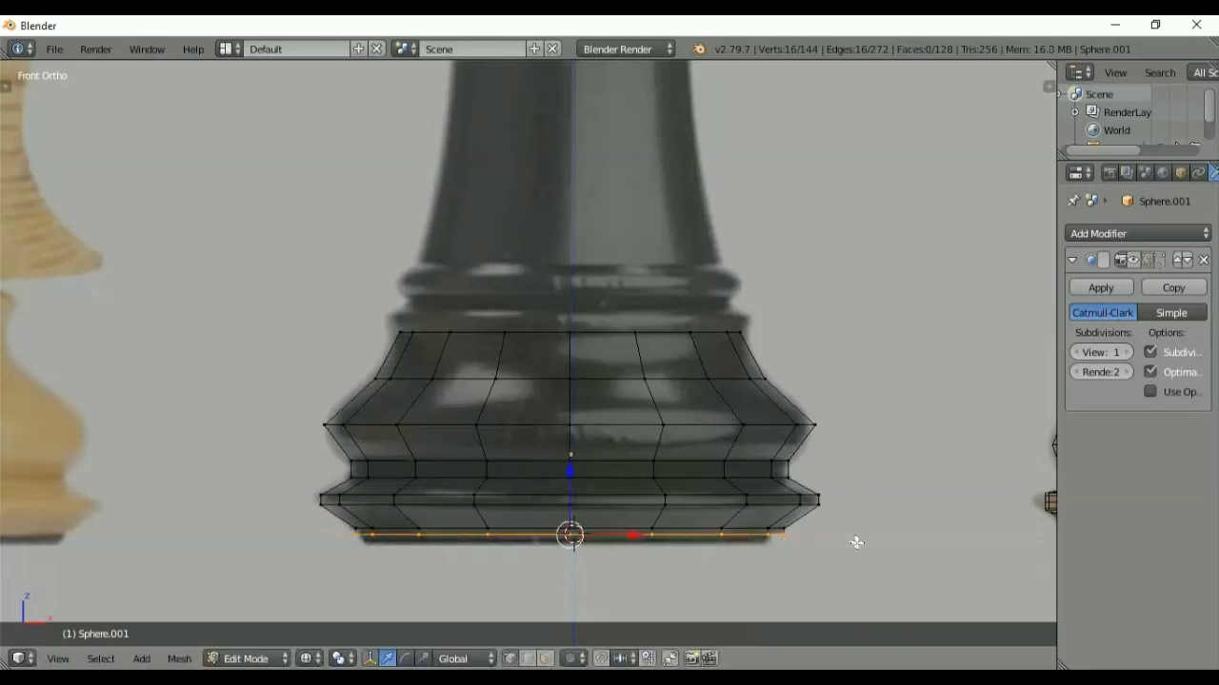
- Scale the base's lowest loop in to the reference outline and extrude it down about 0.023 along Z
key("s")
left_click(842, 543)
key("e")
key("z")
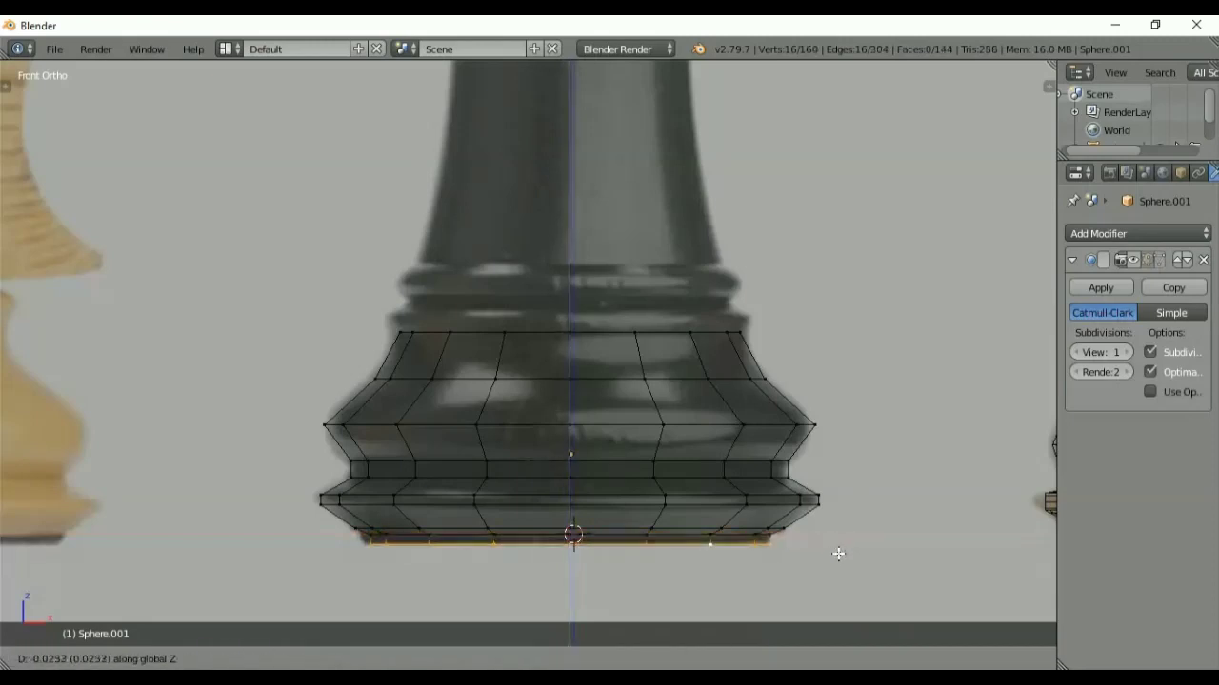
left_click(838, 553)
- Close the base's open underside with Grid Fill and inset the new faces by about 0.01
key("z")
middle_click_drag(843, 568, 844, 429)
key("space")
type("Grid Fill")
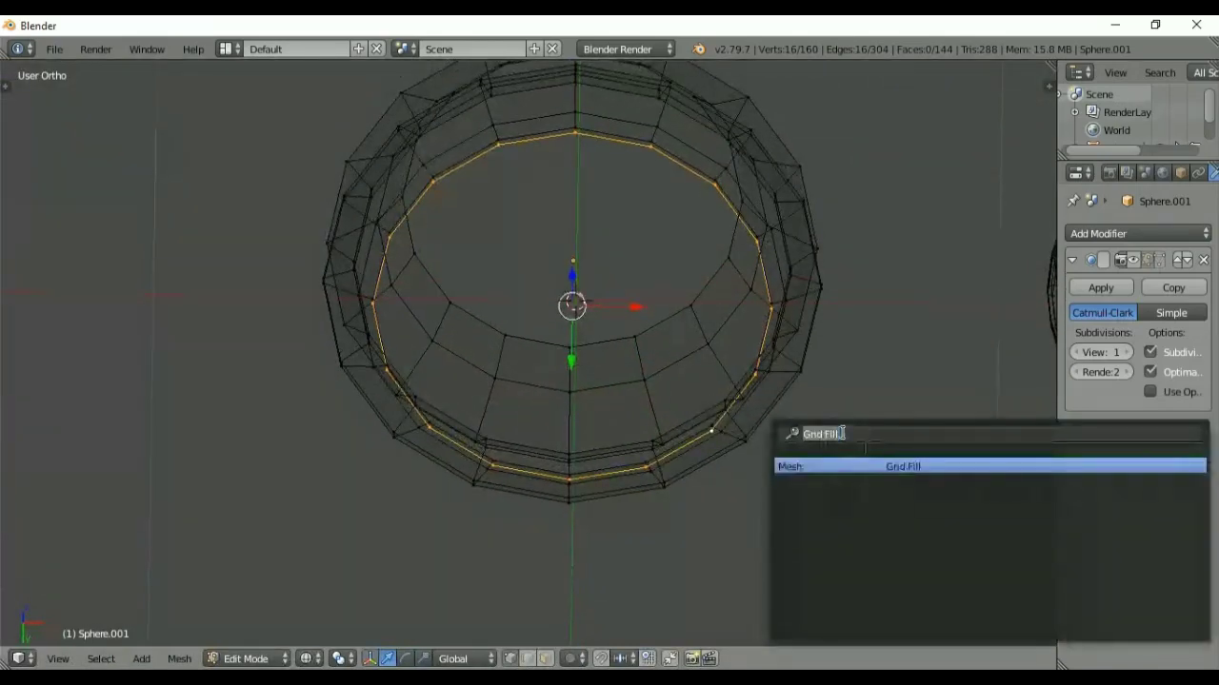
key("Return")
key("i")
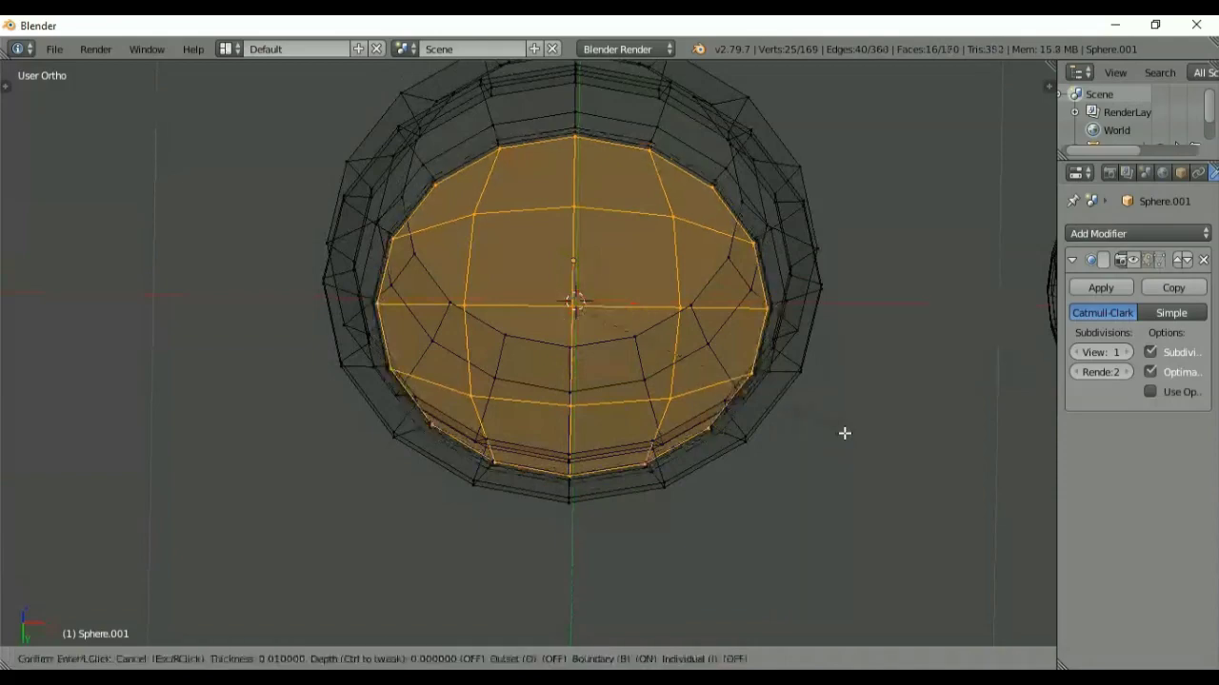
left_click(841, 433)
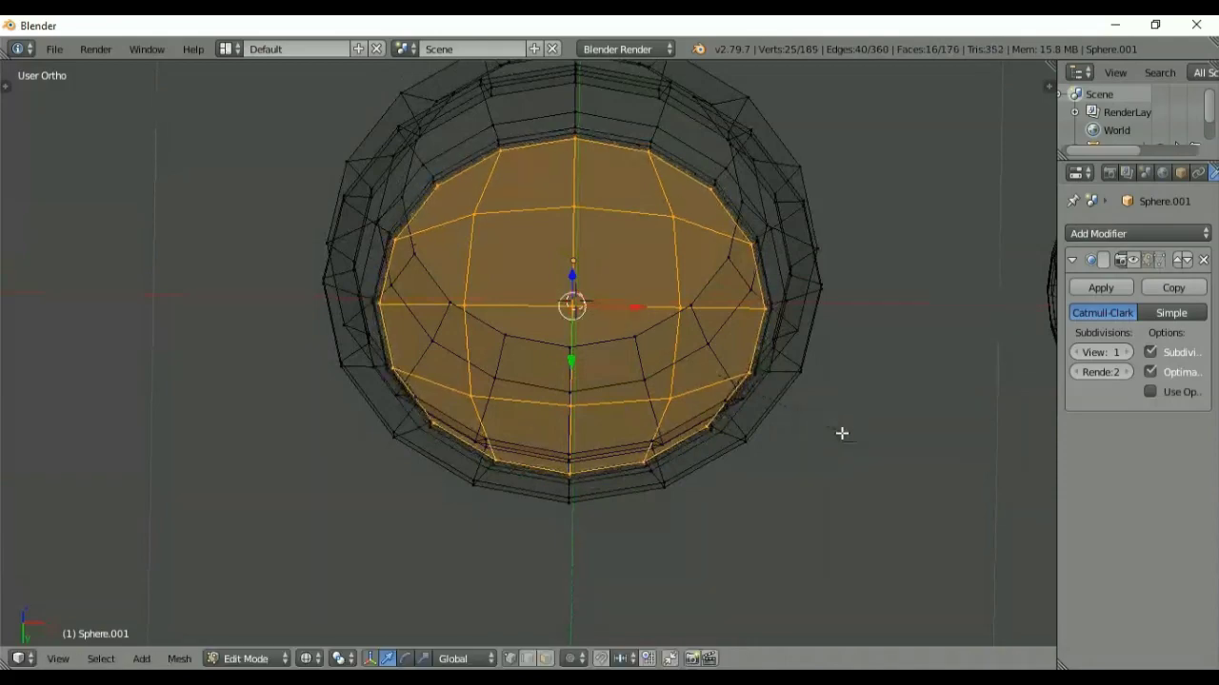
key("z")
middle_click_drag(883, 325, 884, 457)
key("KP_1")
key("z")
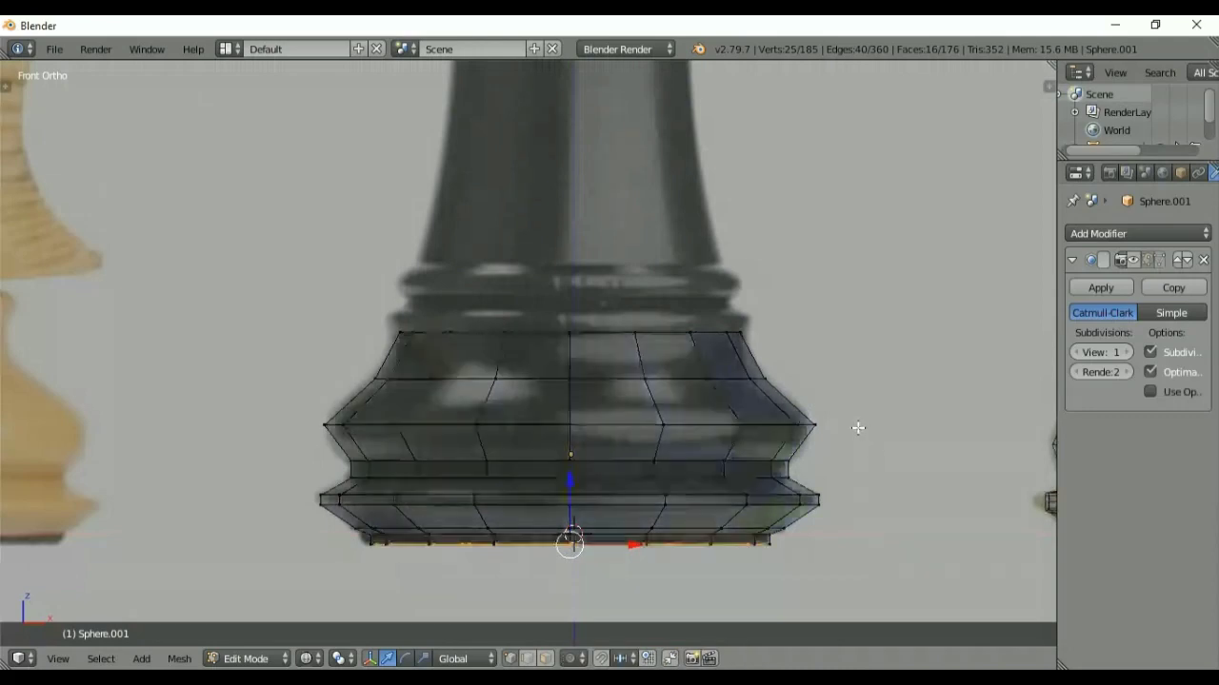
- Add a centred loop cut just above the base's widest loop and scale it slightly outward to the reference outline
key("ctrl+r")
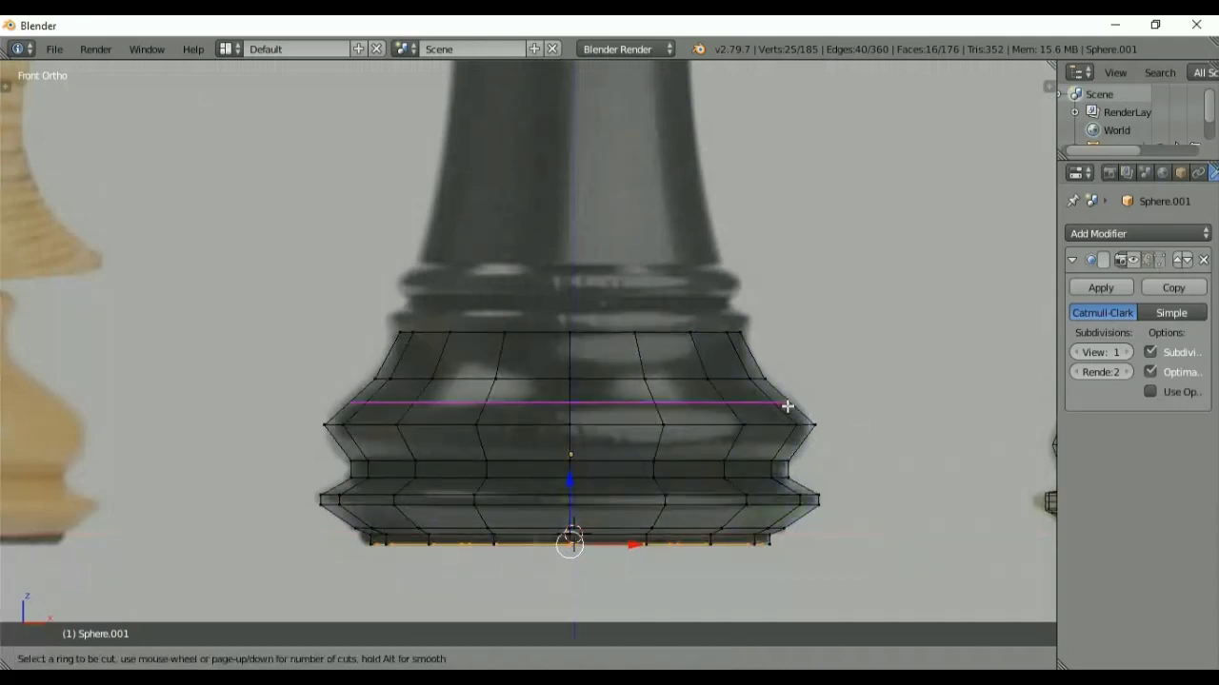
left_click(788, 405)
right_click(787, 406)
key("s")
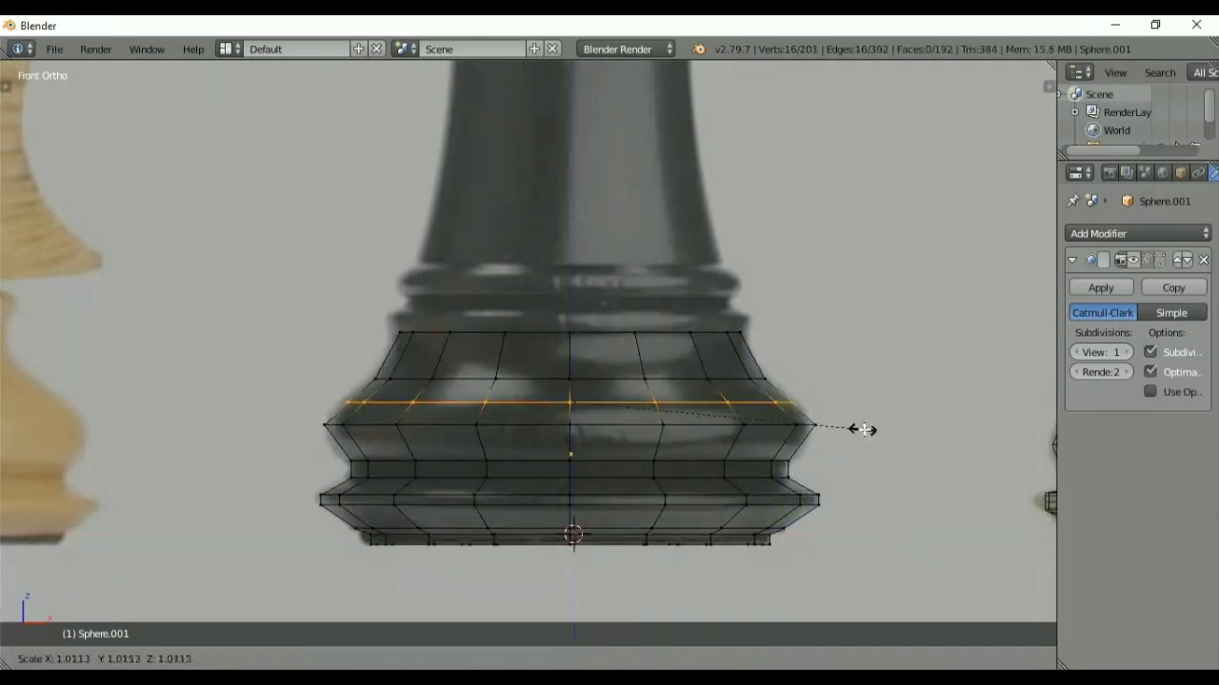
left_click(872, 429)
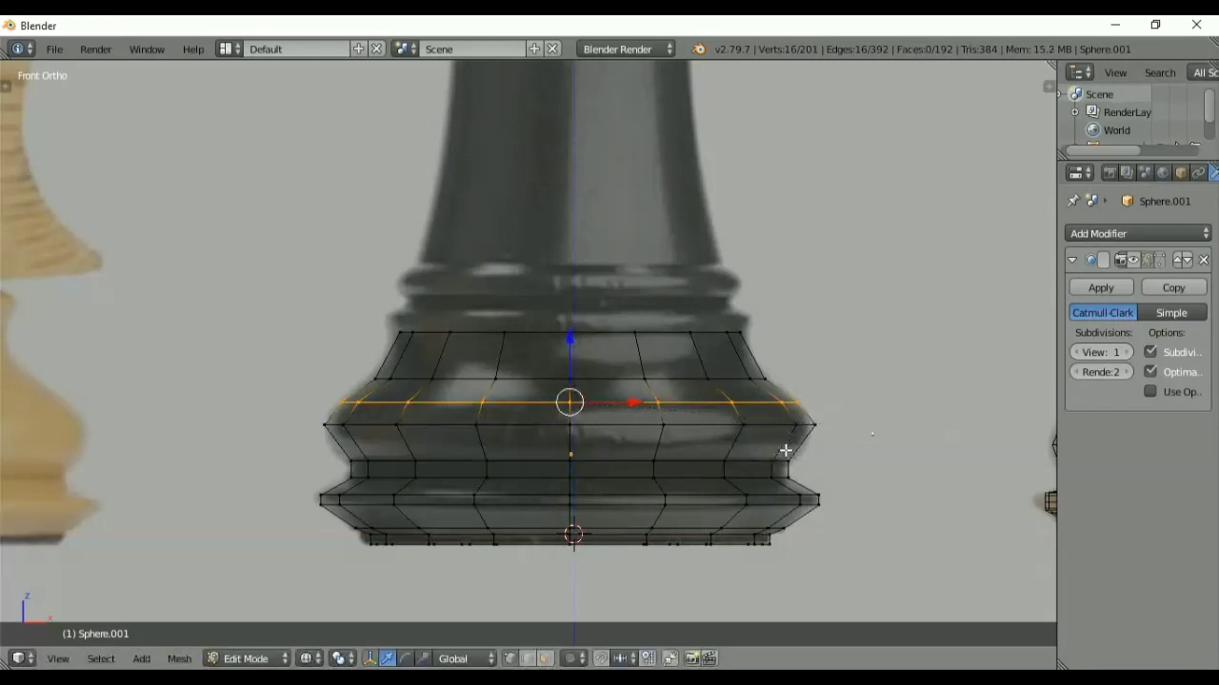
- Extrude the base's top loop up along Z to the reference groove and scale it to about 0.95
middle_click_drag(751, 358, 767, 408, "shift")
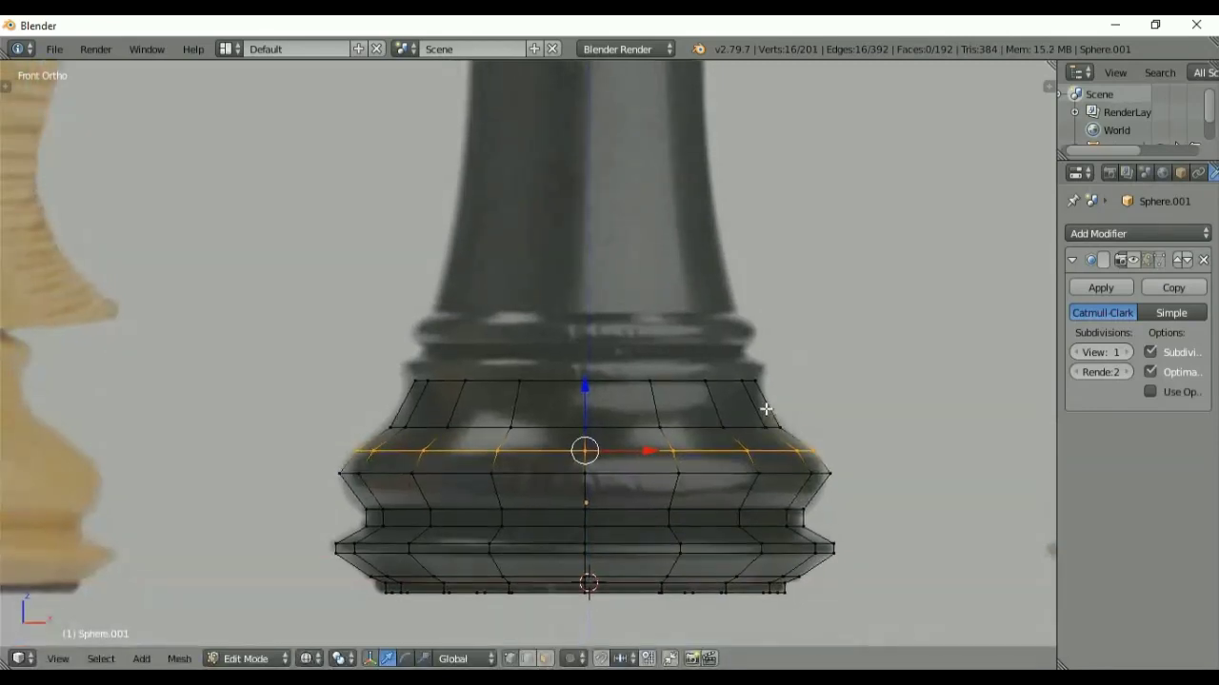
right_click(695, 383, "alt")
key("e")
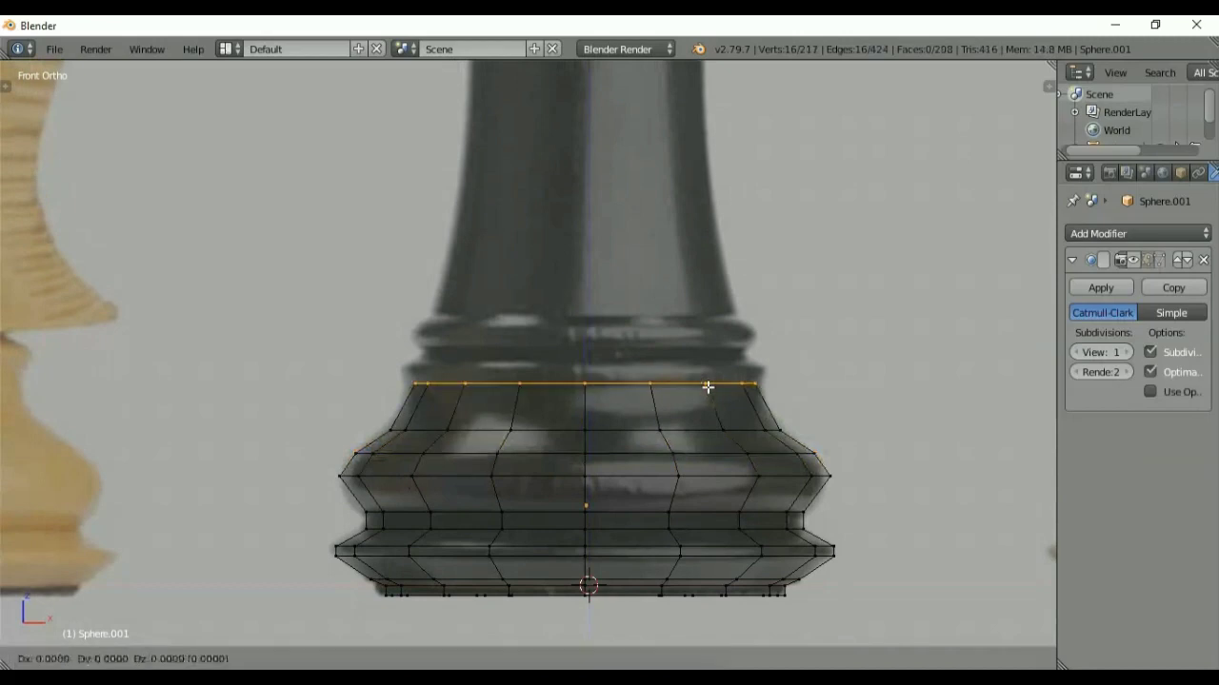
key("z")
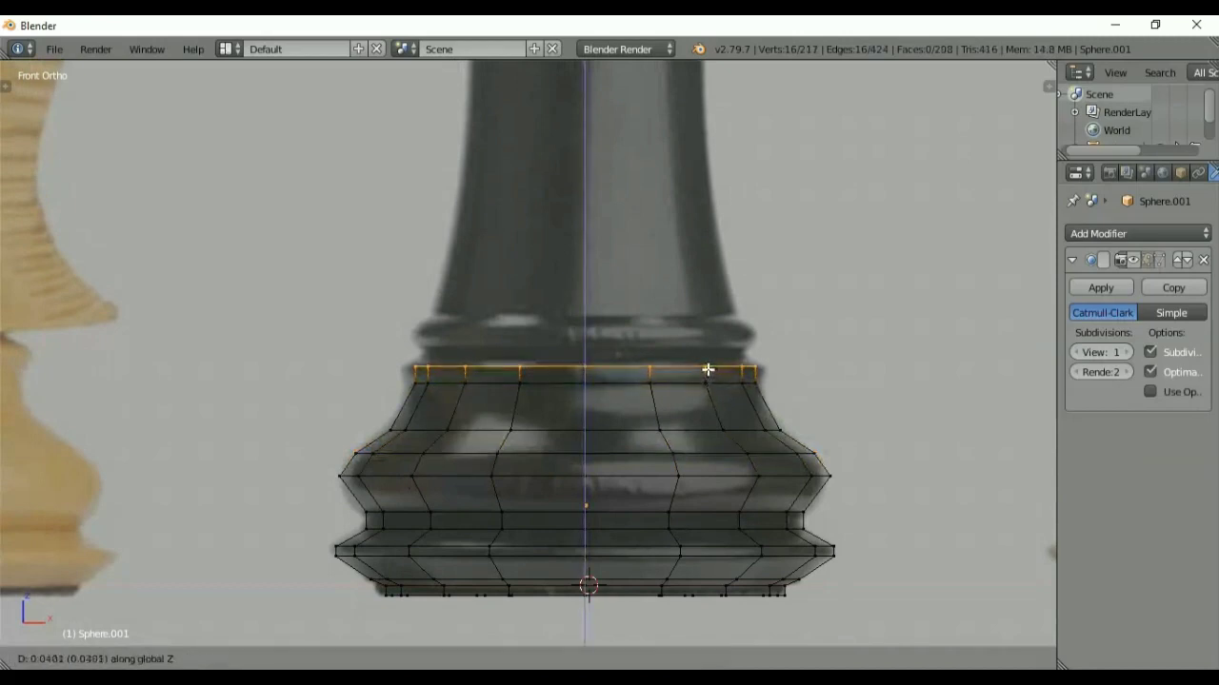
left_click(708, 364)
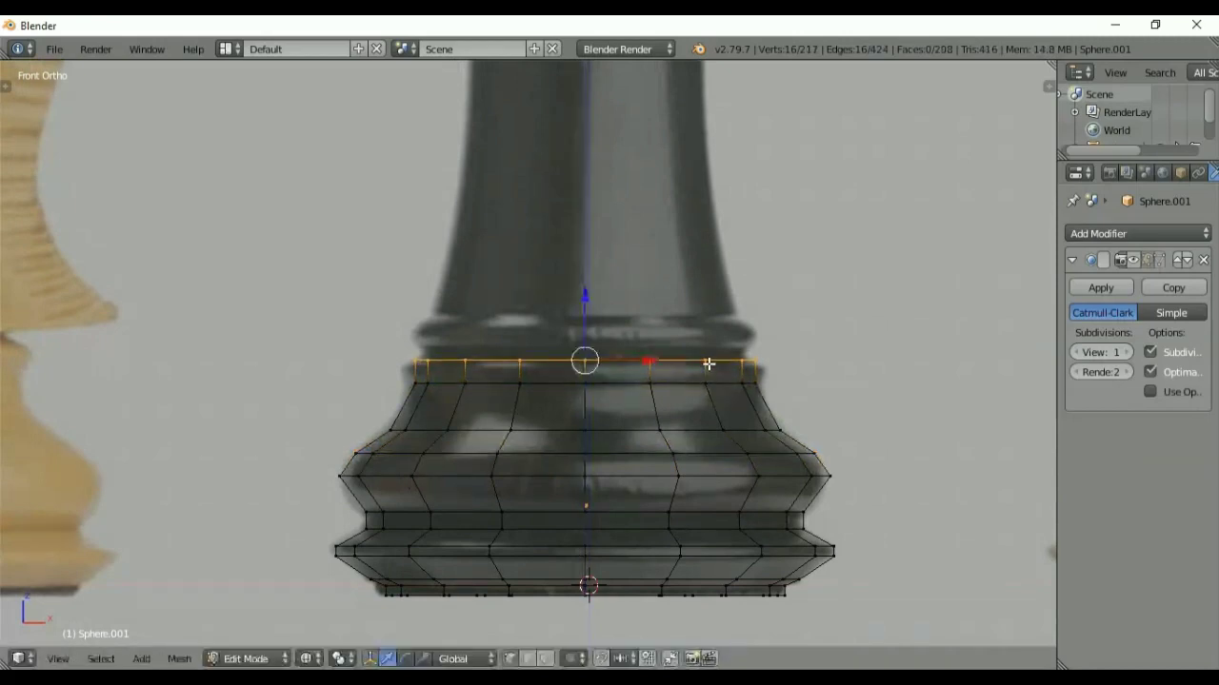
key("s")
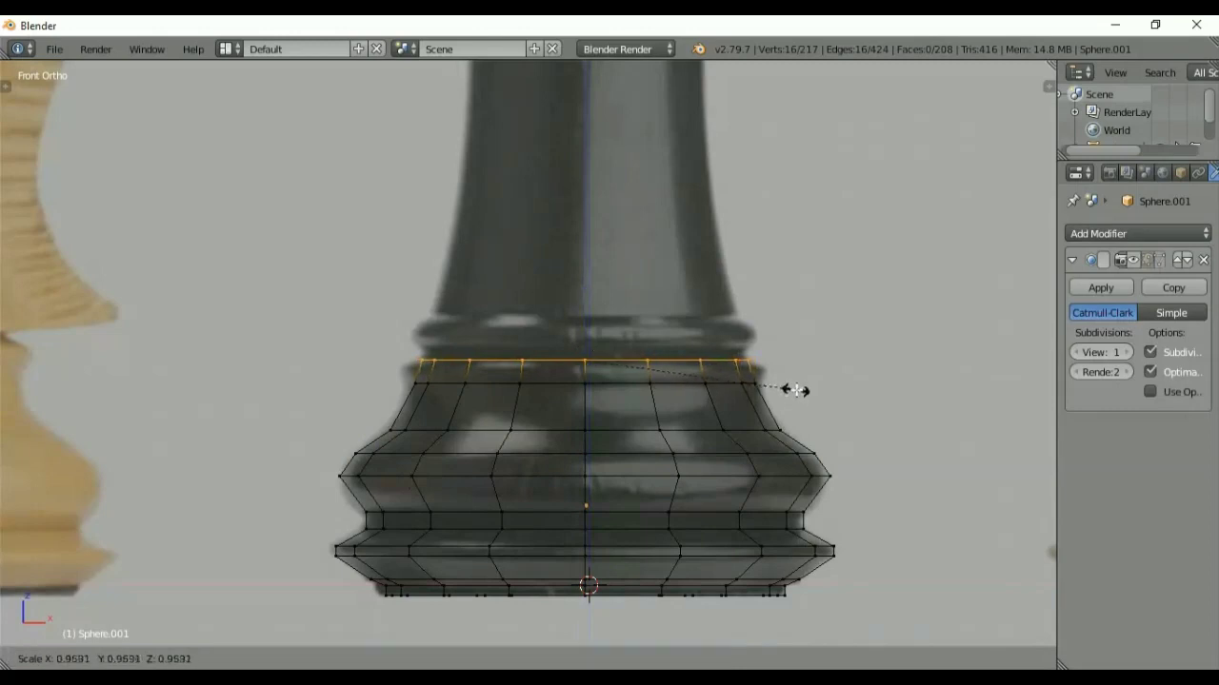
left_click(789, 390)
- Add a centred loop cut in the new top band and scale it to about 1.07 to form the lower ring
key("ctrl+r")
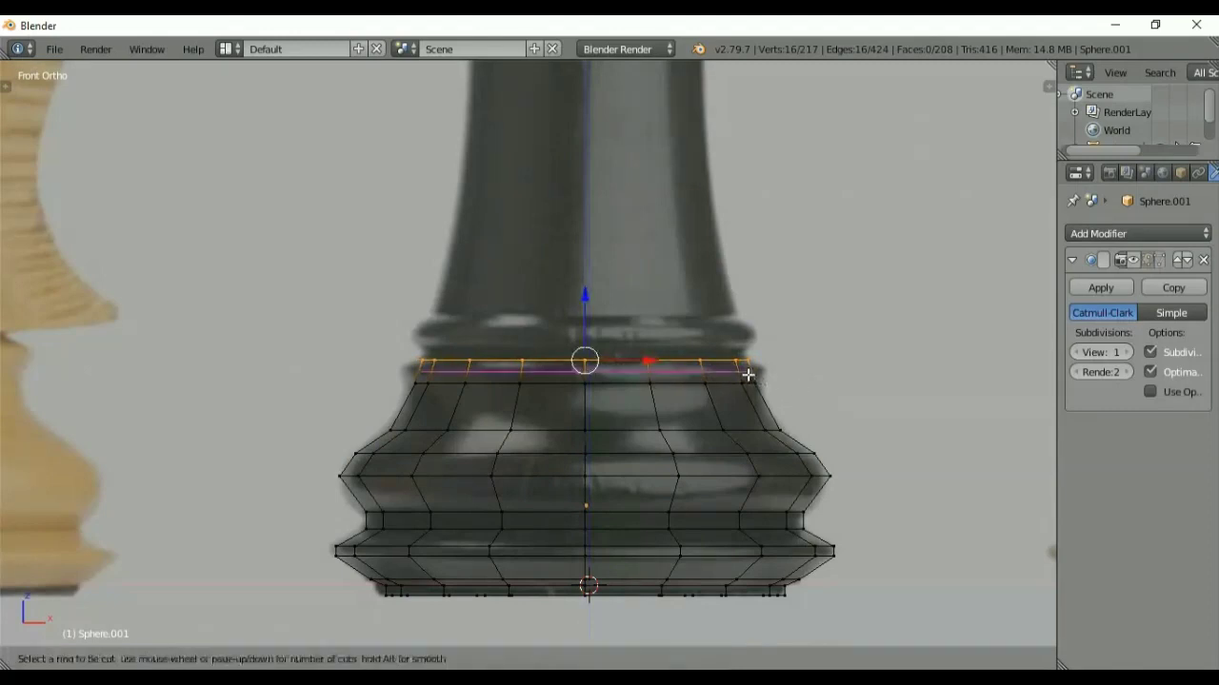
left_click(748, 374)
right_click(748, 374)
key("s")
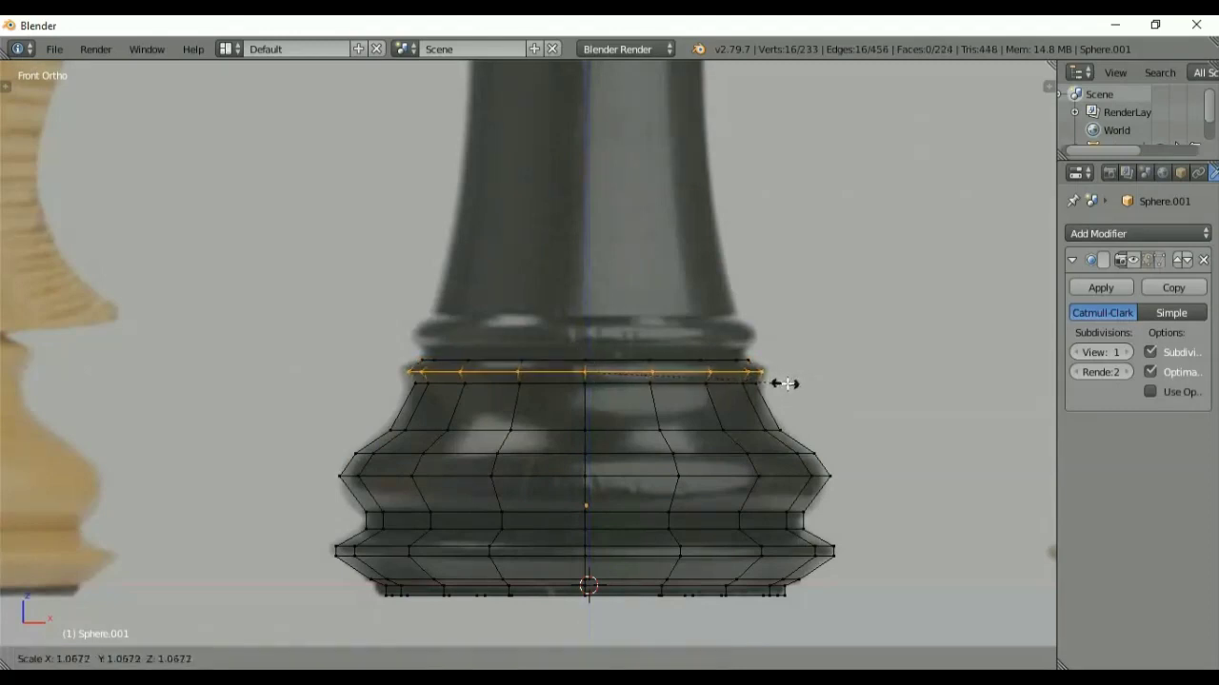
left_click(789, 383)
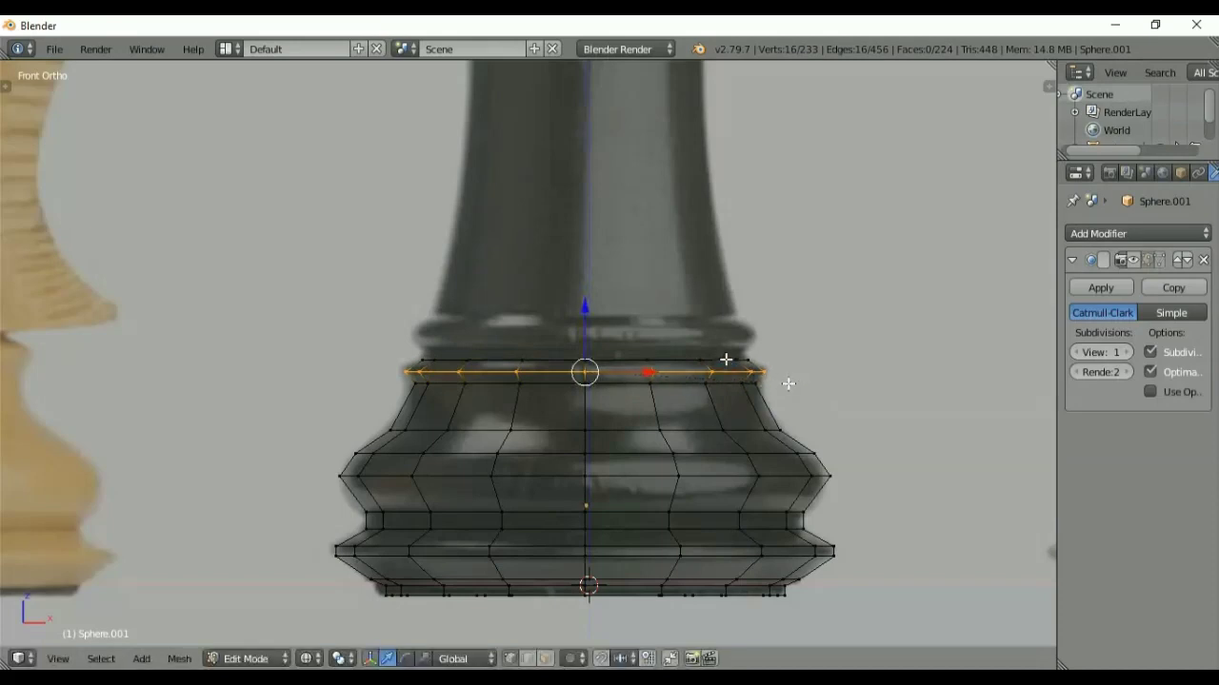
- Extrude the top loop above the lower ring up about 0.021 along Z
key("g")
key("z")
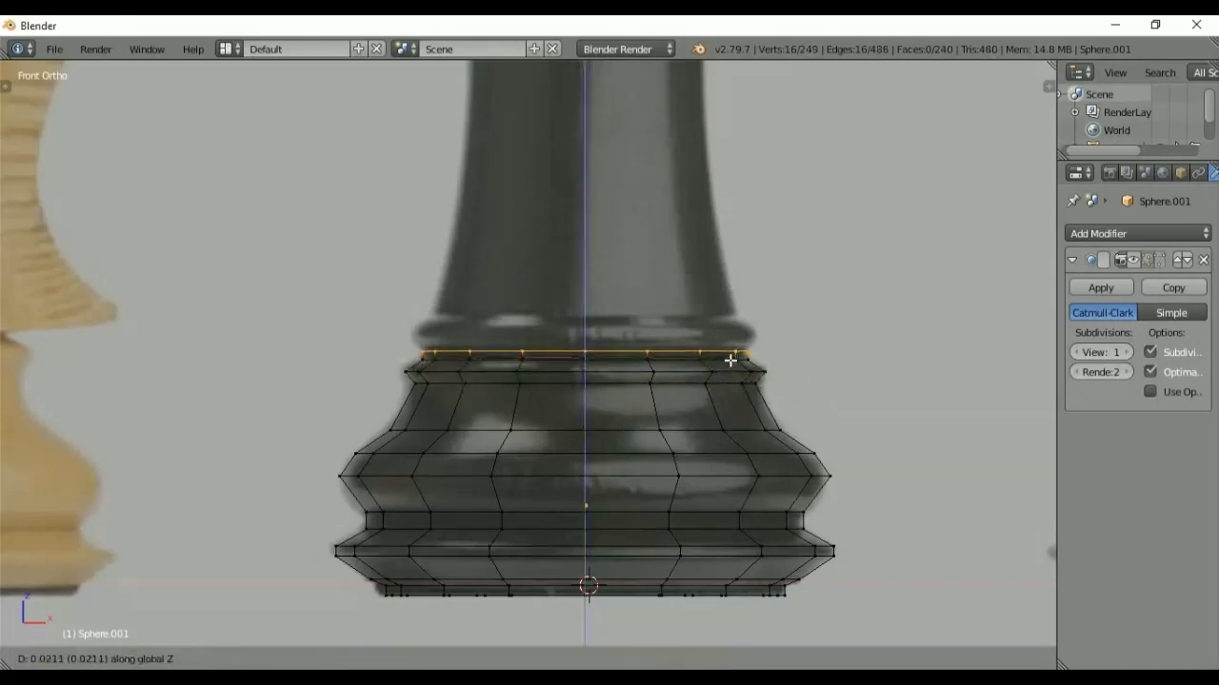
left_click(731, 359)
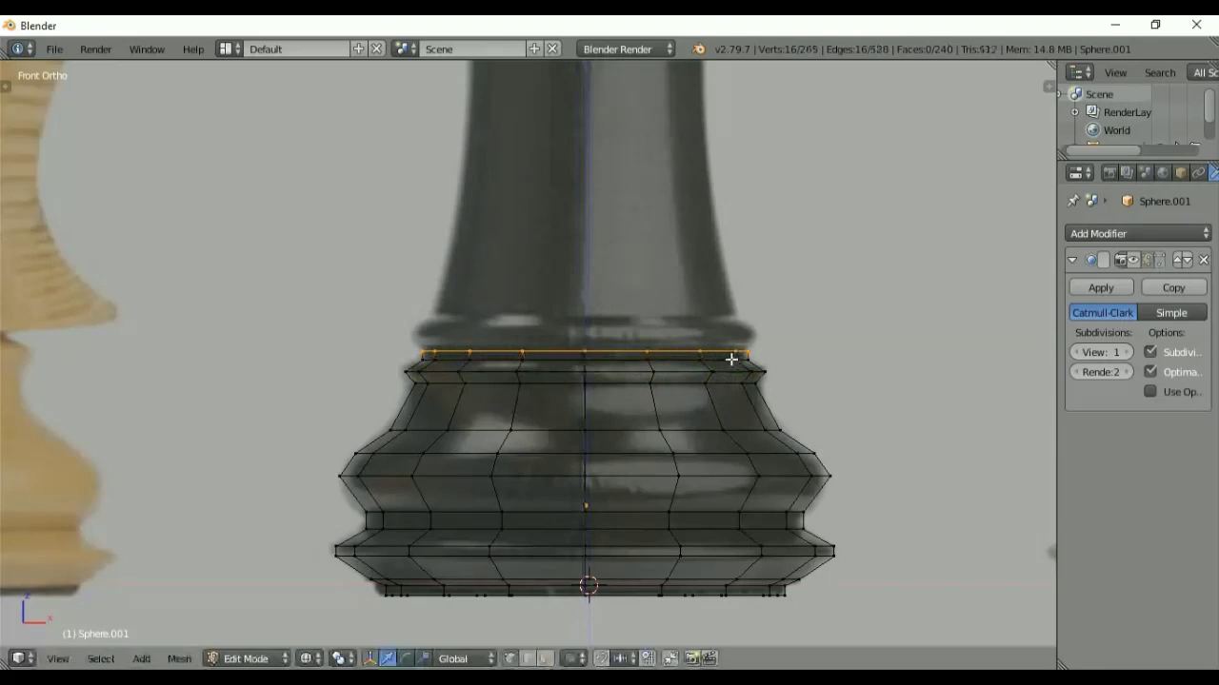
- Extrude the groove's top loop up about 0.086 along Z and scale the new loop slightly inward
key("e")
key("z")
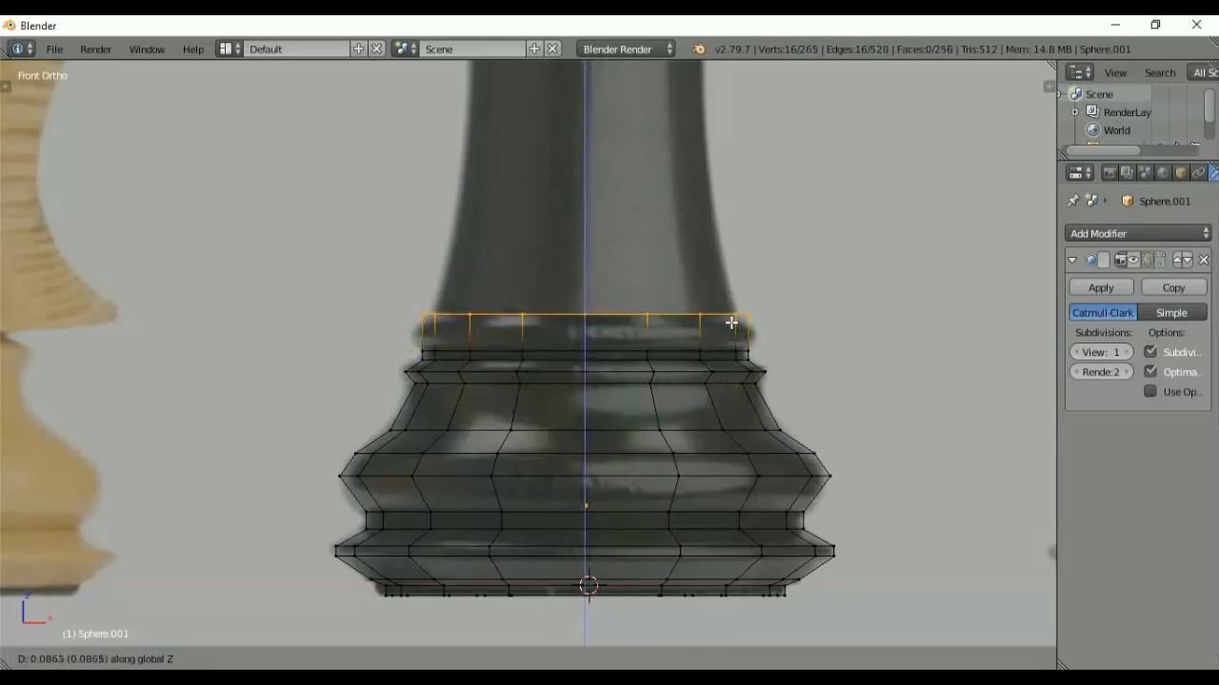
left_click(731, 324)
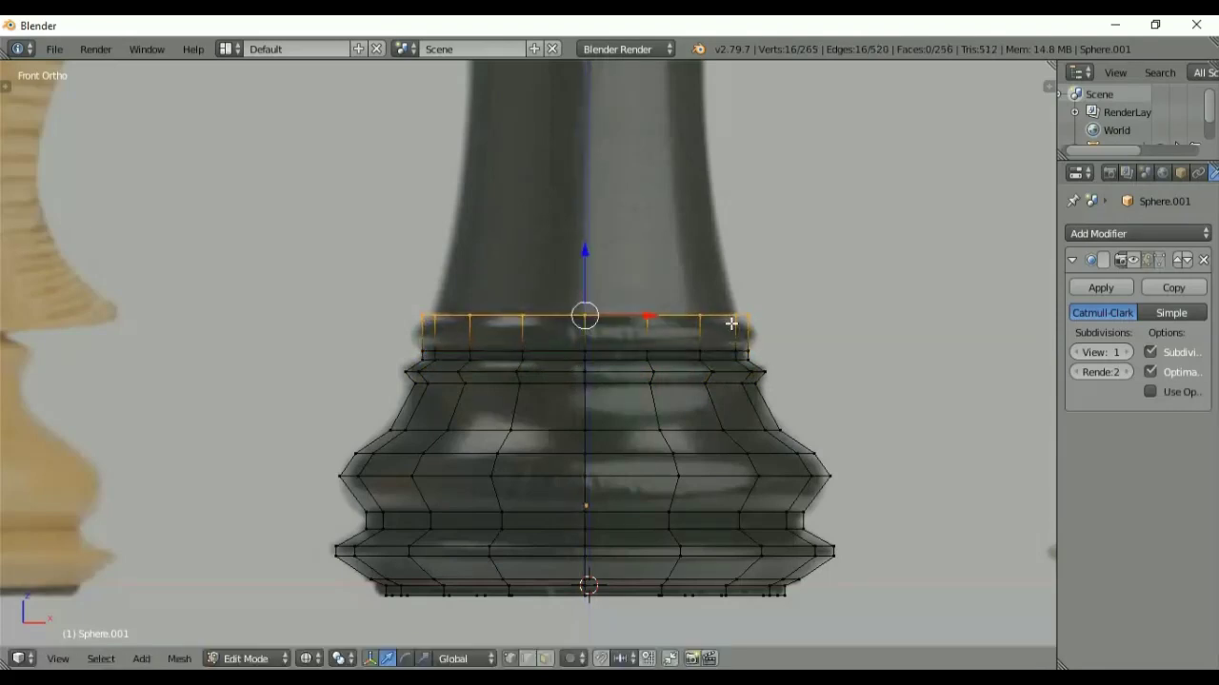
key("s")
left_click(752, 331)
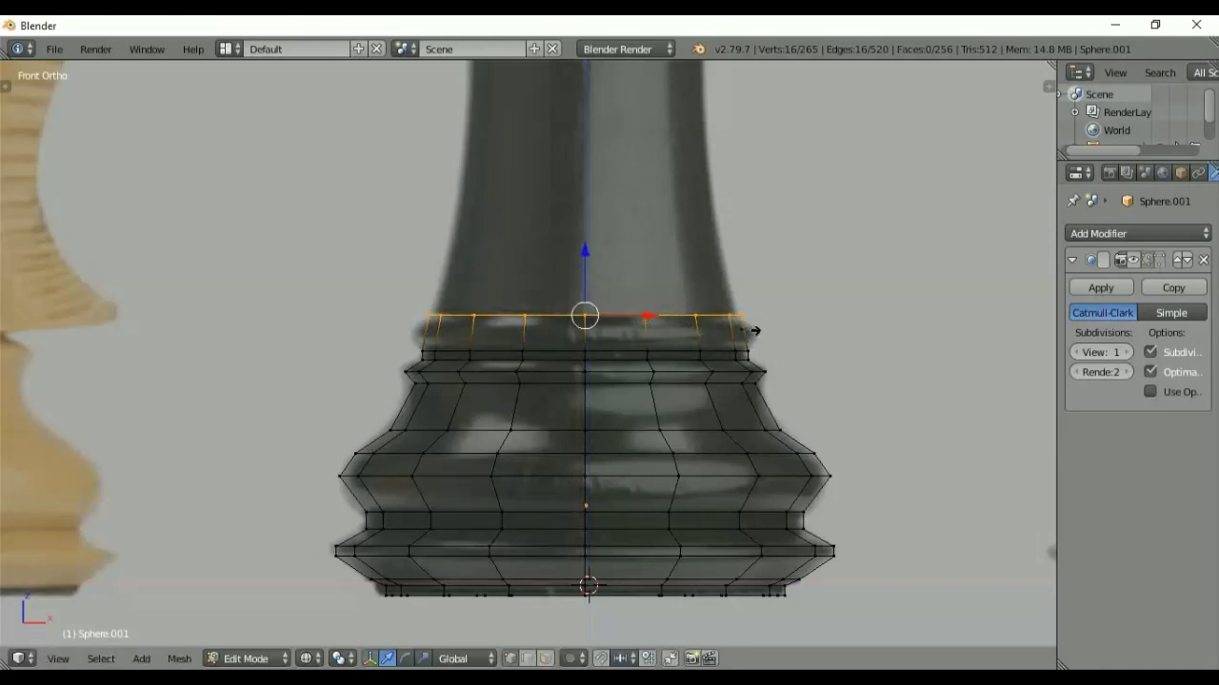
- Add a centred loop cut in the topmost band and scale it to about 1.1 to form the upper ring
key("ctrl+r")
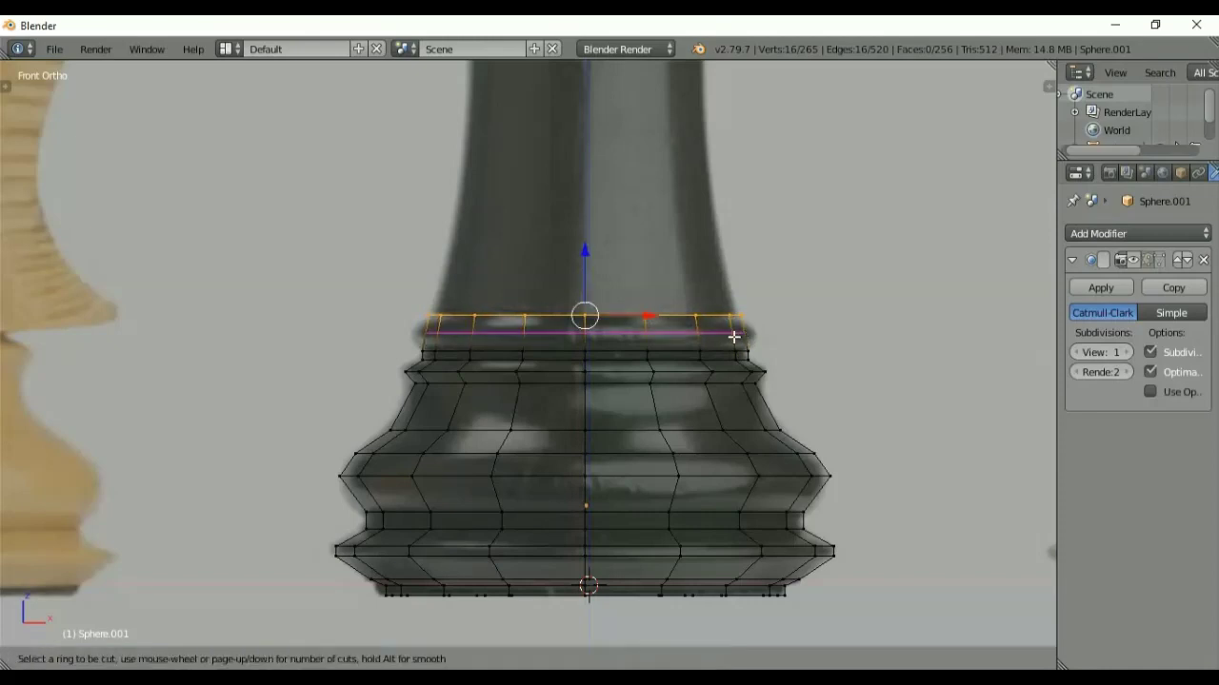
left_click(734, 337)
right_click(734, 337)
key("s")
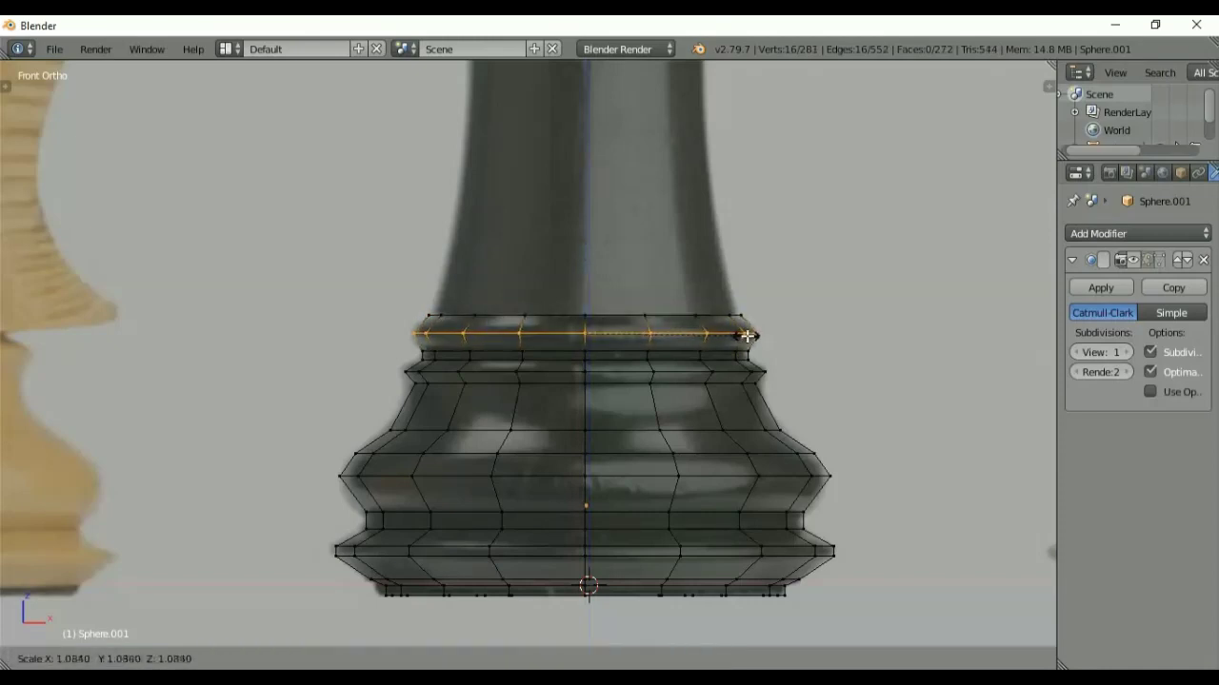
left_click(752, 336)
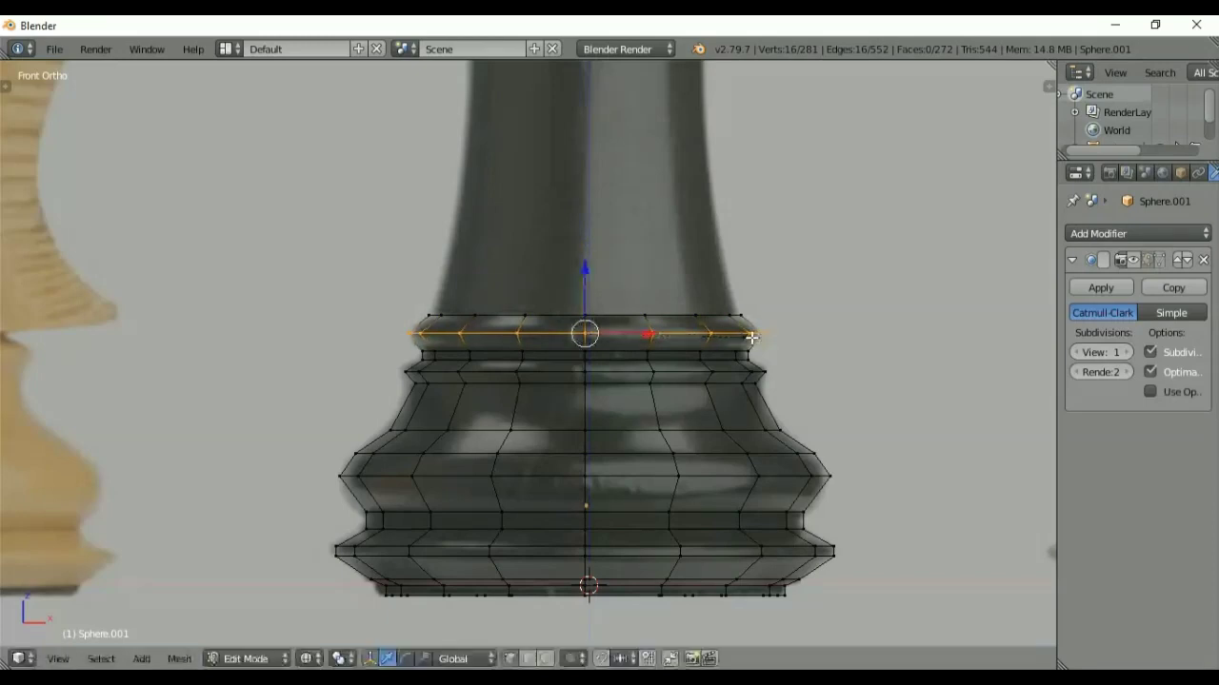
- Extrude the upper ring's top loop up about 0.8 along Z to the collar and scale it to about 0.77
right_click(709, 316, "alt")
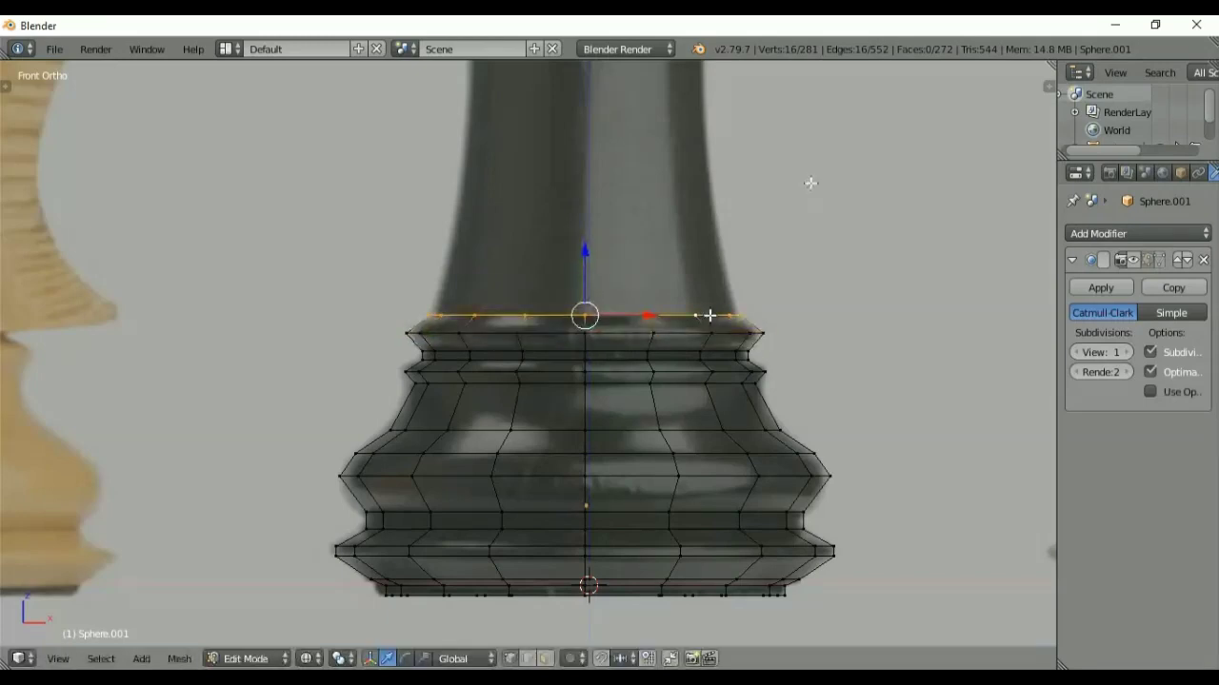
middle_click_drag(810, 183, 838, 358, "shift")
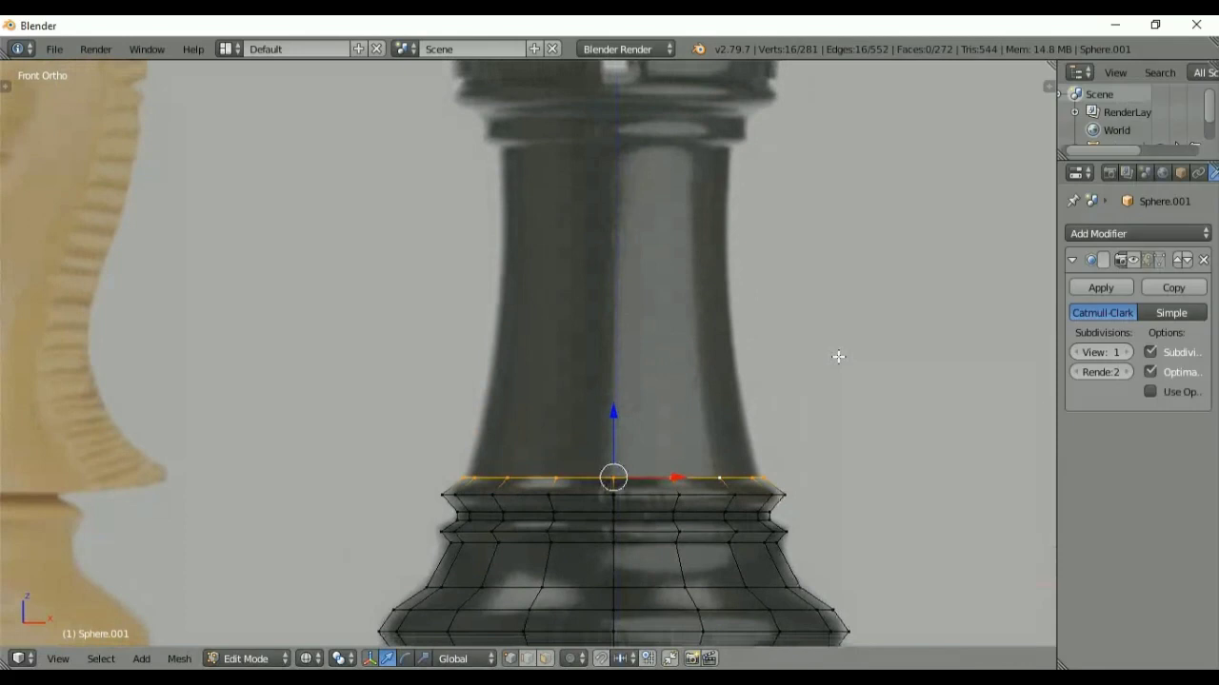
key("e")
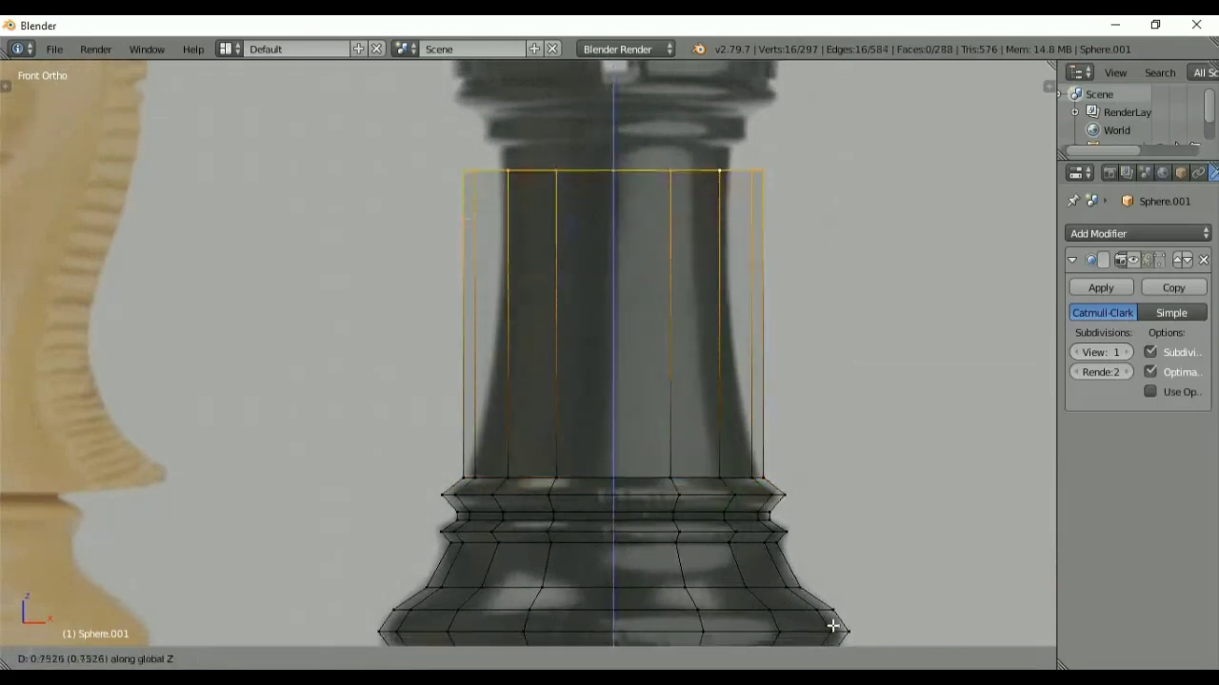
left_click(834, 605)
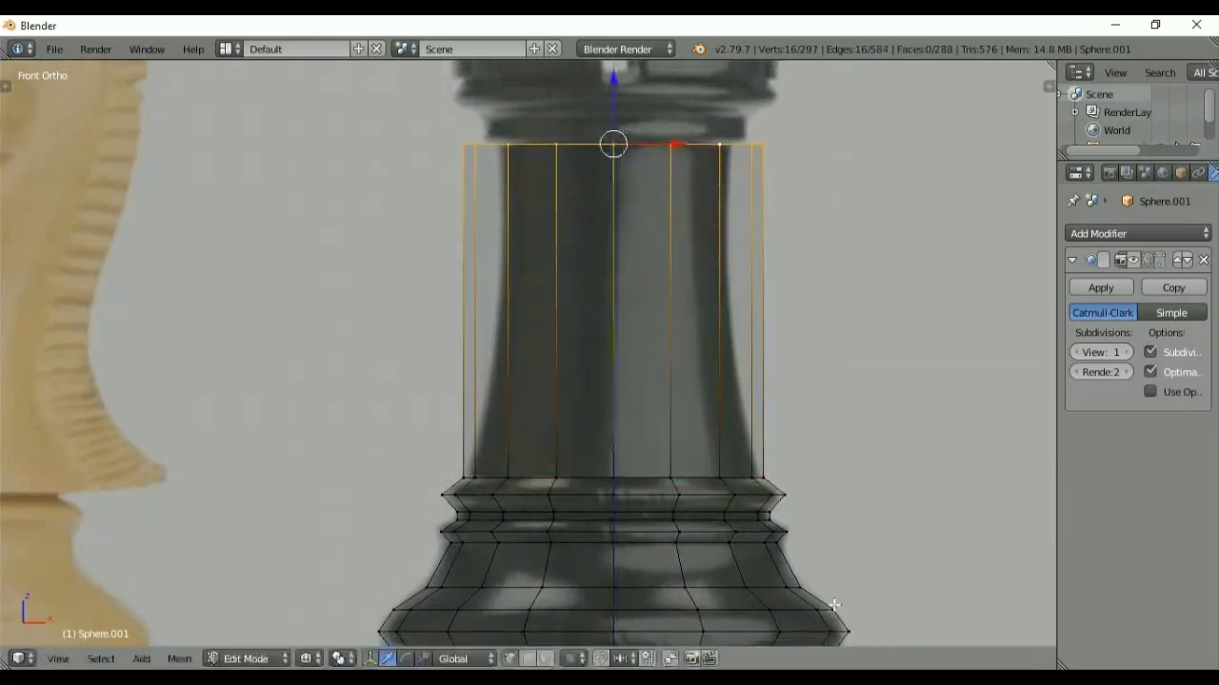
key("s")
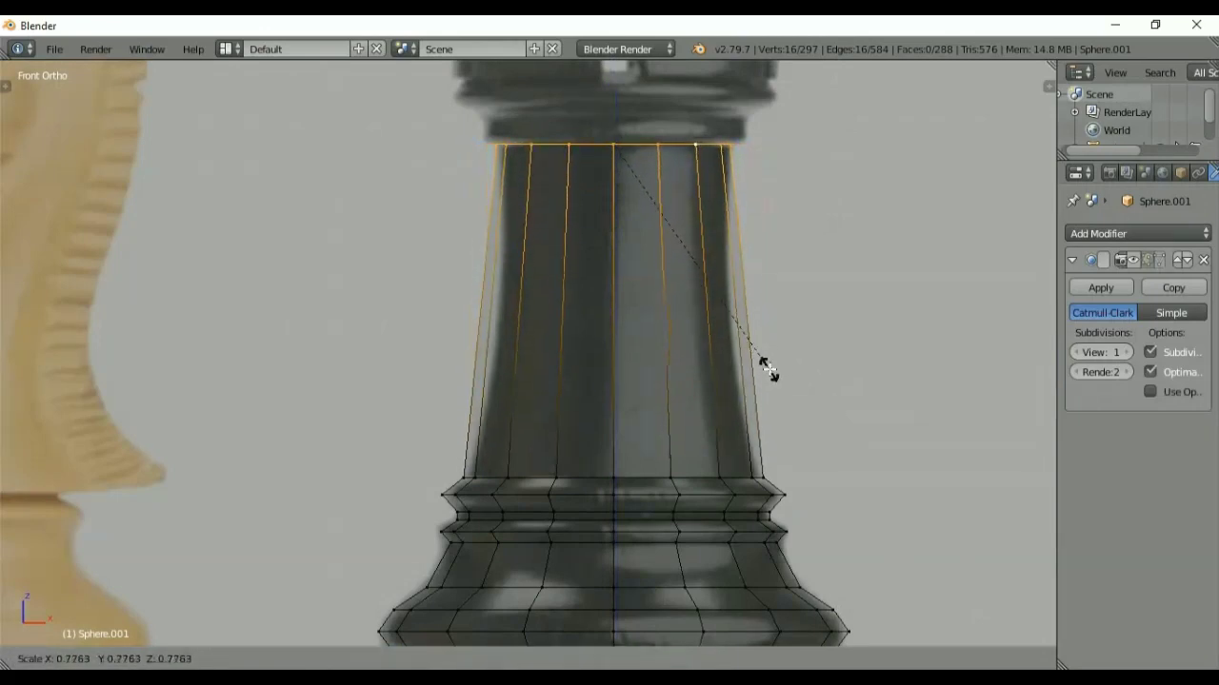
left_click(767, 370)
- Add three evenly spaced loop cuts along the shaft and scale them together to about 0.92
key("ctrl+r")
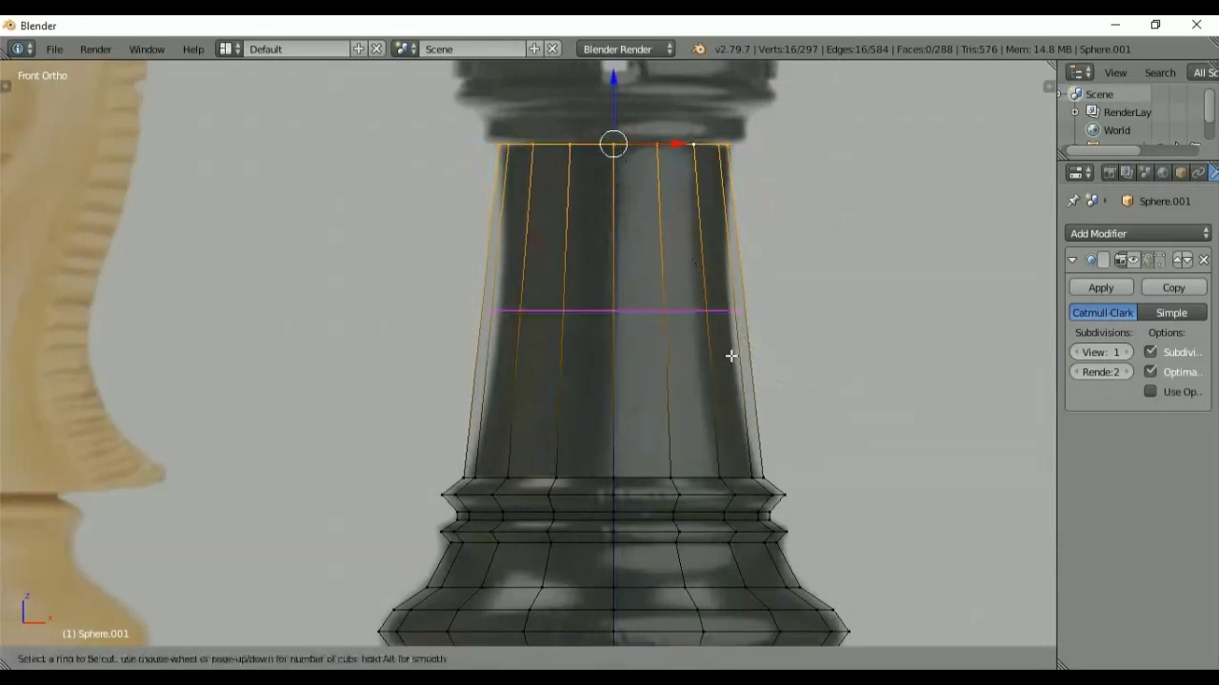
scroll(731, 355, "up", 2)
left_click(731, 355)
right_click(731, 355)
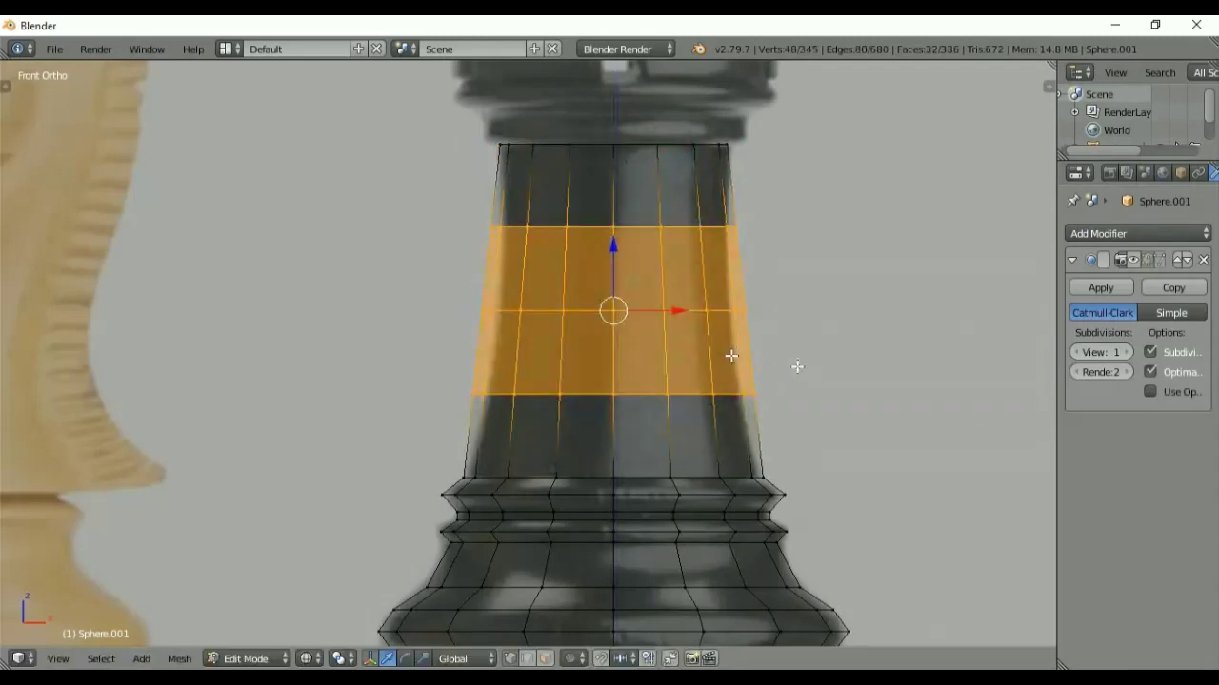
key("s")
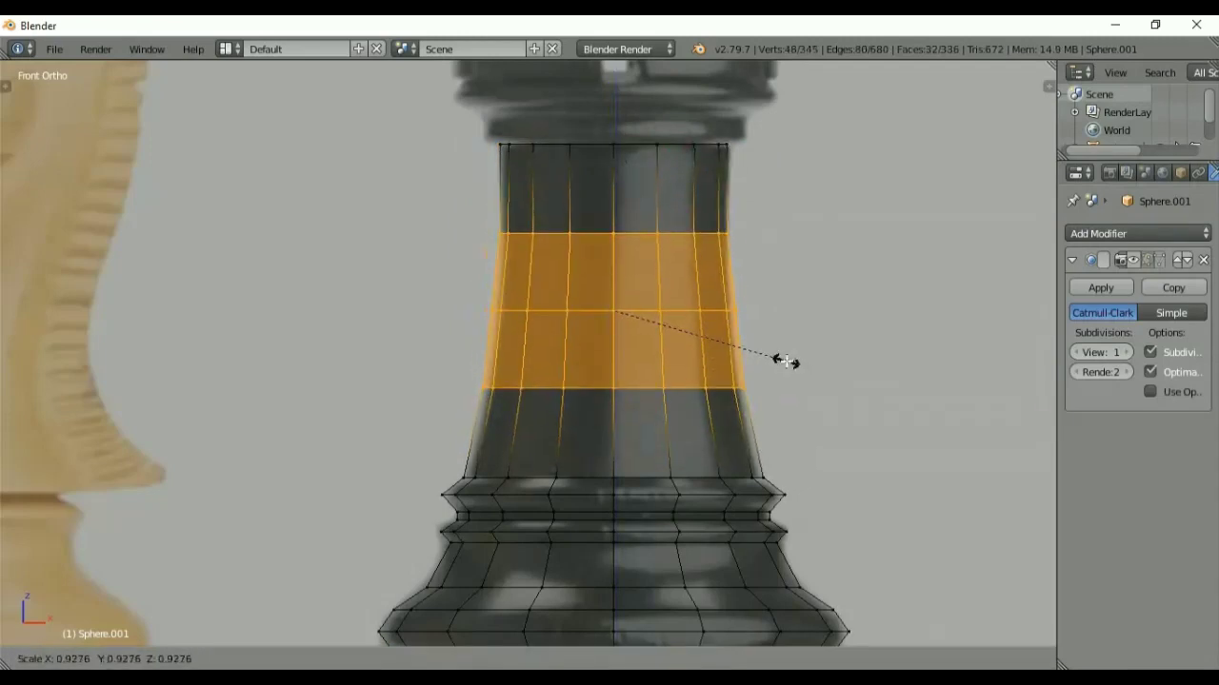
left_click(782, 361)
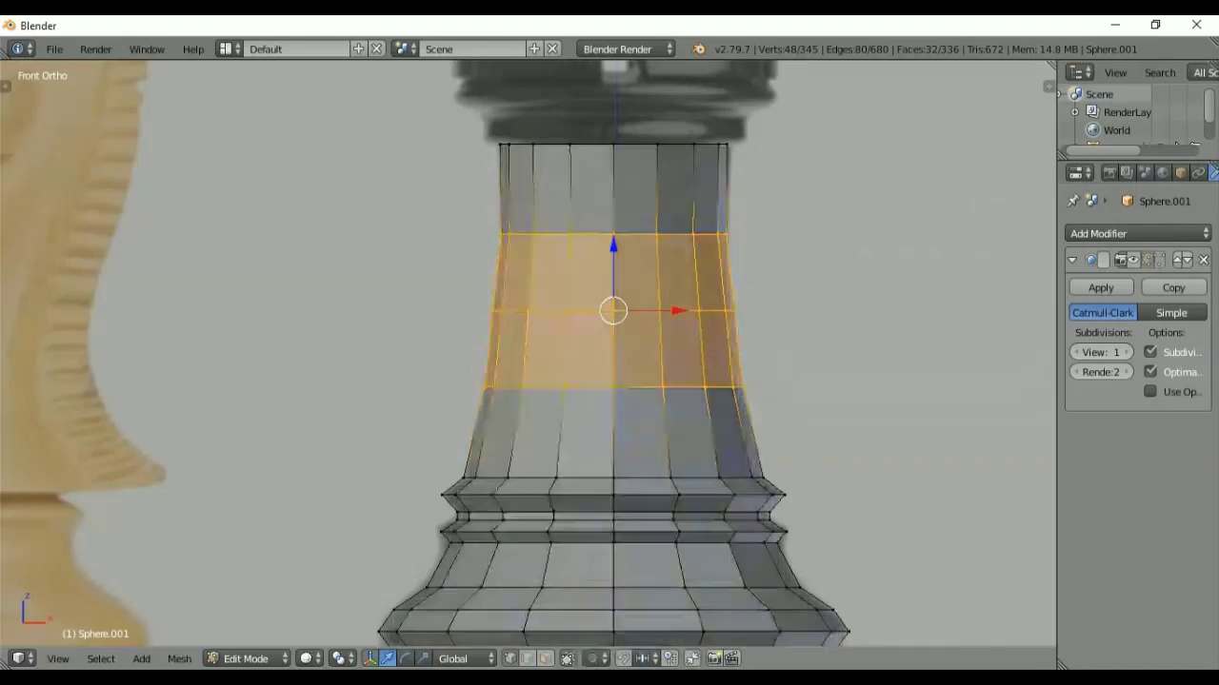
- Extrude the shaft's top edge loop outward, scaling it to about 1.14 to start the collar
middle_click_drag(806, 193, 810, 346, "shift")
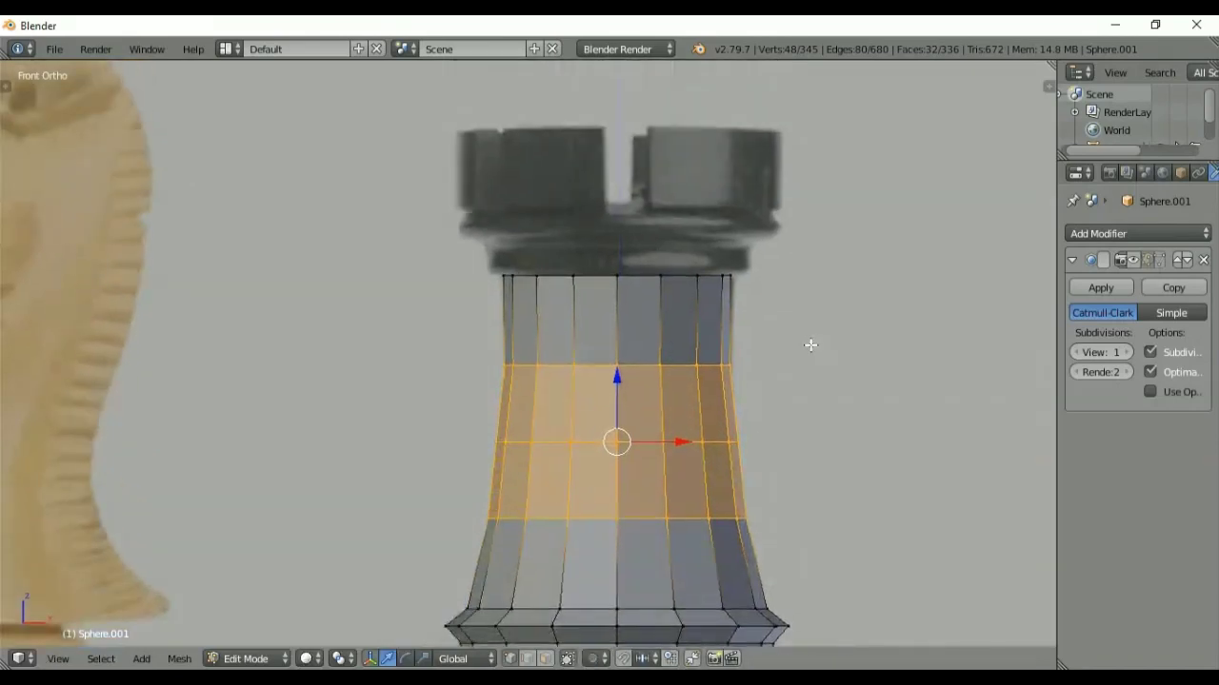
key("z")
right_click(685, 297, "alt")
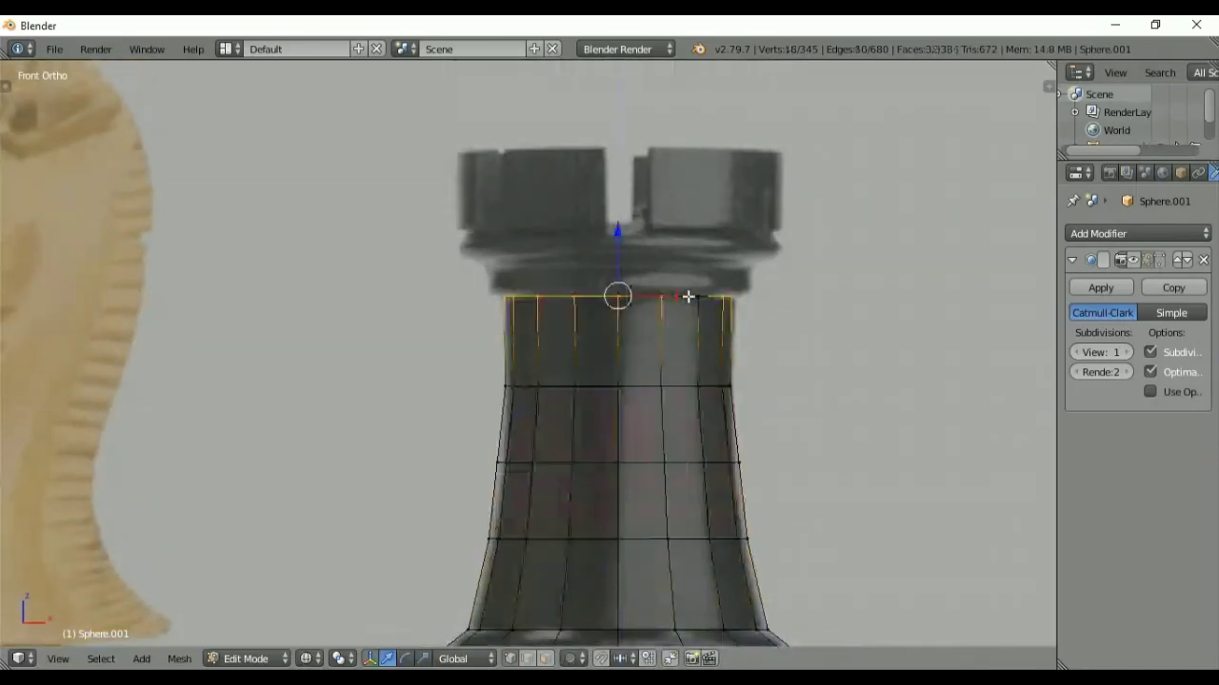
key("s")
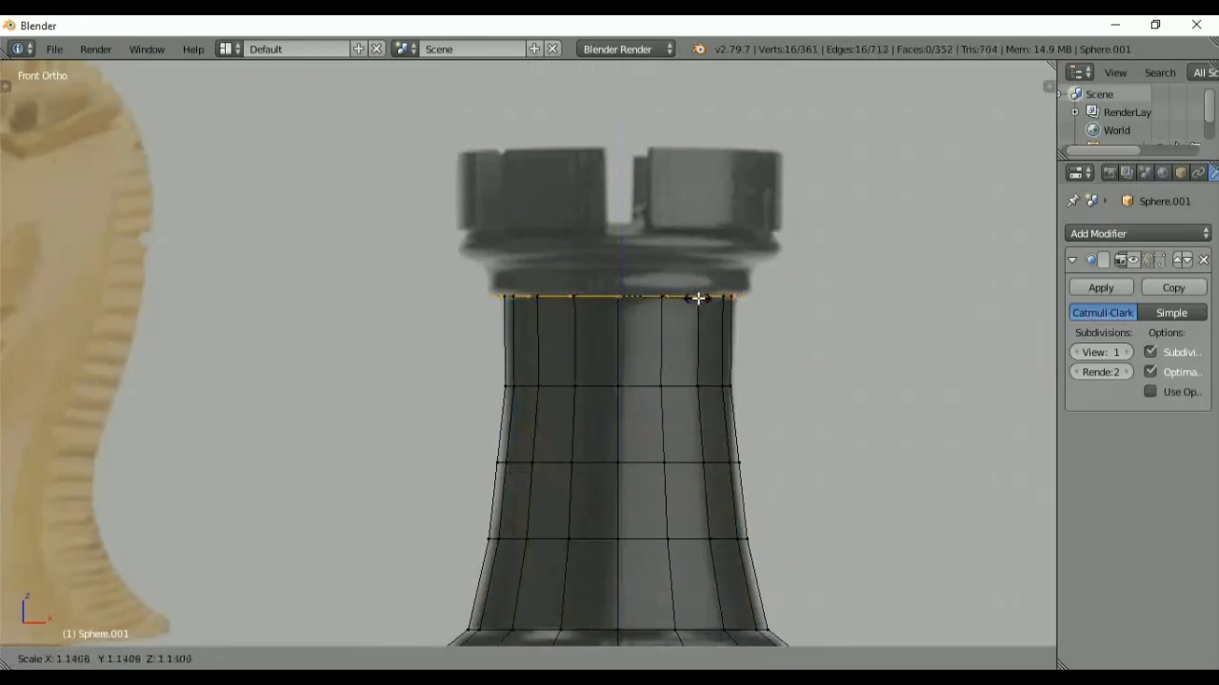
left_click(697, 298)
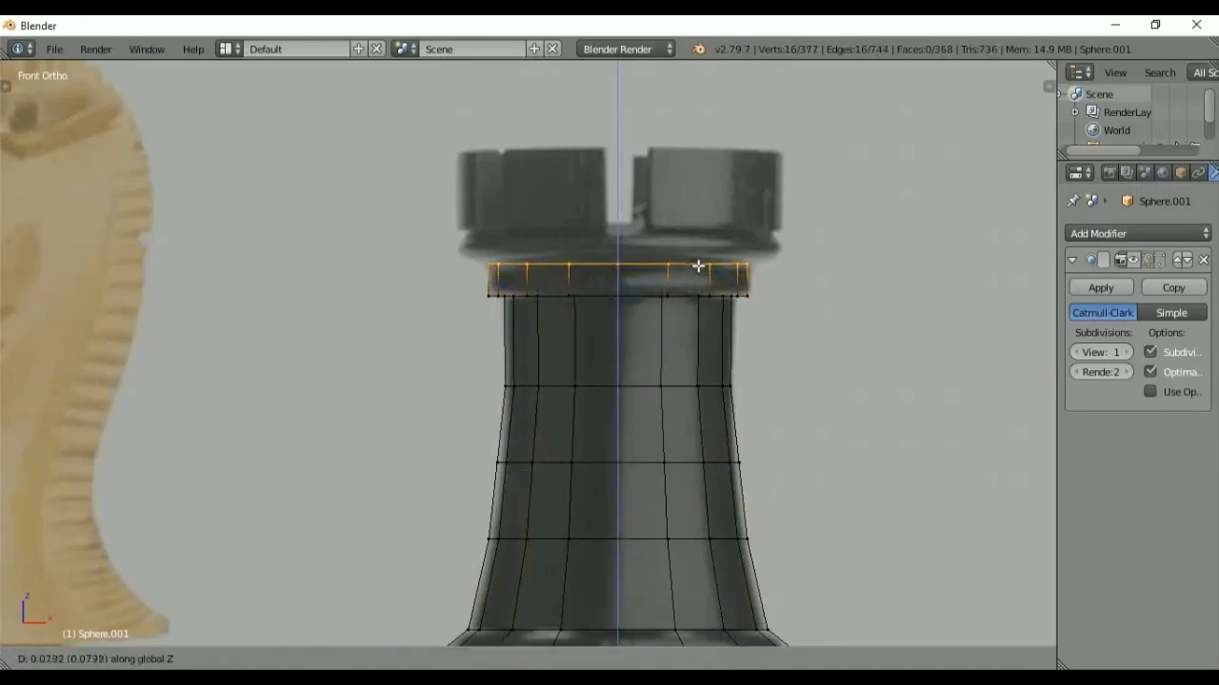
- Extrude the collar's outer loop up about 0.079 along Z, and extrude it again by about 0.07
left_click(698, 266)
key("e")
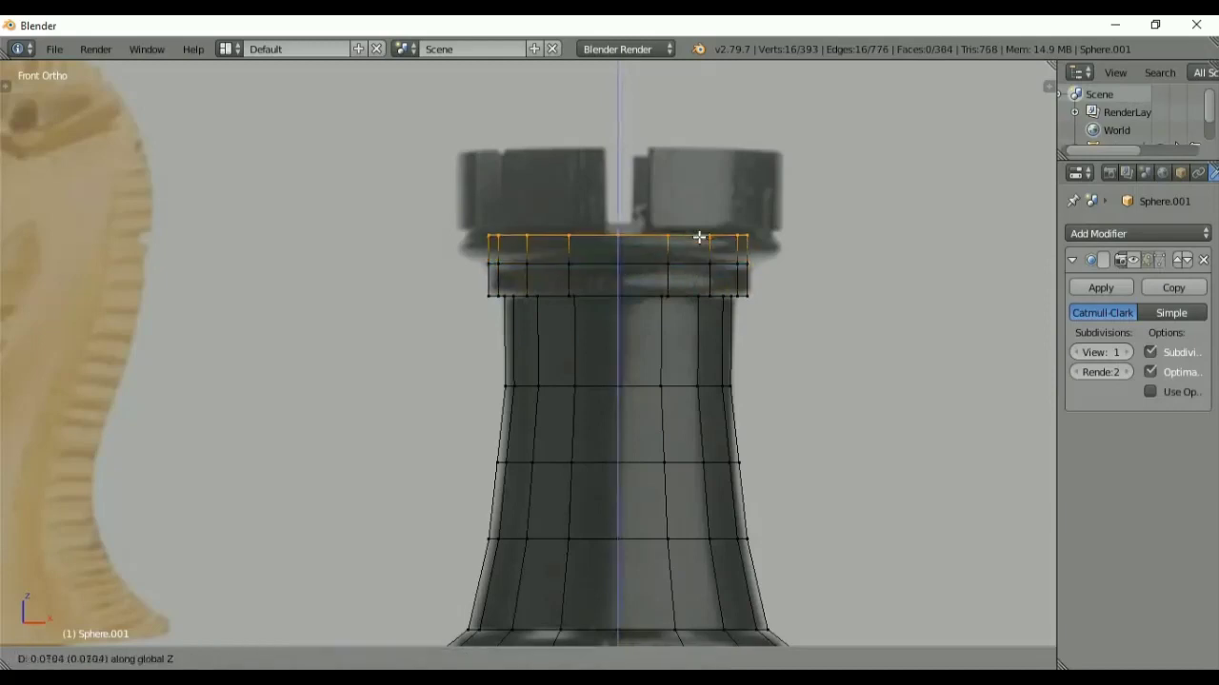
left_click(699, 237)
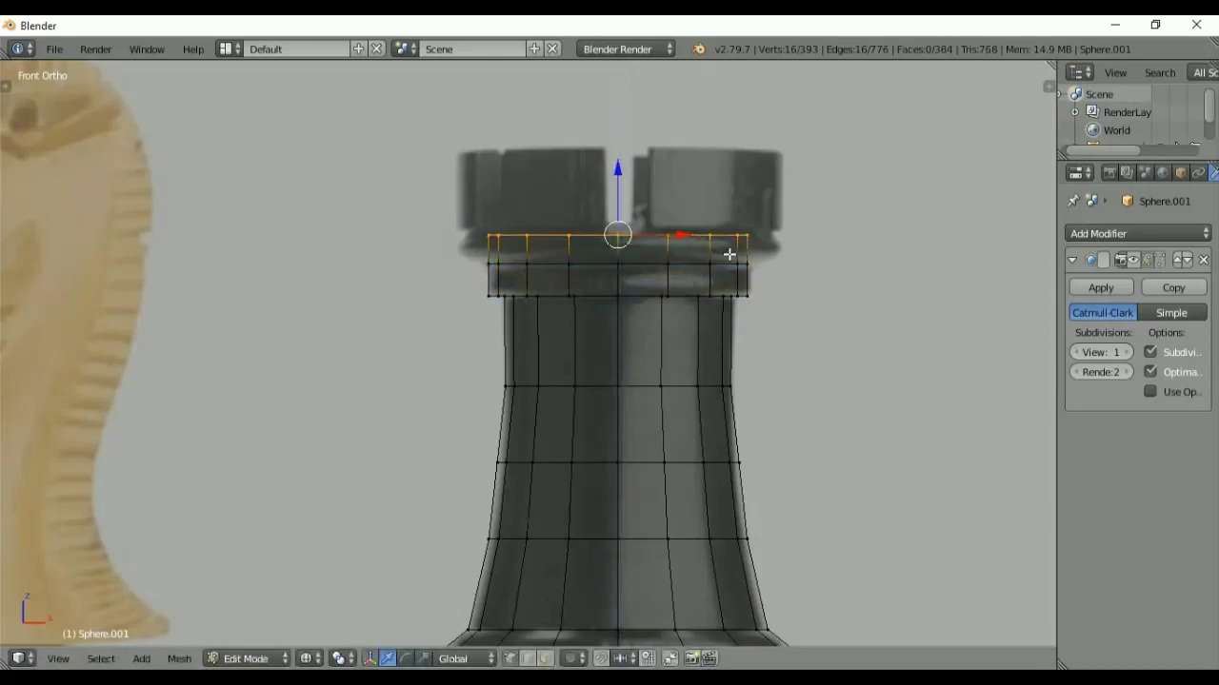
- Add a centred loop cut in the topmost band and scale it to about 1.25 to form the rim
key("ctrl+r")
left_click(729, 253)
left_click(731, 252)
key("s")
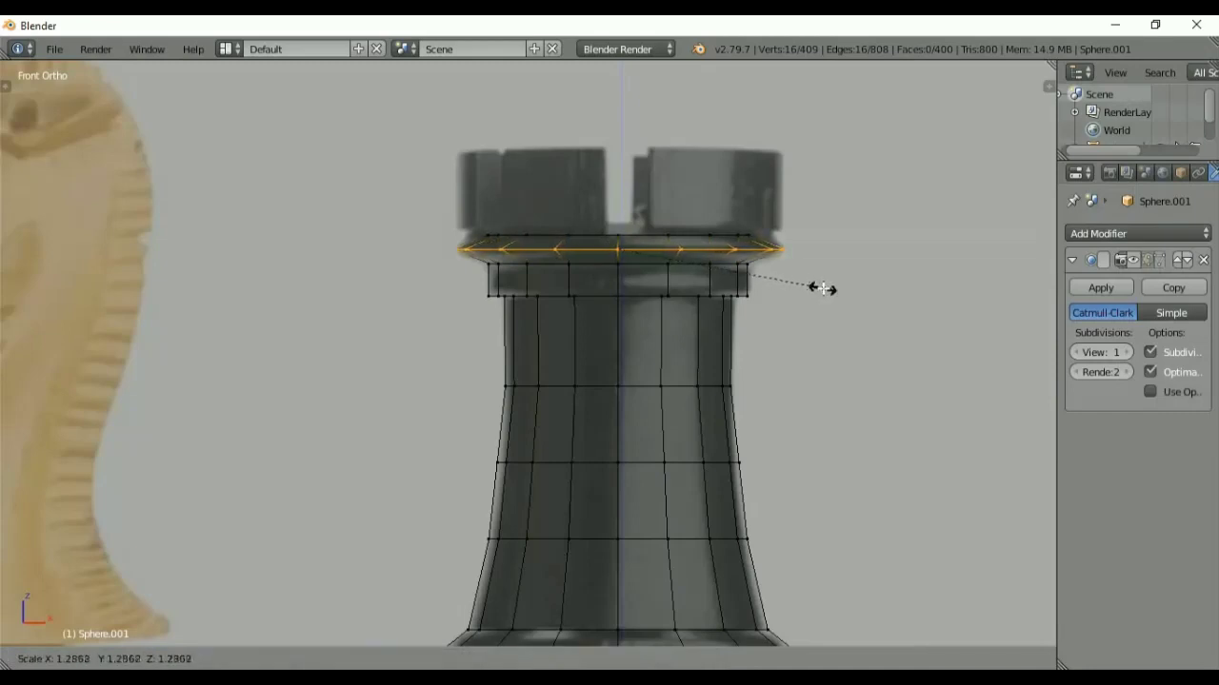
left_click(823, 288)
- Bevel the rim's edge loop with an offset of about 0.04 and scale the bevelled band to about 1.05
key("ctrl+b")
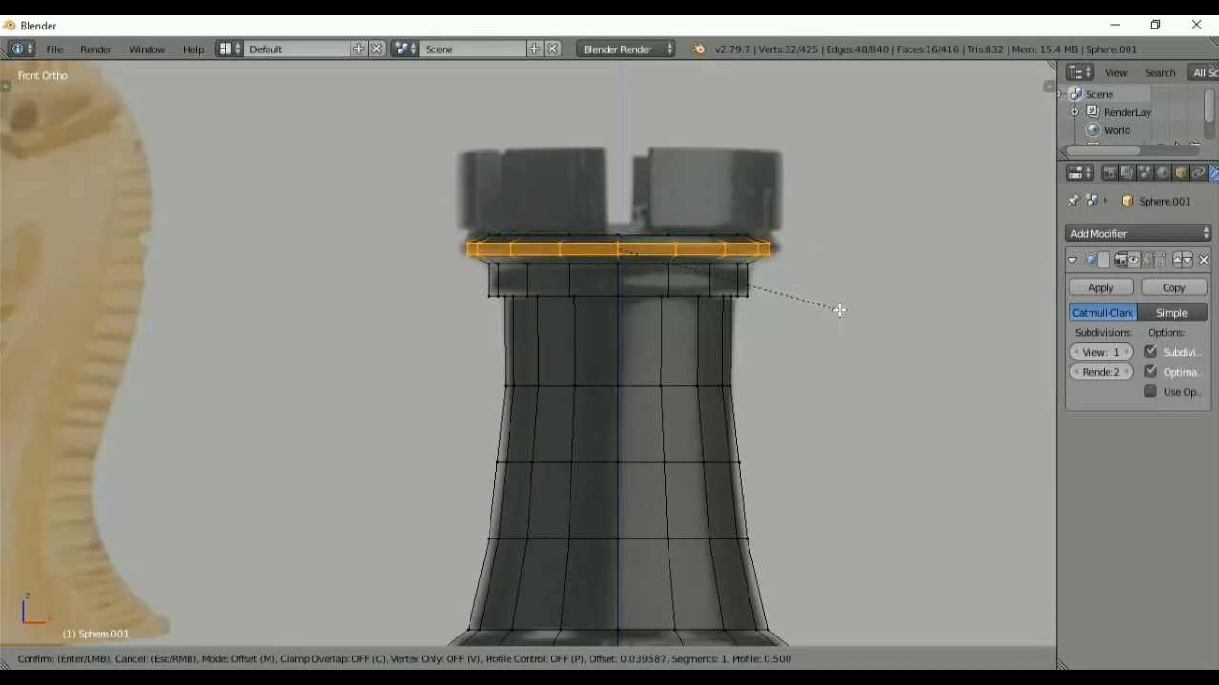
left_click(838, 309)
key("s")
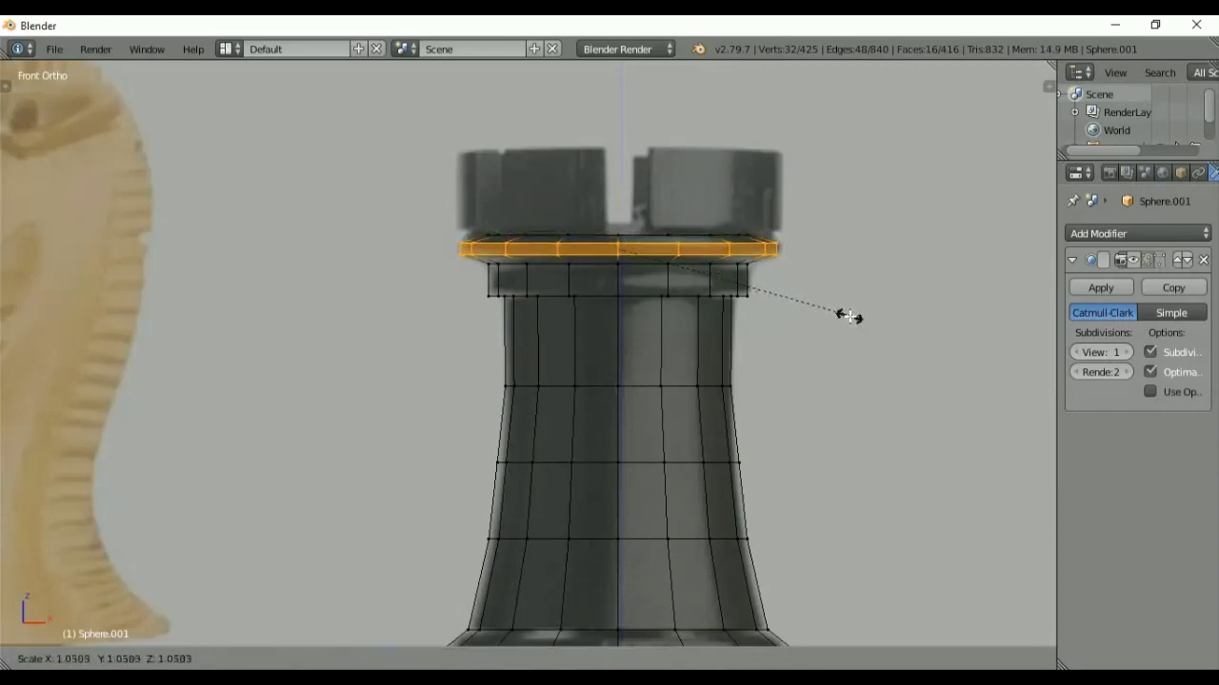
left_click(850, 316)
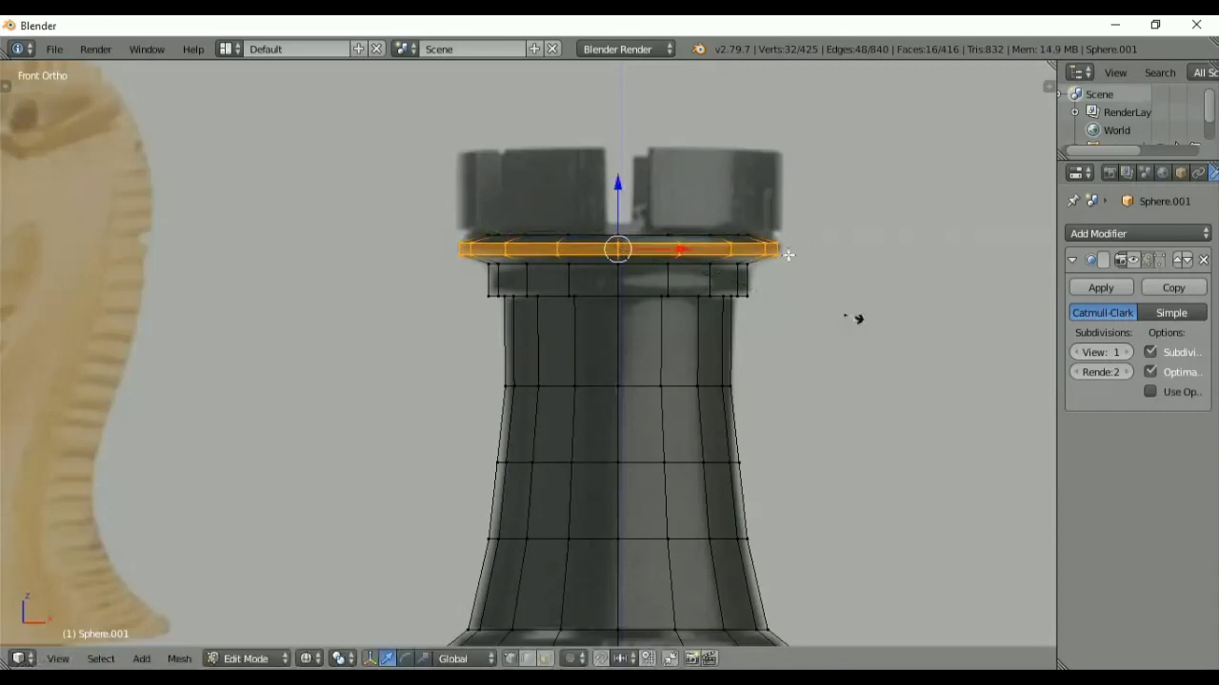
- Extrude the open top edge loop inward, scaling it to about 0.62 to make a flat inner ring
key("z")
middle_click_drag(791, 302, 791, 359)
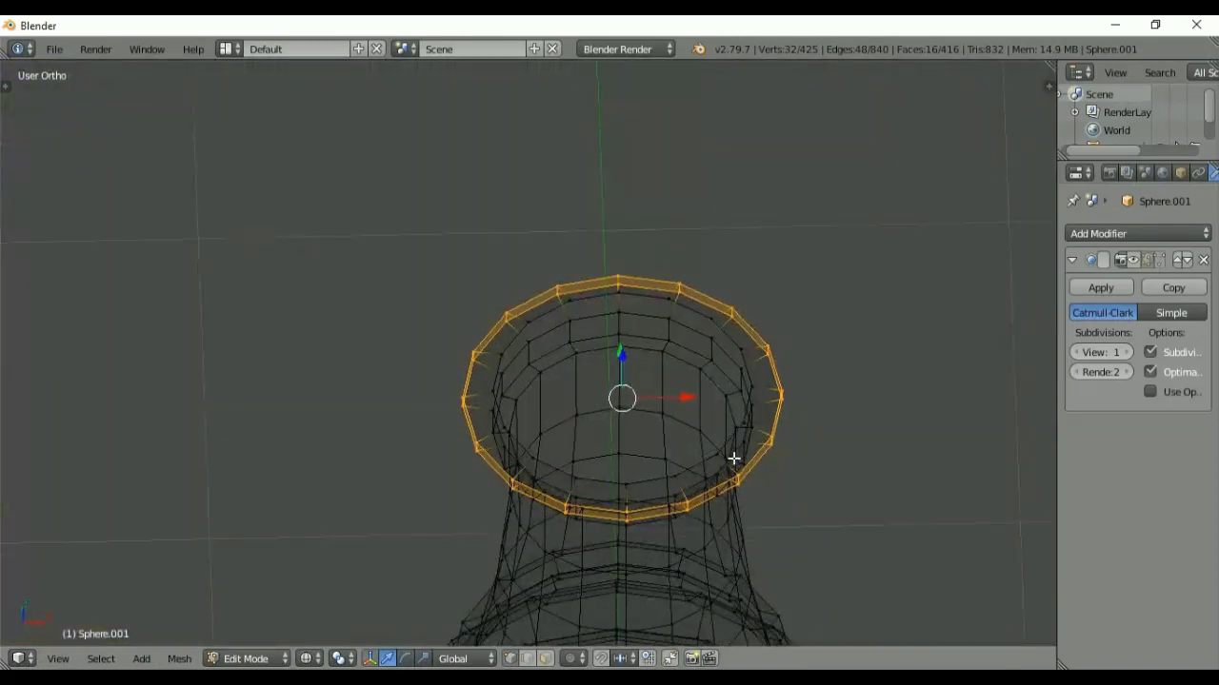
key("KP_1")
right_click(679, 233, "alt")
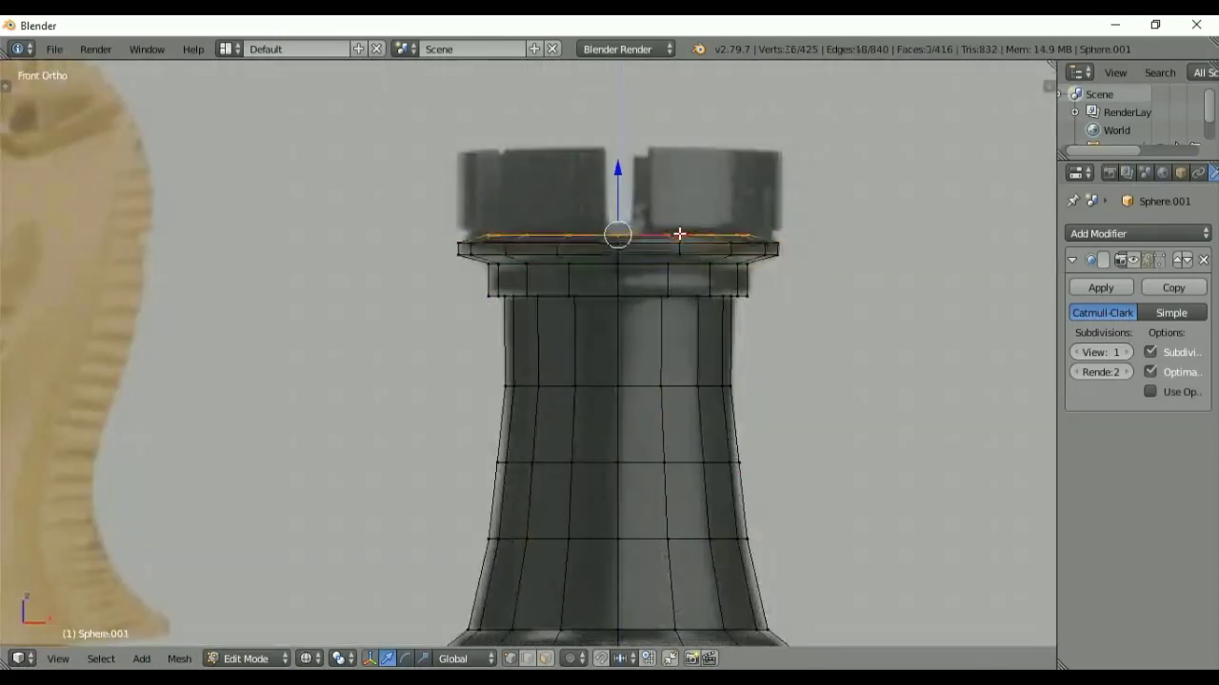
key("z")
mouse_move(679, 233)
middle_mouse_down()
mouse_move(712, 308)
mouse_move(721, 381)
middle_mouse_up()
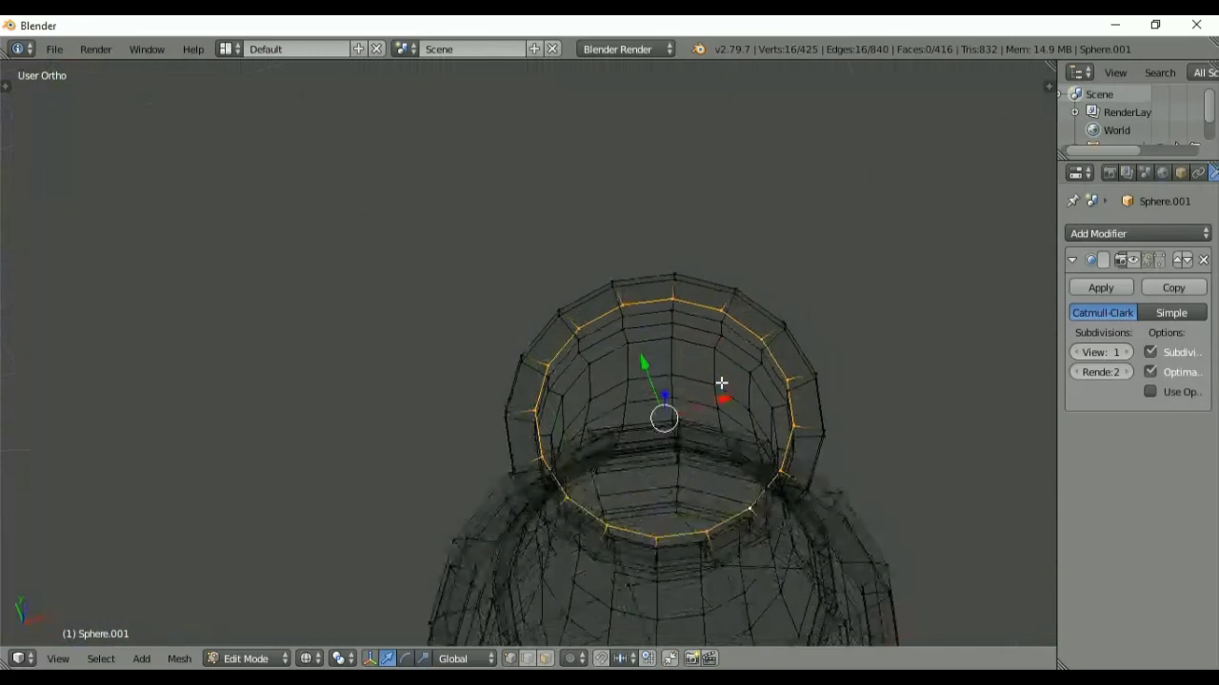
key("z")
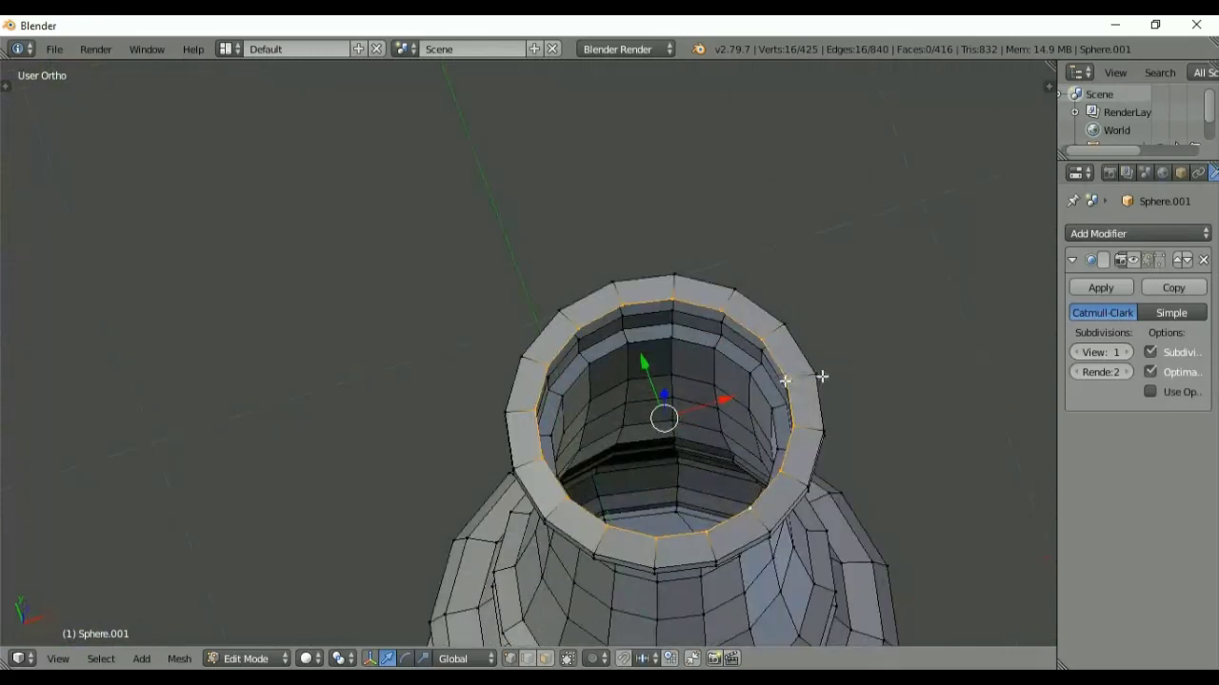
key("e")
key("s")
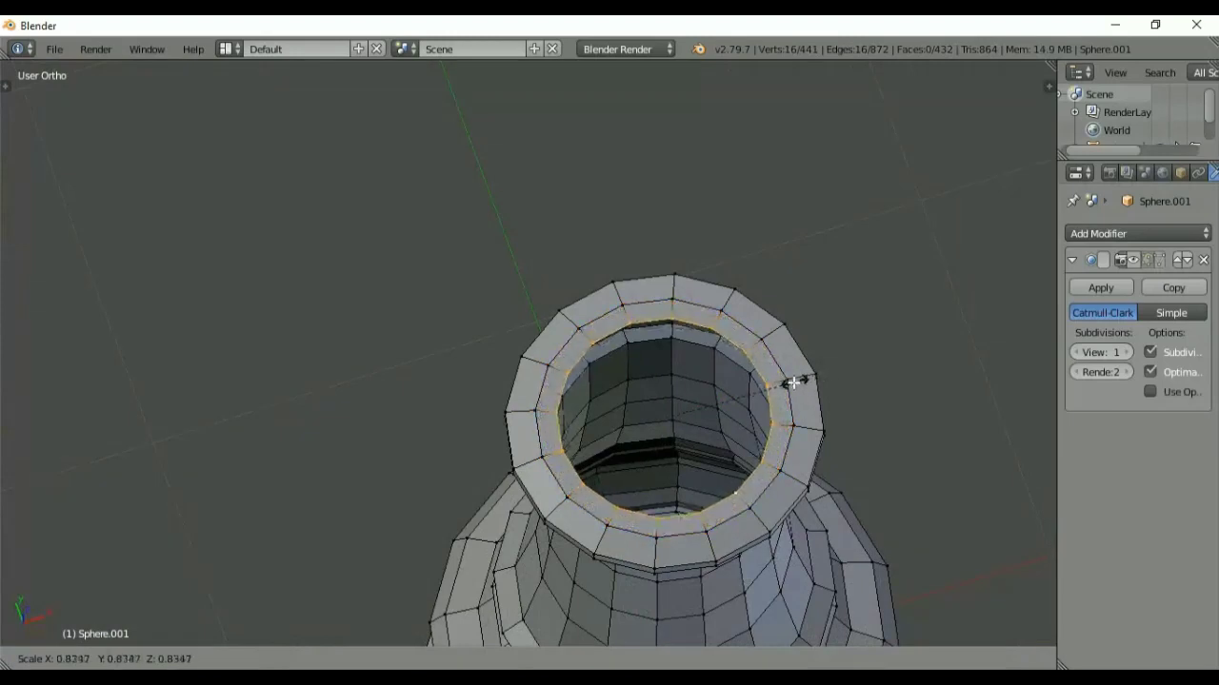
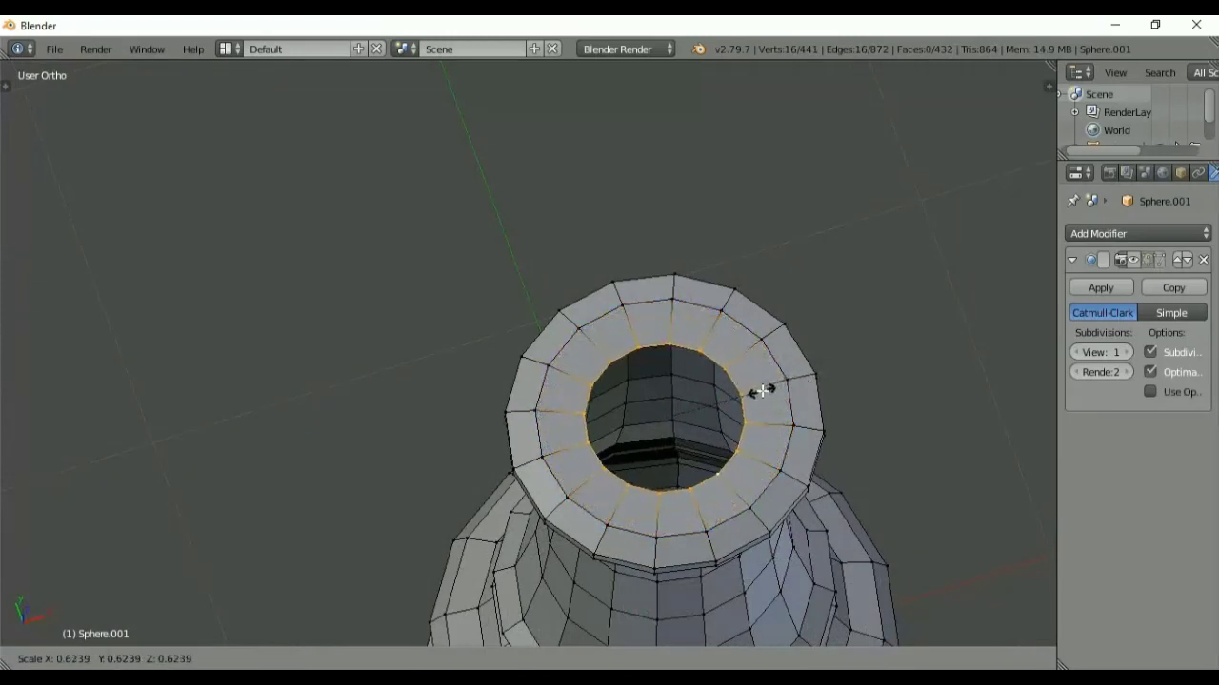
left_click(762, 393)
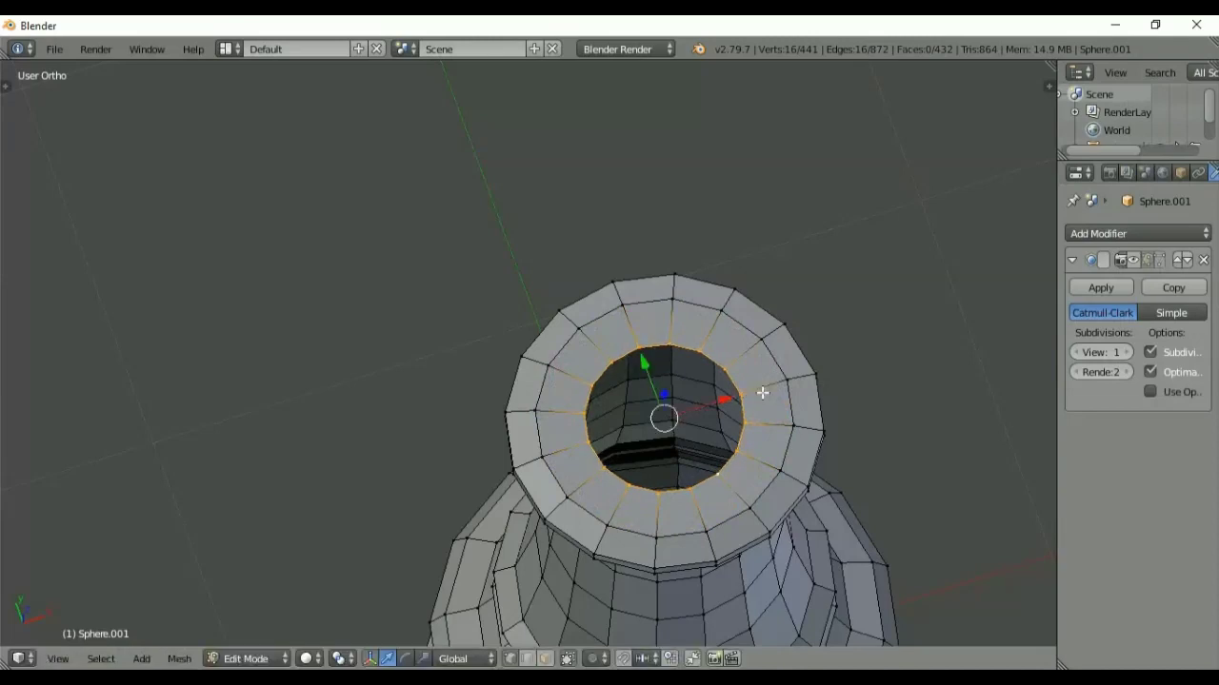
- Extrude four groups of three inner-ring faces, separated by one-face gaps, up to the reference's top edge as battlements
left_click(545, 659)
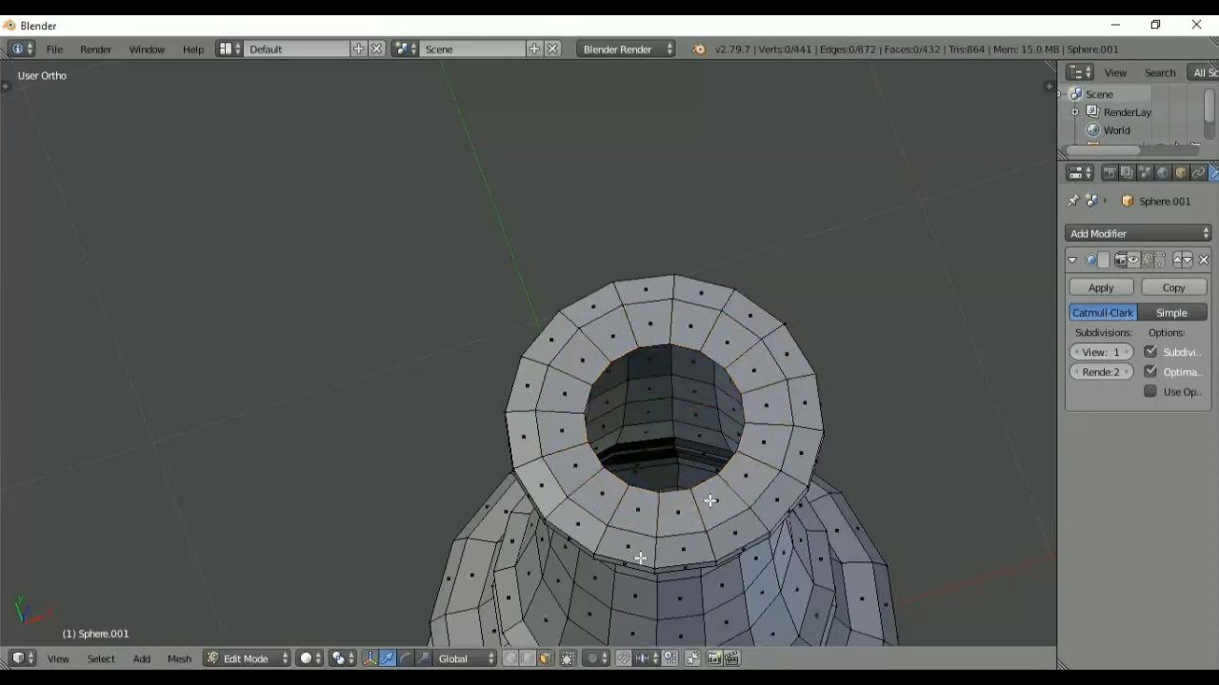
left_click(751, 471)
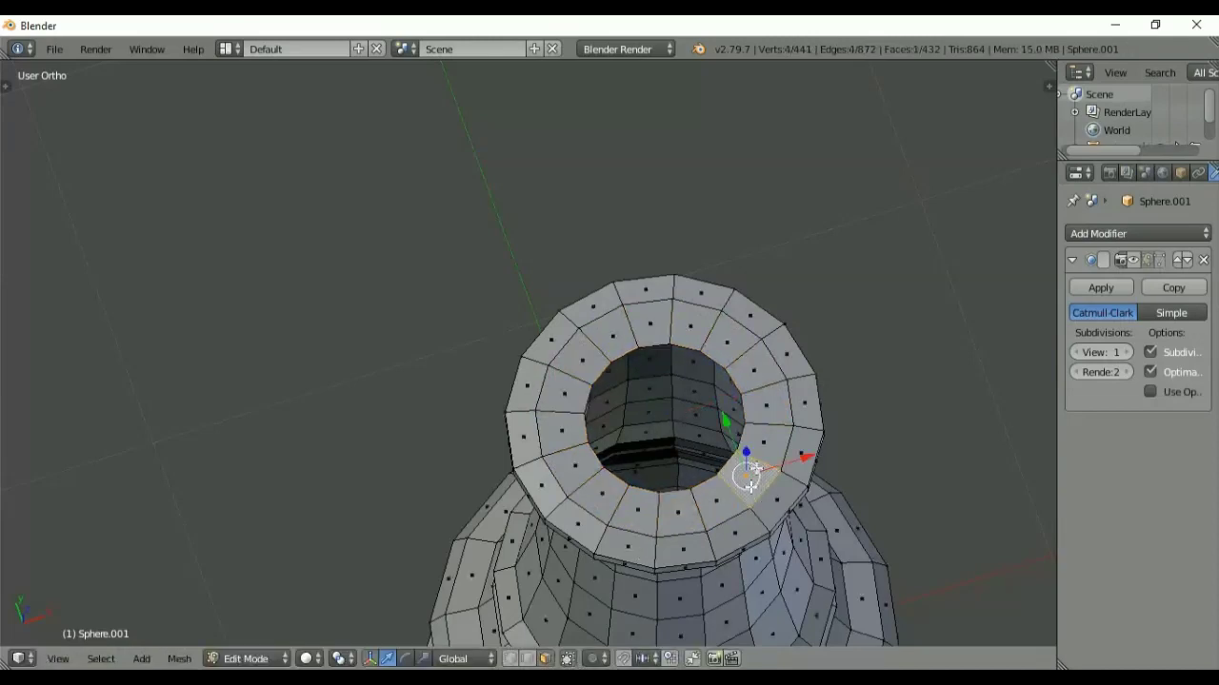
left_click(774, 395, "shift")
left_click(726, 337, "shift")
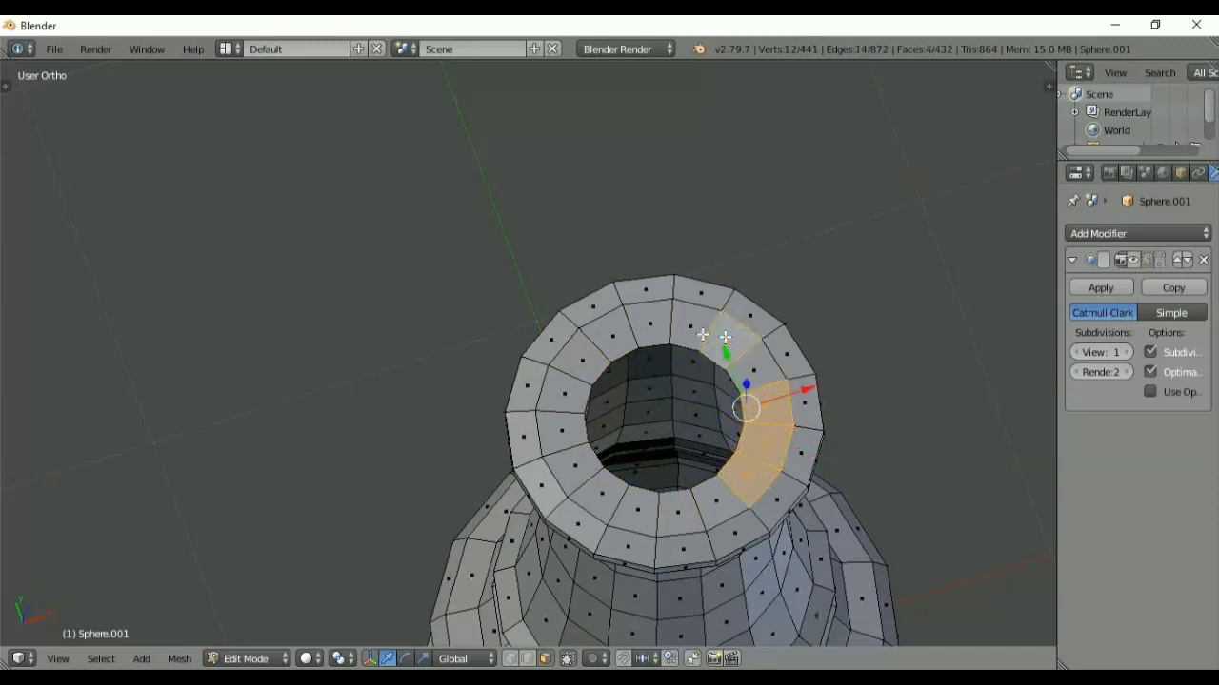
left_click(694, 325, "shift")
left_click(640, 325, "shift")
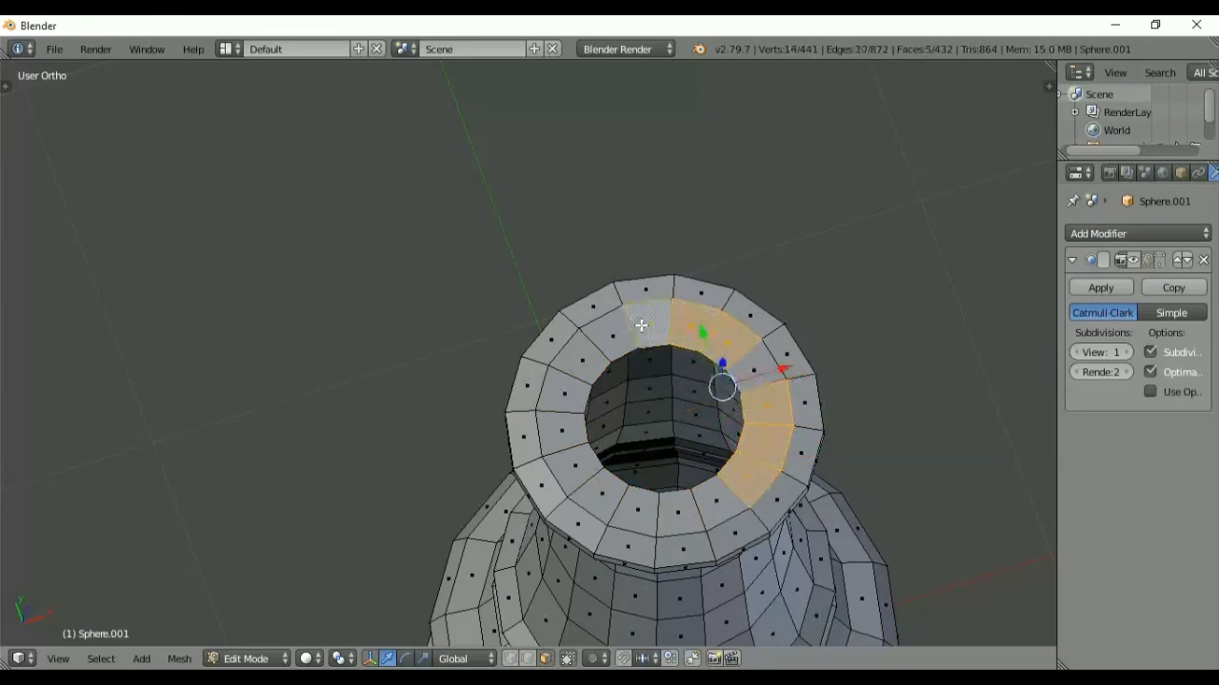
left_click(574, 362, "shift")
left_click(552, 394, "shift")
left_click(555, 435, "shift")
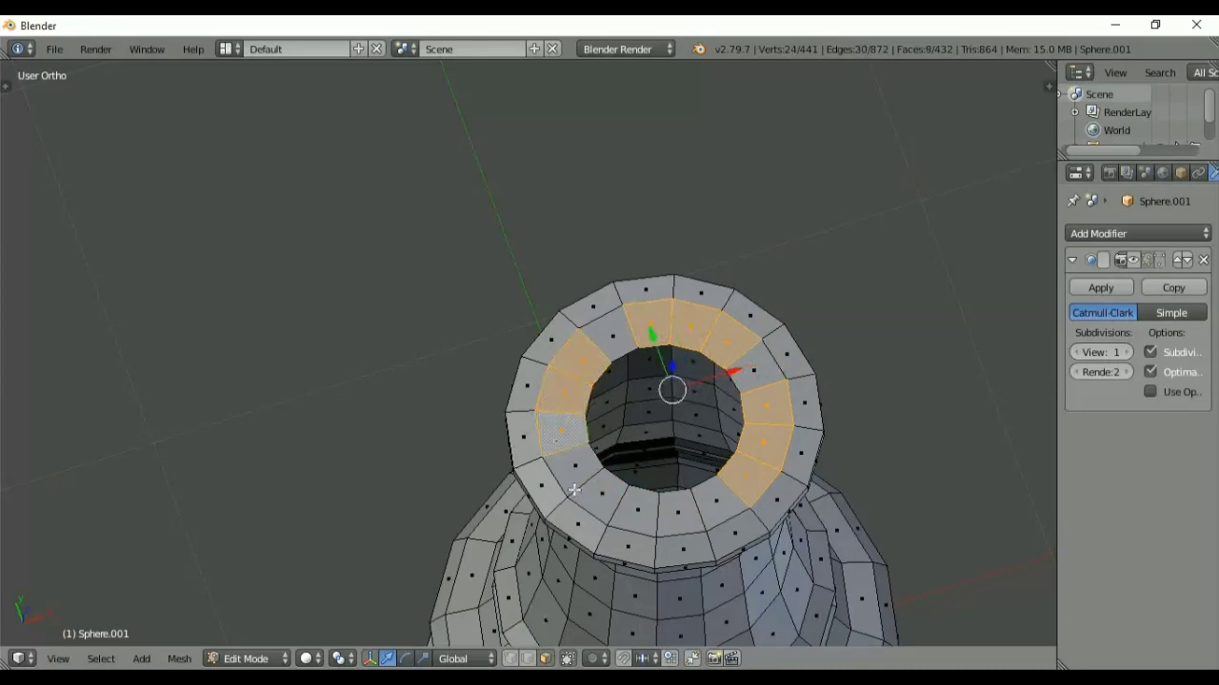
left_click(596, 498, "shift")
left_click(630, 511, "shift")
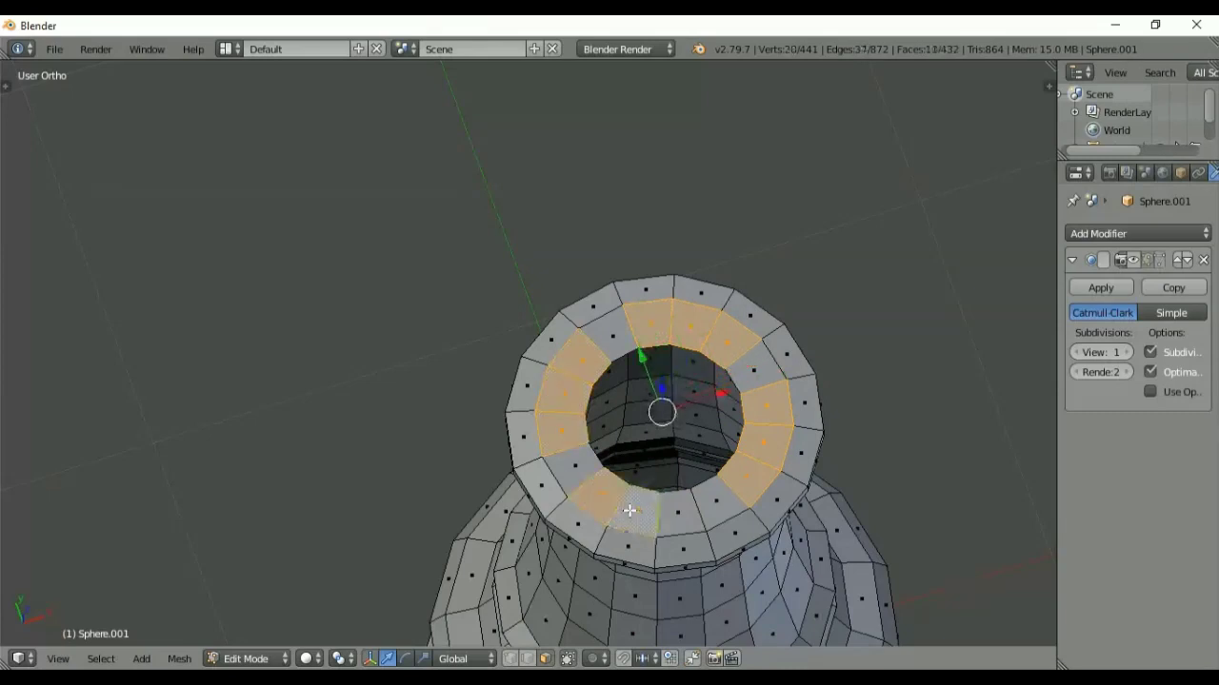
left_click(677, 512, "shift")
key("KP_1")
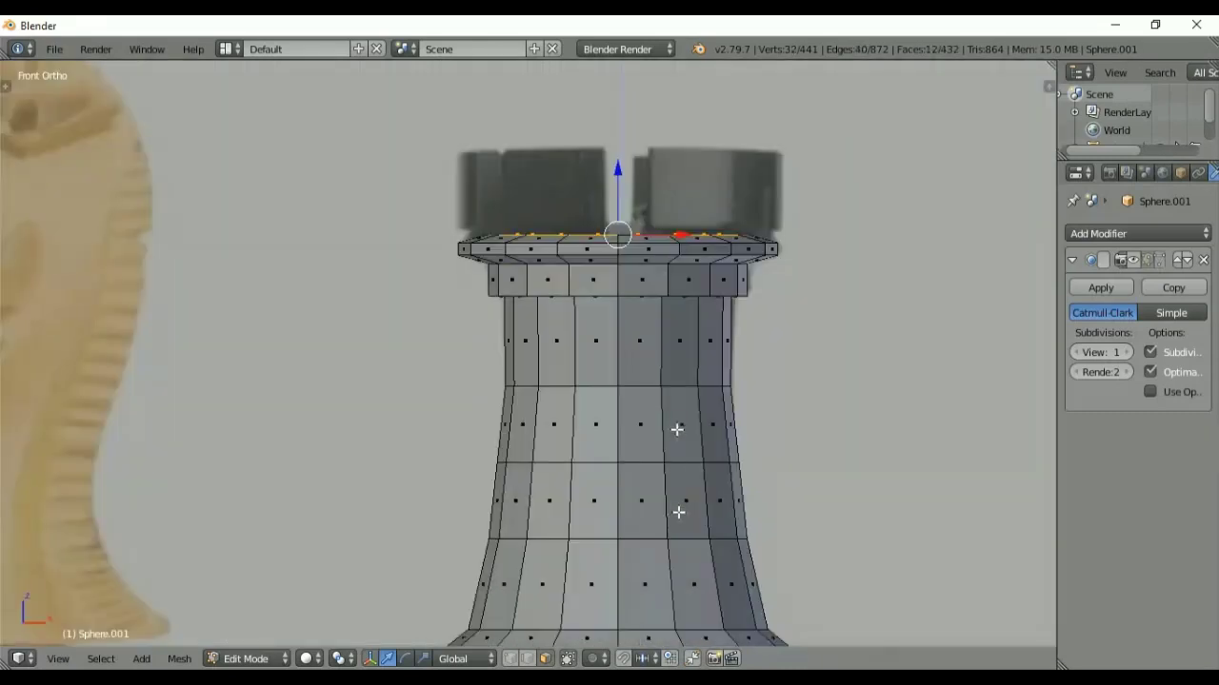
key("e")
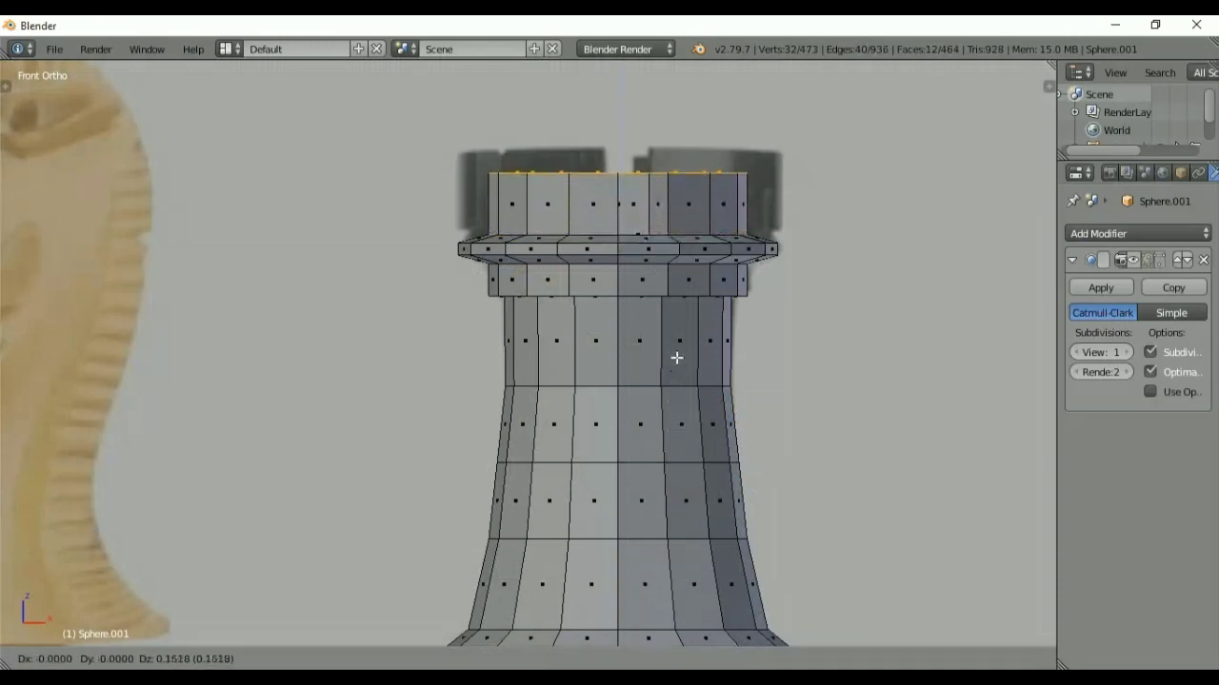
left_click(676, 341)
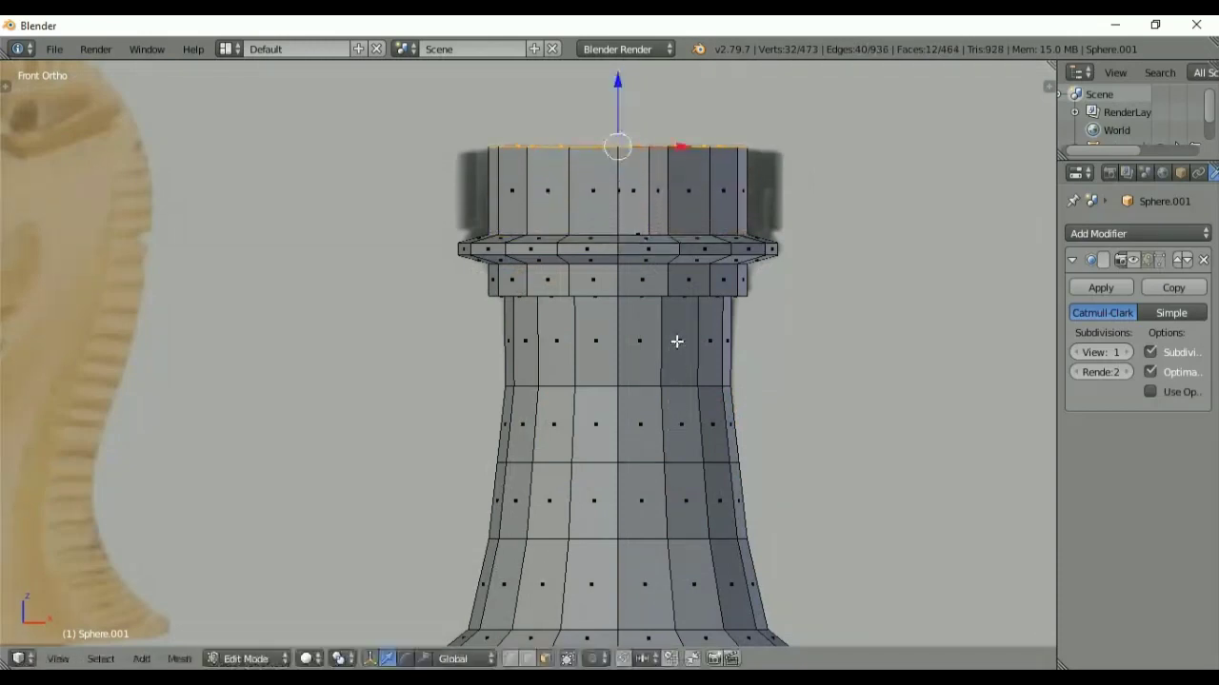
- Extrude the edge loop of the hole inside the battlements slightly inward and close it with a Grid Fill
middle_click_drag(676, 341, 664, 404)
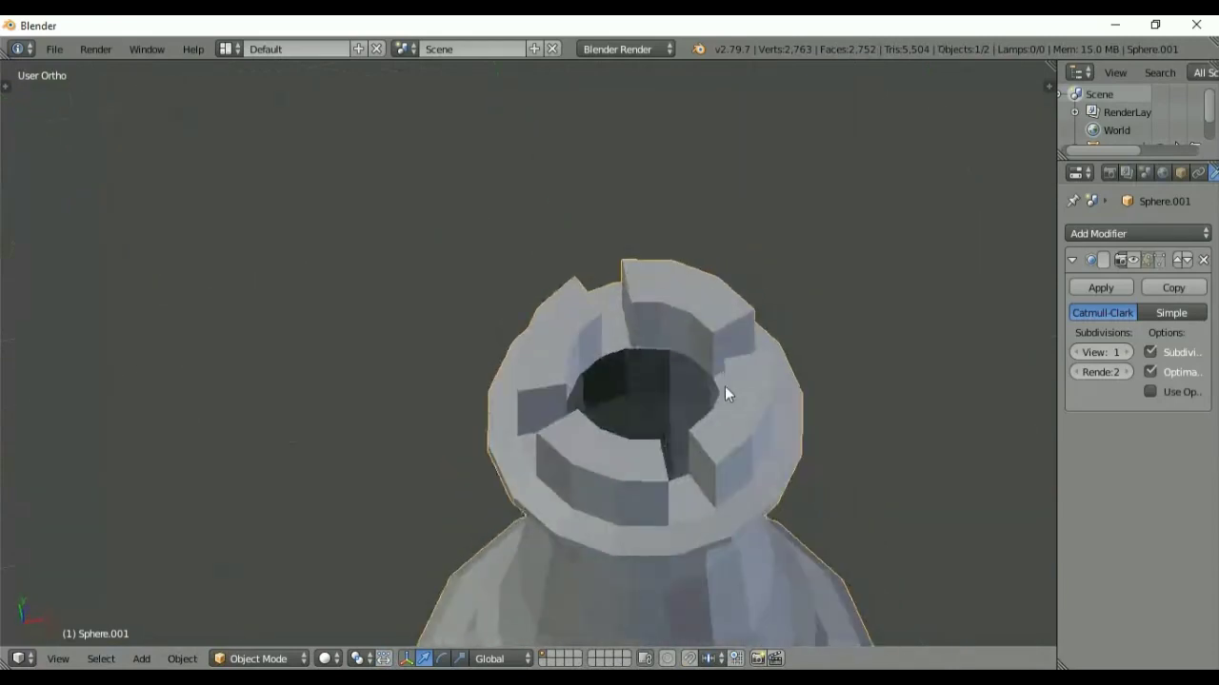
key("Tab")
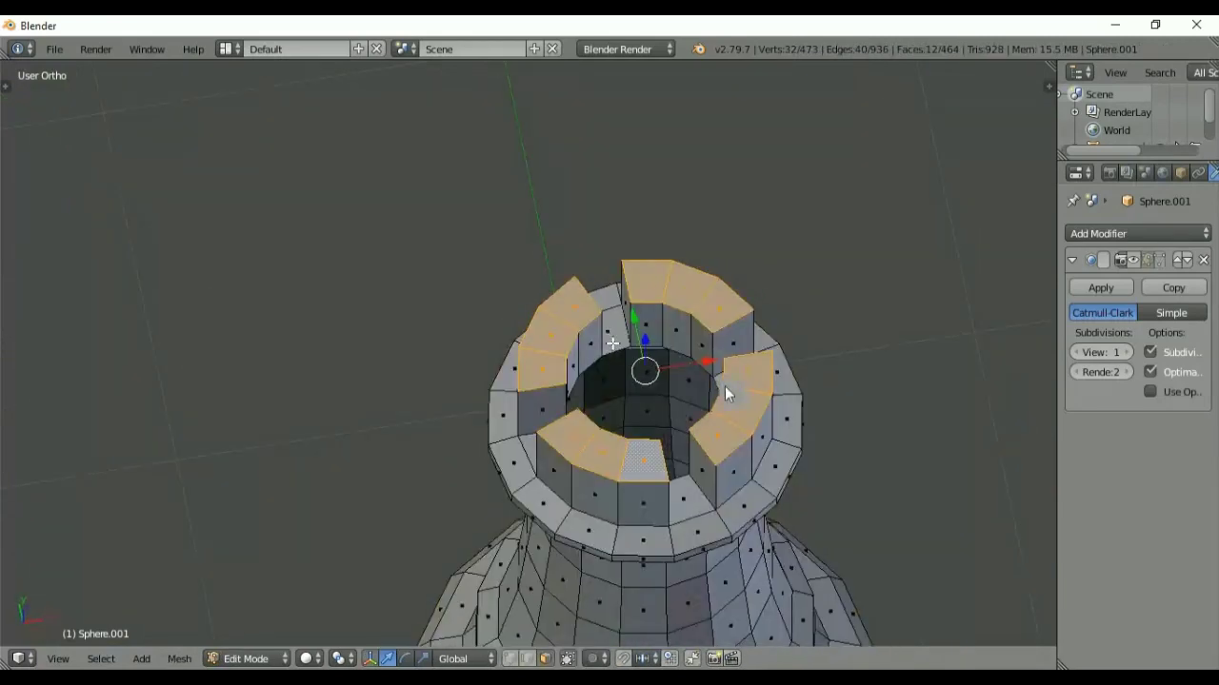
left_click(527, 662)
right_click(617, 350, "alt")
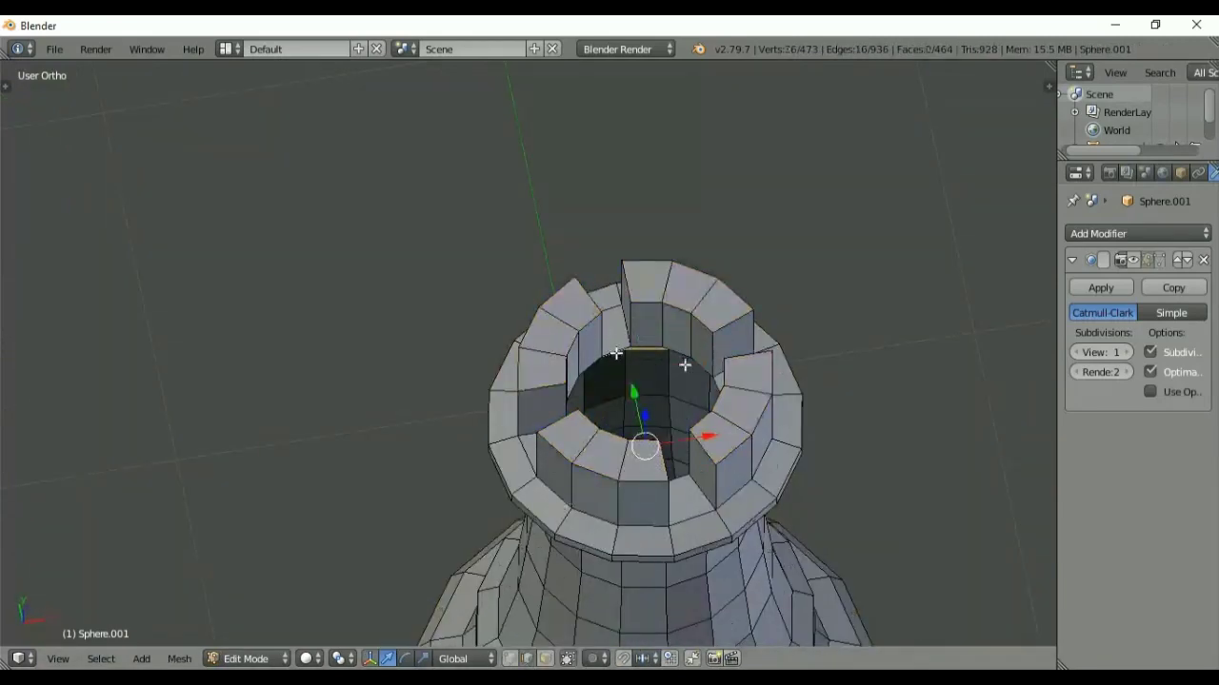
right_click(613, 353, "alt")
key("e")
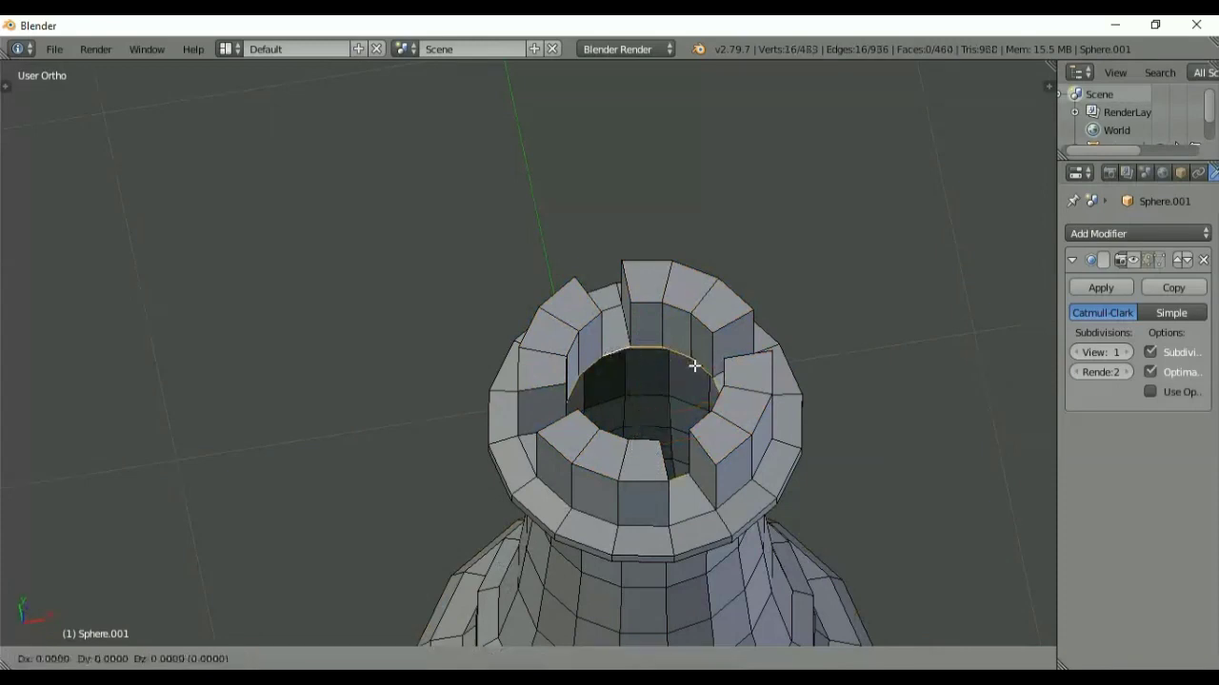
key("s")
left_click(690, 365)
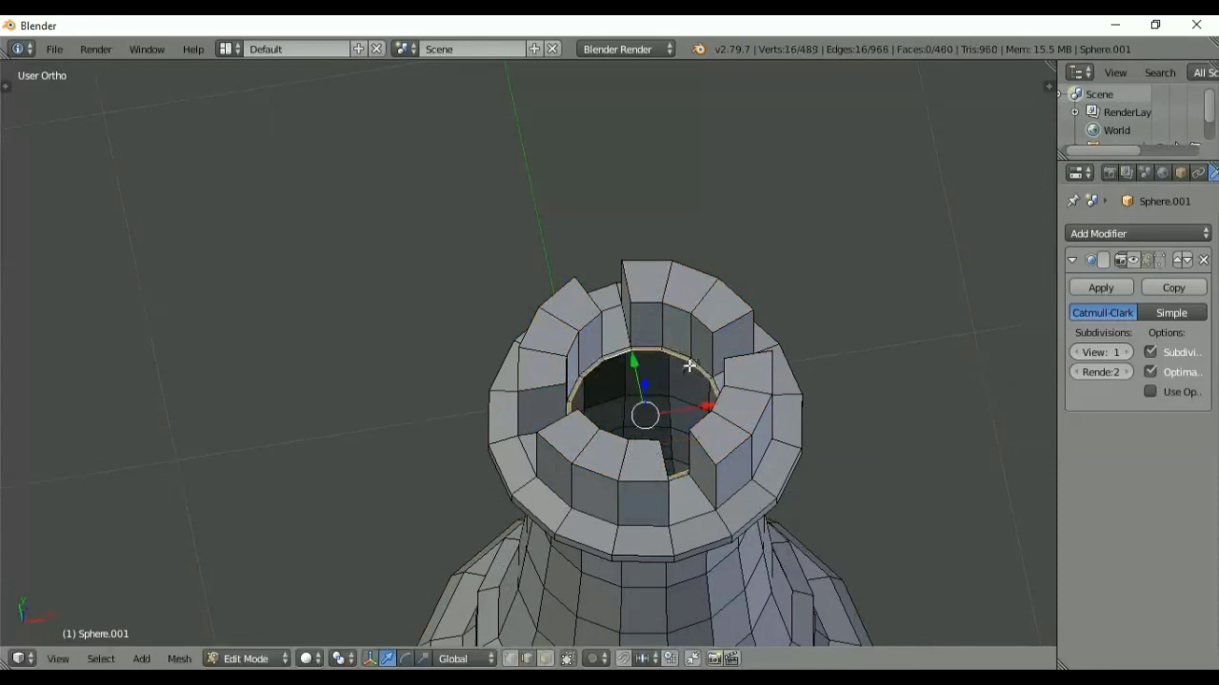
key("space")
key("Return")
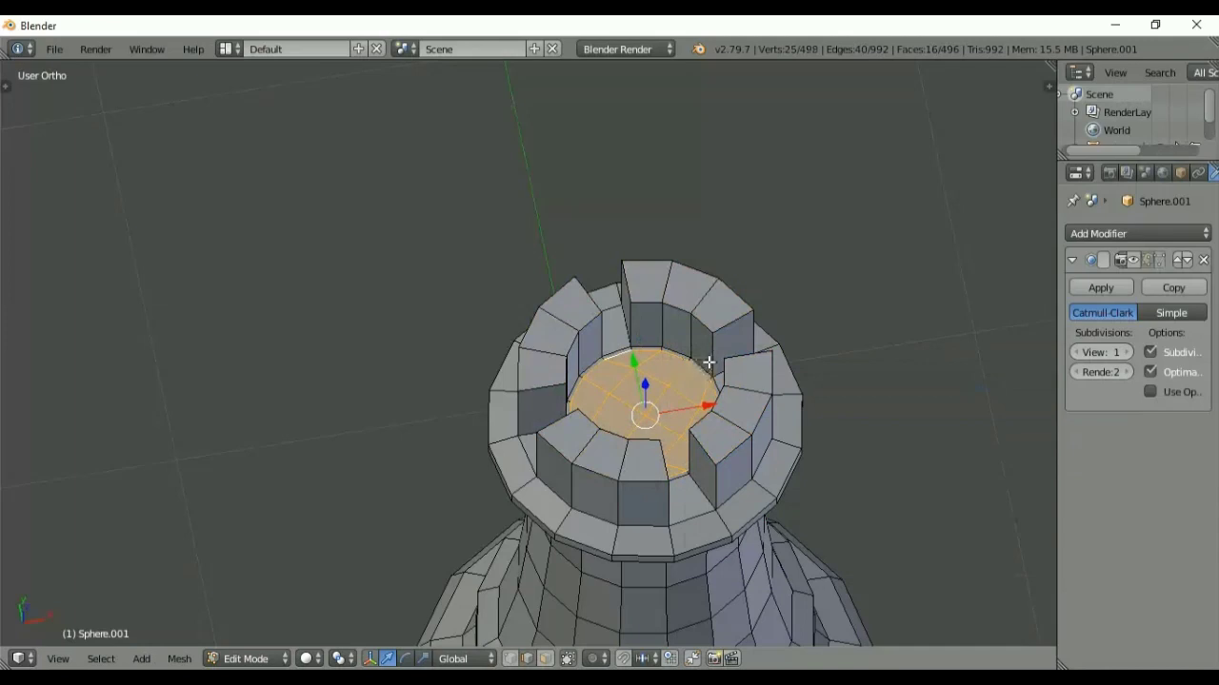
- Return the rook to Object Mode and turn on its Subdivision Surface modifier in the viewport
key("Tab")
scroll(753, 368, "down", 2)
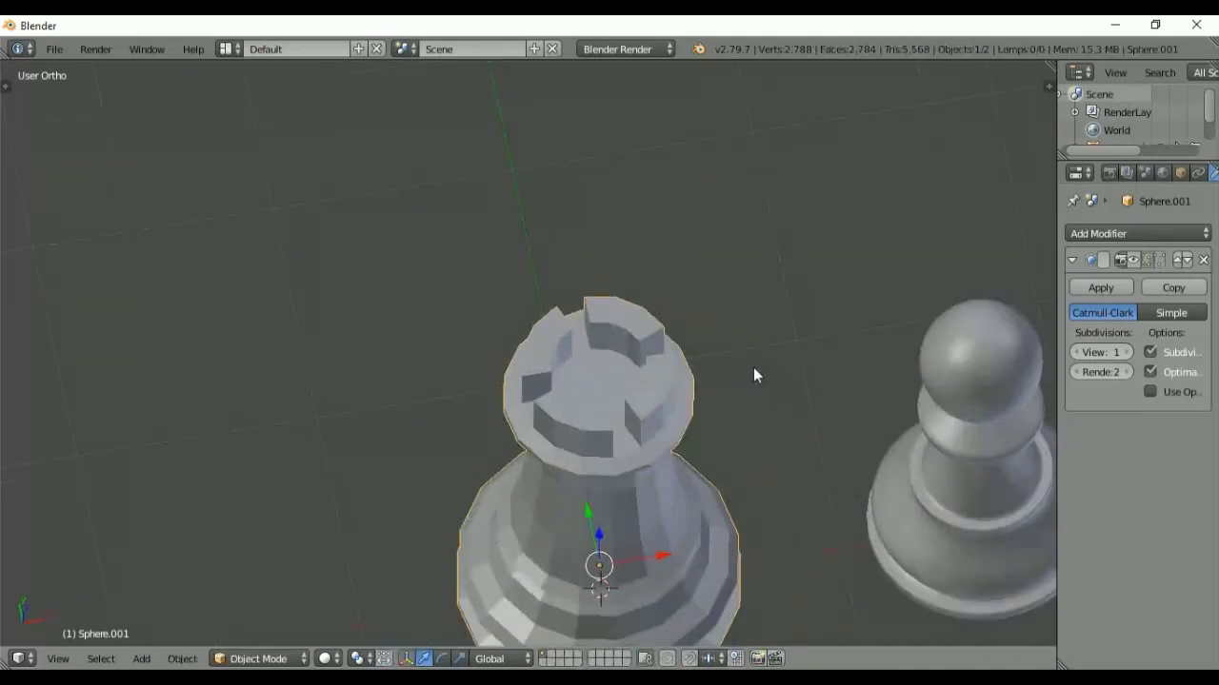
middle_click_drag(753, 367, 765, 179)
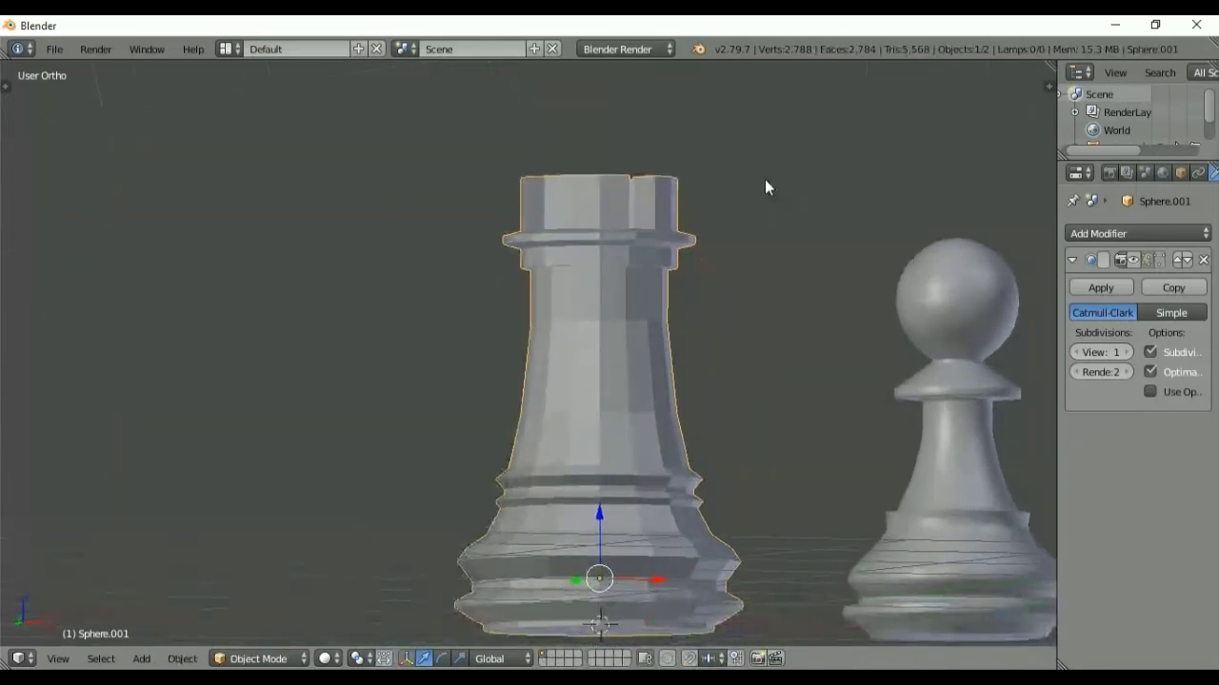
left_click(1132, 261)
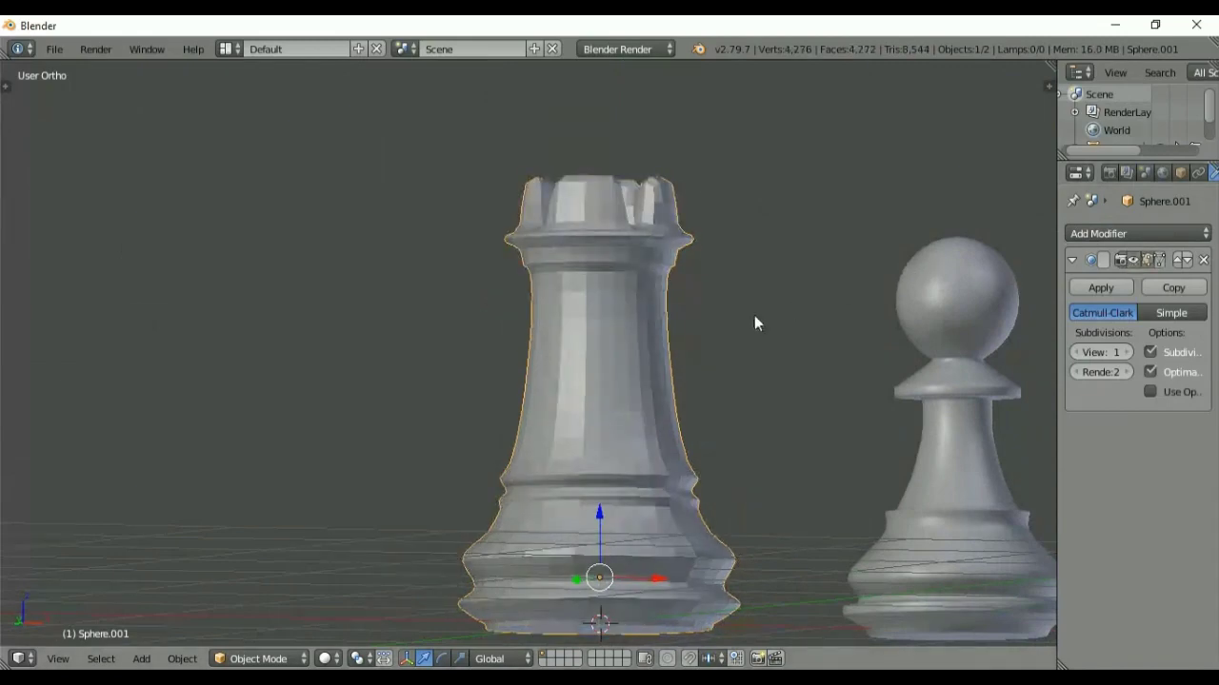
- Apply smooth shading to the rook
middle_click_drag(677, 325, 629, 328)
key("t")
left_click(50, 333)
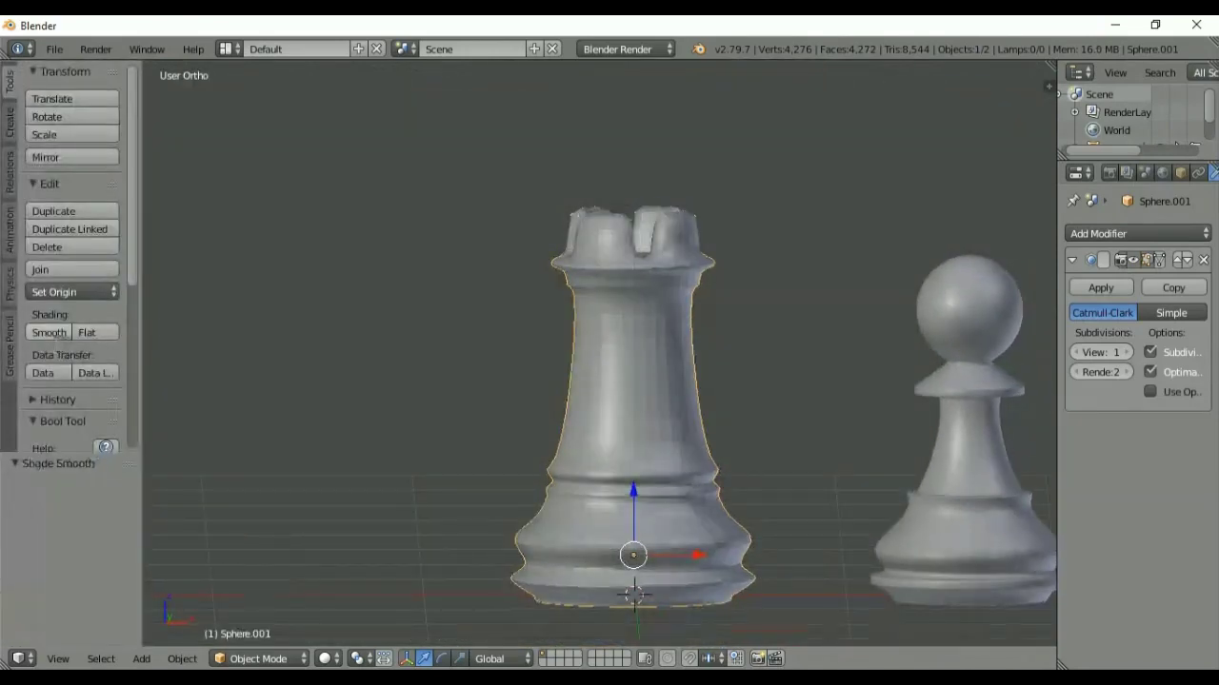
key("t")
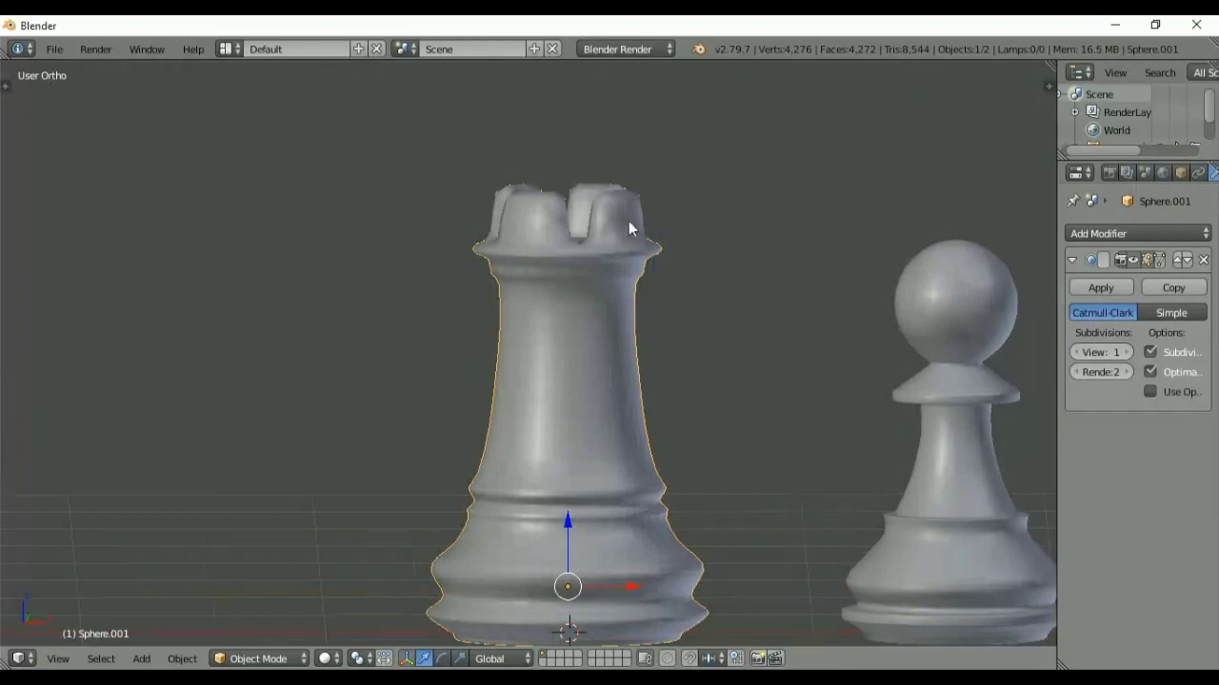
- Enter Edit Mode on the rook and add a centred horizontal loop cut around the front battlement
middle_click_drag(628, 229, 660, 299)
key("Tab")
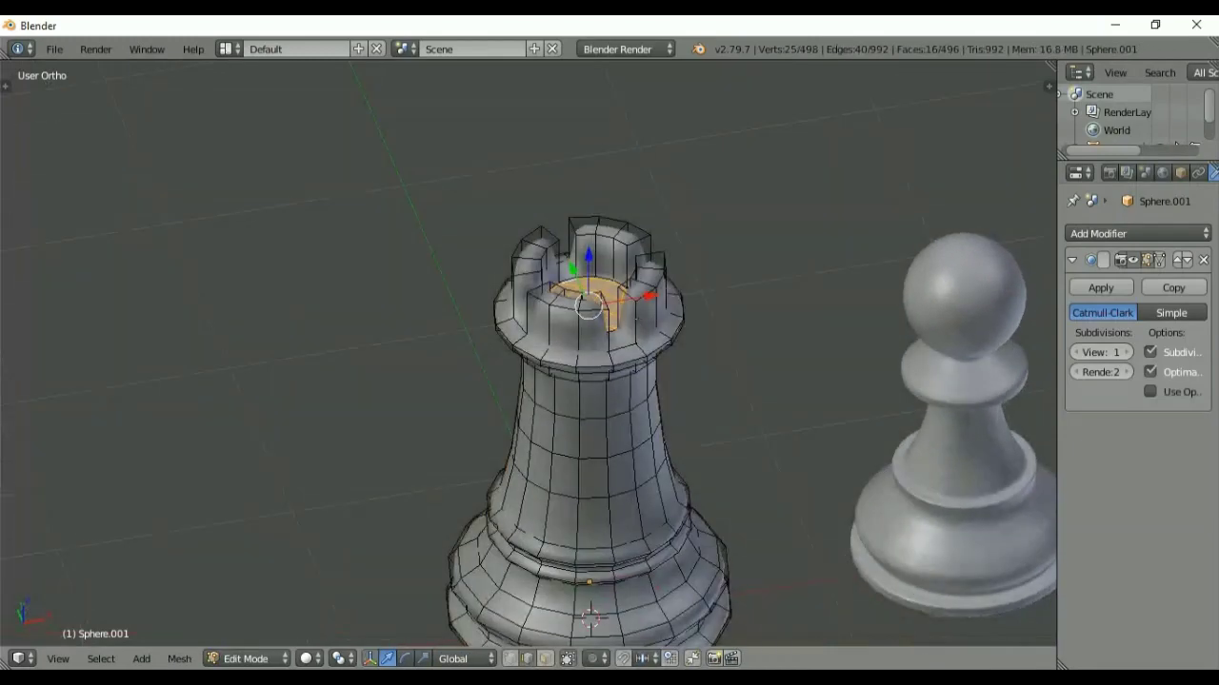
scroll(723, 250, "up", 5)
middle_click_drag(724, 250, 706, 257)
right_click(672, 257, "alt")
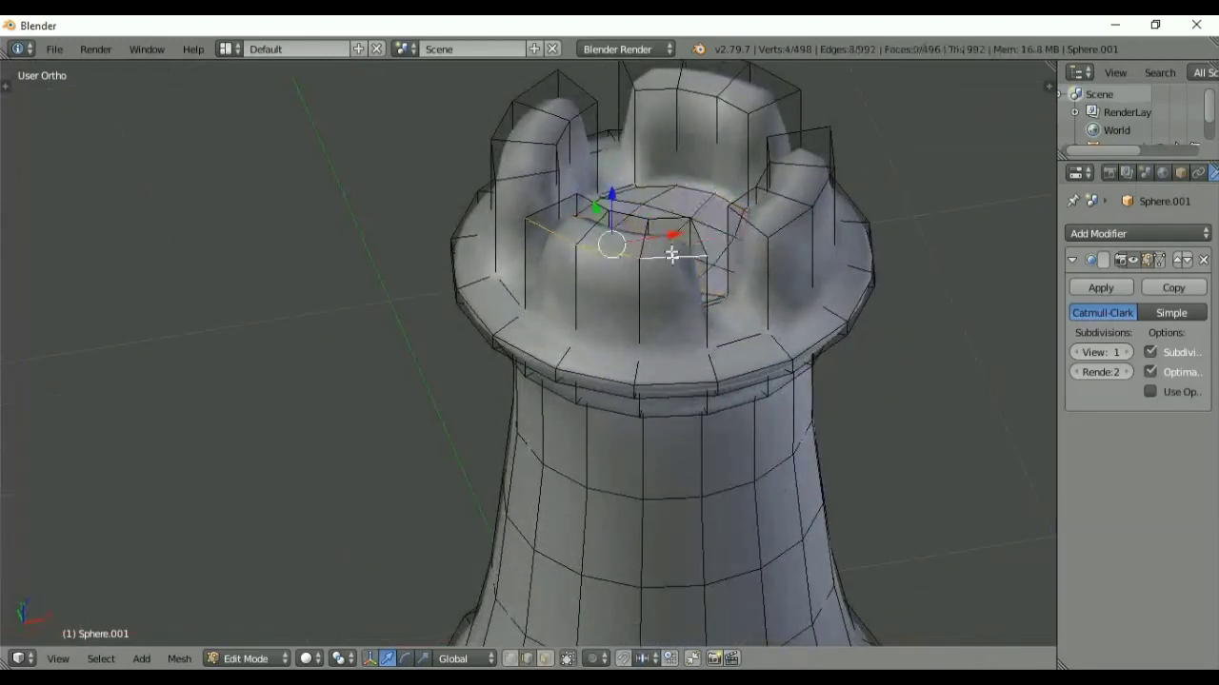
right_click(669, 219, "alt+shift")
right_click(700, 238, "shift")
key("ctrl+r")
double_click(660, 316)
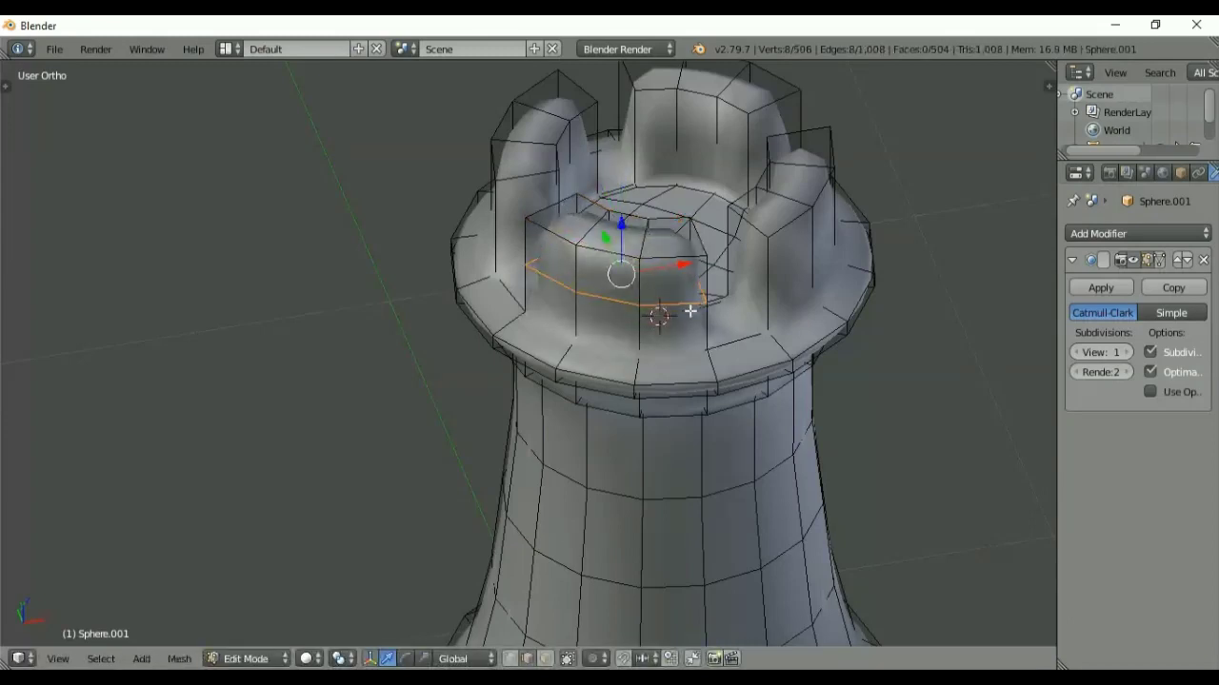
- Add a centred horizontal loop cut around each of the other three battlements
key("ctrl+r")
double_click(771, 283)
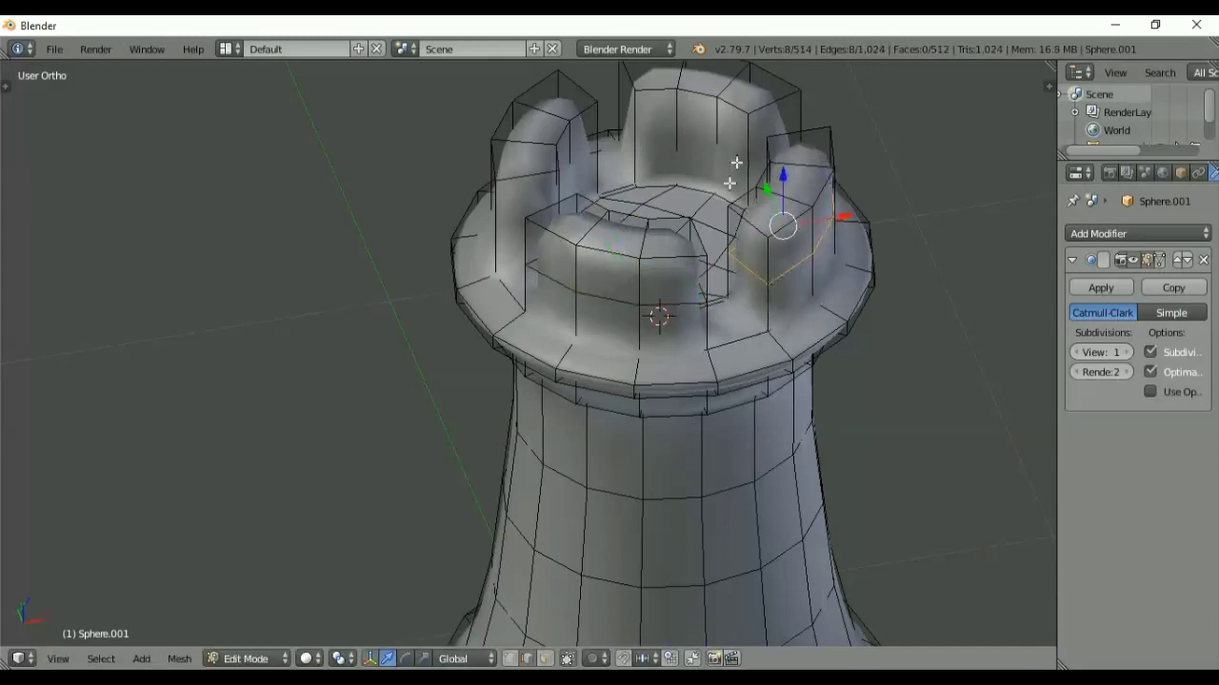
key("ctrl+r")
double_click(736, 163)
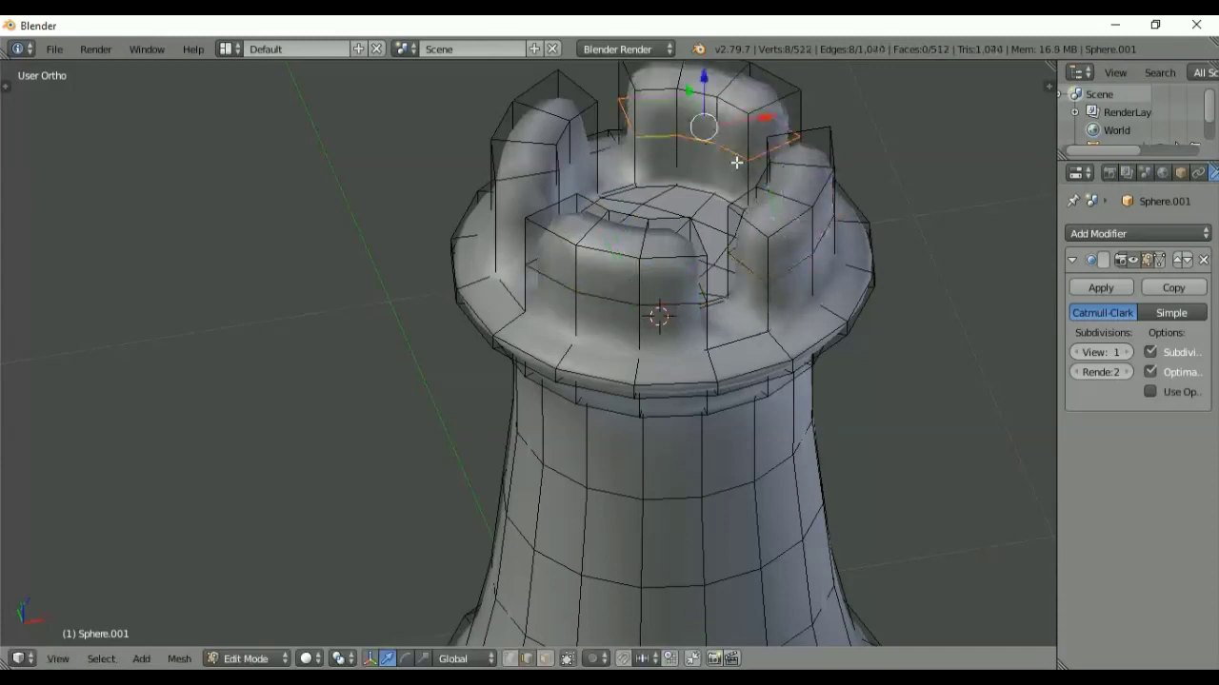
key("ctrl+r")
double_click(549, 189)
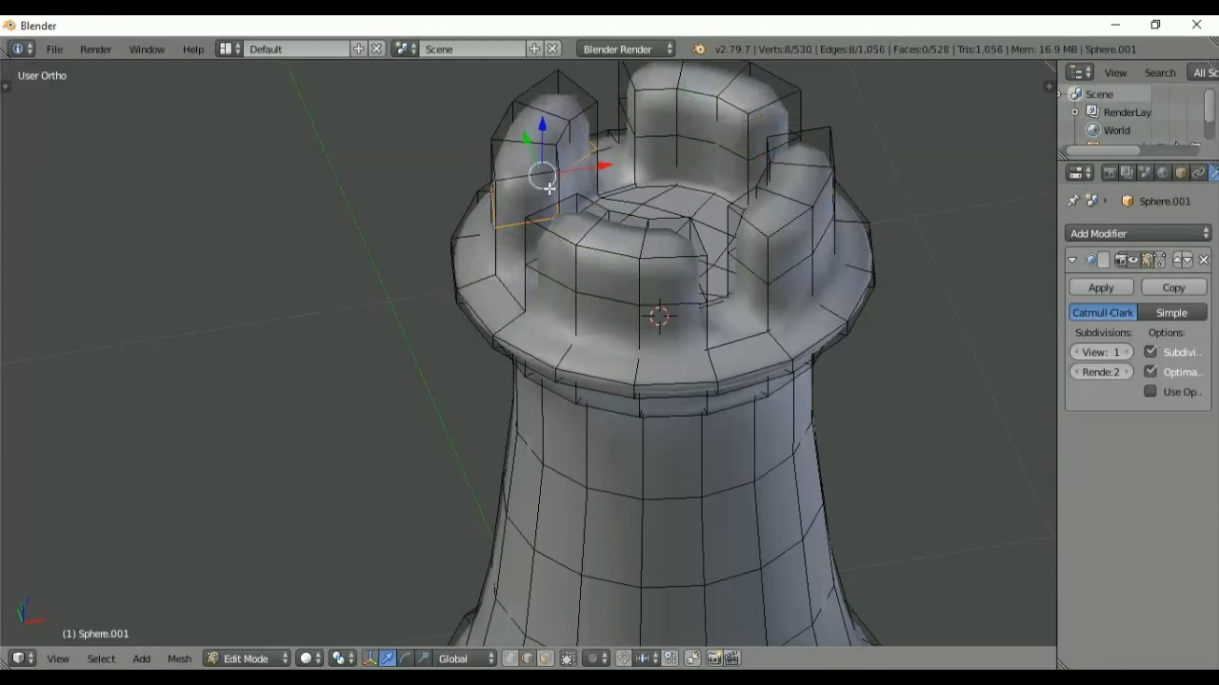
- Select the new loops on all four battlements and move them up about 0.10 along Z, close to the top edges
left_click(561, 291, "alt+shift")
left_click(747, 275, "alt+shift")
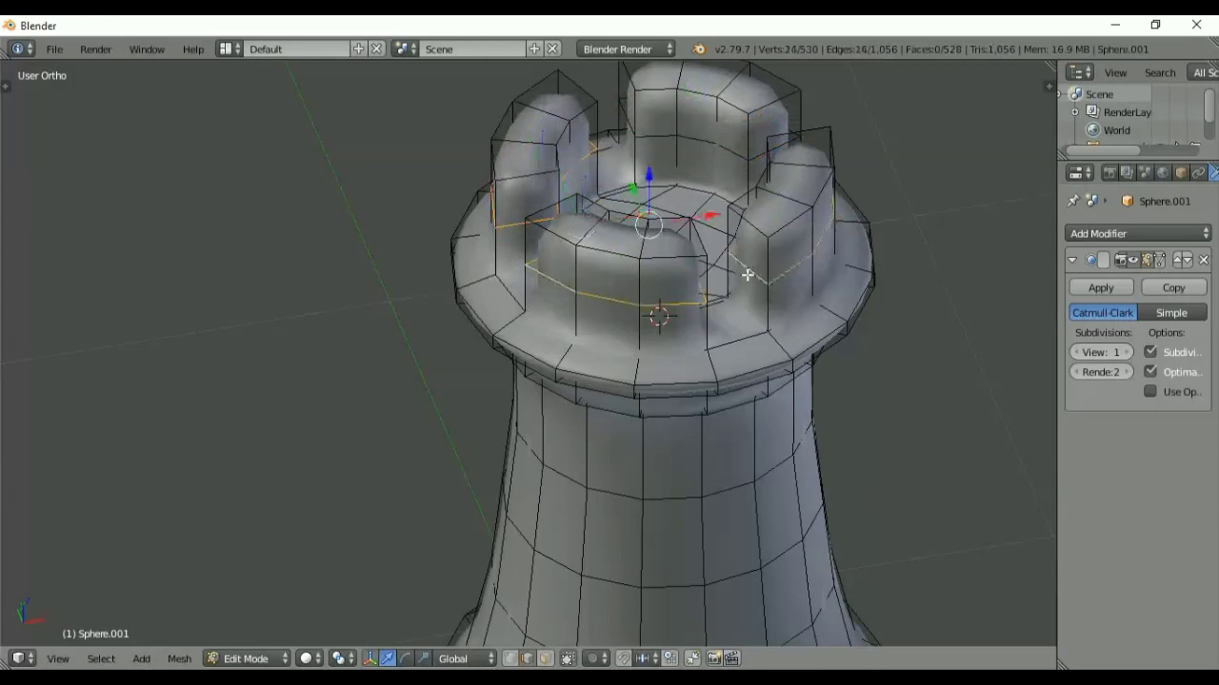
left_click(701, 134, "alt+shift")
key("g")
key("z")
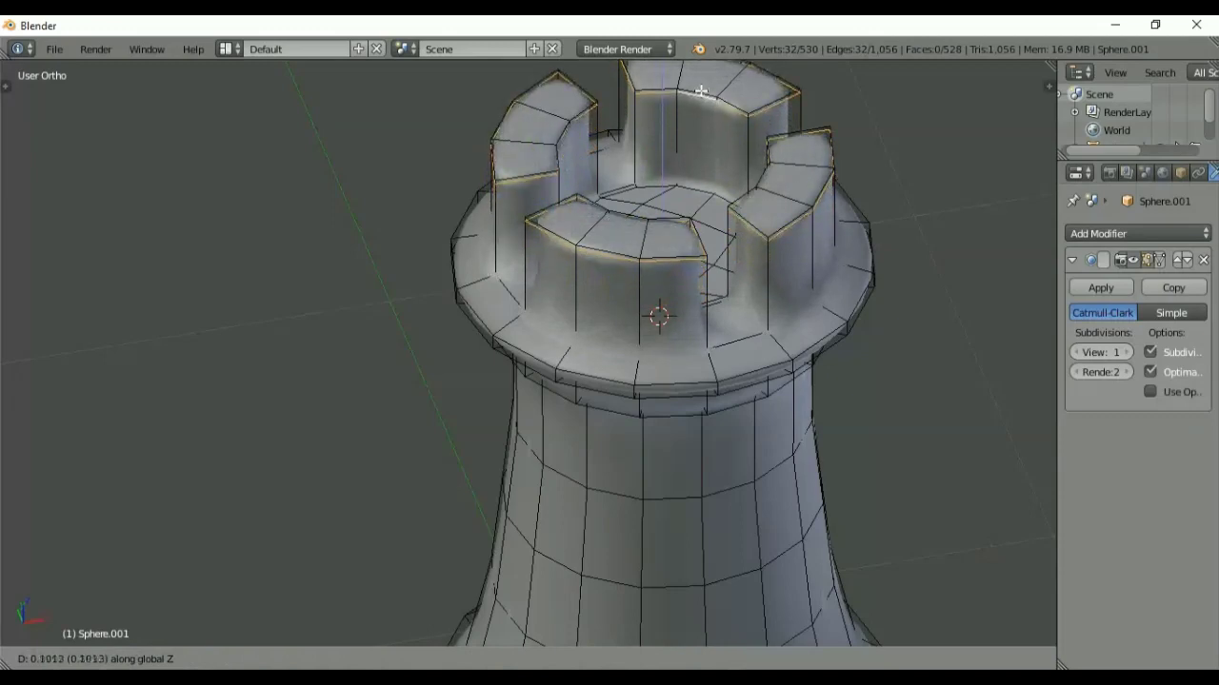
left_click(700, 92)
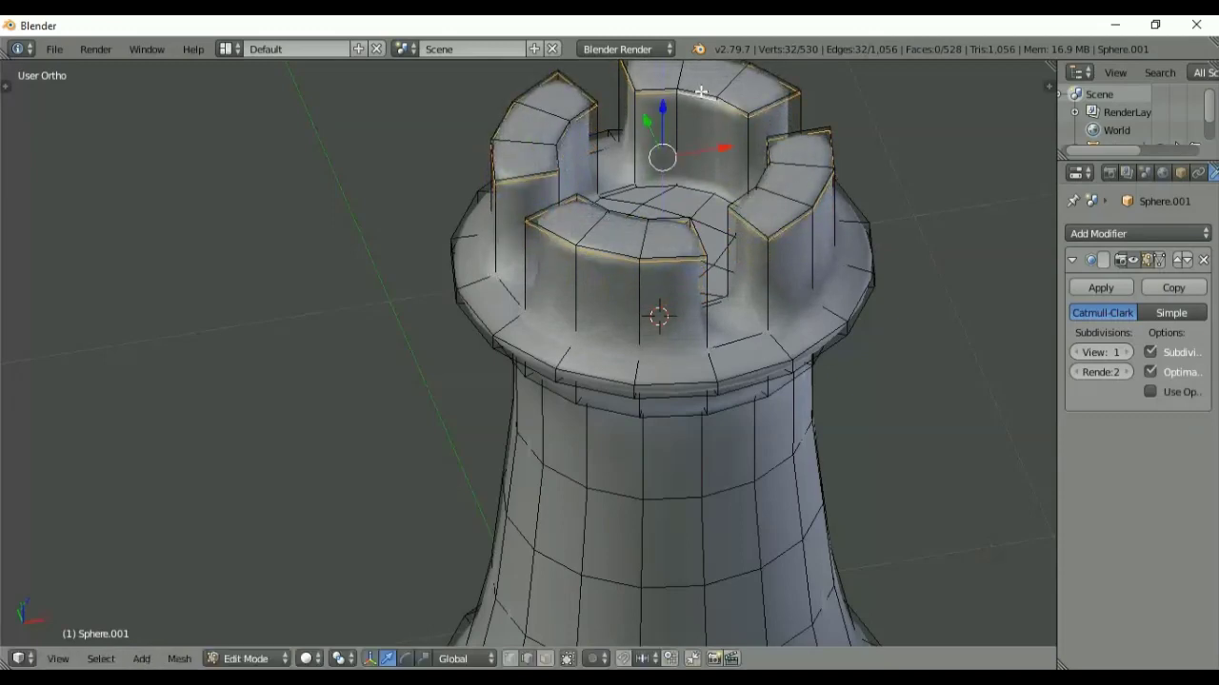
- Add a second centred horizontal loop cut around each of the four battlements
key("ctrl+r")
left_click(737, 146)
right_click(738, 146)
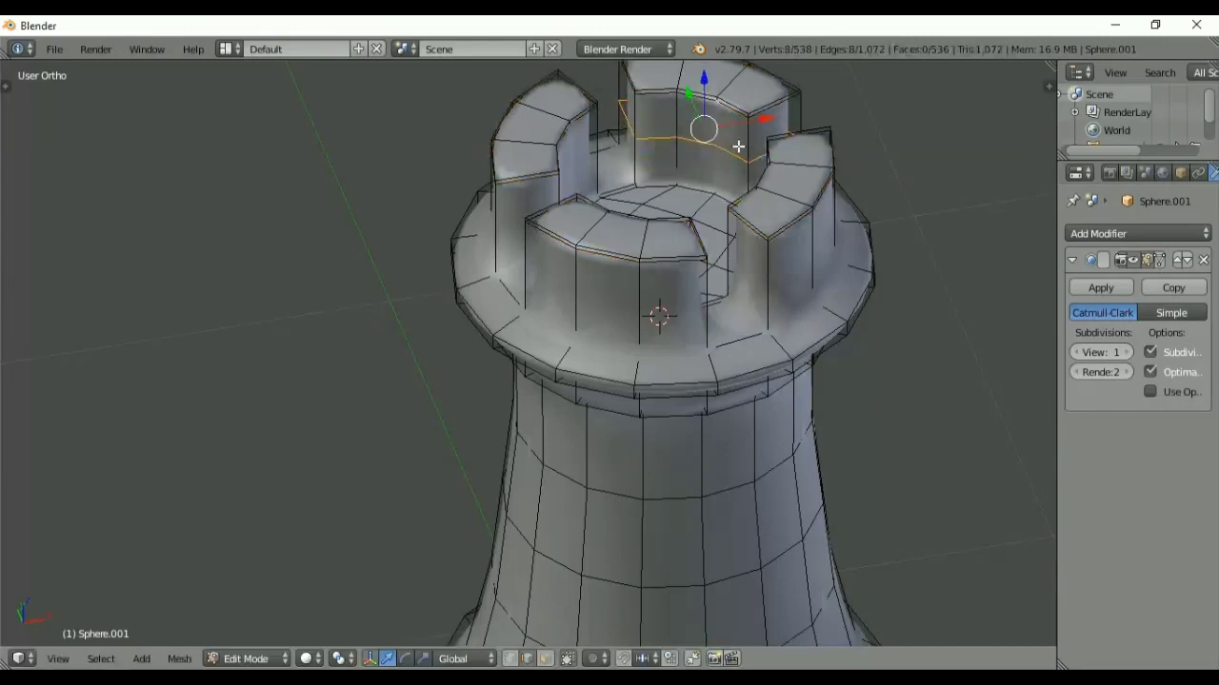
key("ctrl+r")
left_click(782, 275)
right_click(782, 275)
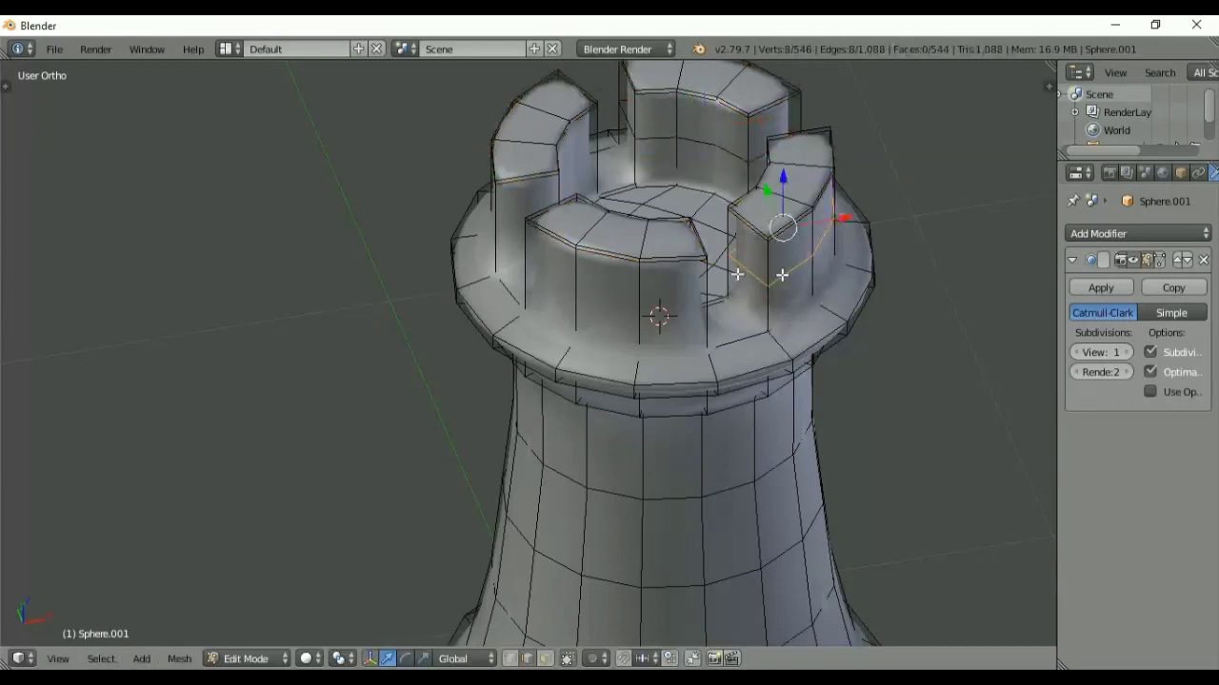
key("ctrl+r")
left_click(698, 302)
right_click(698, 302)
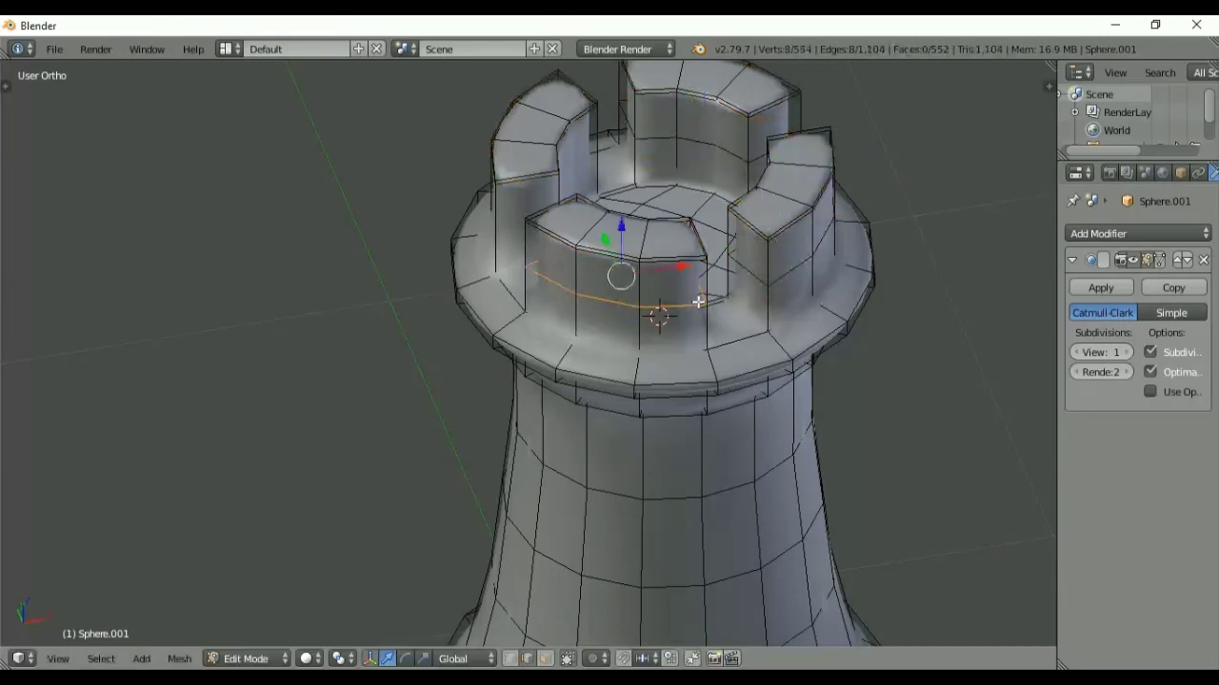
key("ctrl+r")
left_click(510, 213)
right_click(510, 213)
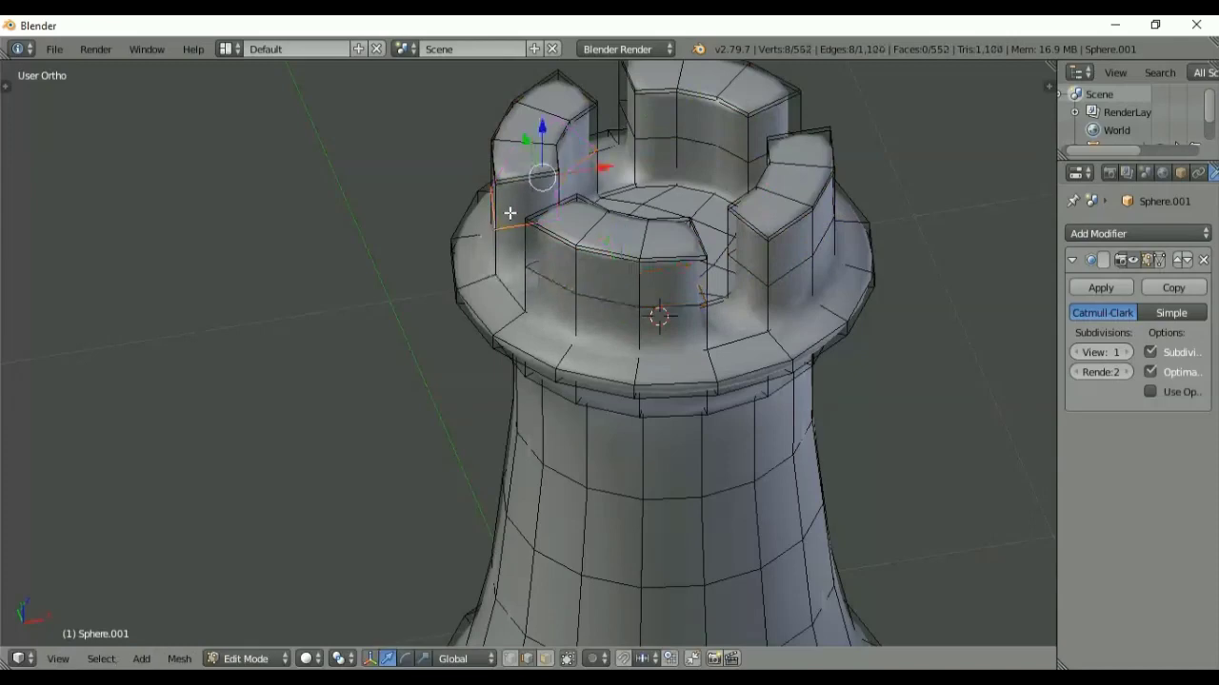
- Select the second loops on all four battlements and move them down about 0.09 along Z, close to the base
right_click(663, 143, "alt+shift")
right_click(746, 276, "alt+shift")
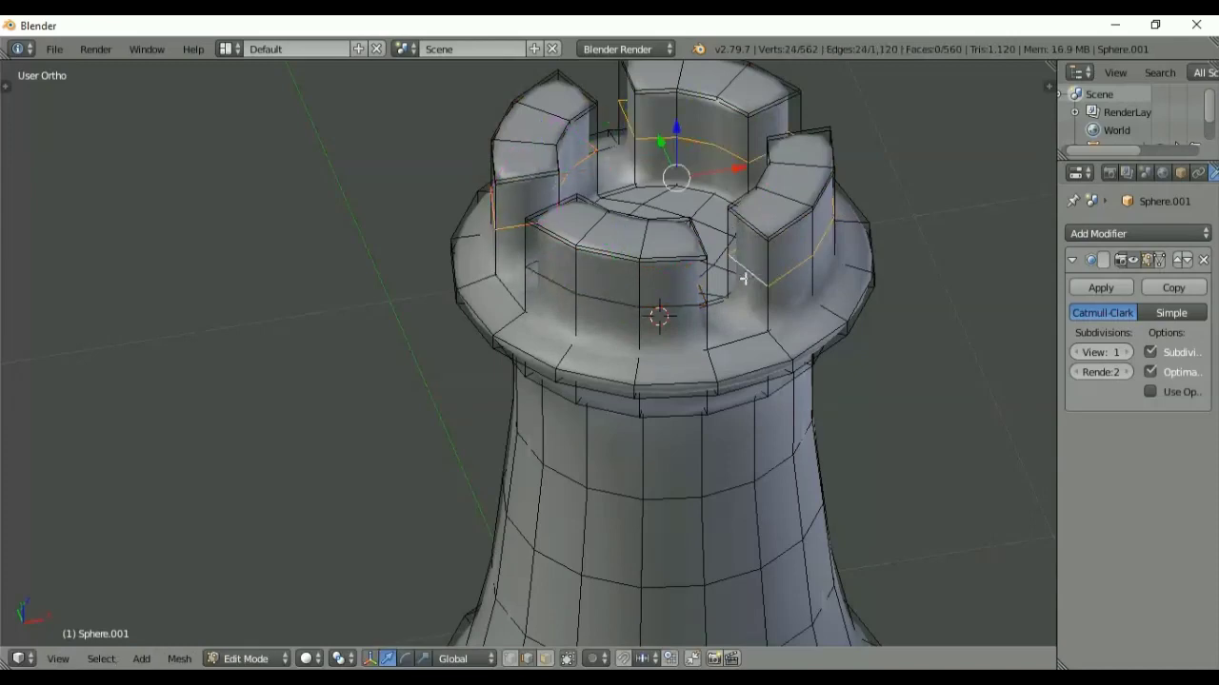
right_click(675, 307, "alt+shift")
key("g")
key("z")
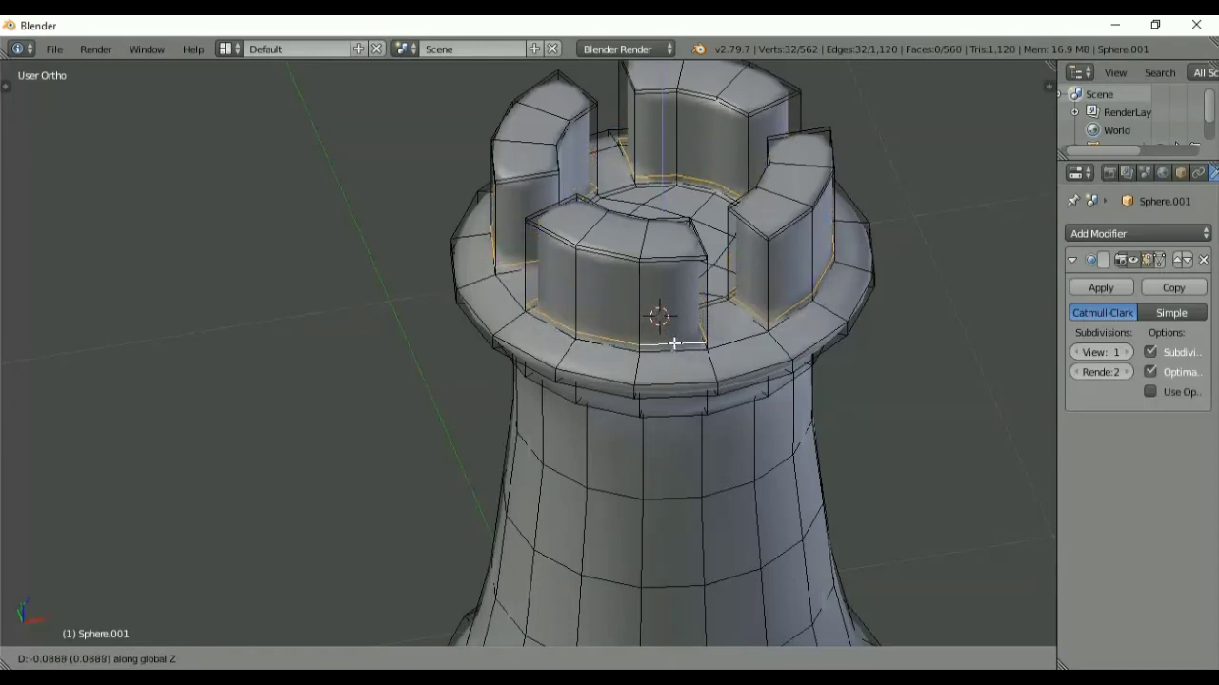
left_click(673, 346)
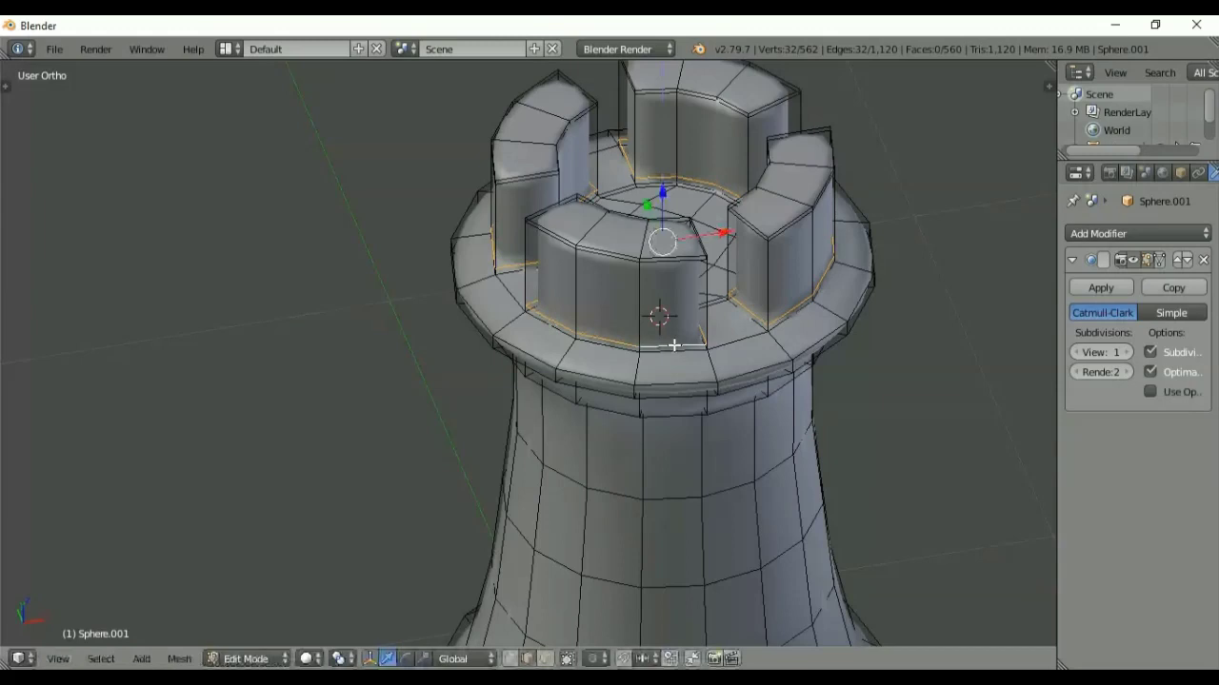
- Examine the smoothed battlements in Object Mode from several angles
key("z")
key("z")
key("Tab")
mouse_move(791, 308)
middle_mouse_down()
mouse_move(758, 264)
mouse_move(734, 264)
mouse_move(800, 451)
mouse_move(767, 539)
mouse_move(767, 527)
middle_mouse_up()
key("Tab")
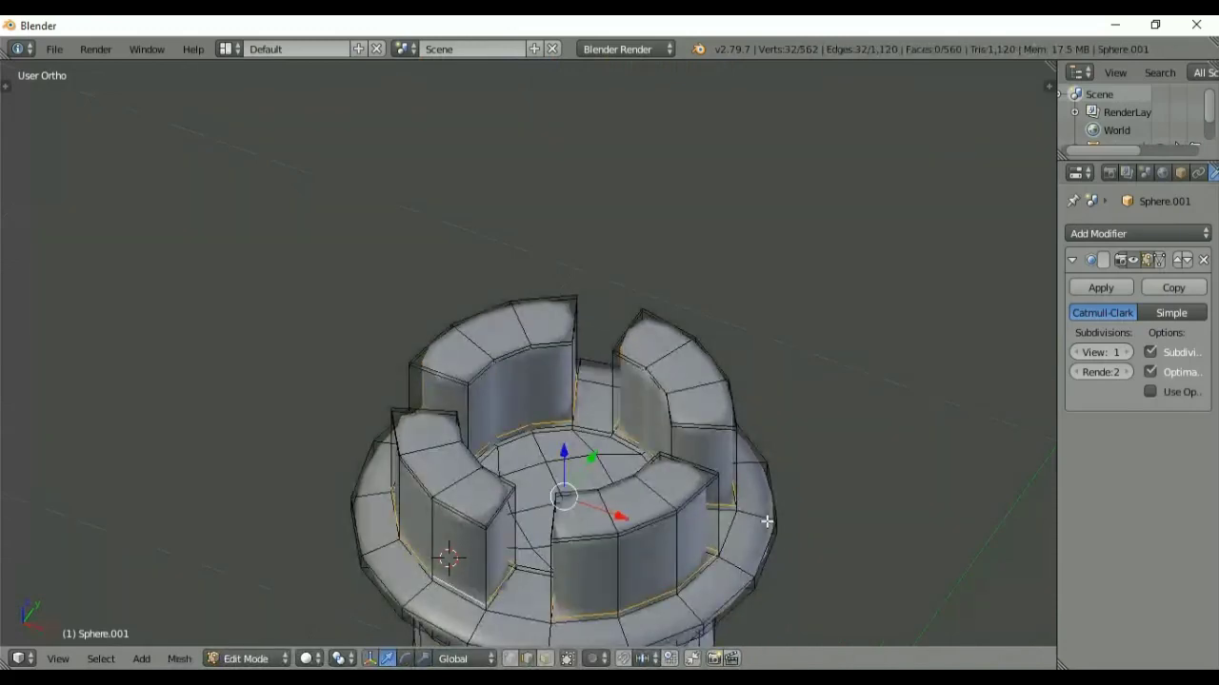
key("Tab")
middle_click_drag(736, 482, 733, 370)
key("KP_1")
- In Edit Mode, select the full edge ring around the outer base of the battlements and bevel it slightly with one segment
key("Tab")
right_click(670, 413)
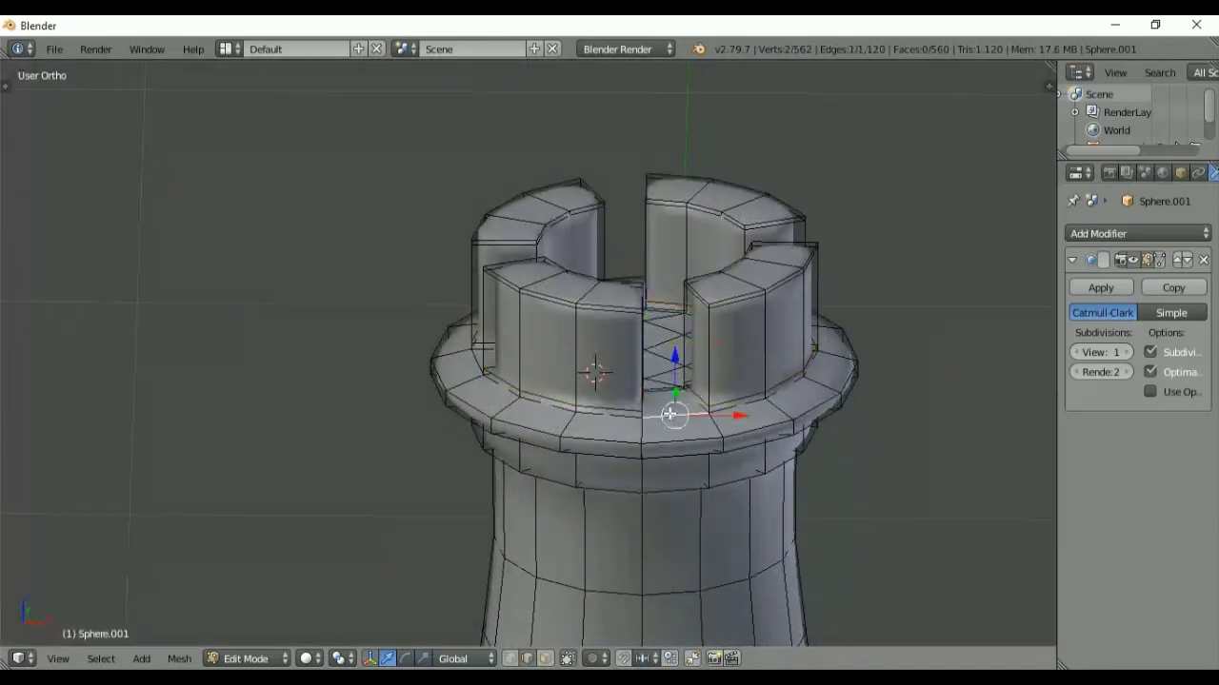
right_click(625, 419, "ctrl")
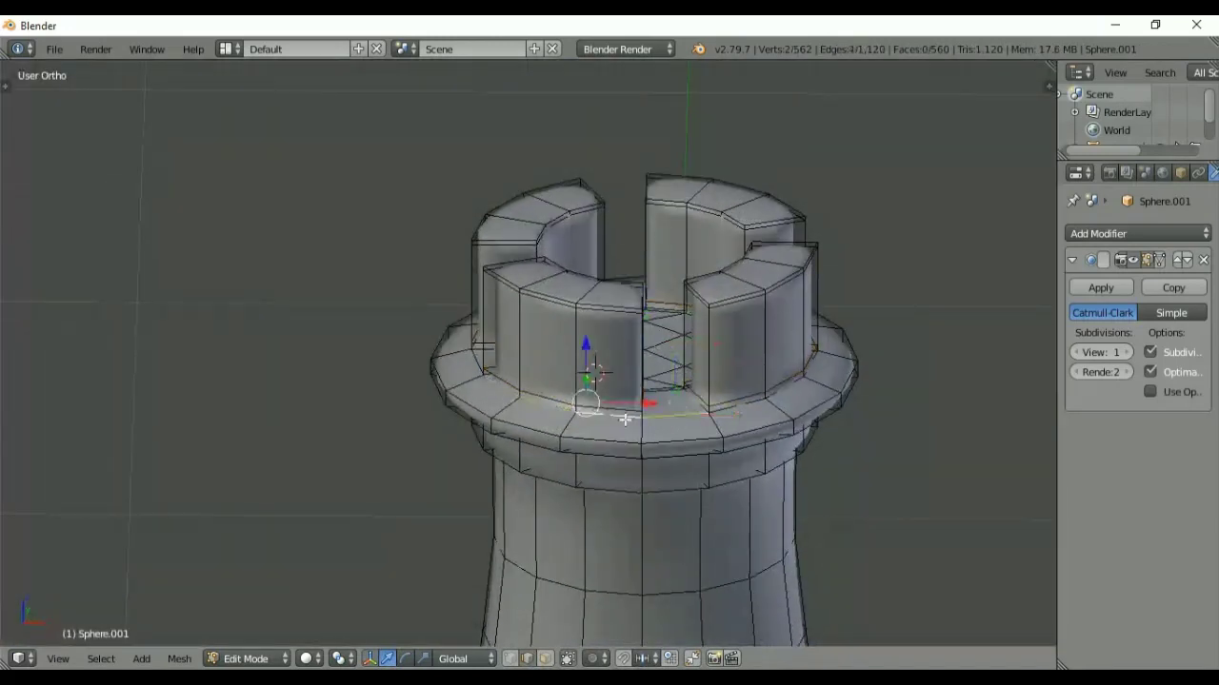
right_click(794, 403, "ctrl")
middle_click_drag(794, 403, 702, 435)
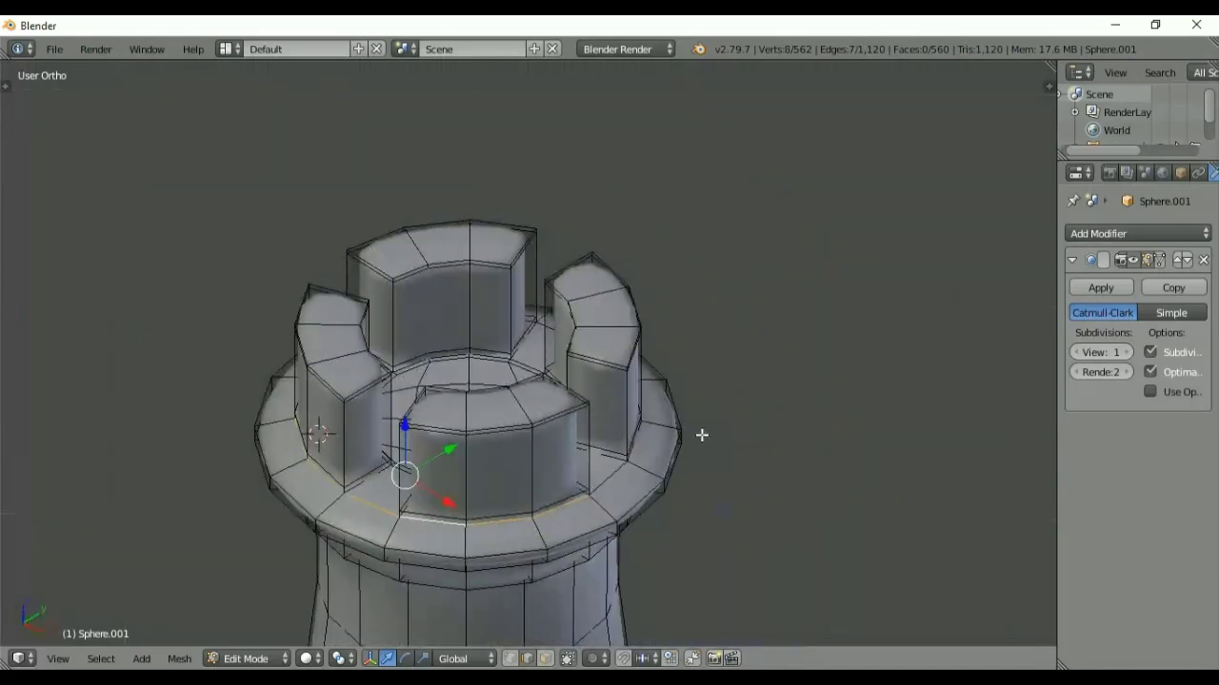
right_click(608, 471, "ctrl")
middle_click_drag(643, 470, 394, 477)
right_click(389, 462, "ctrl")
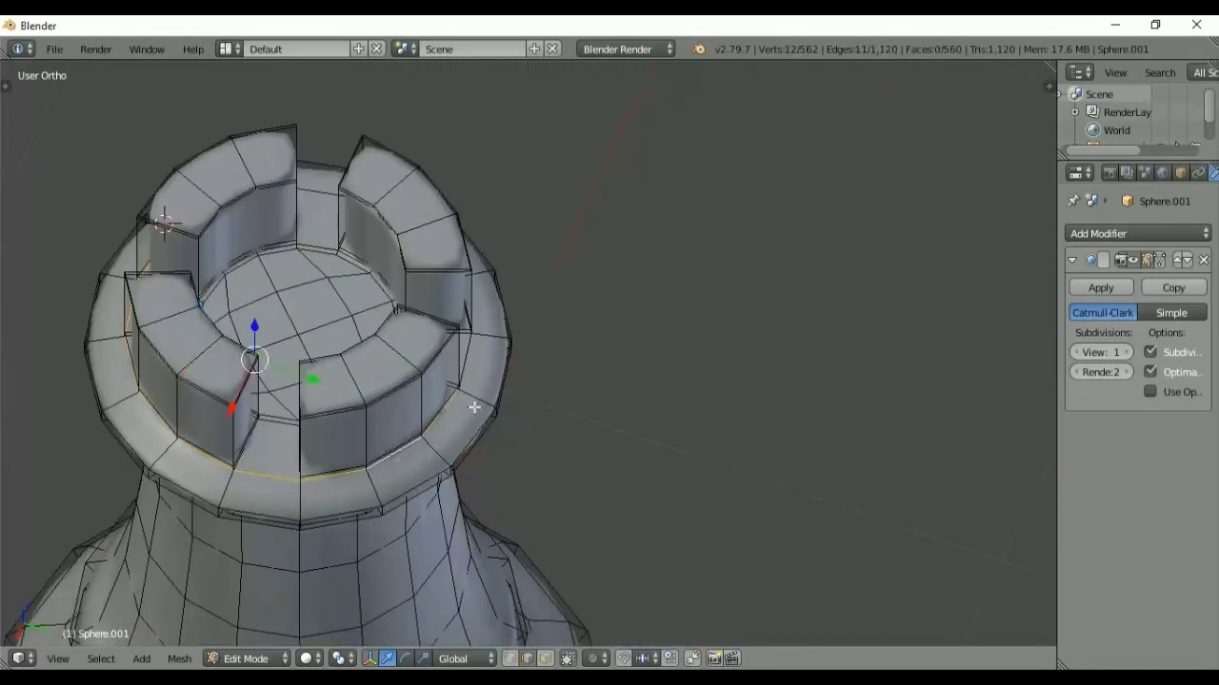
middle_click_drag(473, 403, 493, 278)
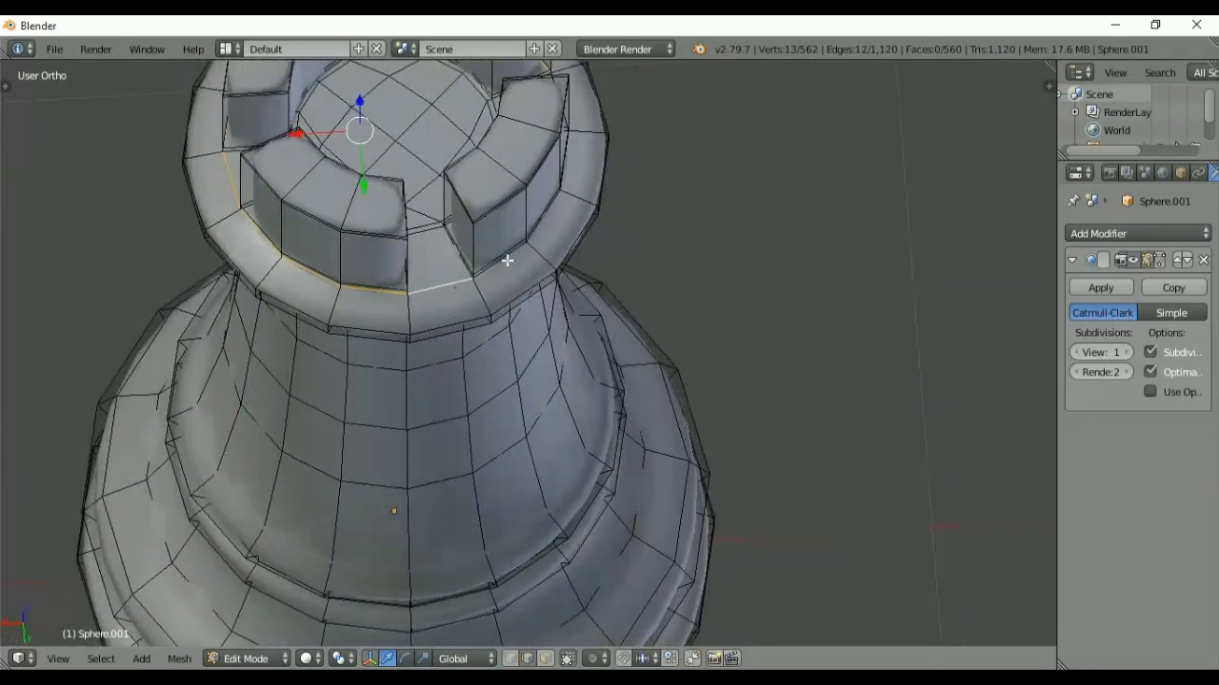
right_click(507, 261, "ctrl")
middle_click_drag(631, 247, 519, 212)
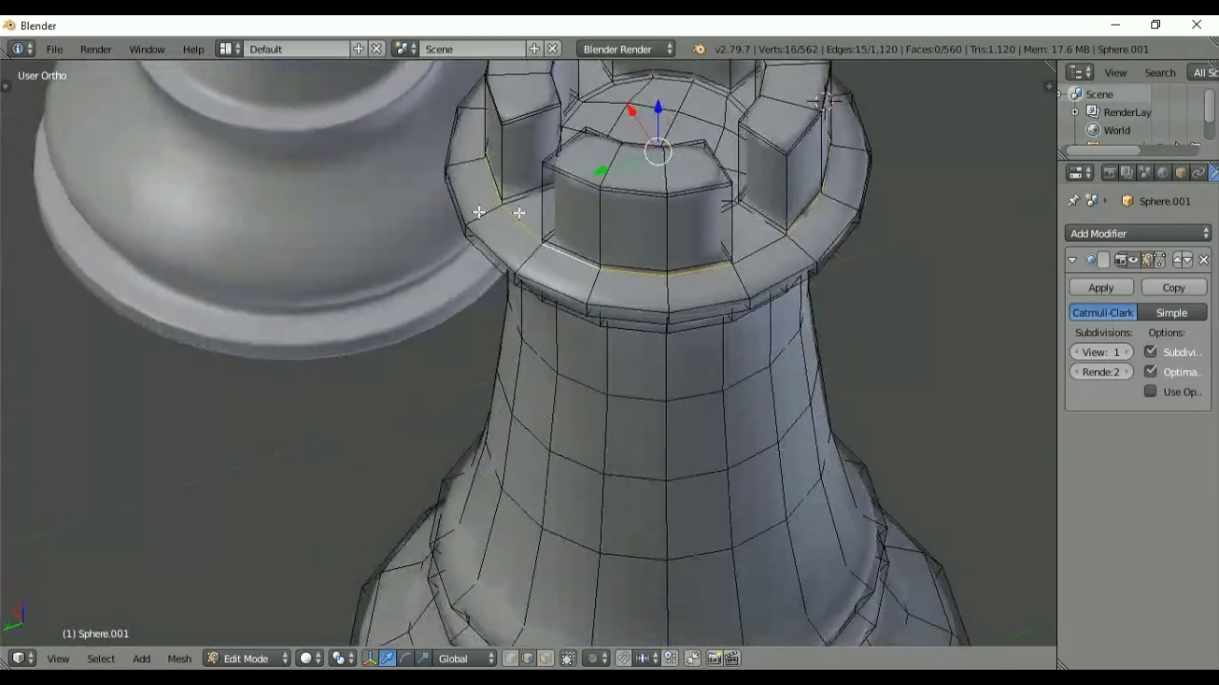
right_click(758, 248, "ctrl")
key("ctrl+b")
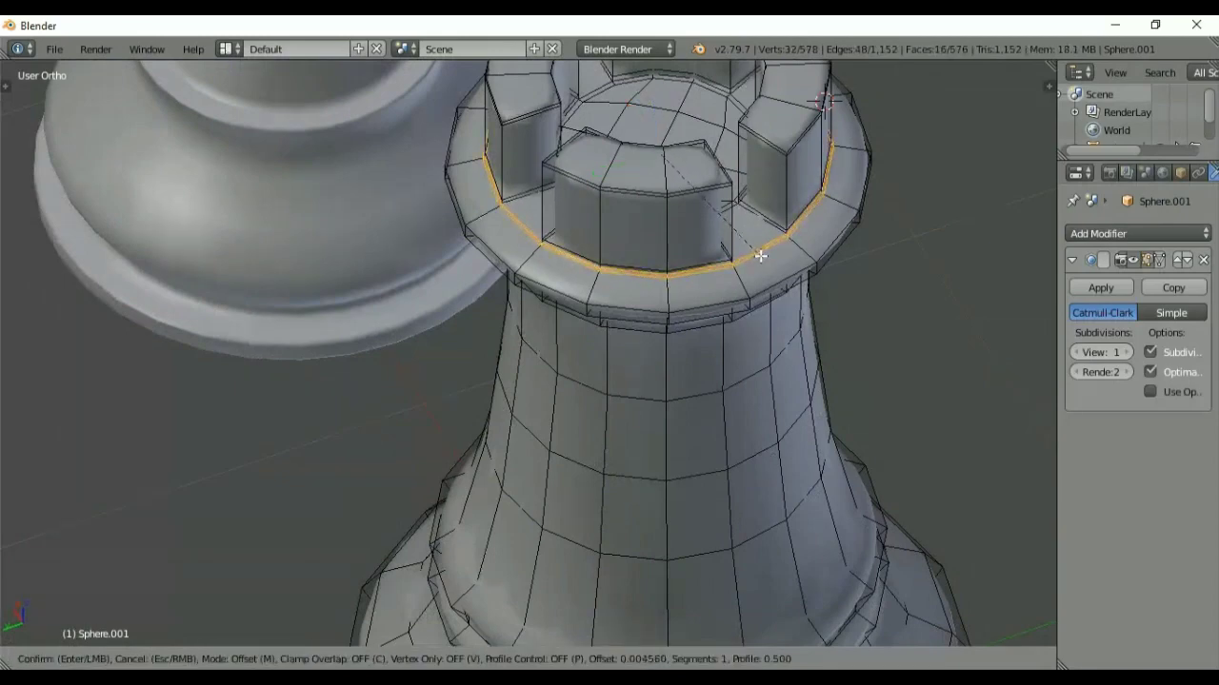
left_click(680, 255)
- Bevel the rim's upper and lower outer edge loops slightly with one segment, hiding the transform manipulator
middle_click_drag(653, 318, 657, 257)
right_click(642, 275, "alt")
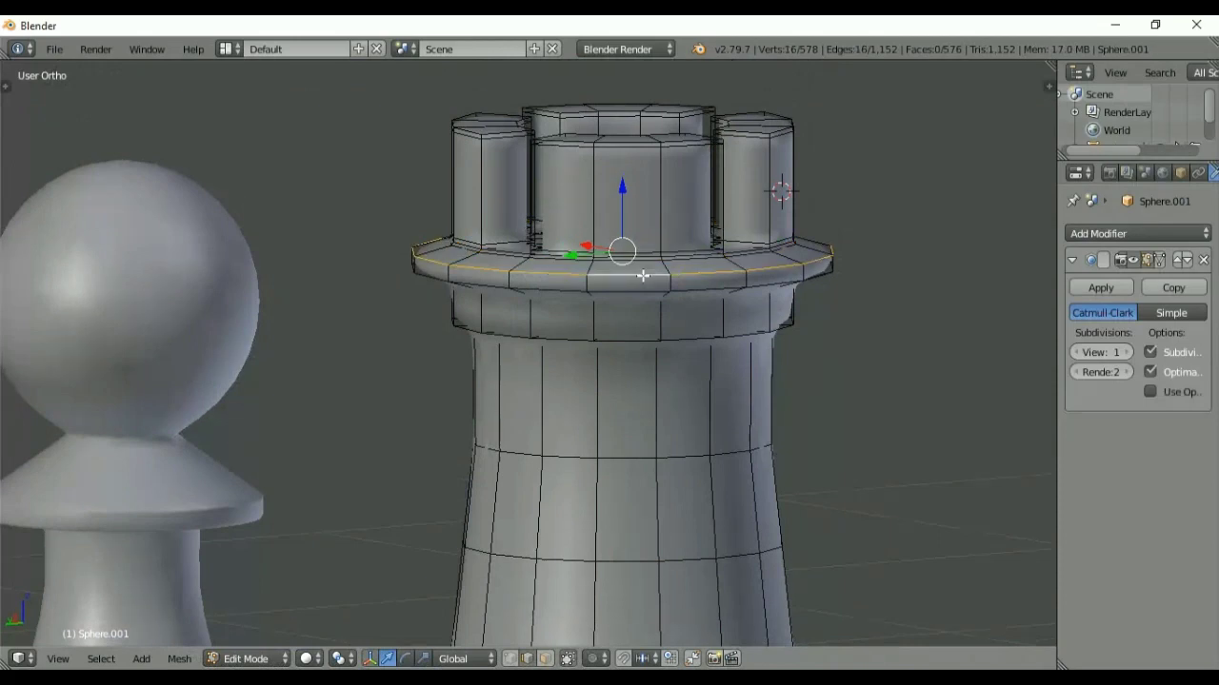
key("e")
left_click(645, 279)
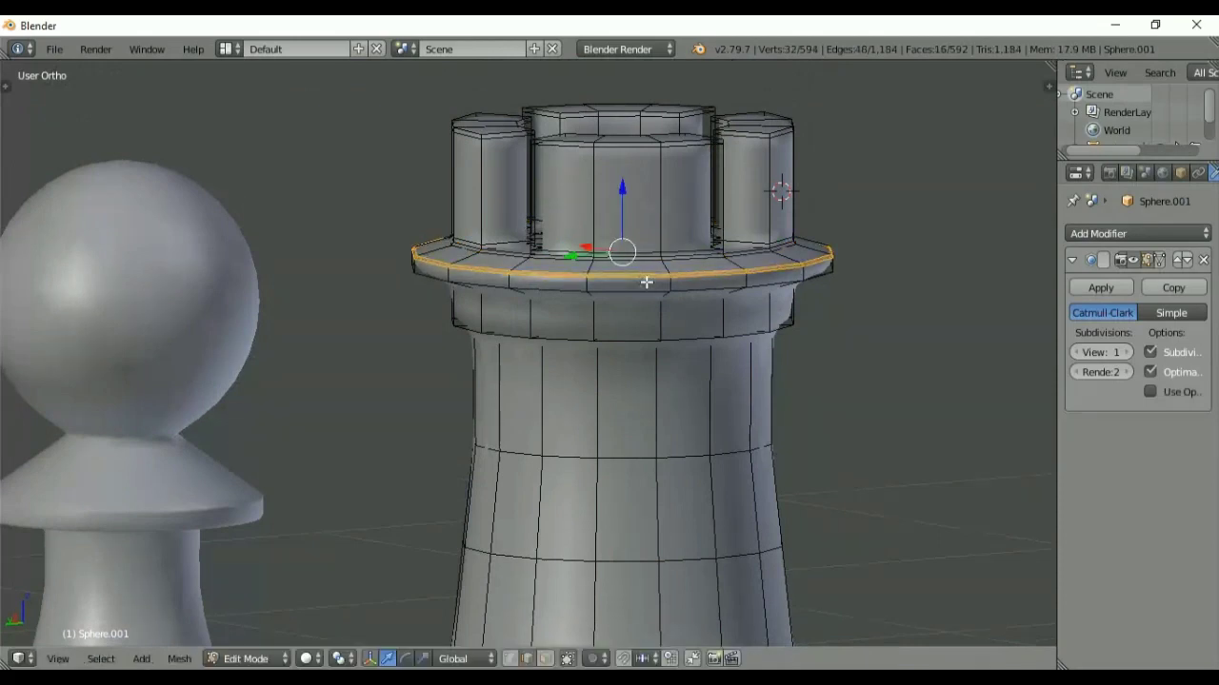
key("ctrl+space")
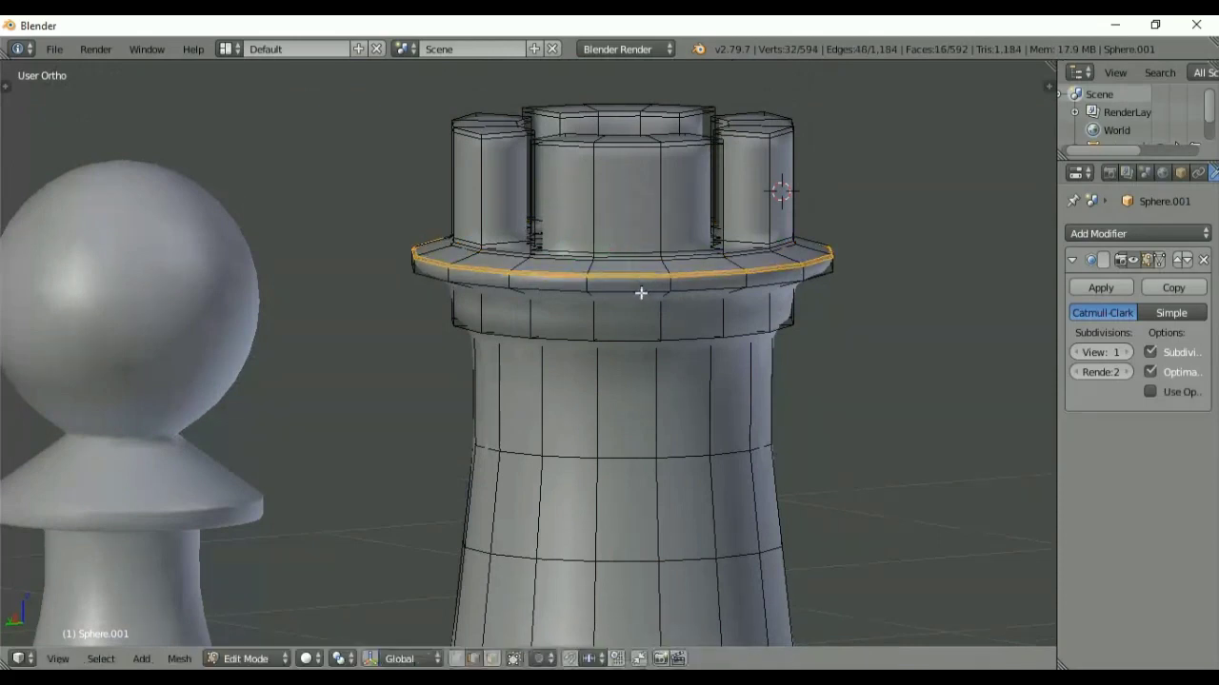
right_click(641, 293, "alt")
key("ctrl+b")
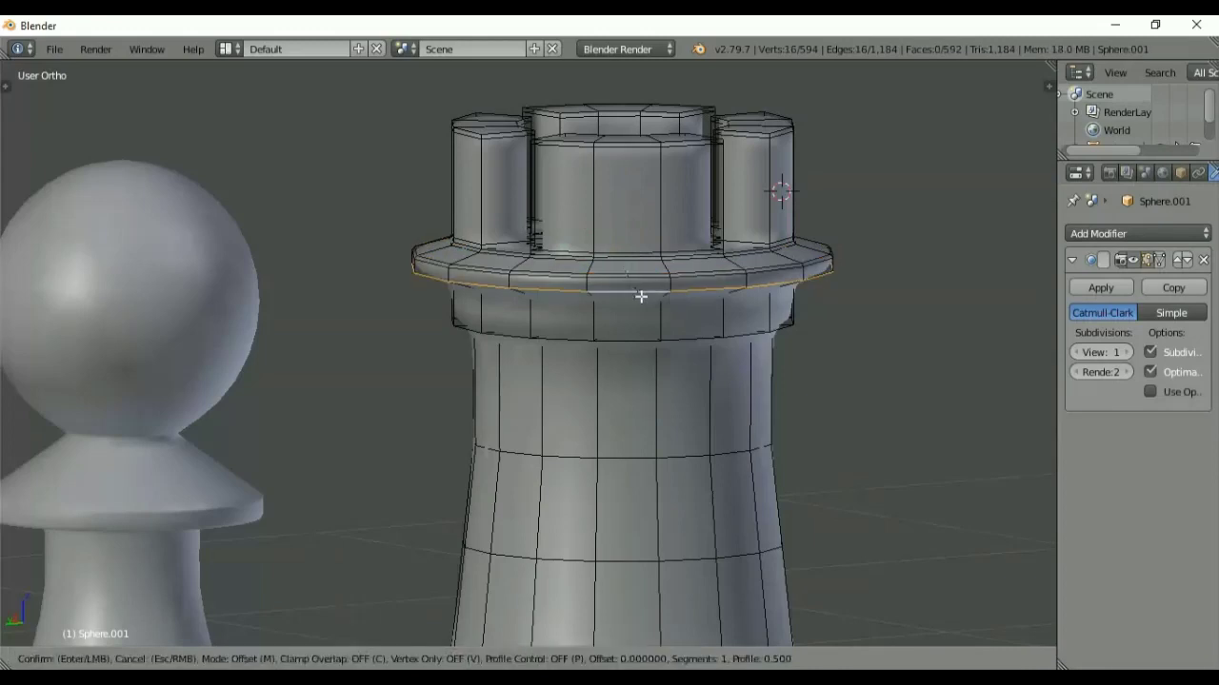
left_click(642, 300)
- In front wireframe view, bevel the edge loop where the rim meets the collar by about 0.004, and clear the selection
key("KP_1")
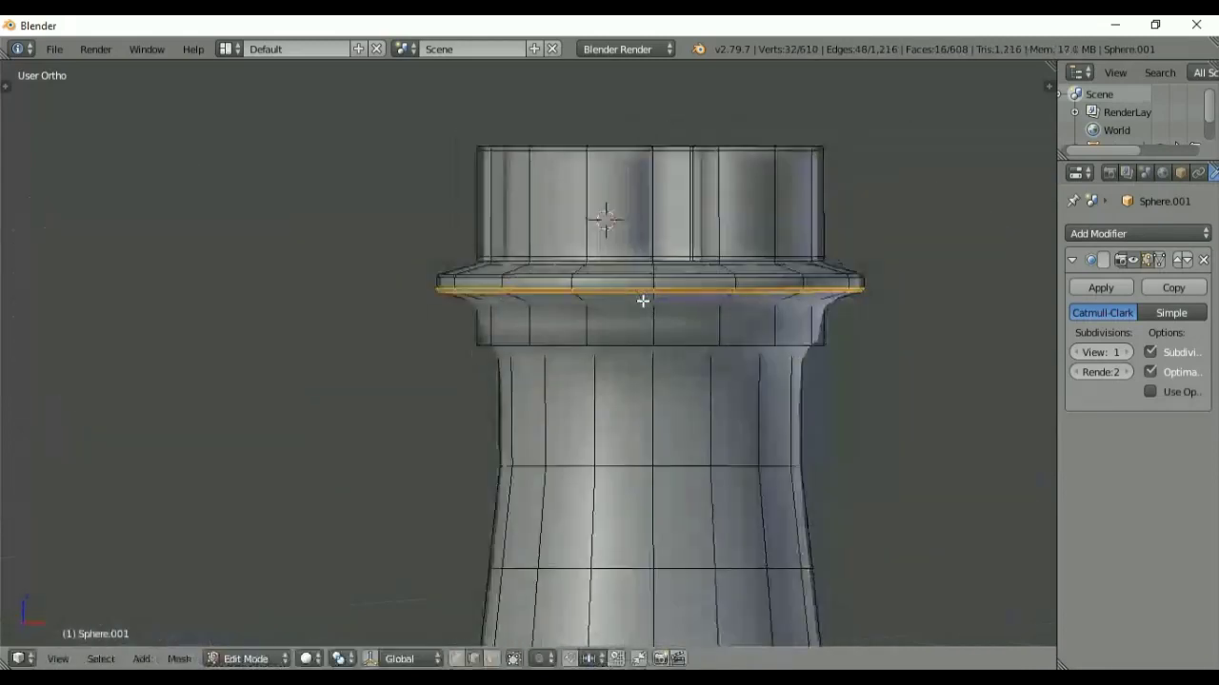
key("z")
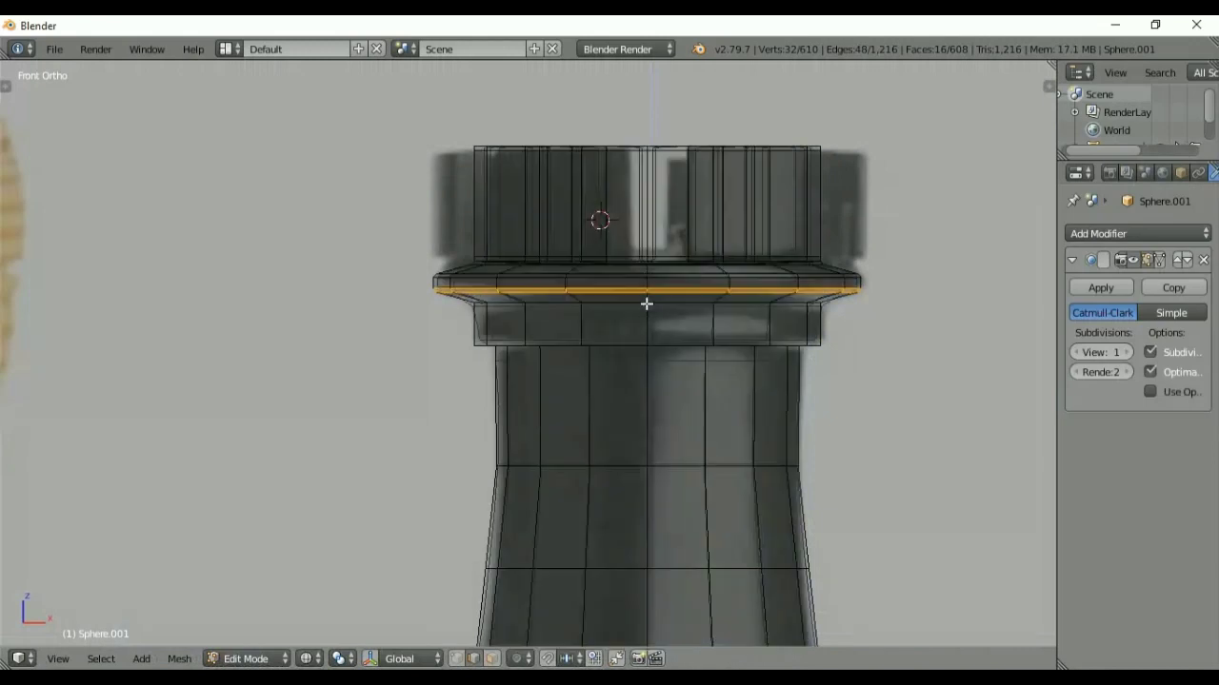
right_click(657, 303, "alt")
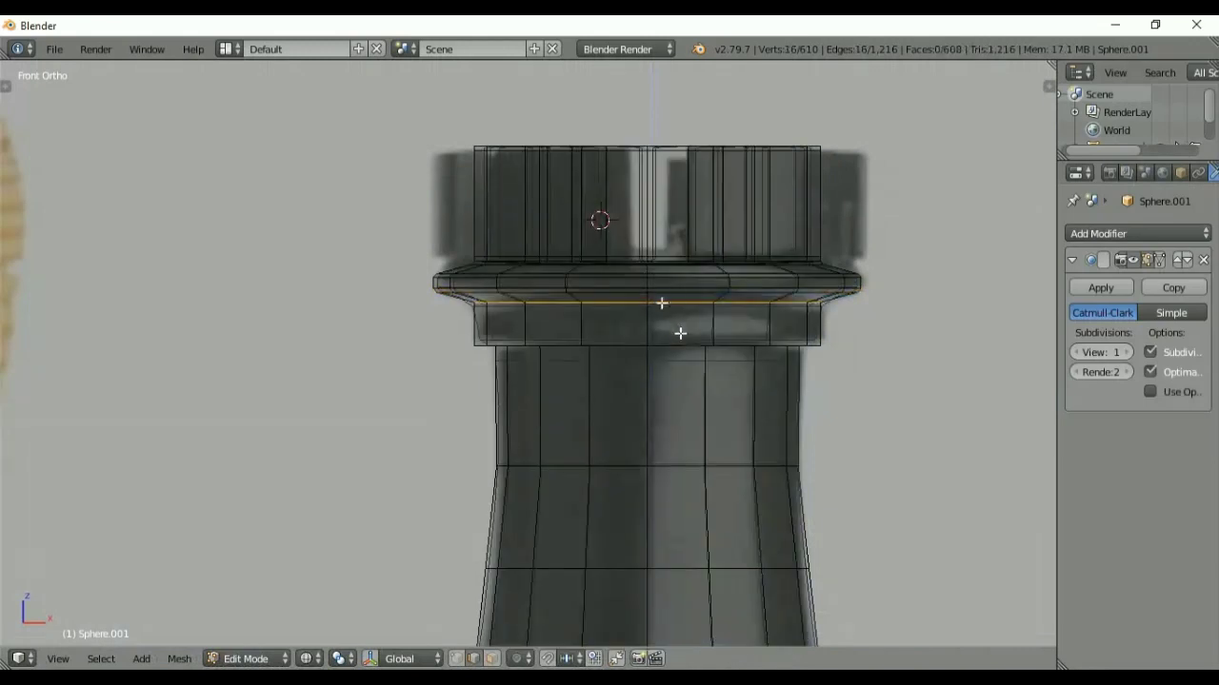
key("ctrl+b")
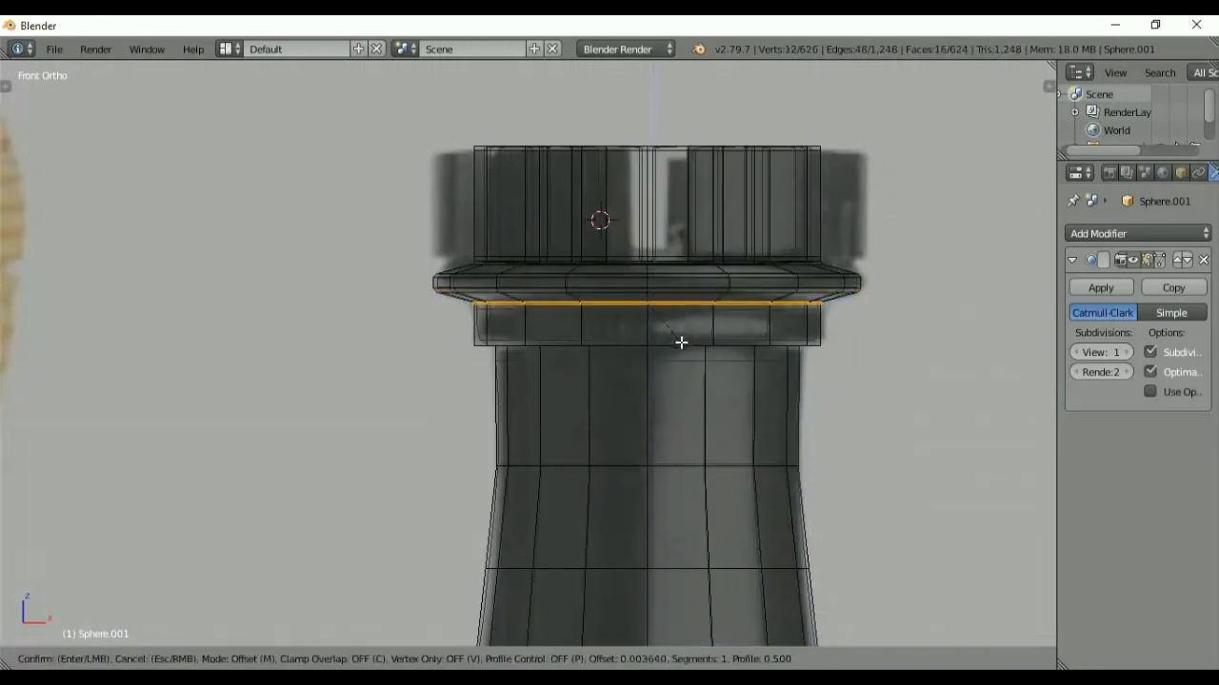
left_click(682, 343)
key("a")
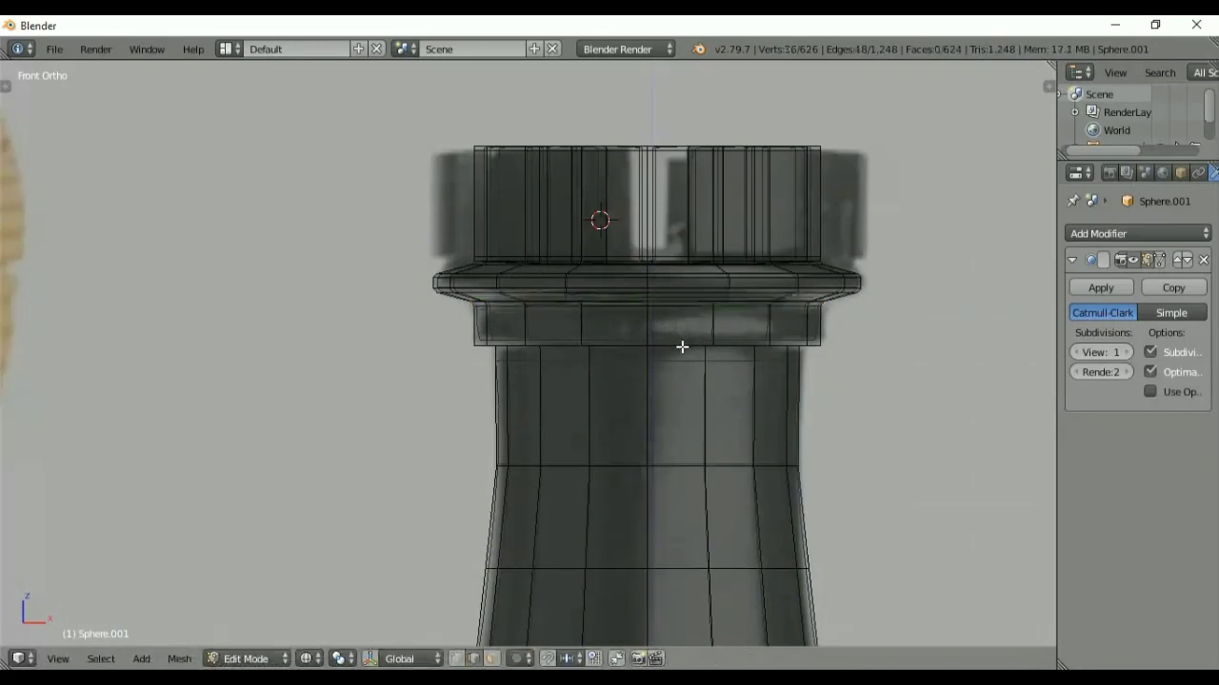
- Bevel the collar's lower outer edge loop by about 0.0035 with one segment, working in wireframe display
right_click(683, 346, "alt")
key("z")
mouse_move(683, 345)
middle_mouse_down()
mouse_move(677, 308)
mouse_move(677, 345)
mouse_move(649, 380)
middle_mouse_up()
key("ctrl+b")
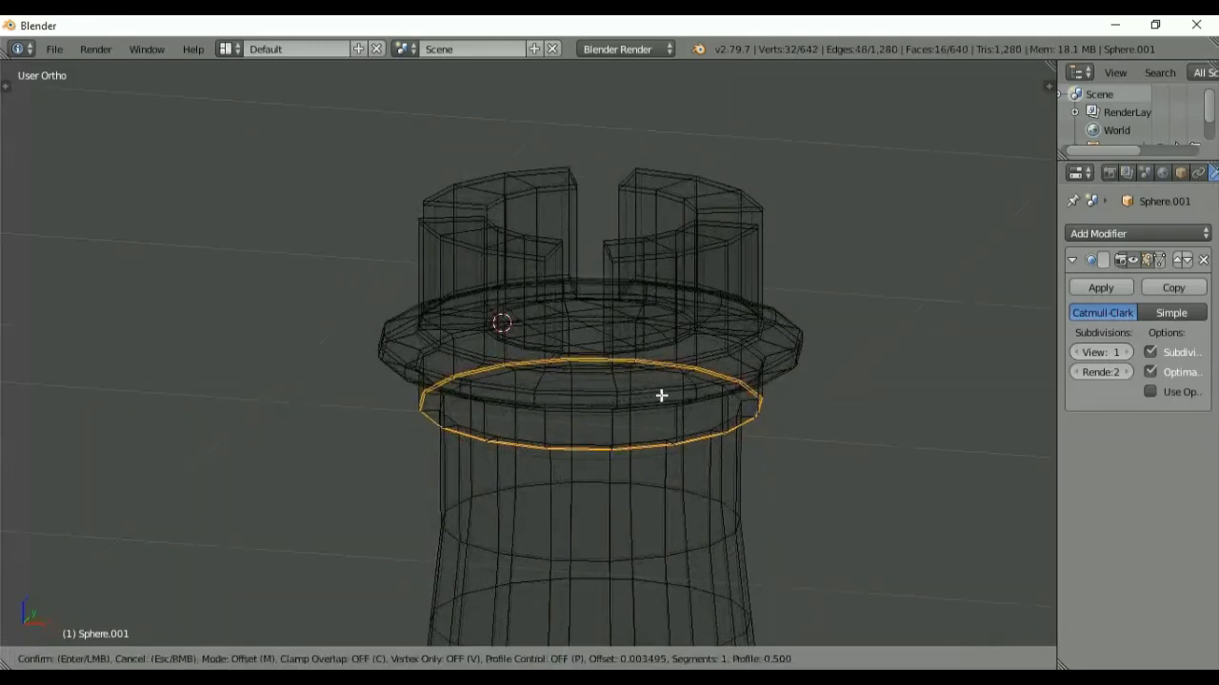
- Bevel the inner edge loop where the collar's underside meets the rook's body slightly with one segment
right_click(524, 439, "alt")
middle_click_drag(566, 463, 585, 402, "shift")
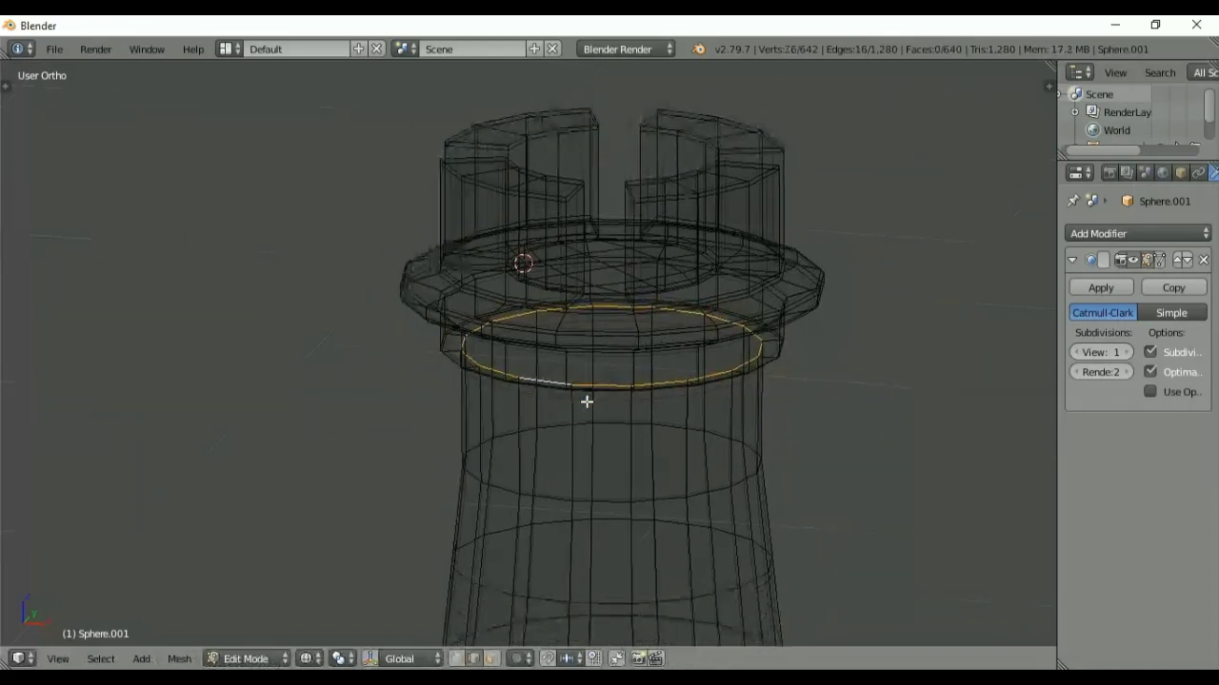
scroll(657, 346, "up", 3)
key("ctrl+b")
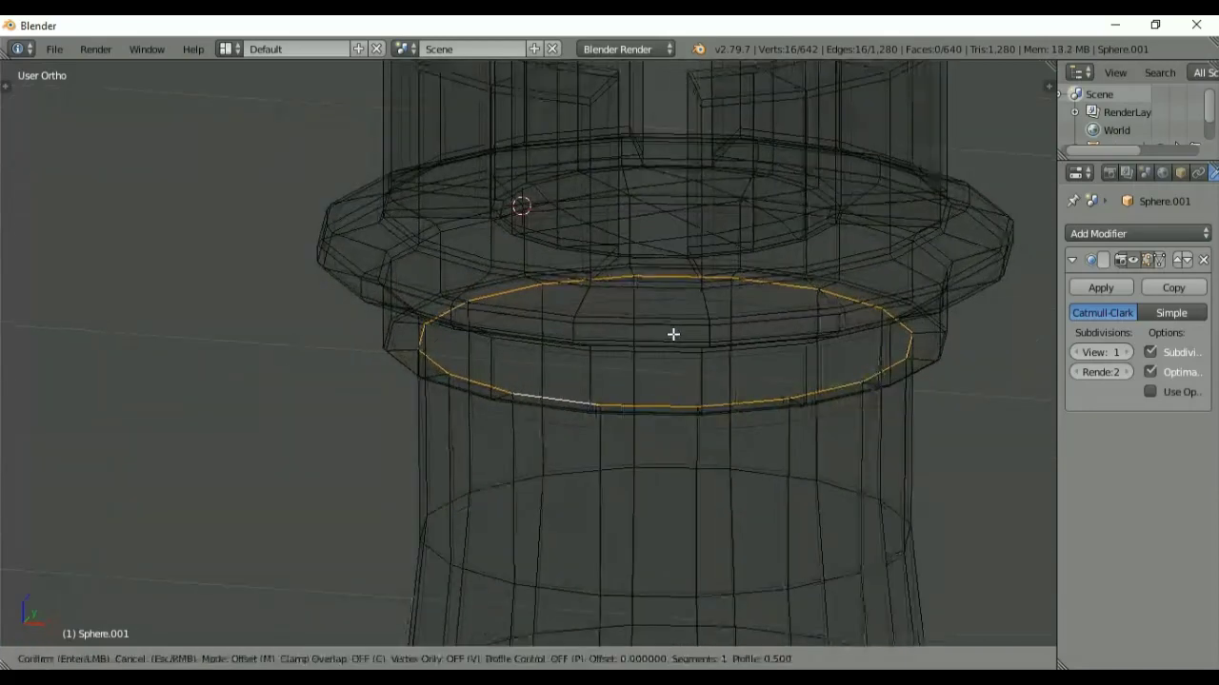
left_click(680, 328)
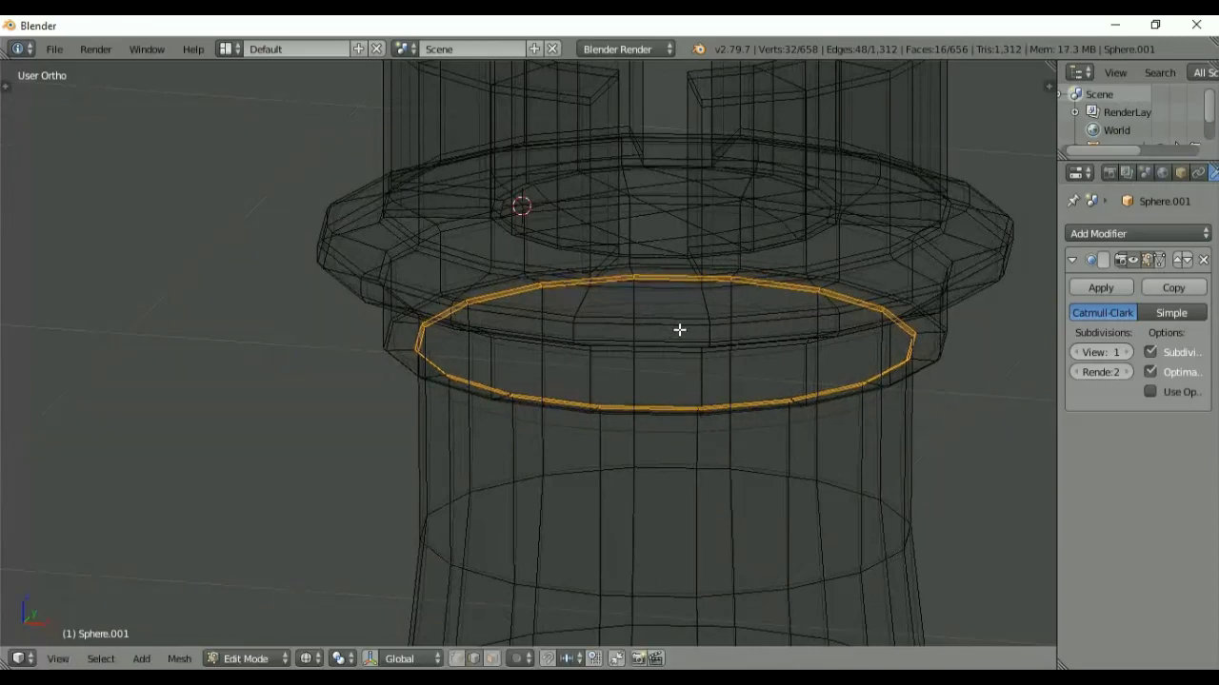
- Compare the rook with the reference image in front view, checking its loops in solid and wireframe display
key("KP_1")
key("z")
middle_click_drag(680, 330, 890, 163)
scroll(748, 405, "down", 5)
key("KP_1")
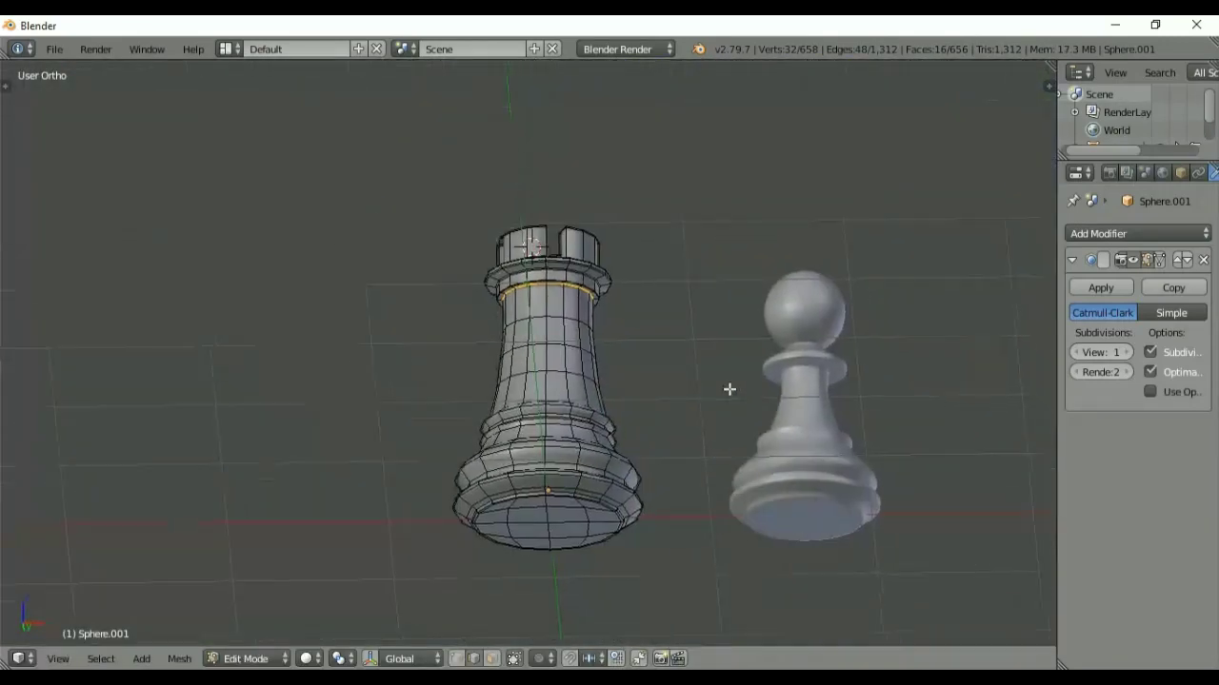
middle_click_drag(652, 436, 656, 432, "shift")
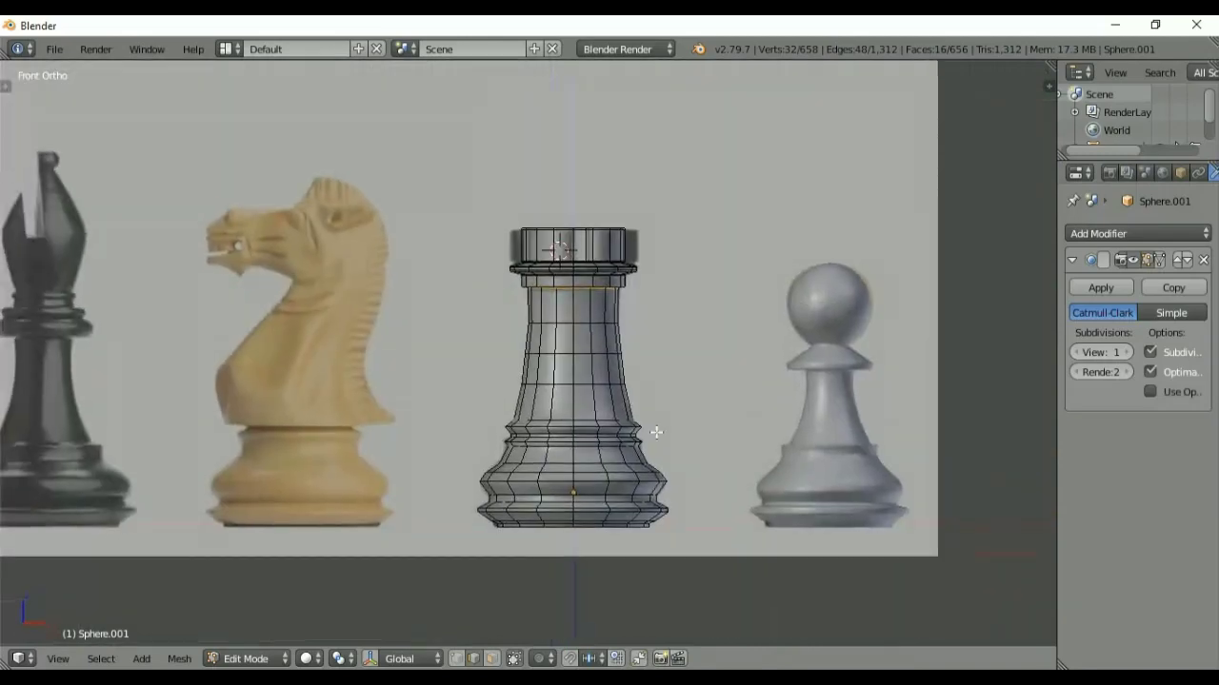
scroll(721, 361, "up", 3)
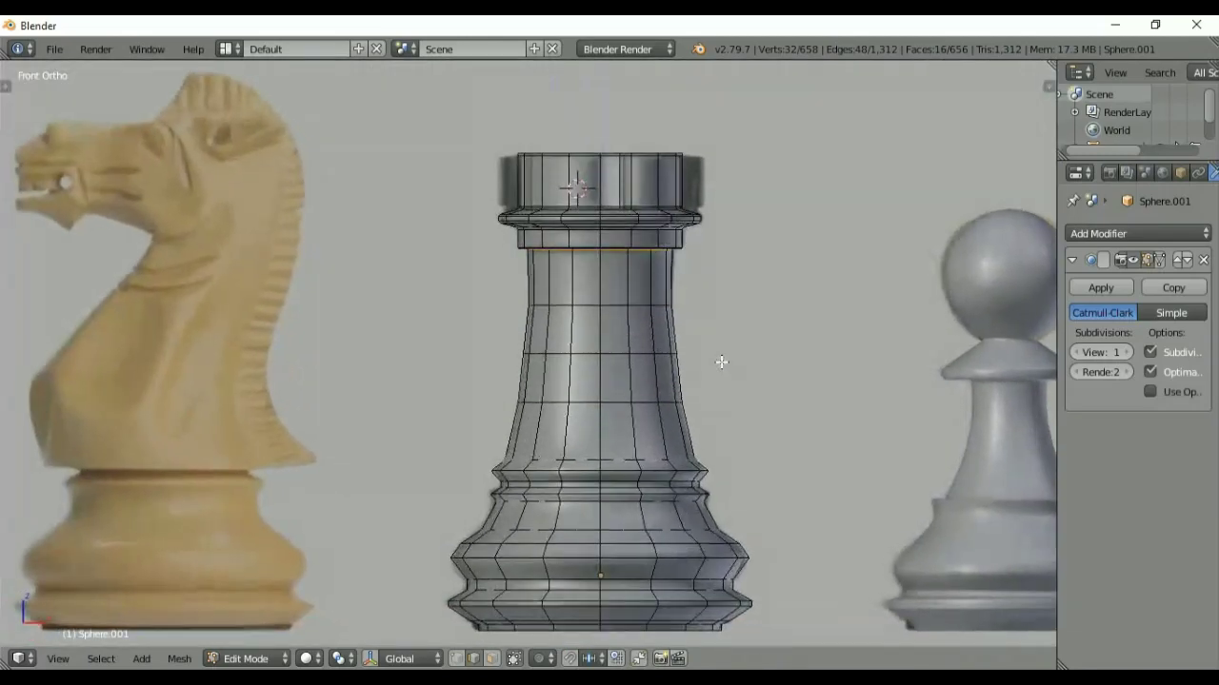
middle_click_drag(722, 362, 724, 342, "shift")
key("z")
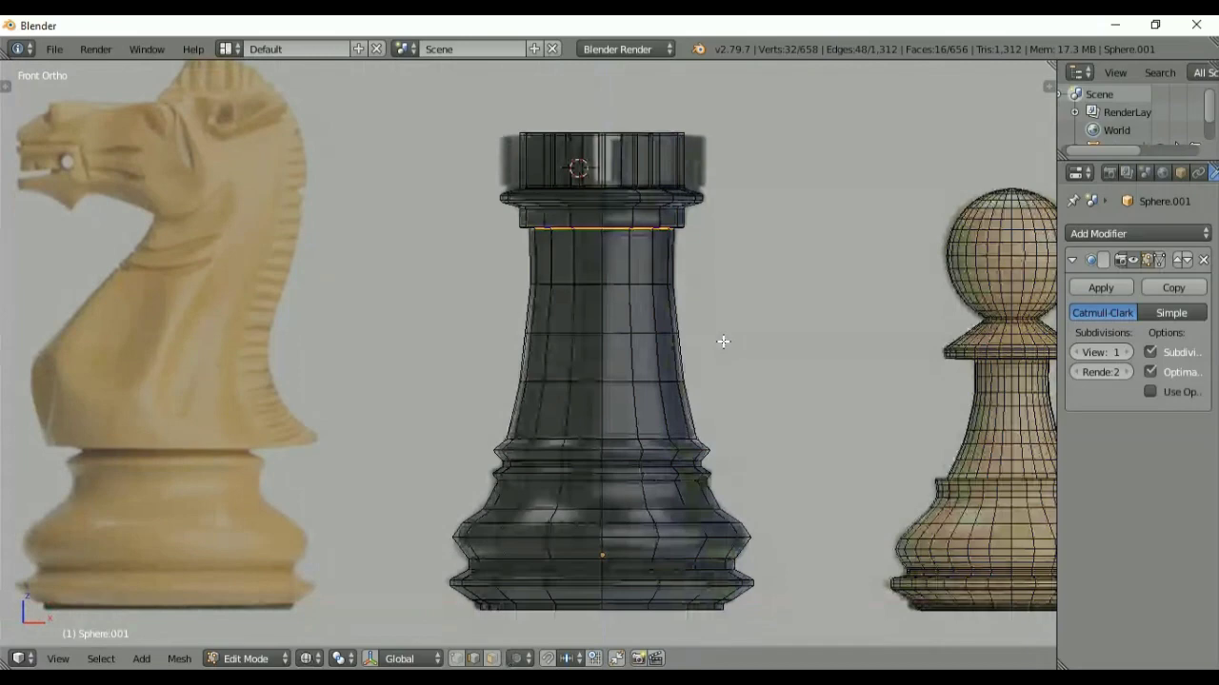
key("z")
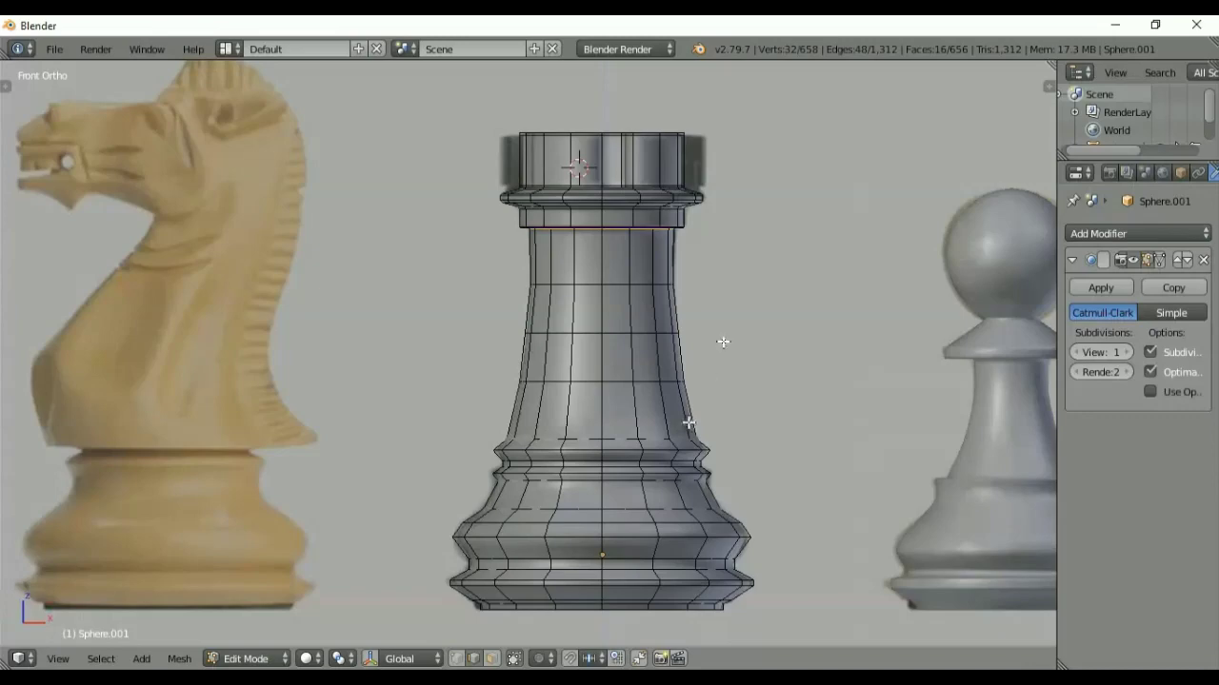
- Bevel the edge loop where the rook's body meets the upper ring of the base by about 0.006
middle_click_drag(688, 422, 698, 389, "shift")
scroll(770, 307, "up", 3)
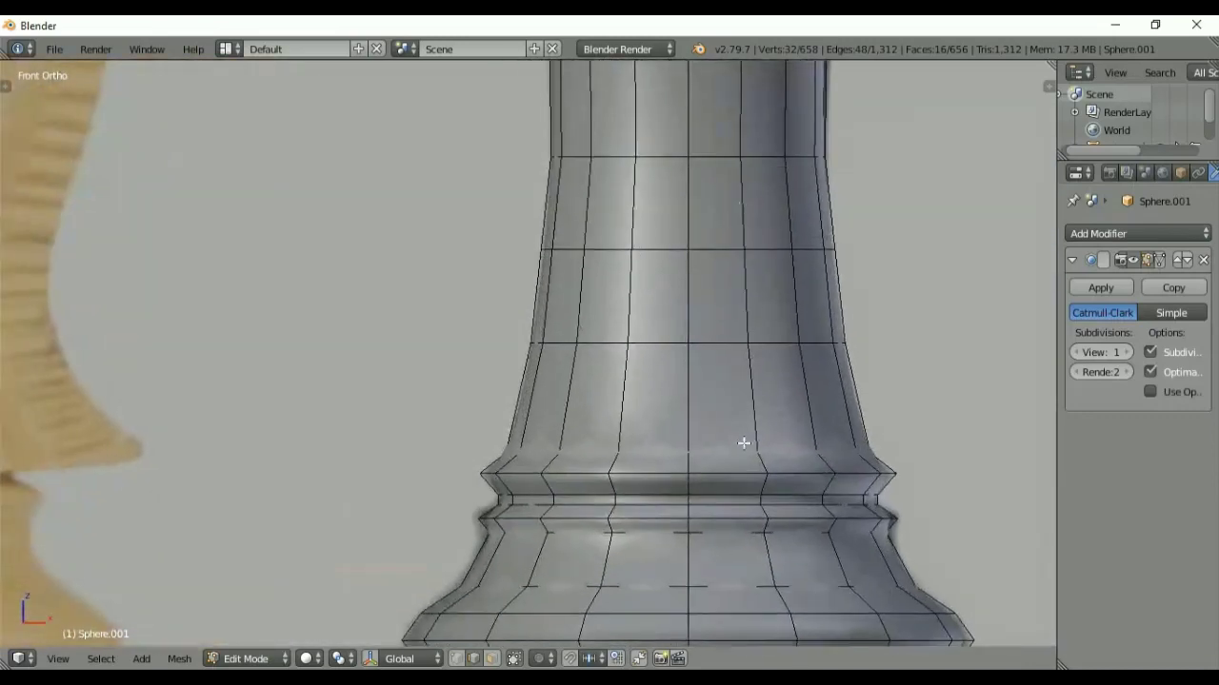
right_click(740, 452, "alt")
key("shift+z")
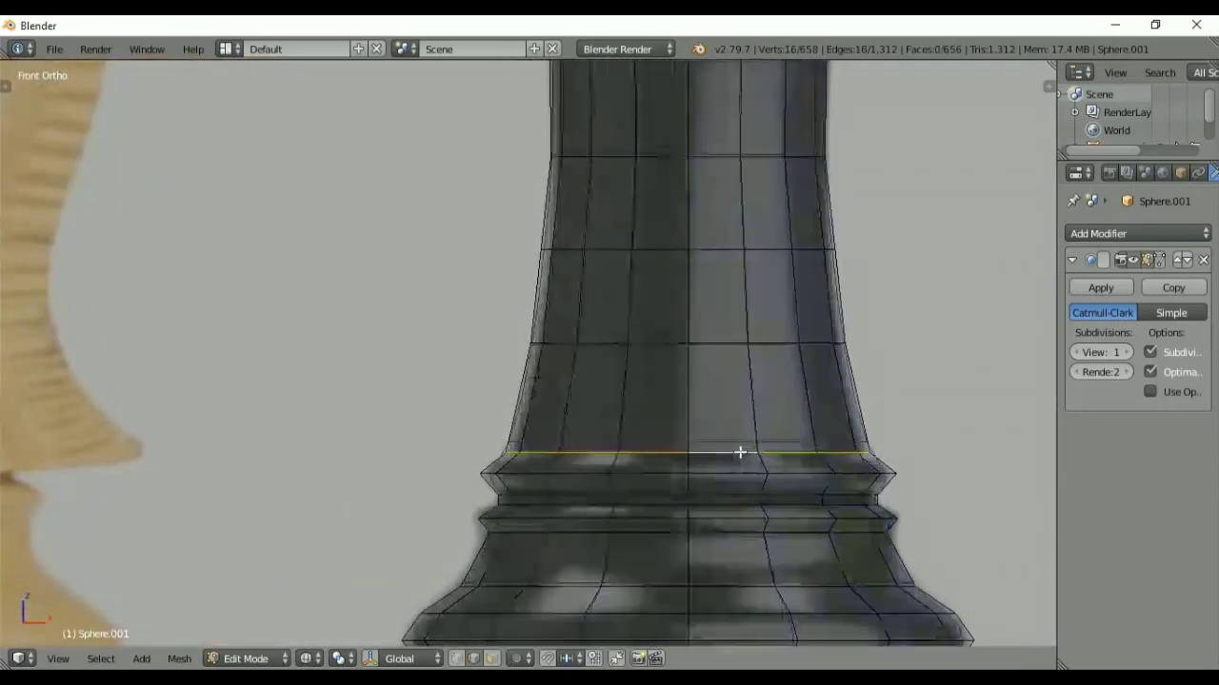
key("ctrl+b")
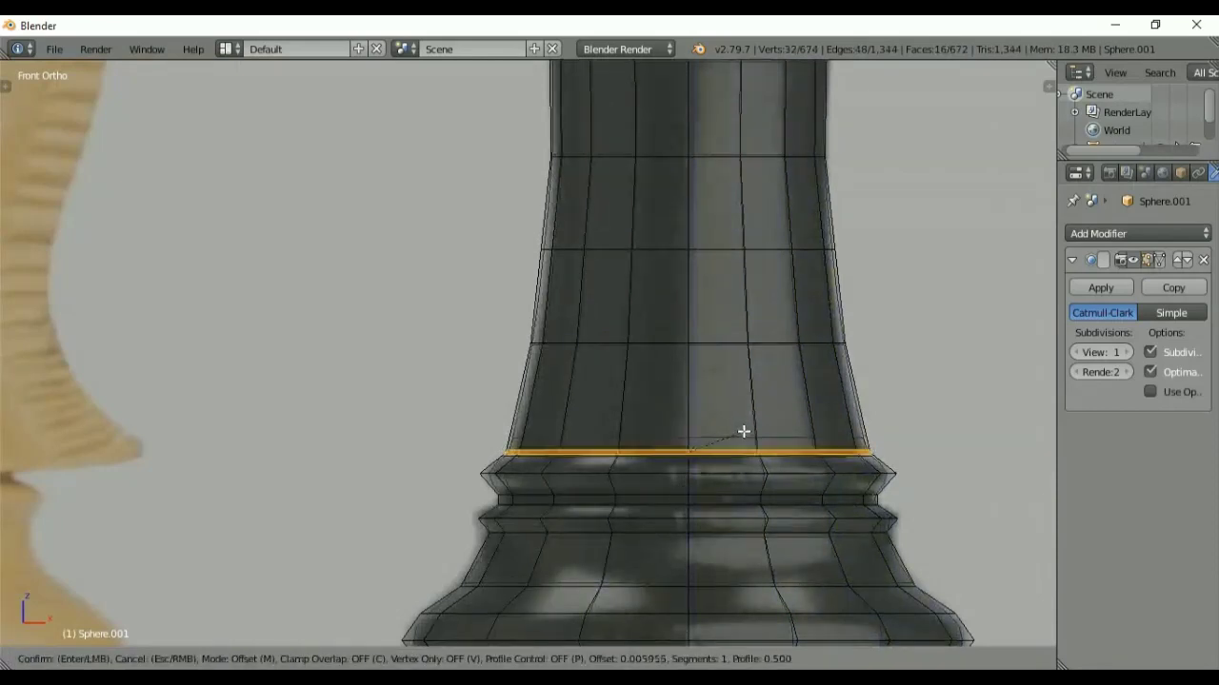
left_click(743, 433)
- Bevel the two edge loops of the narrow groove between the base's upper rings, the lower one by about 0.0027
right_click(727, 497, "alt")
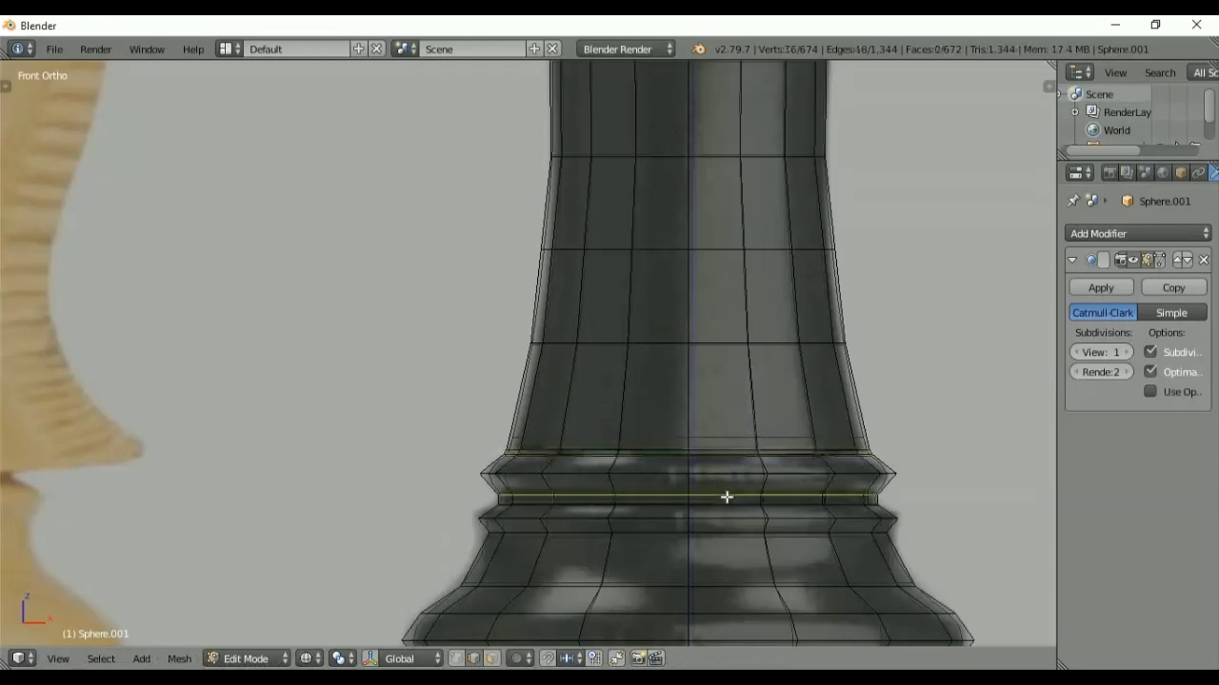
key("ctrl+b")
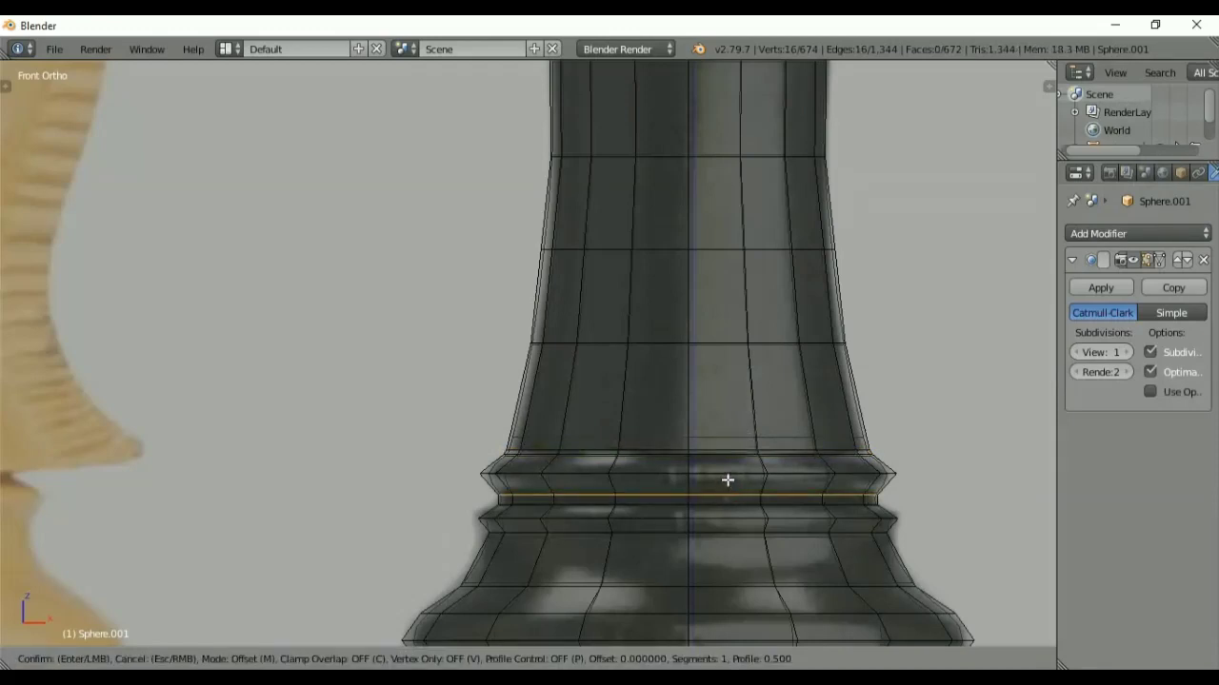
left_click(728, 473)
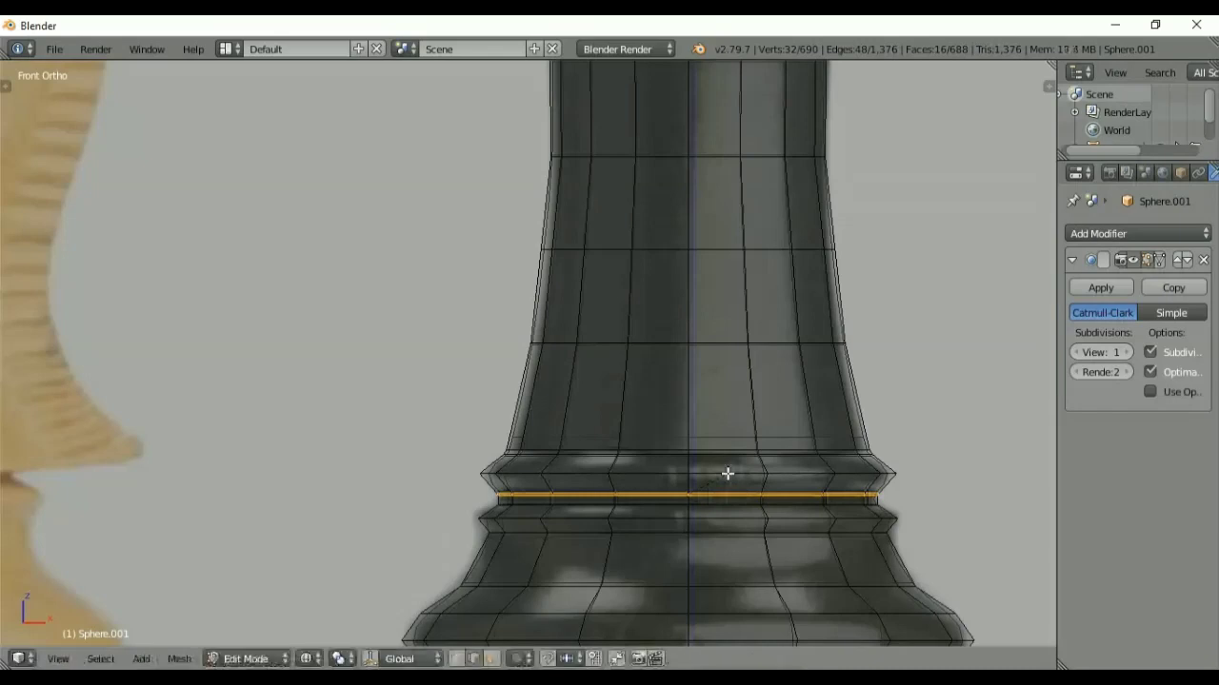
right_click(716, 505, "alt")
key("ctrl+b")
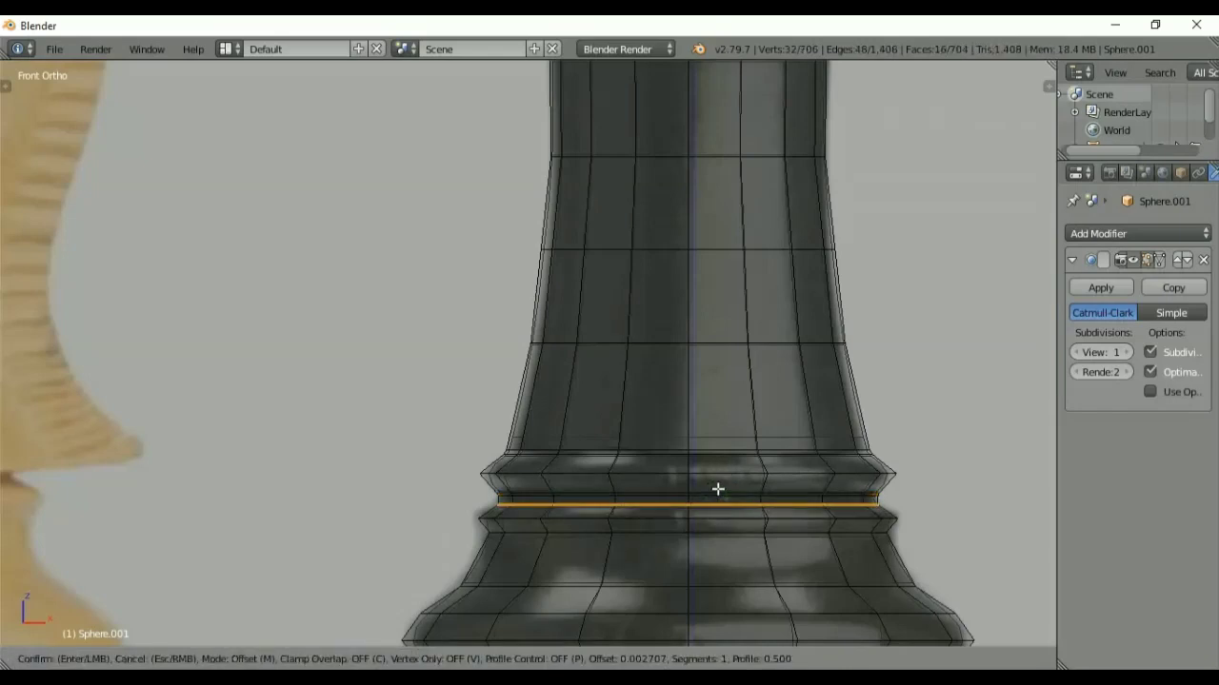
left_click(718, 489)
- Bevel the edge loop directly beneath the second ring of the base by about 0.0028 with one segment
right_click(710, 531, "alt")
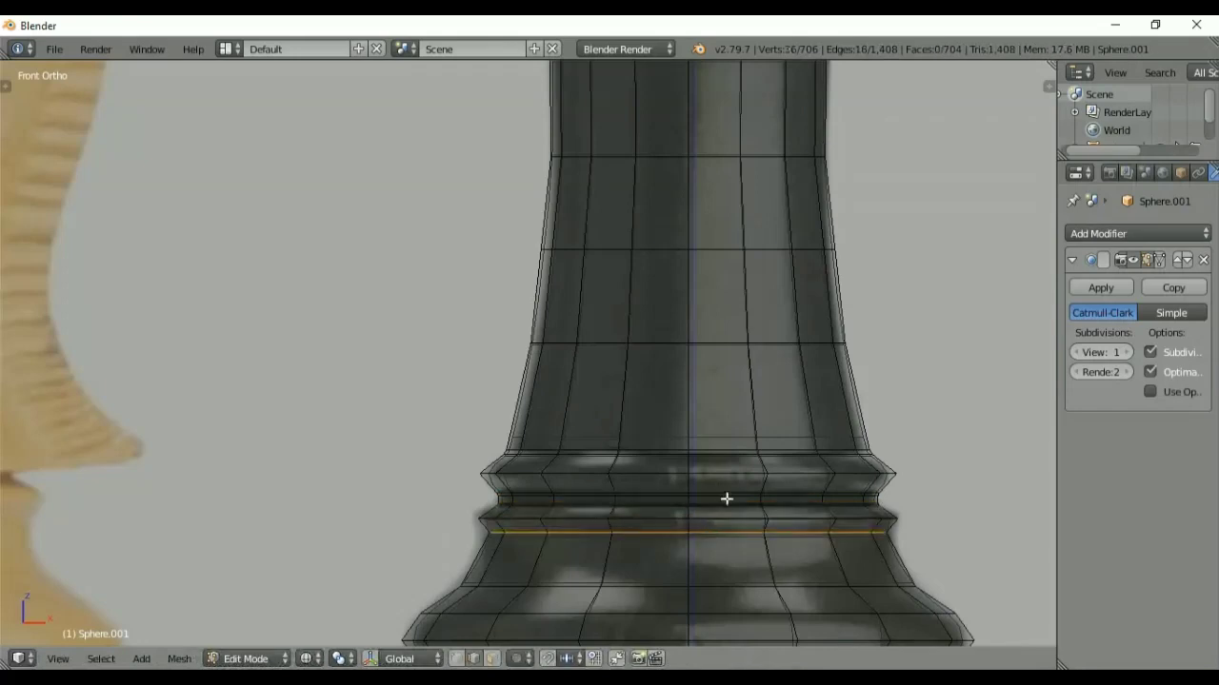
key("ctrl+b")
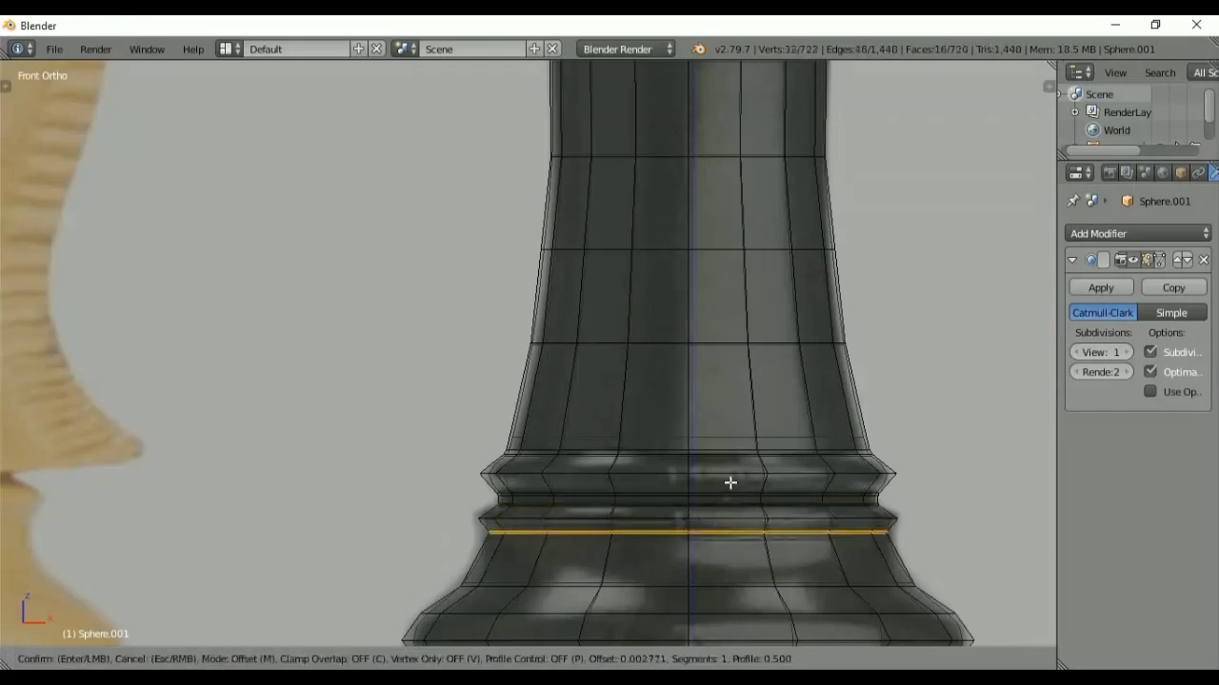
left_click(731, 484)
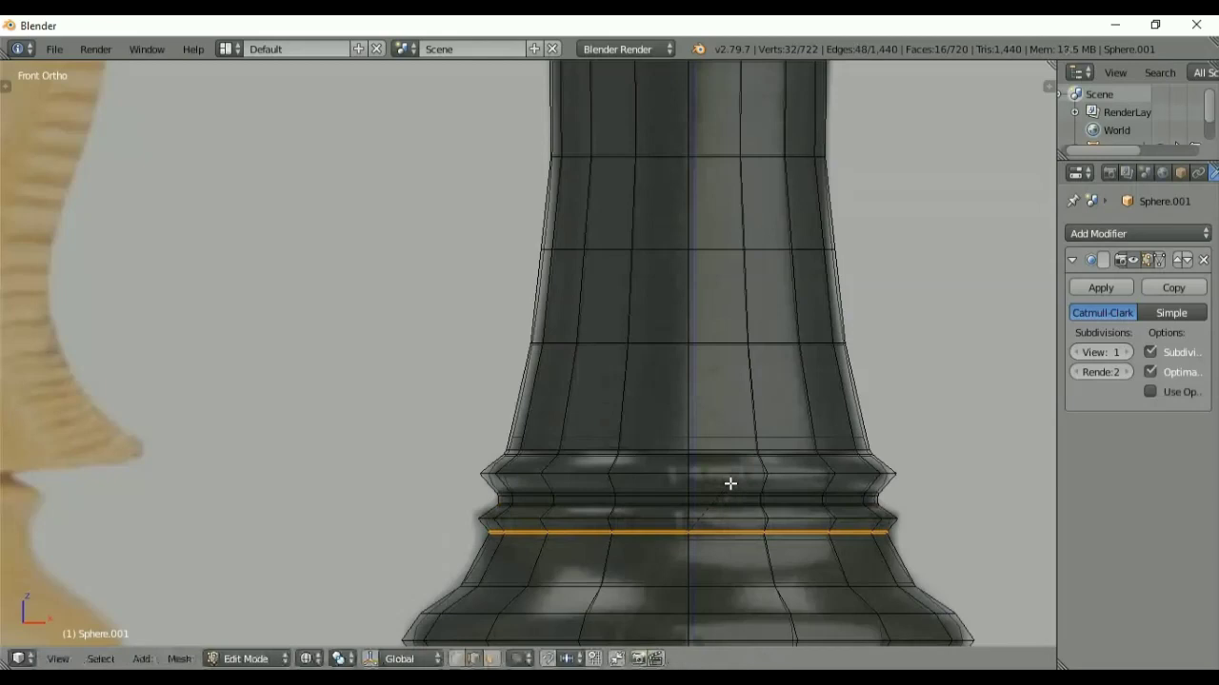
- Select both edge loops of the recessed band near the bottom of the base and bevel them by about 0.0036
middle_click_drag(730, 484, 718, 321, "shift")
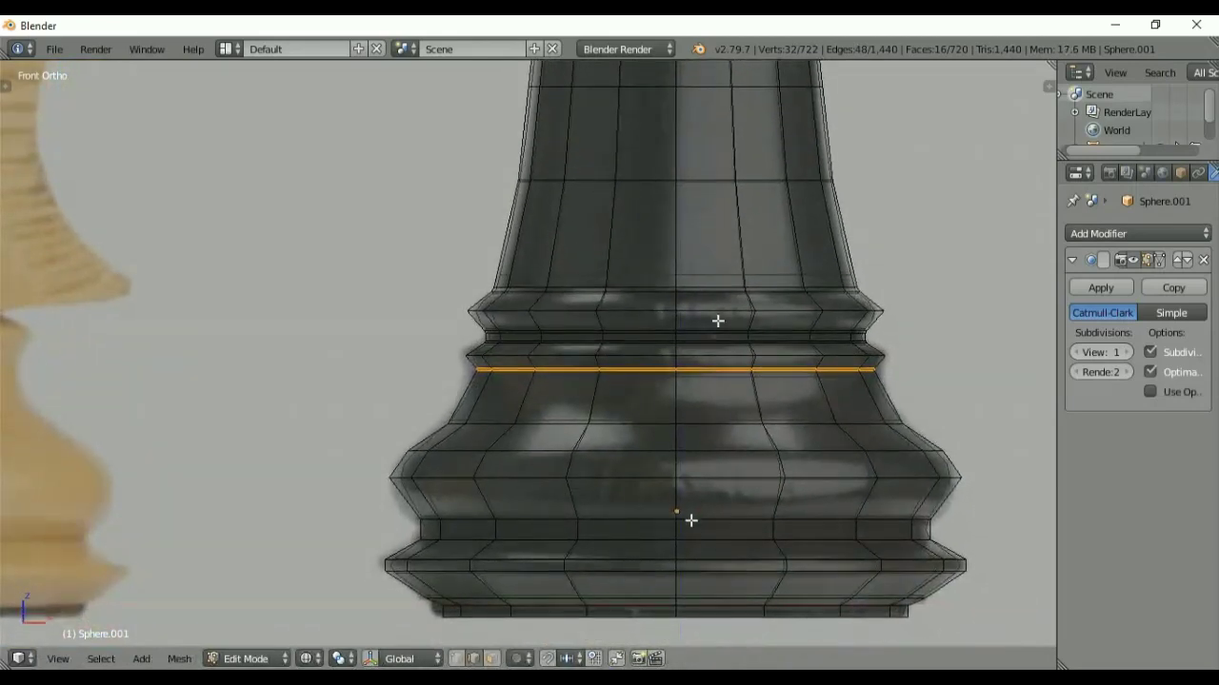
right_click(689, 519, "alt")
right_click(706, 540, "alt+shift")
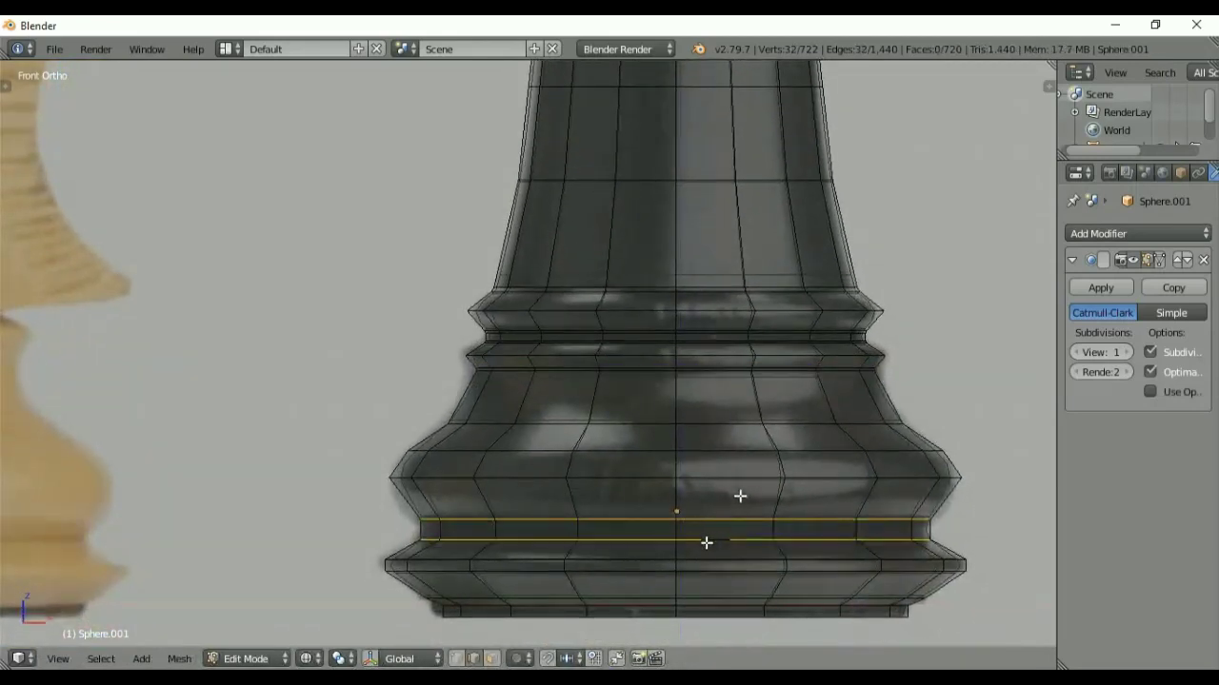
key("ctrl+b")
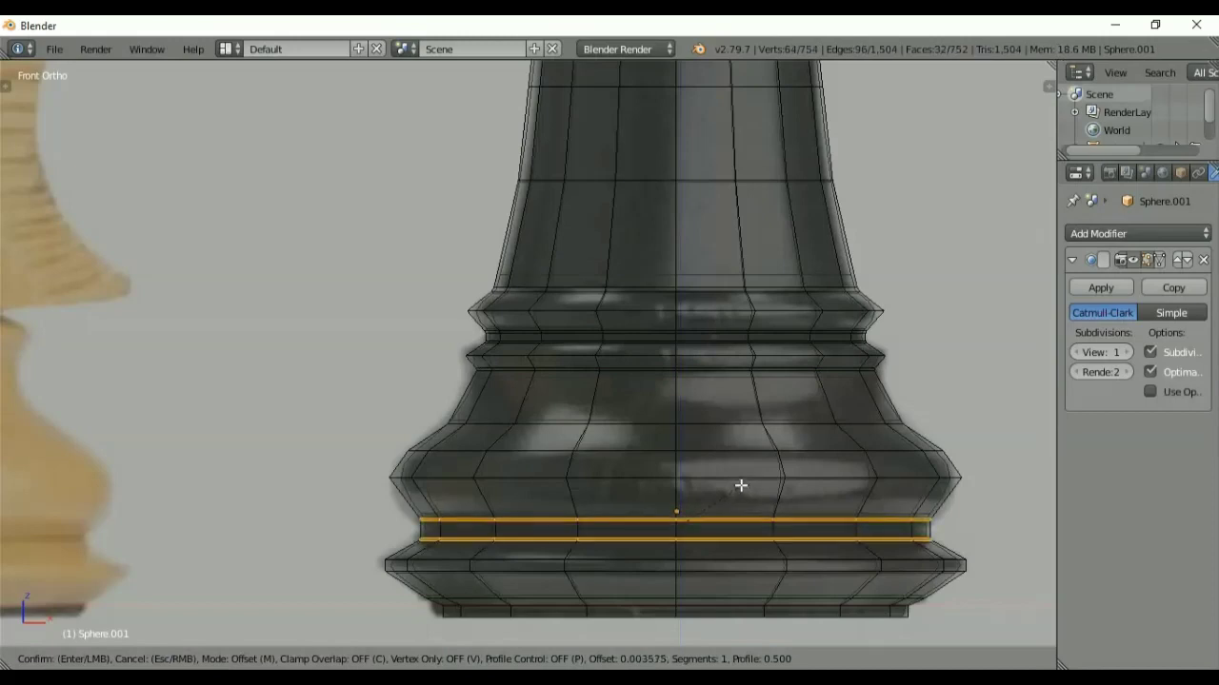
left_click(740, 487)
- Bevel the two outermost edge loops of the bottom flange together by about 0.0032 with one segment
right_click(716, 560, "alt")
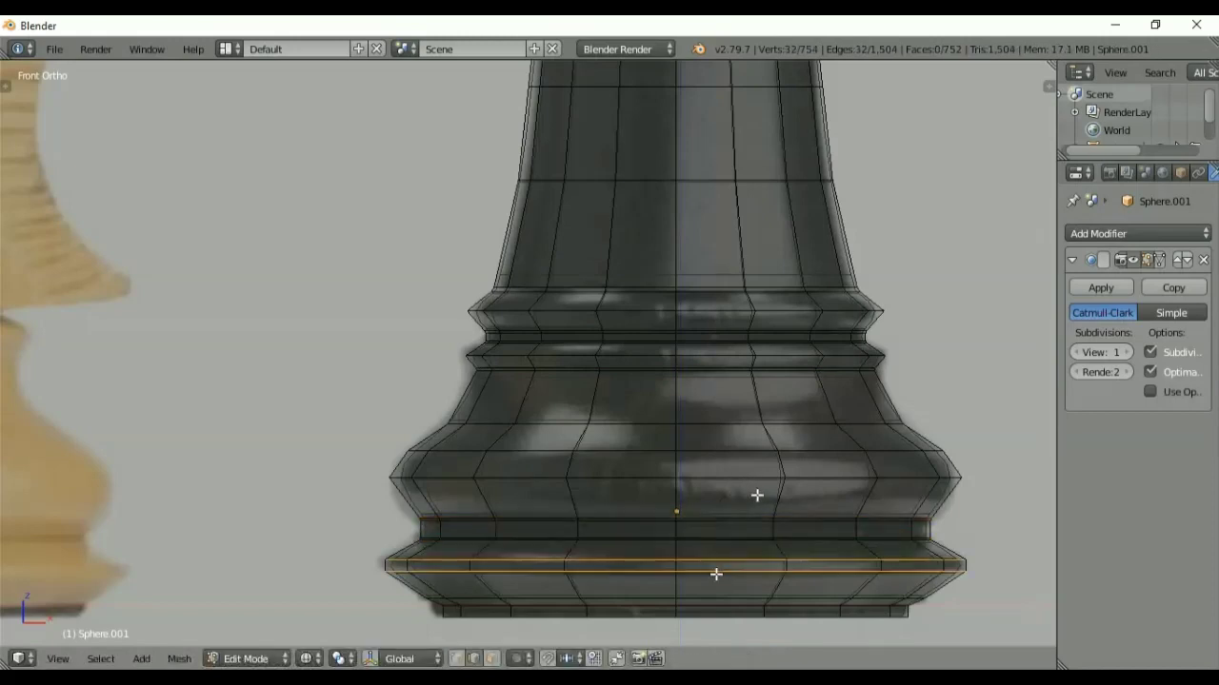
key("ctrl+b")
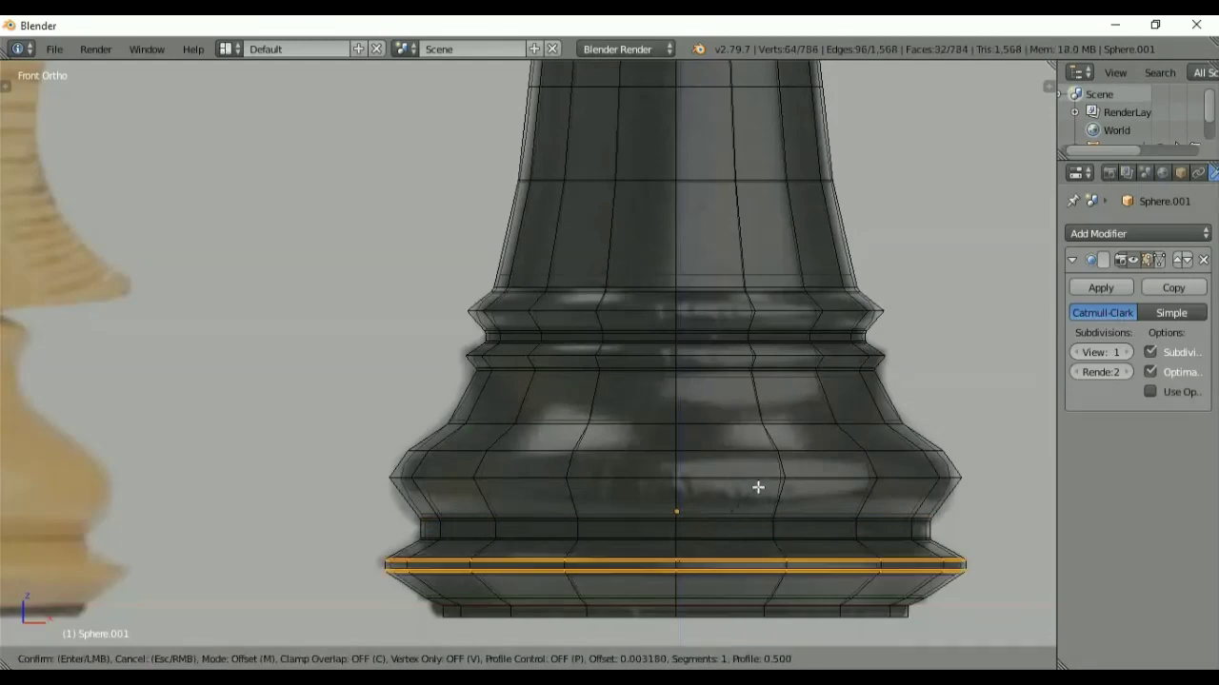
left_click(758, 488)
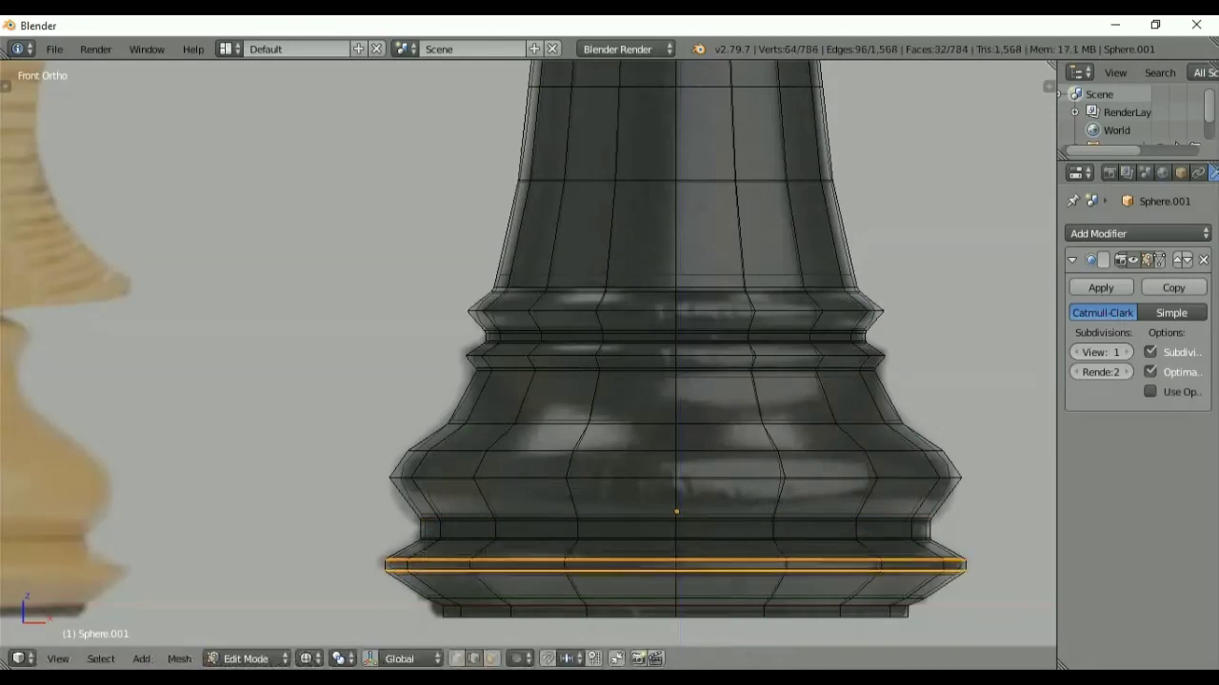
- Bevel the edge loop where the bottom flange meets the foot slightly with one segment, then return to front view and clear the selection
middle_click_drag(736, 617, 708, 571)
key("z")
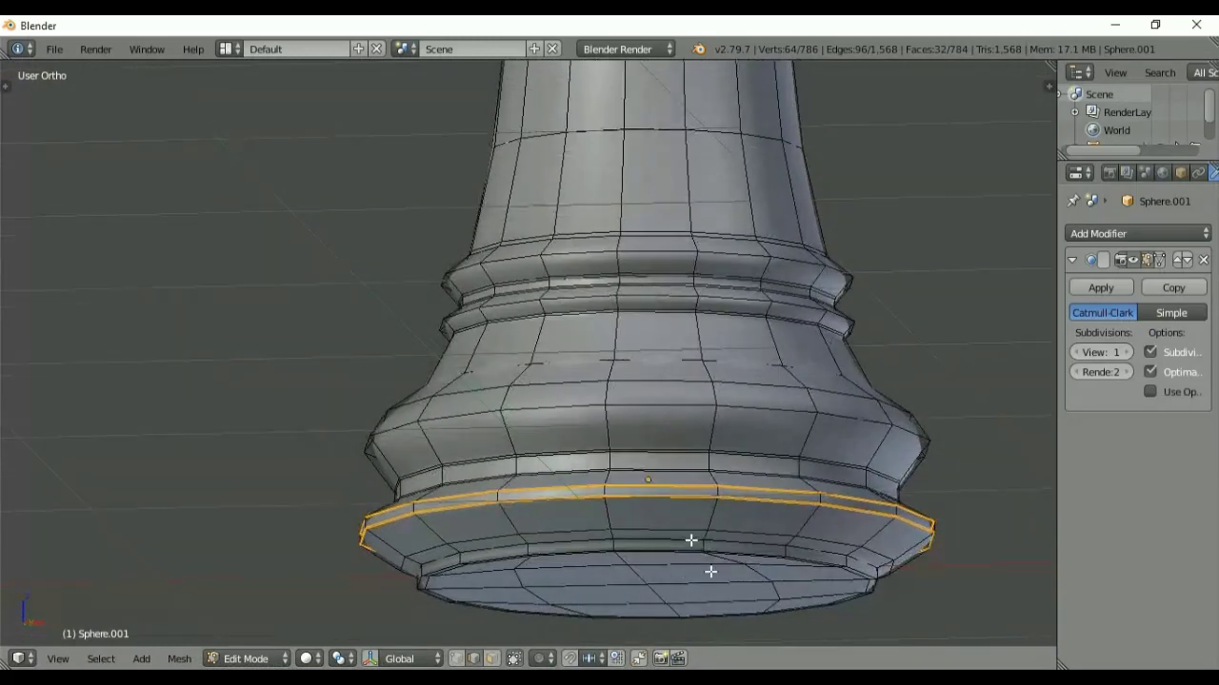
right_click(691, 540, "alt")
key("ctrl+b")
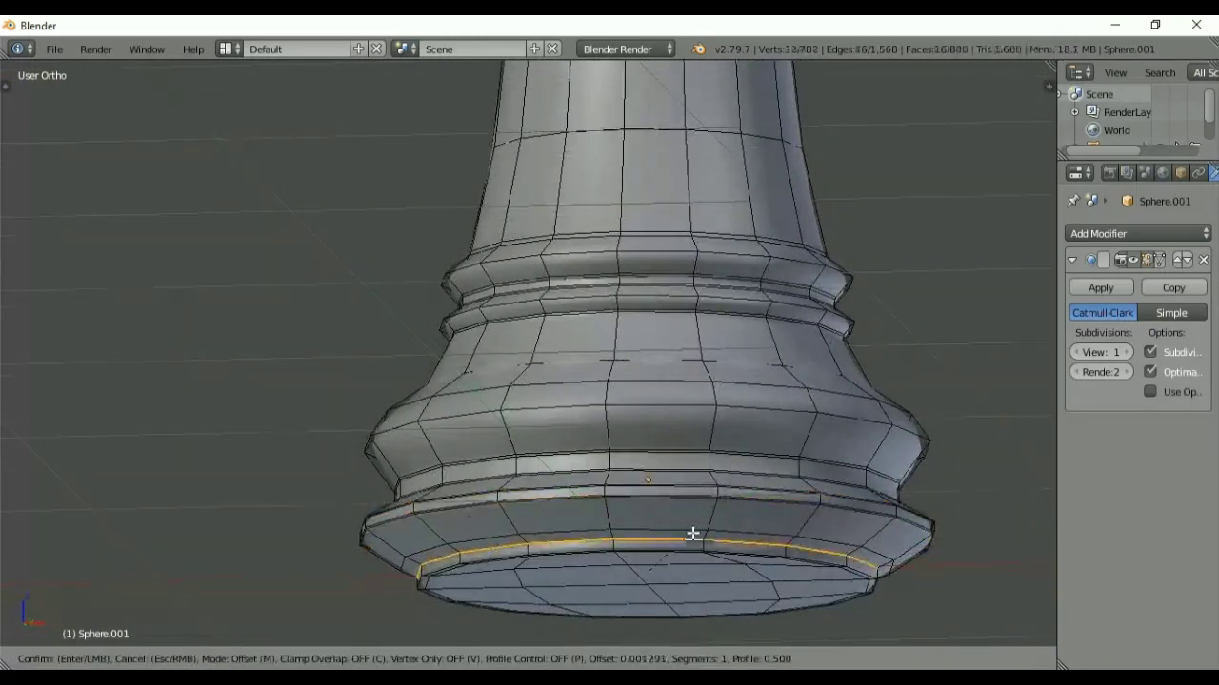
left_click(693, 531)
key("z")
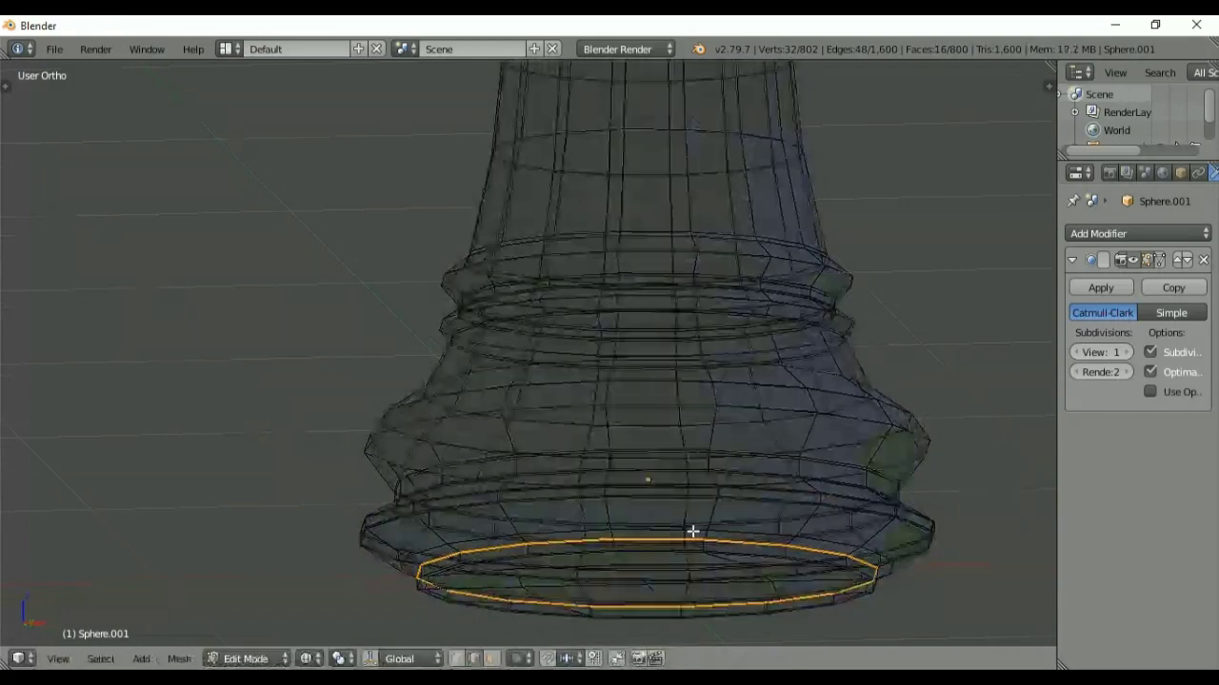
key("z")
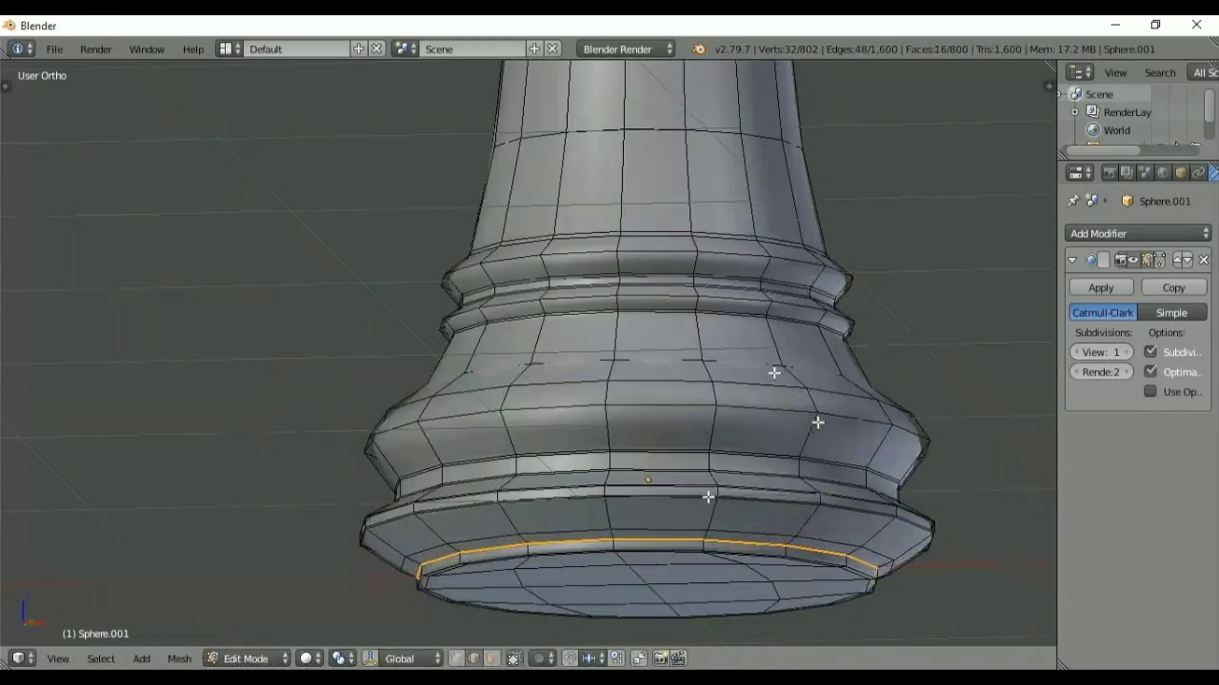
middle_click_drag(704, 369, 733, 406)
key("KP_1")
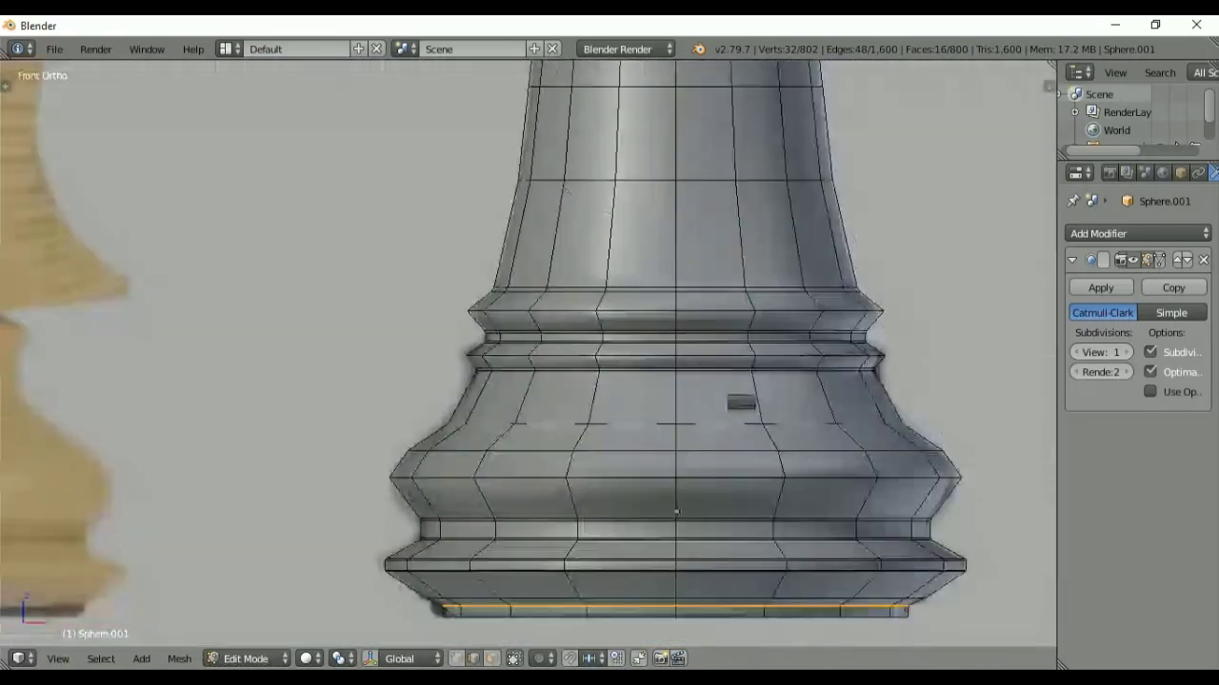
key("z")
key("z")
key("a")
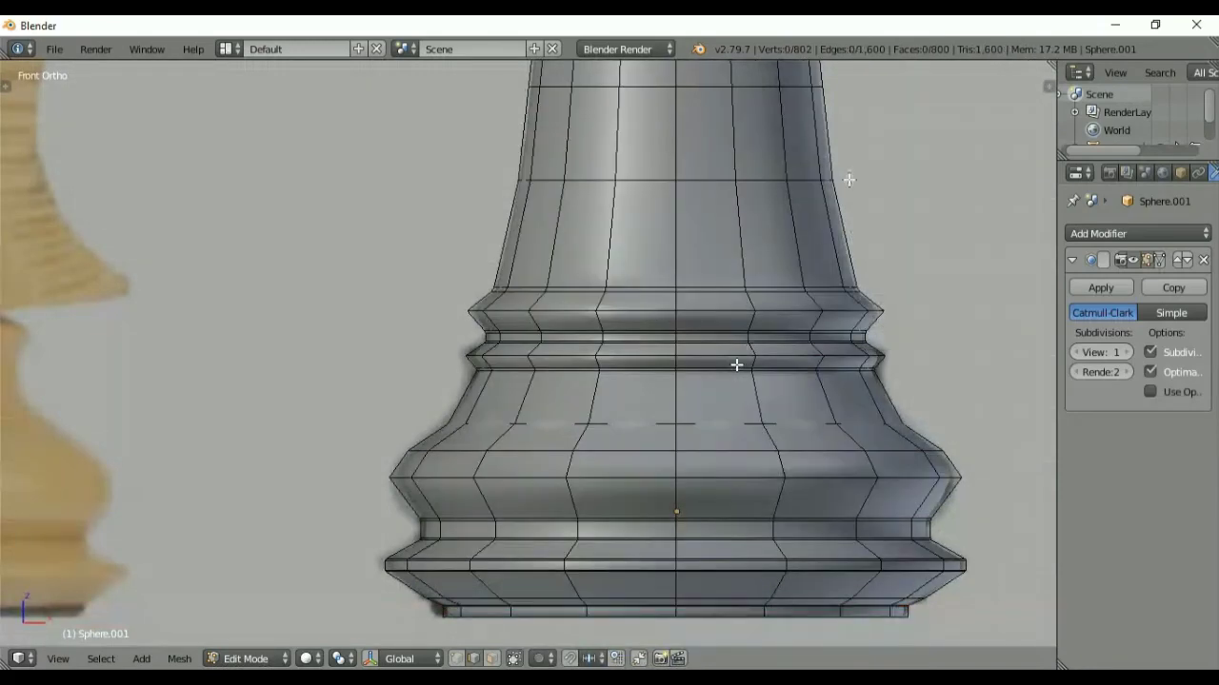
- Examine the subdivided rook in Object Mode, checking its base, battlements and overall silhouette from several angles
key("Tab")
scroll(854, 179, "down", 3)
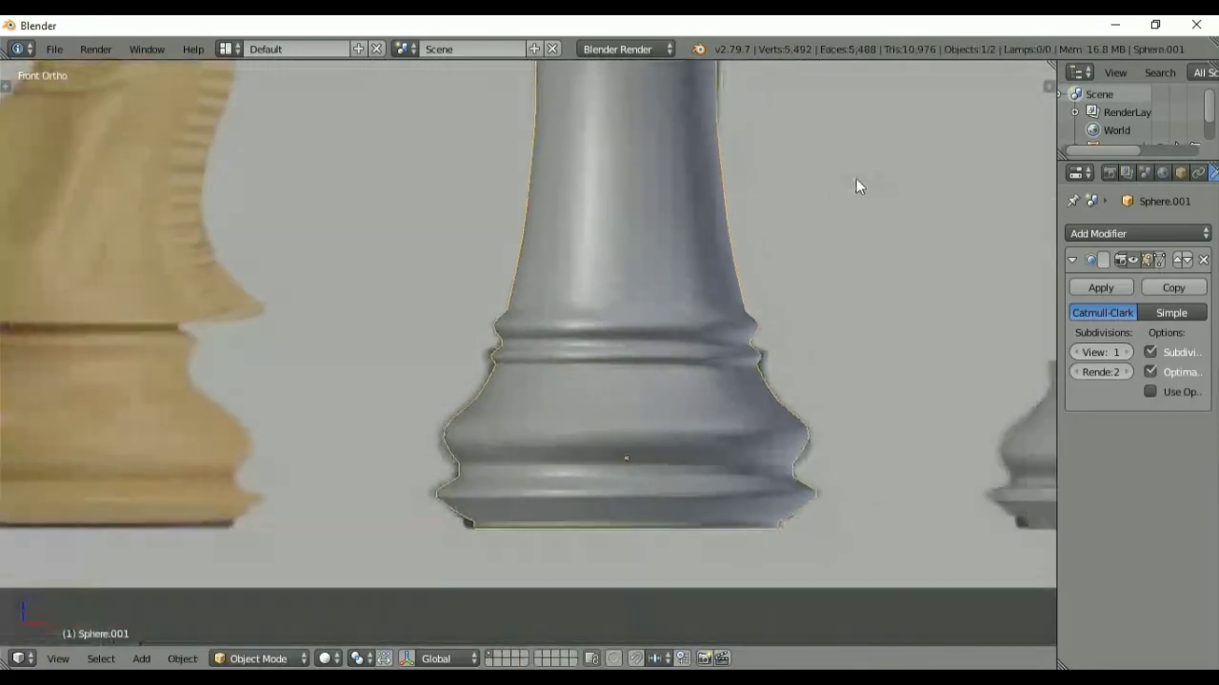
middle_click_drag(851, 183, 790, 428, "shift")
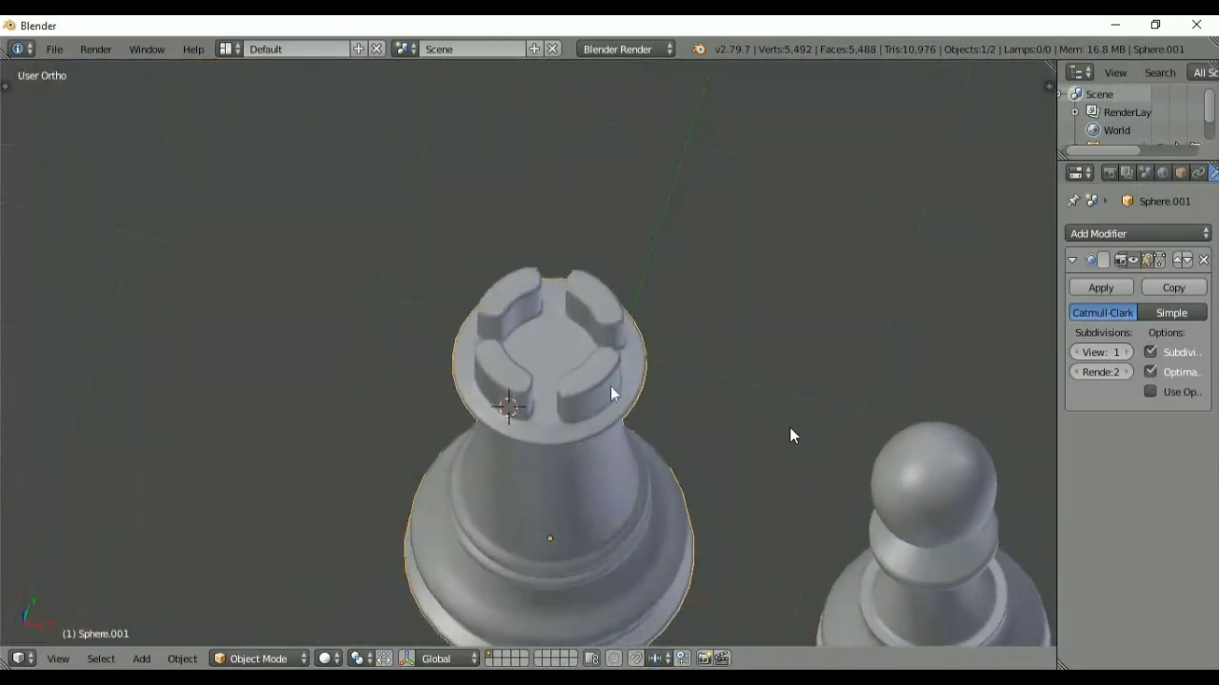
scroll(604, 392, "up", 5)
key("Tab")
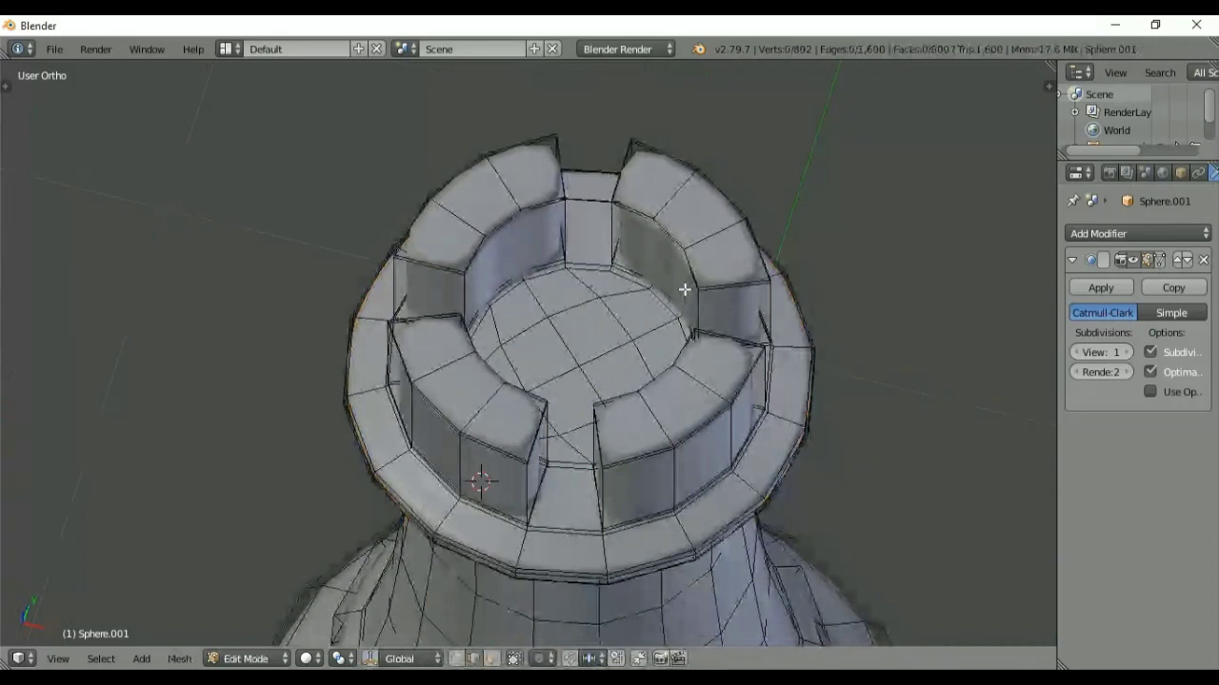
scroll(686, 292, "down", 8)
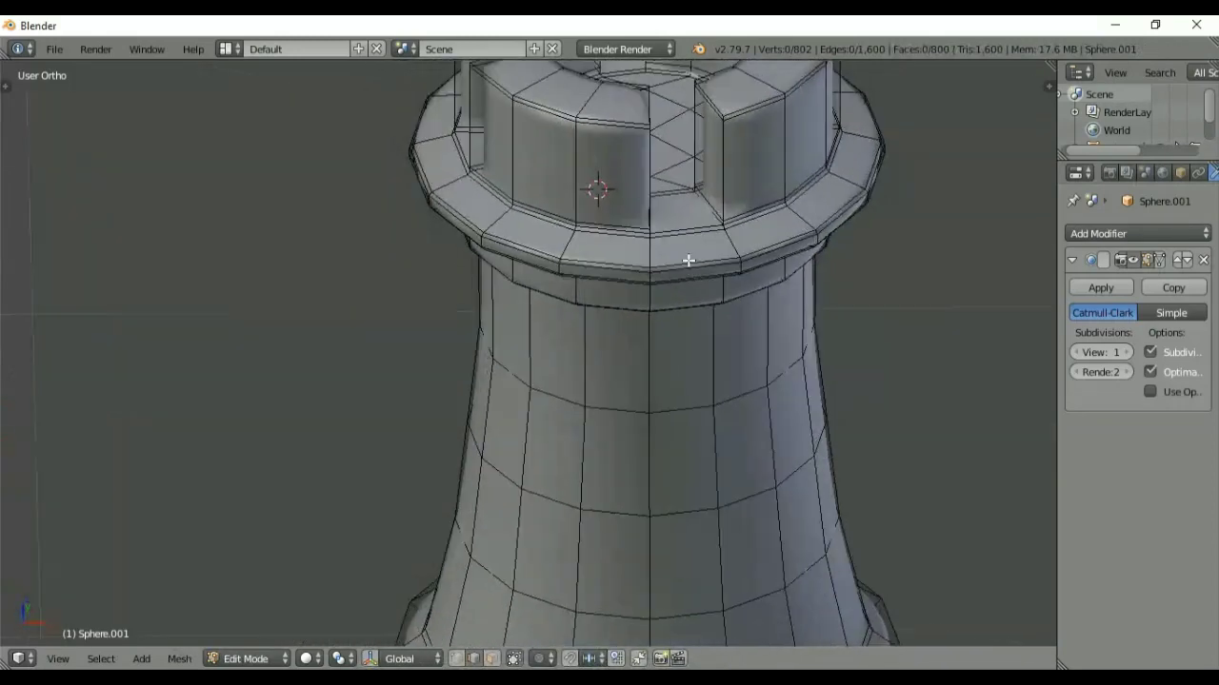
key("KP_1")
key("Tab")
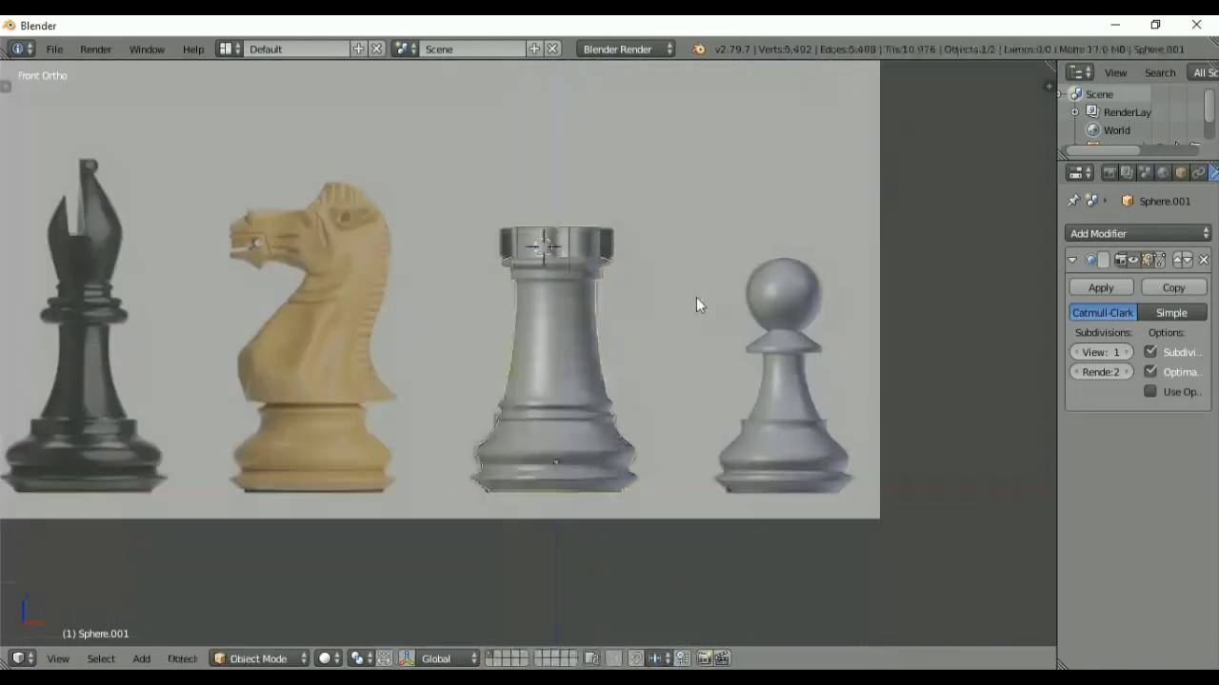
mouse_move(716, 303)
middle_mouse_down()
mouse_move(694, 308)
mouse_move(737, 334)
mouse_move(789, 283)
mouse_move(698, 308)
mouse_move(730, 305)
middle_mouse_up()
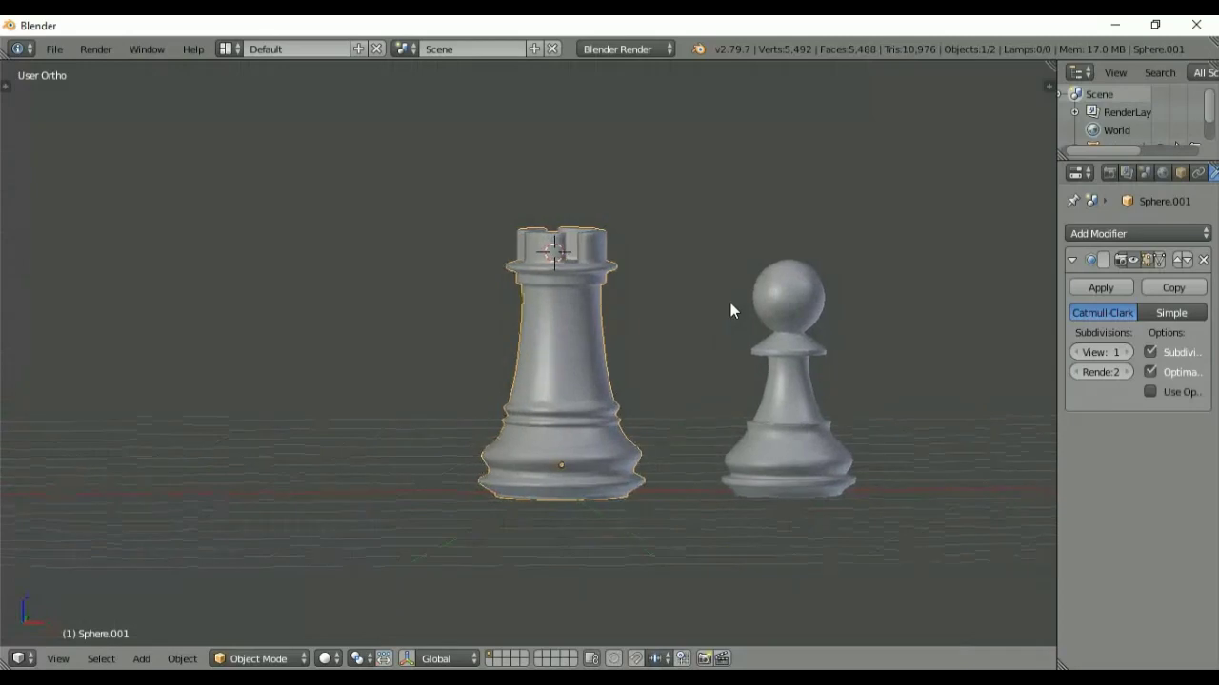